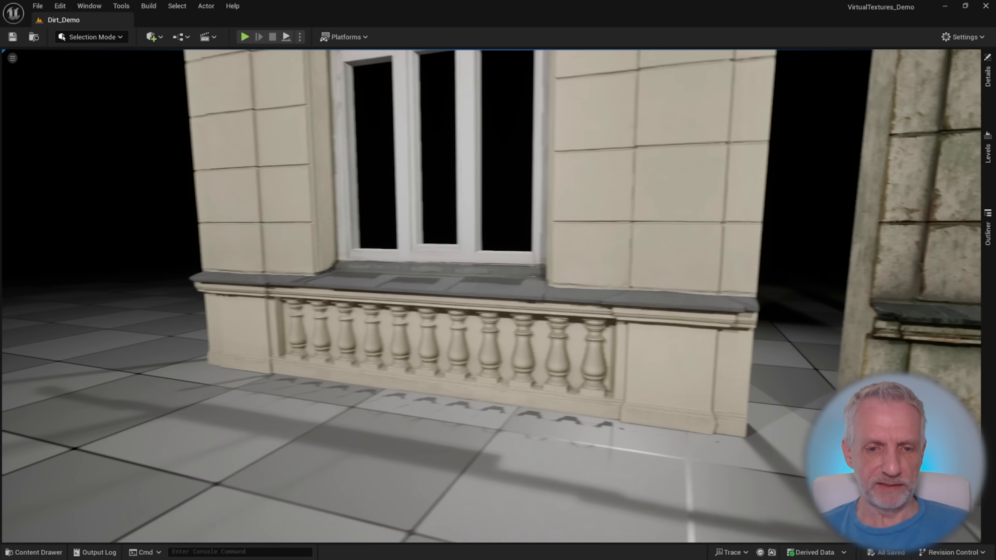
Inspect the clean building wall from its balustrade up to the arched window and across its full facade
key(e)
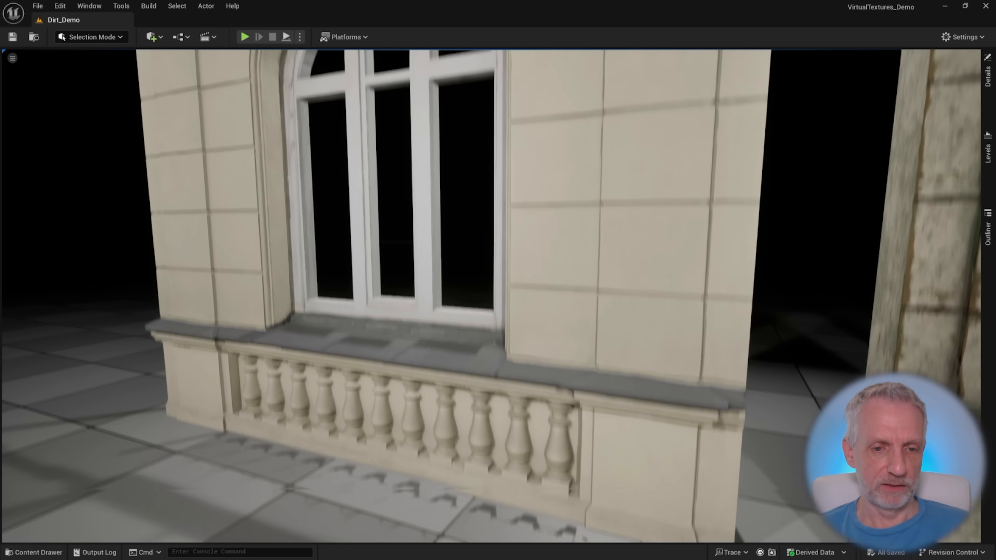
key(w)
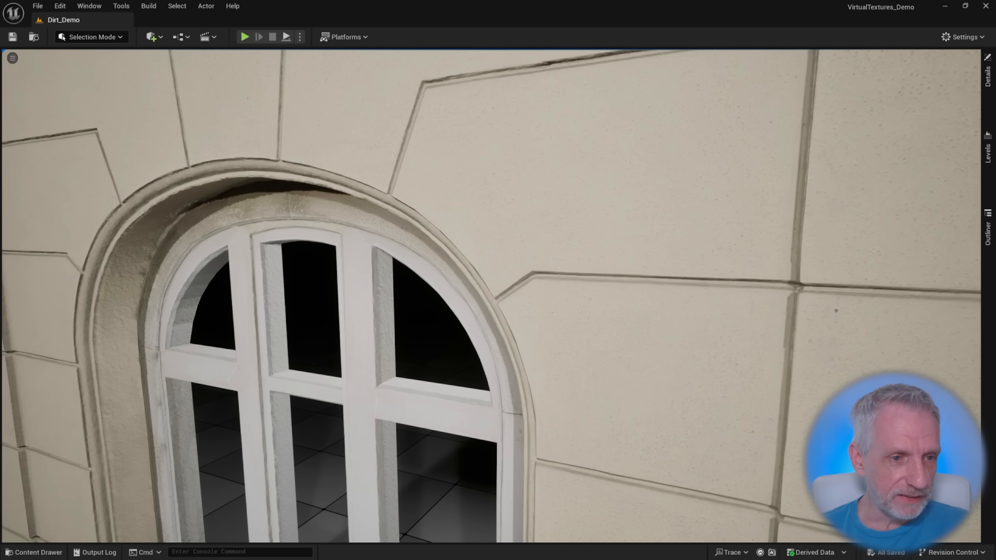
key(s)
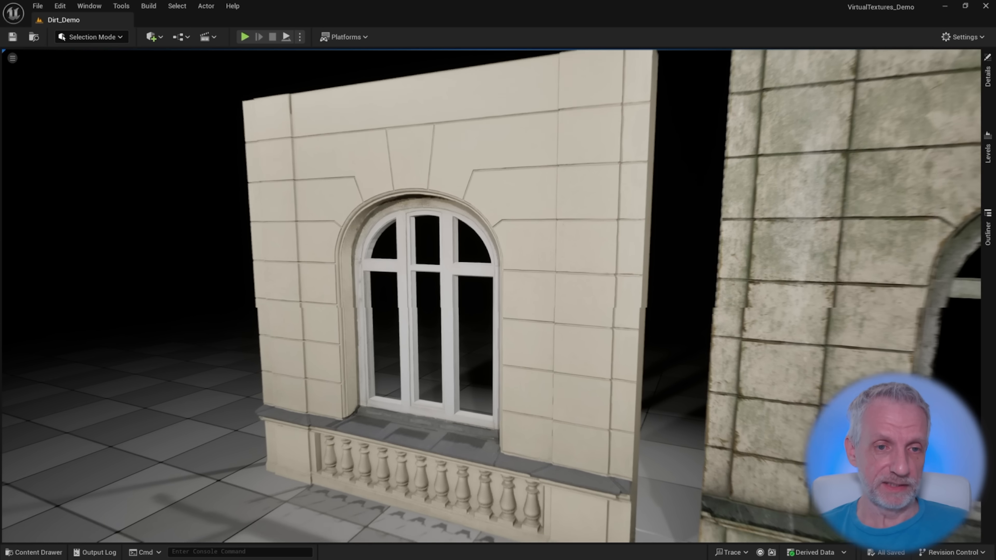
key(d)
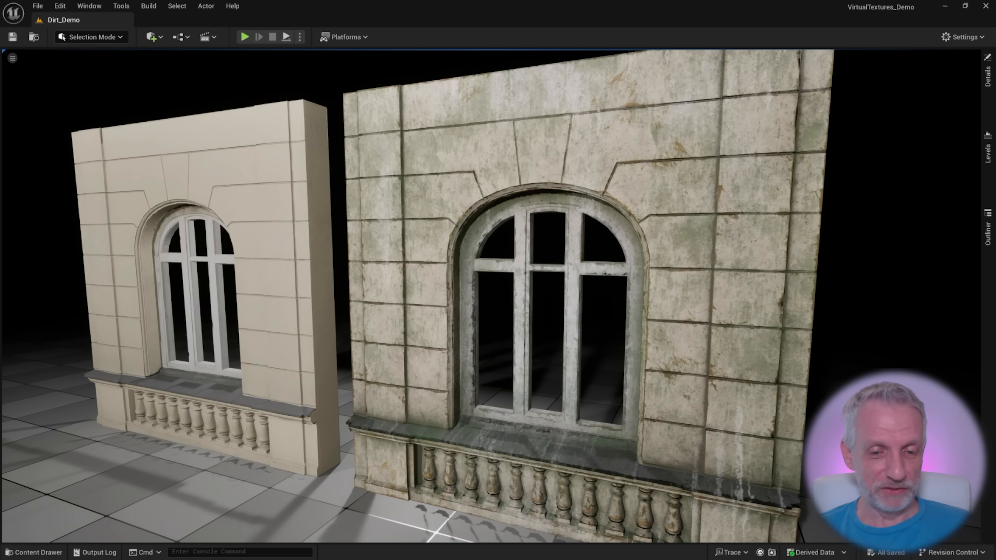
Examine the weathered wall up close, from the balustrade and window frame up to its top edge, and compare it with the clean wall
right_drag(472, 335, 494, 334)
key(w)
key(q)
key(w)
key(s)
key(e)
key(e)
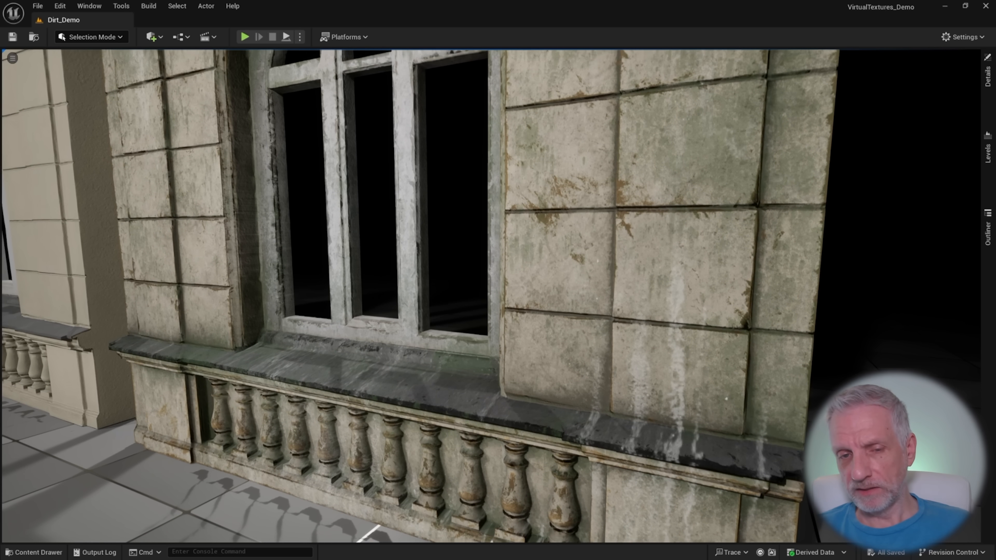
key(e)
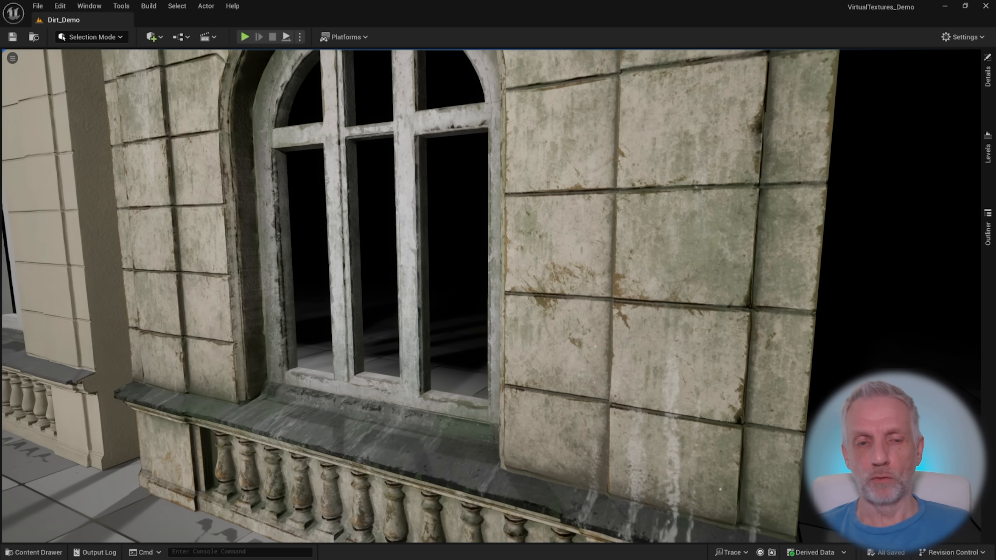
key(e)
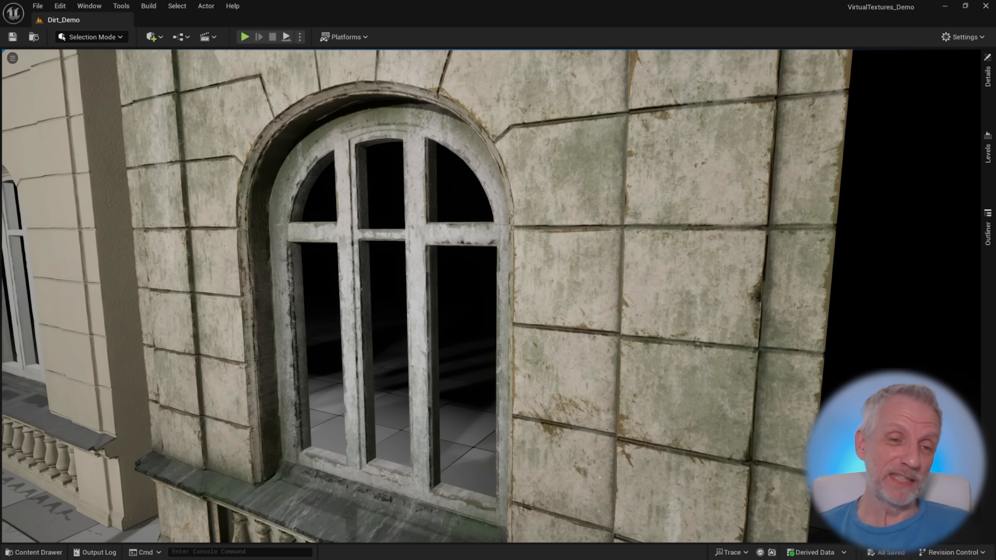
key(e)
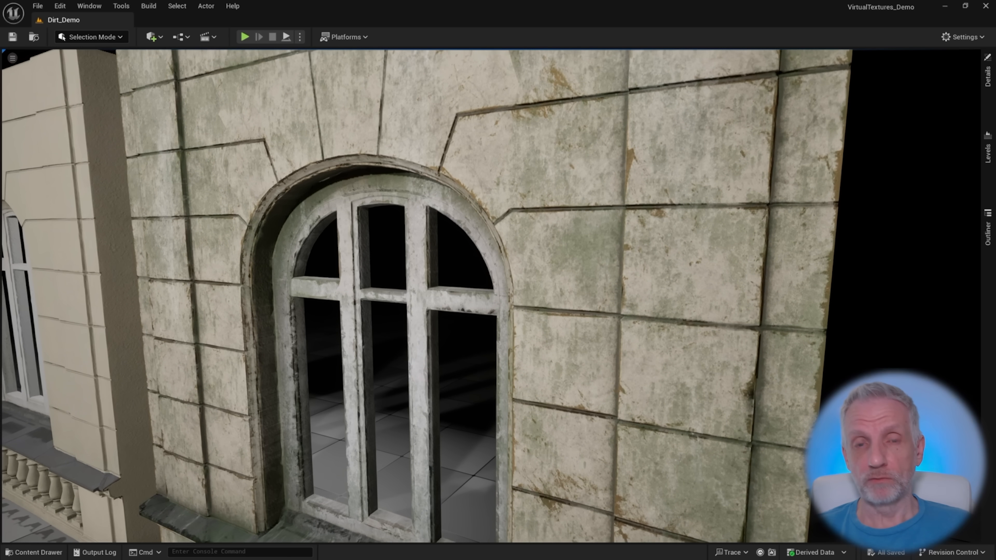
key(e)
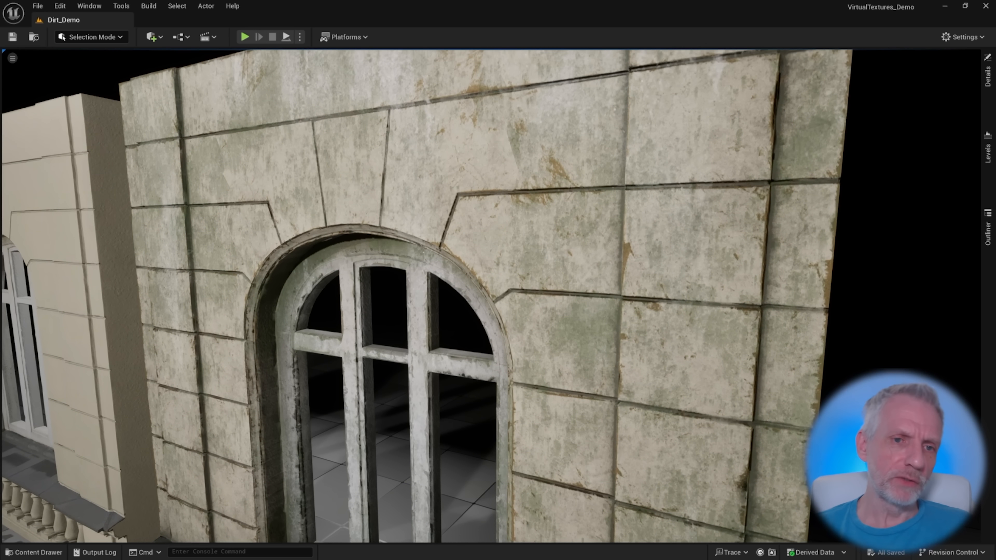
key(e)
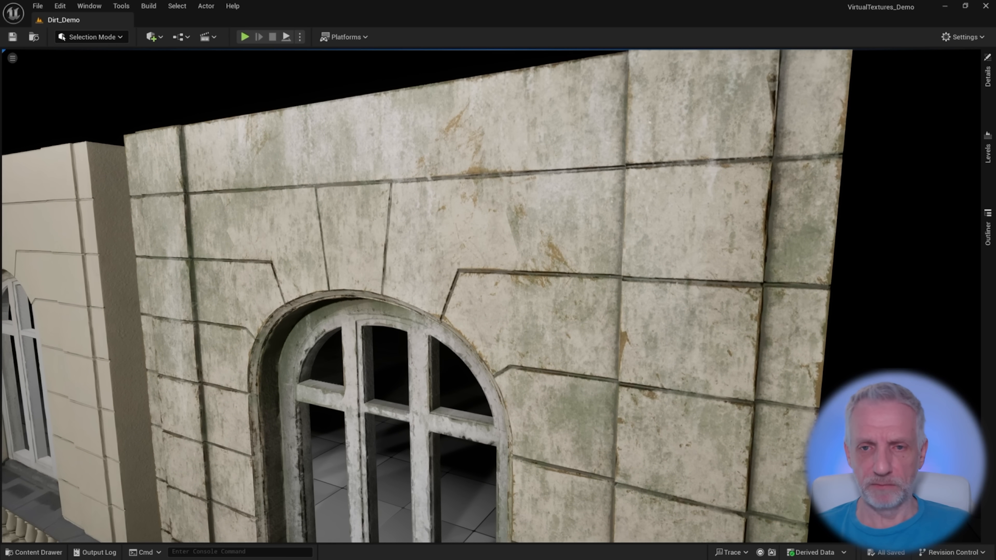
key(e)
key(s)
key(a)
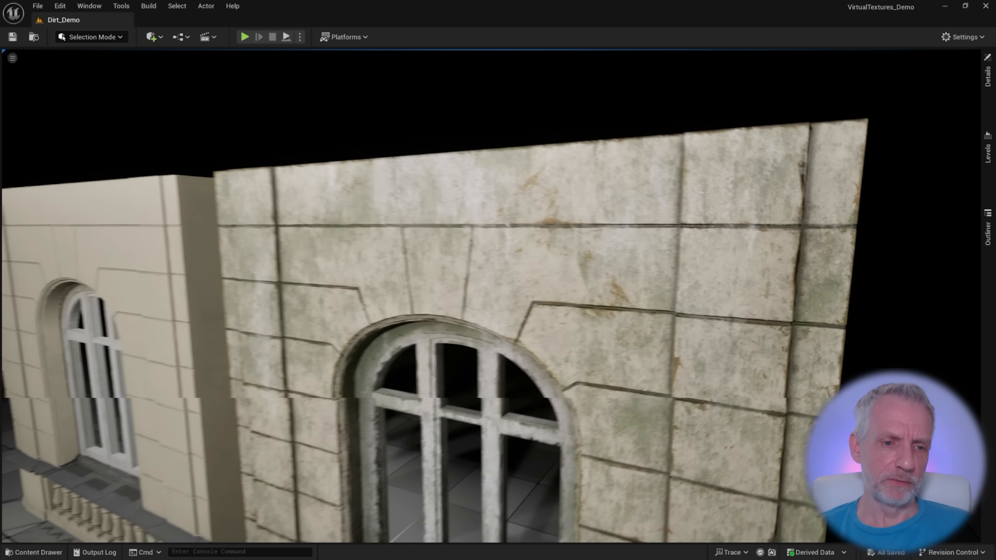
key(s)
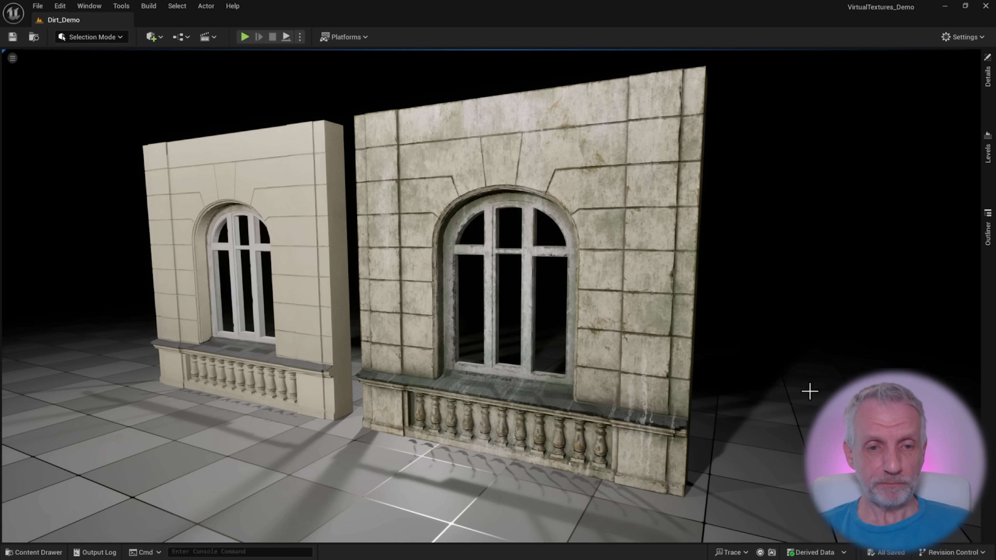
Check the Modular Building Window listing on Fab, and switch to the Weathered Wall project in Substance 3D Painter
key(alt+Tab)
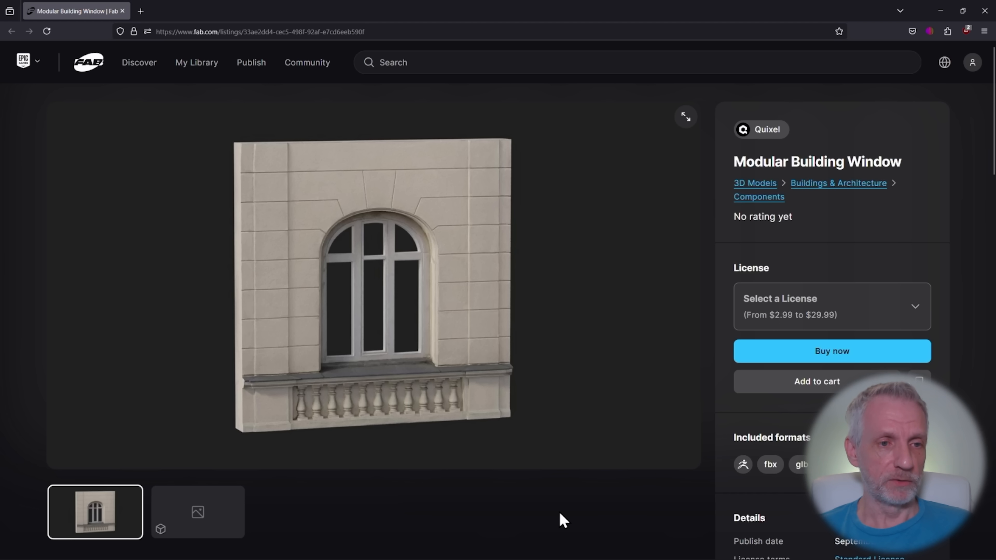
key(alt+Tab)
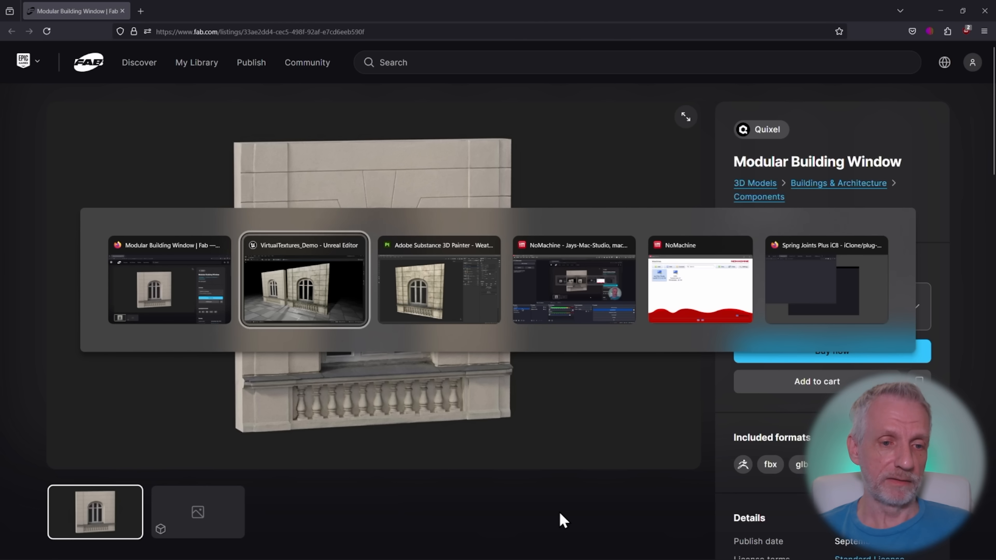
key(alt+Tab)
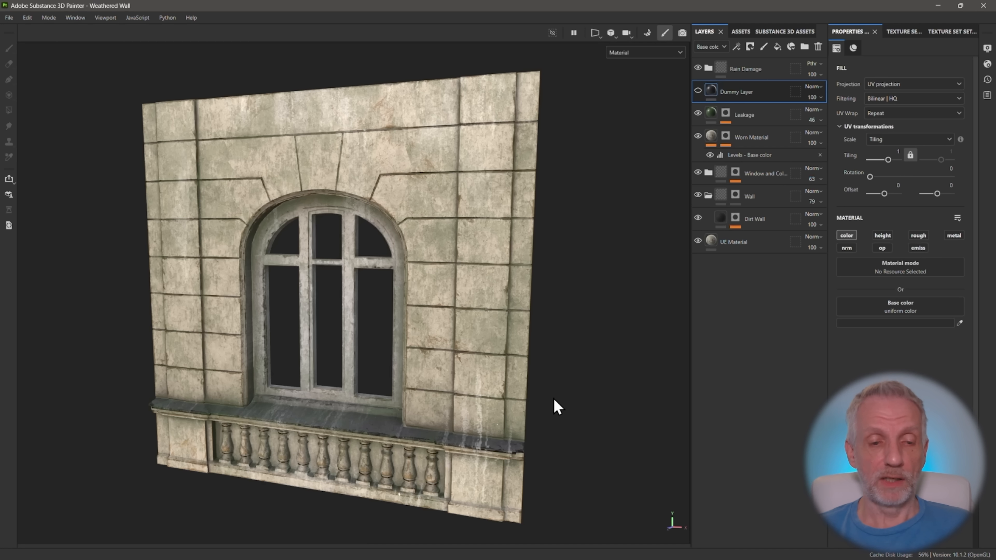
mouse_move(555, 407)
alt+mouse_down()
mouse_move(511, 377)
mouse_move(520, 382)
alt+mouse_up()
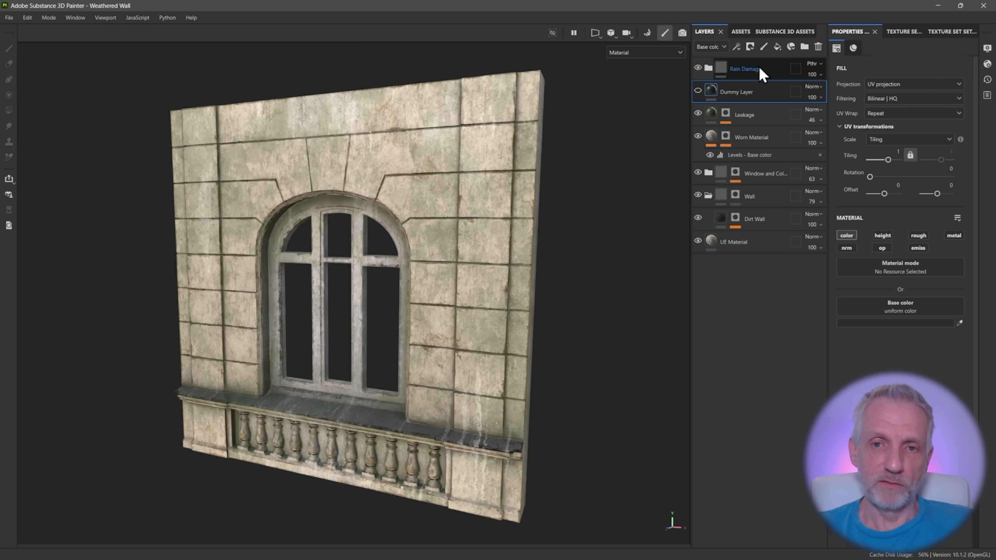
Compare the wall with and without the Rain Damage group, leaving the group visible
click(698, 65)
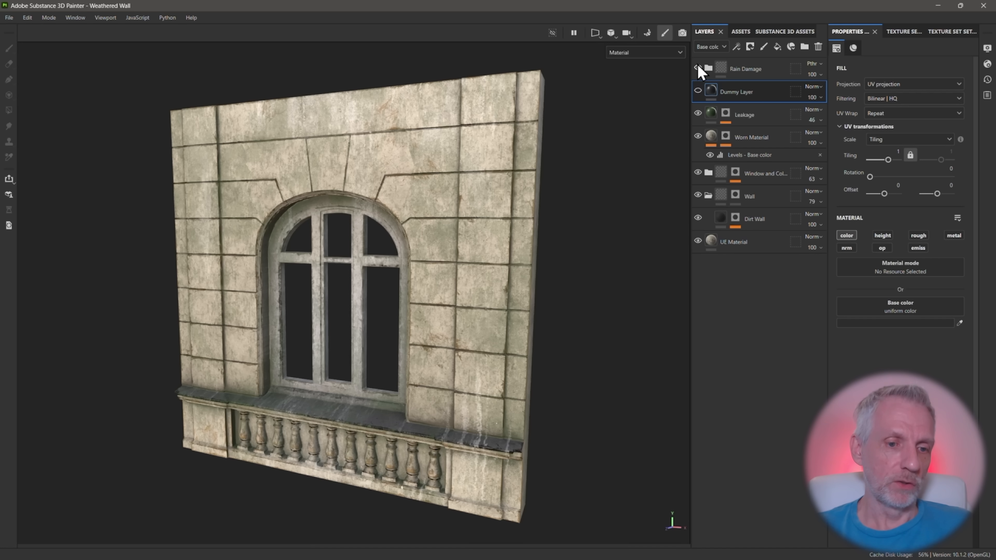
click(697, 66)
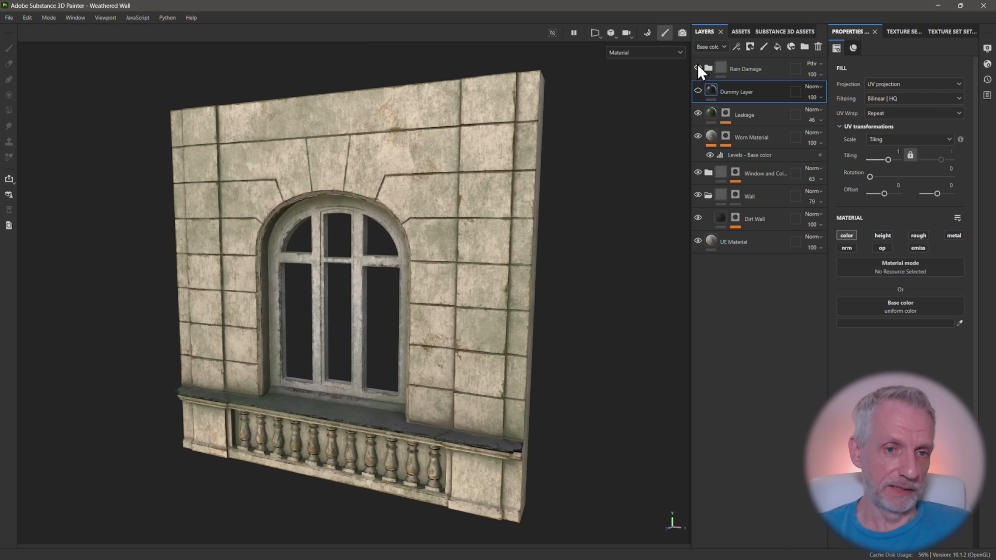
click(697, 67)
click(697, 66)
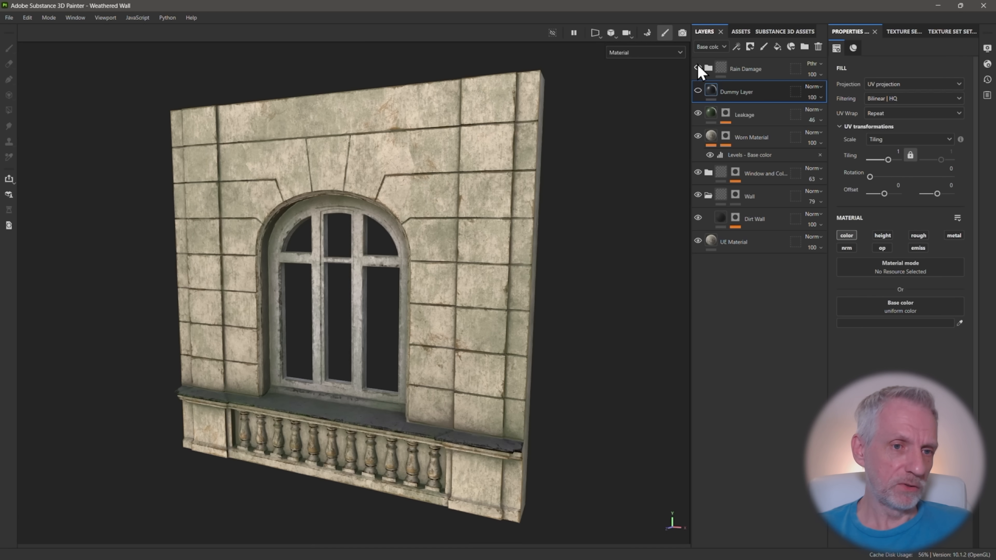
click(697, 66)
click(698, 67)
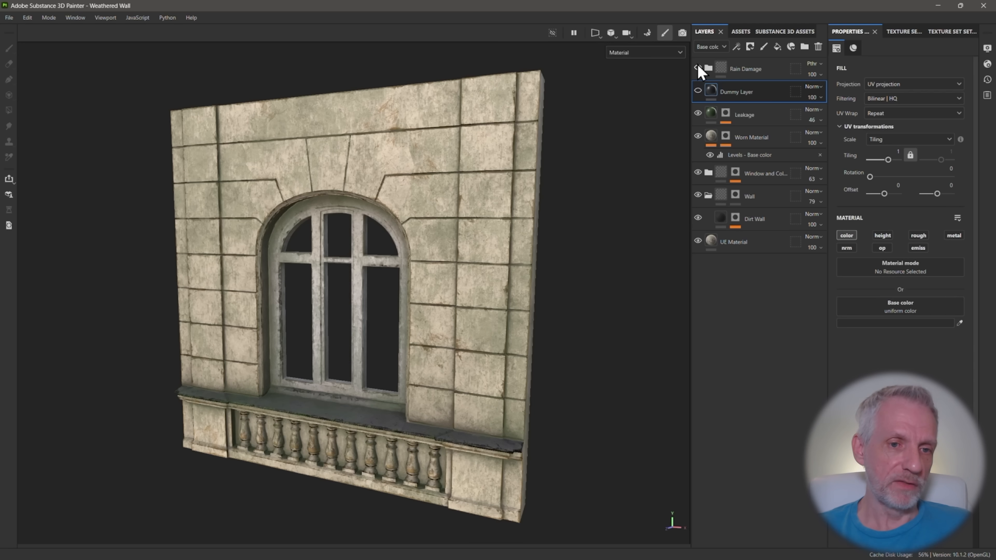
click(698, 67)
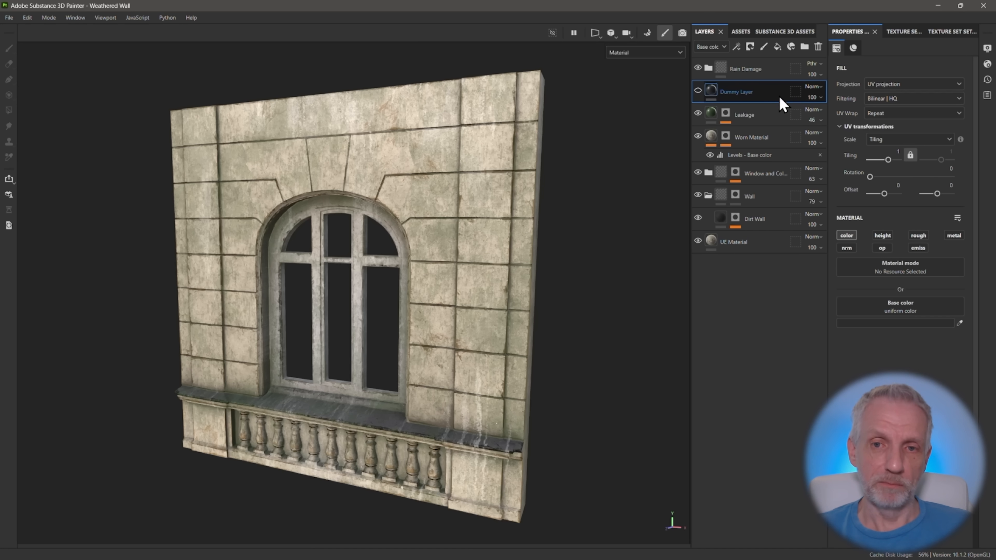
Isolate Rain Damage over the Dummy Layer, compare it with and without Fill layer 2 copy 1, and hide the Dummy Layer again
click(698, 91)
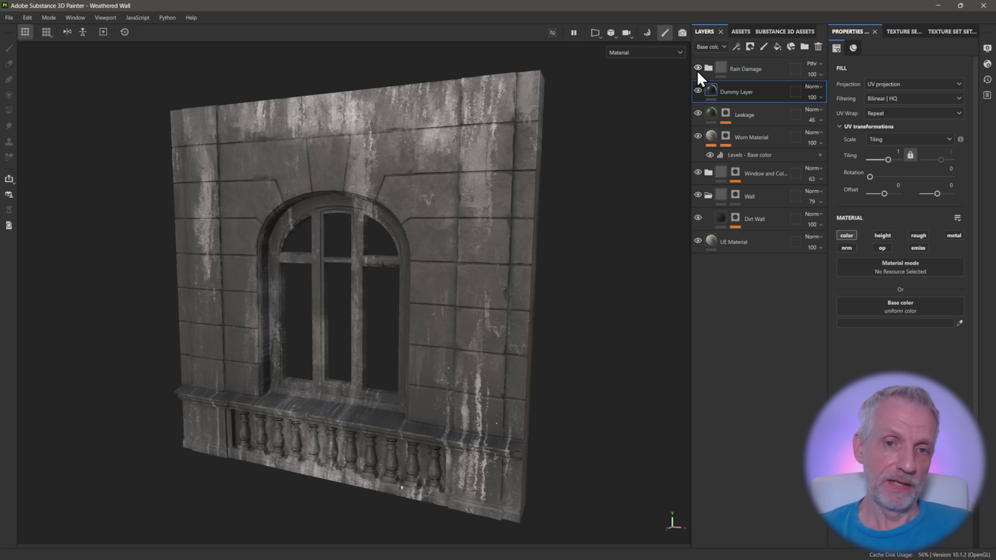
click(707, 68)
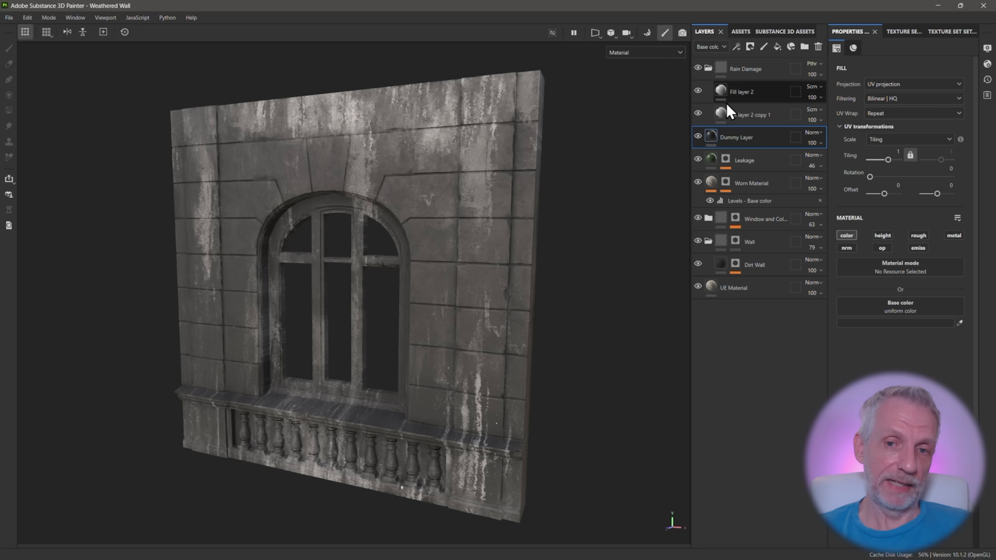
click(698, 113)
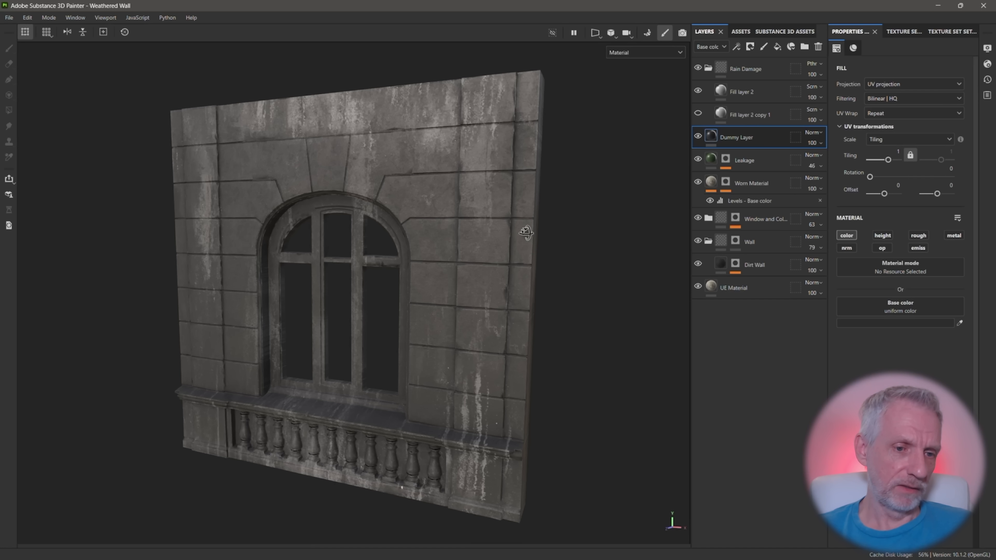
alt+drag(525, 232, 533, 229)
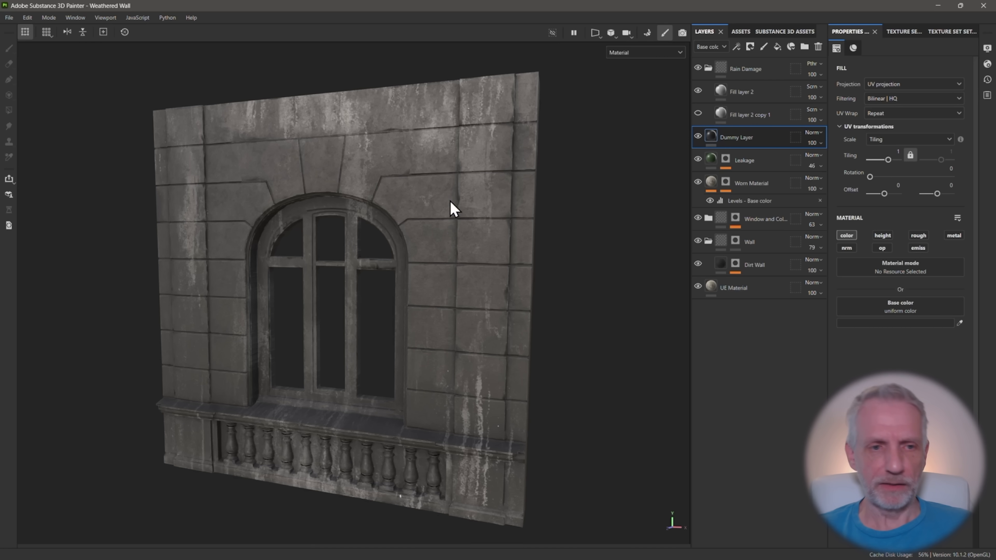
click(697, 113)
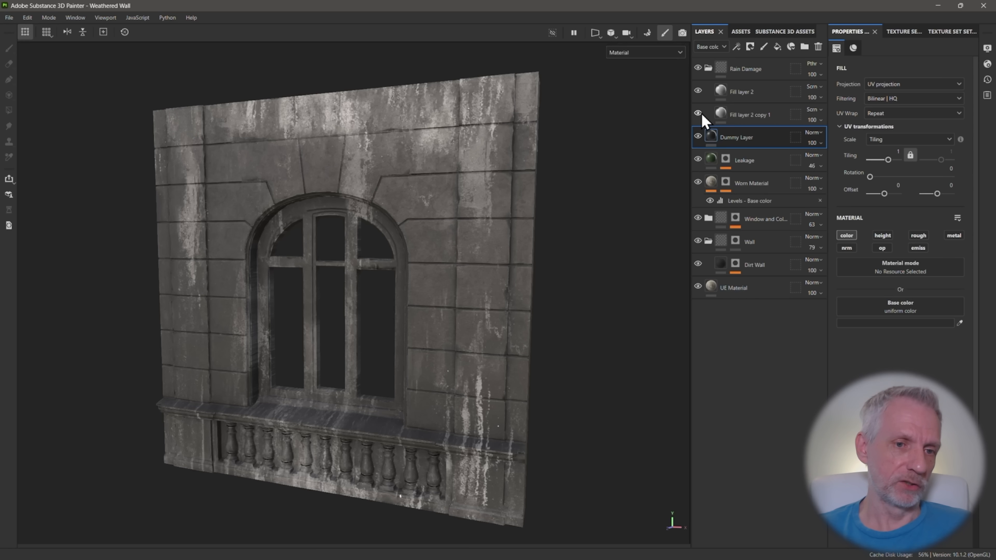
click(706, 68)
click(698, 91)
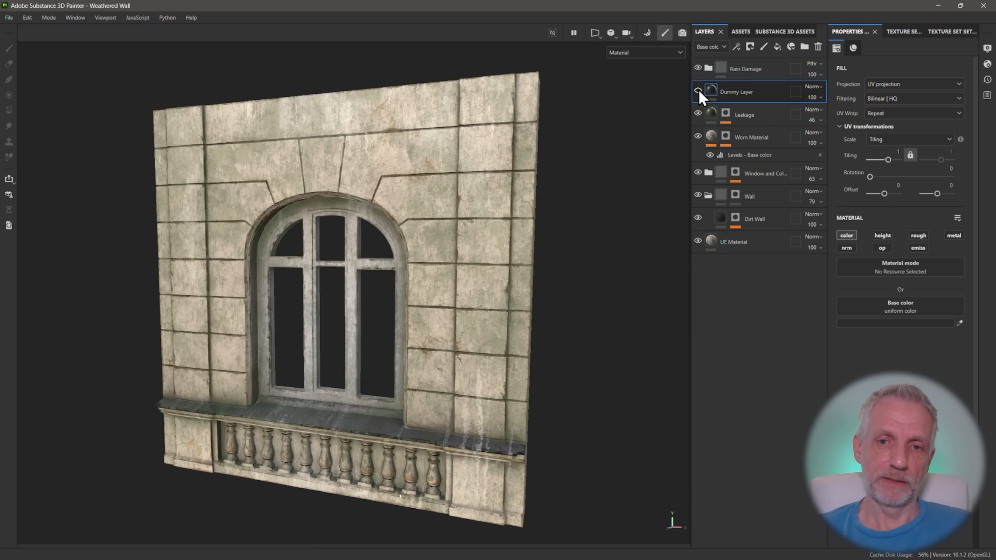
Compare the wall with and without the Leakage layer, leaving the layer visible
click(698, 112)
click(697, 113)
click(698, 112)
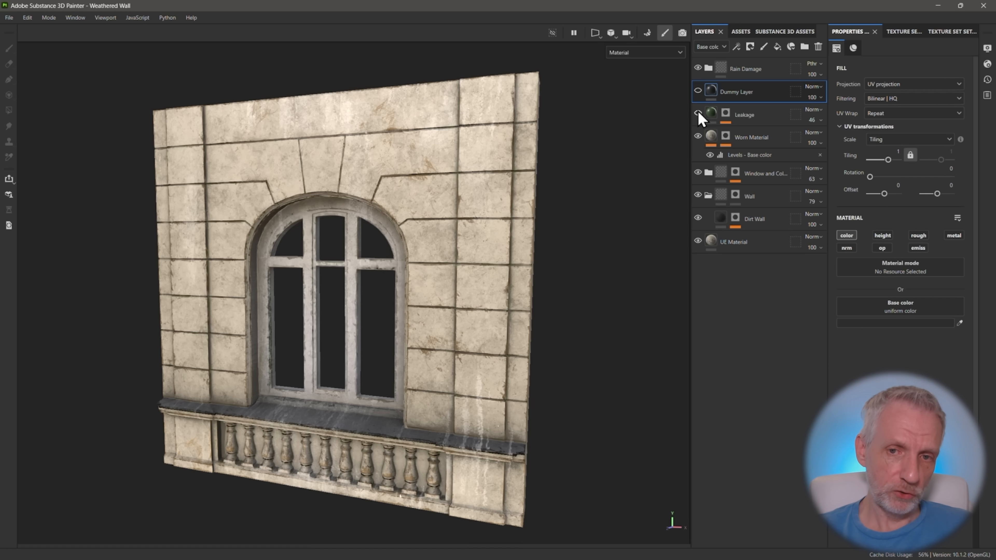
click(698, 113)
Isolate Leakage by placing the visible Dummy Layer directly beneath it and hiding Rain Damage, and compare Leakage on and off
drag(710, 93, 710, 124)
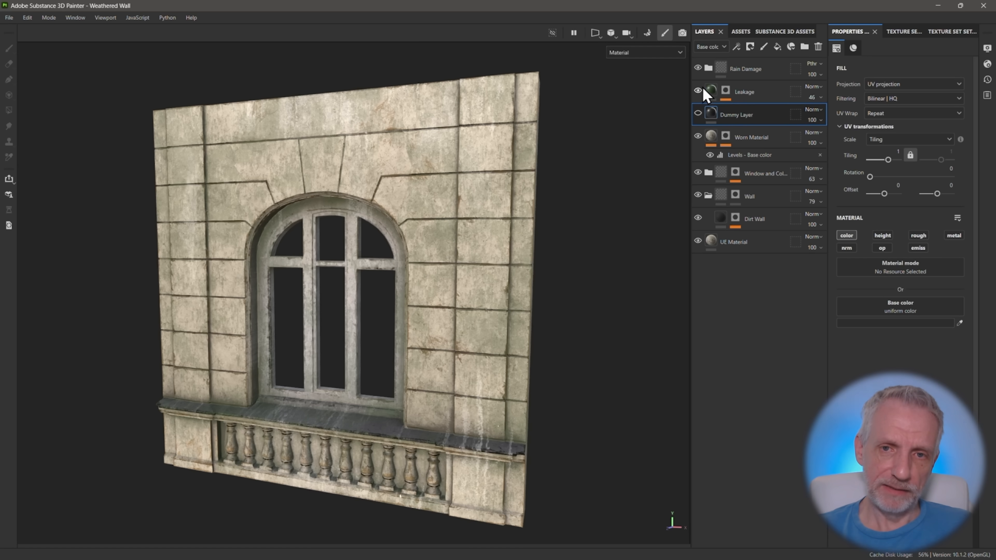
click(698, 113)
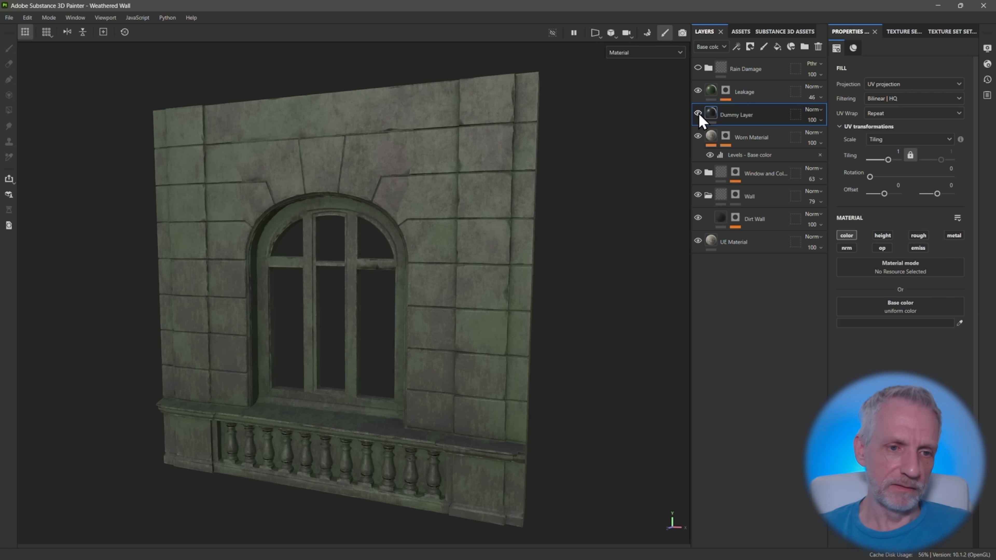
click(697, 93)
click(697, 92)
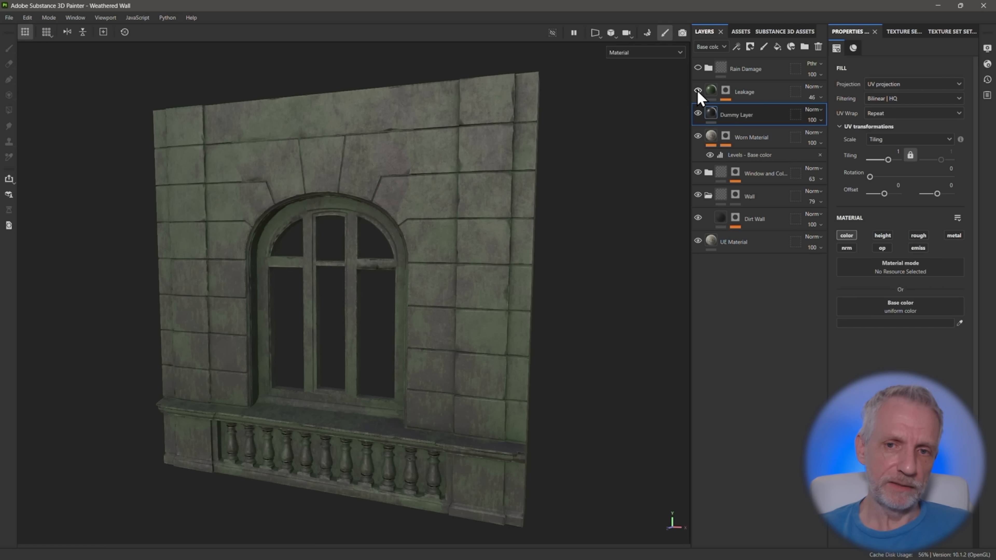
click(698, 92)
click(697, 91)
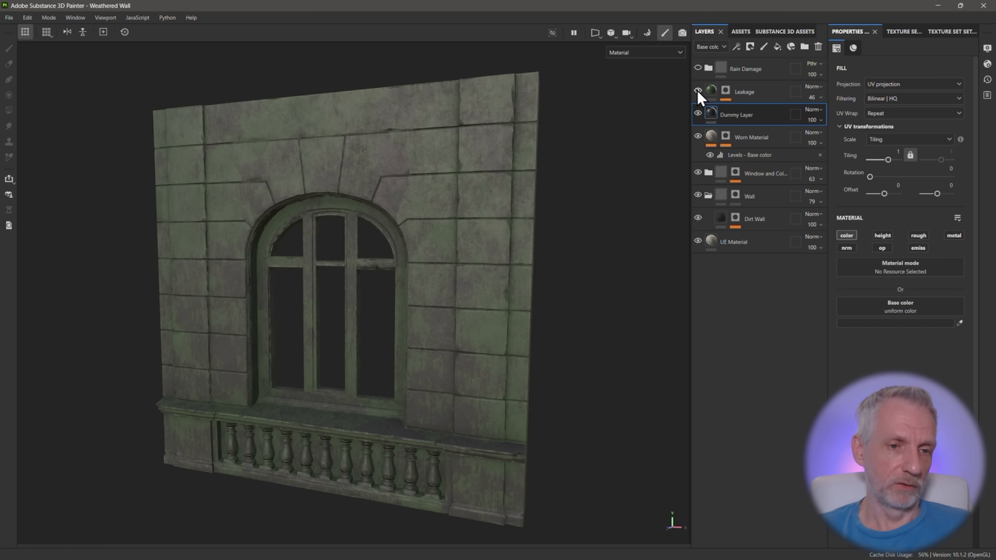
click(698, 92)
click(697, 91)
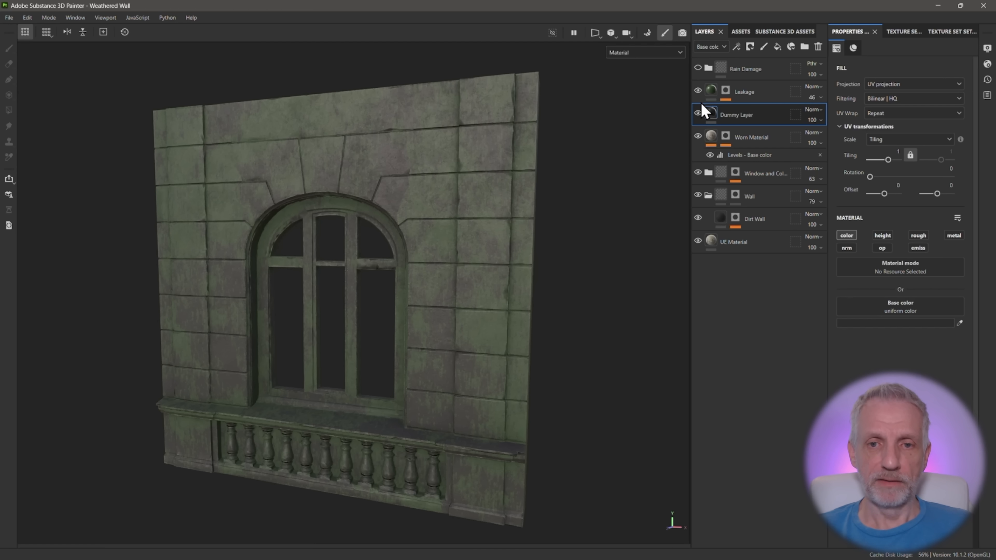
Place the Dummy Layer beneath Worn Material with Leakage hidden to inspect the worn edges, and hide the Dummy Layer
drag(712, 124, 707, 163)
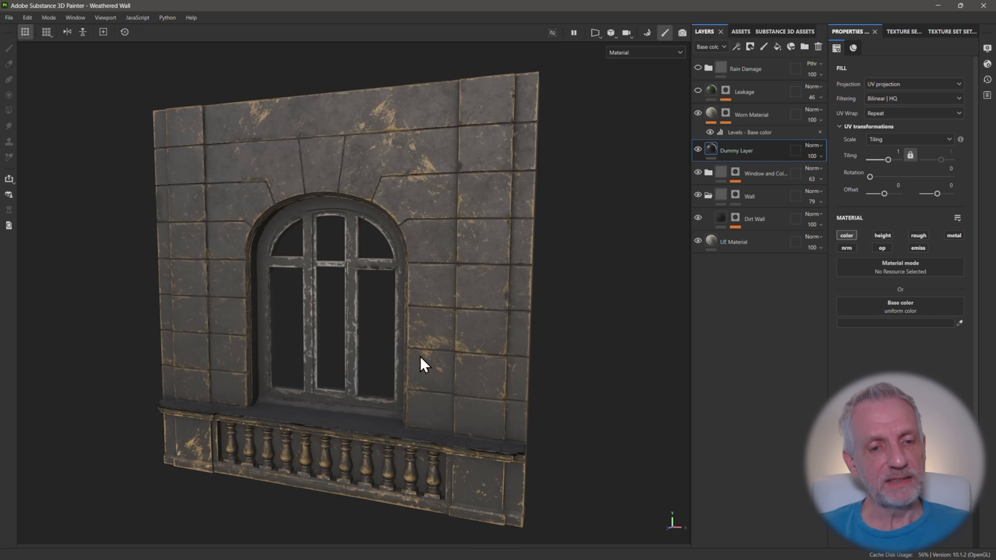
click(698, 150)
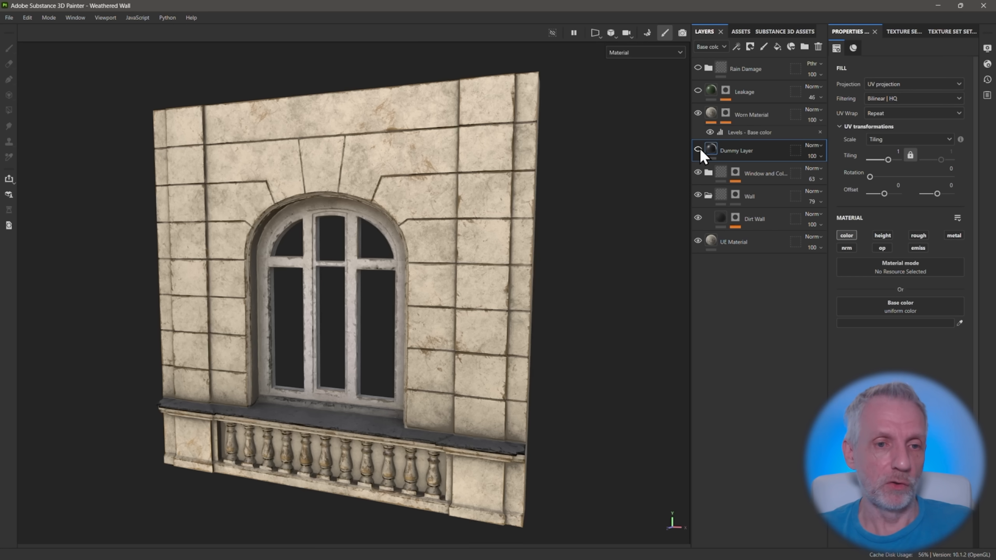
Check the worn edges against the Dummy Layer again, and compare the fully layered wall with and without the Window and Col... folder
click(698, 150)
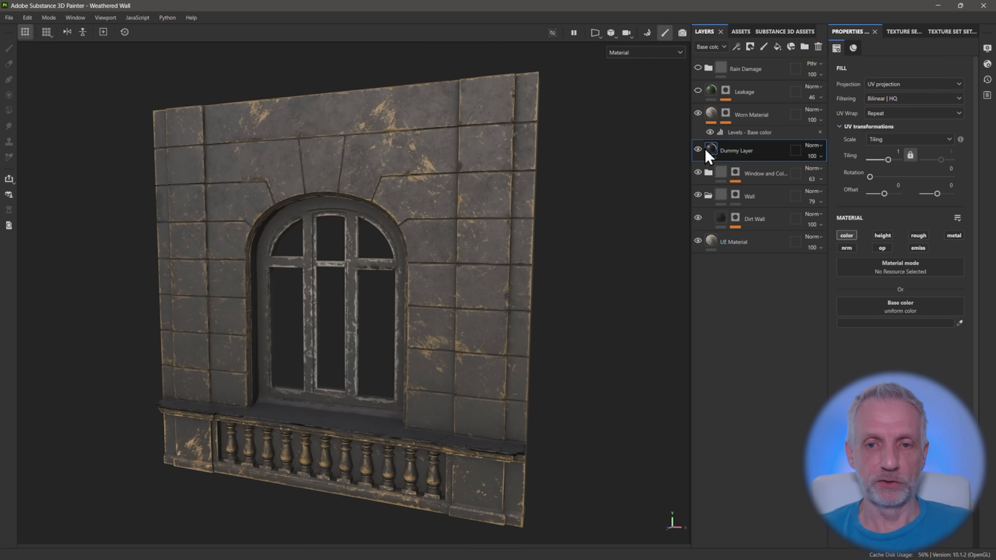
click(698, 150)
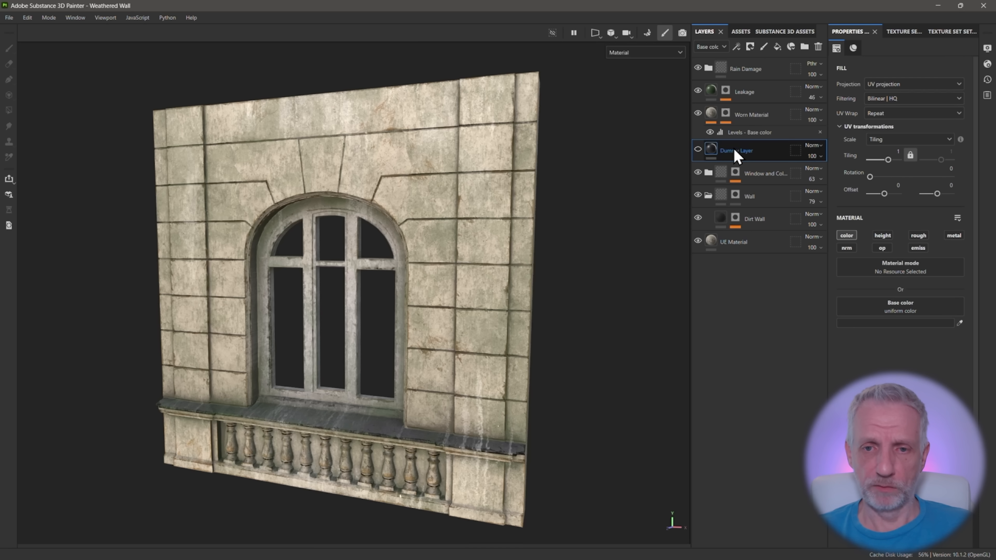
click(698, 173)
click(697, 173)
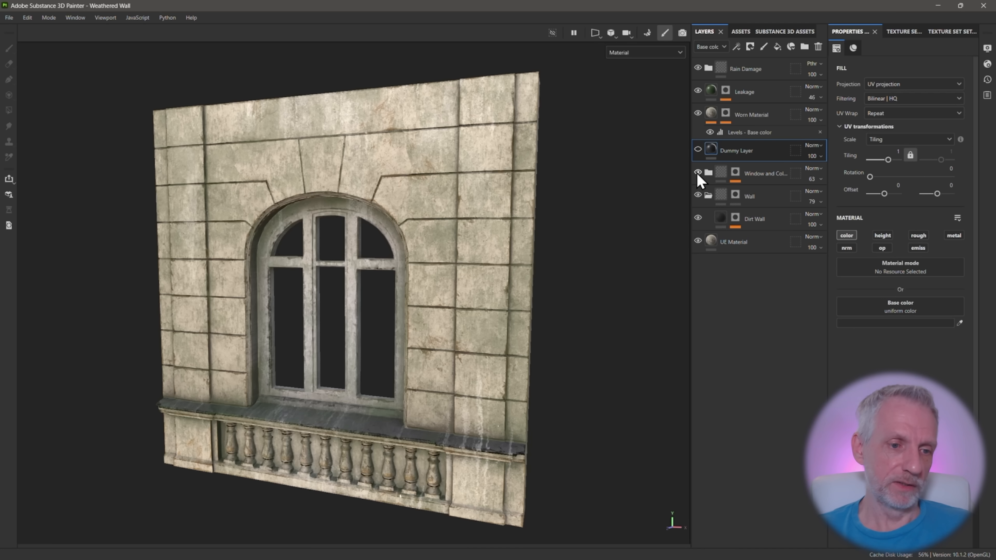
click(698, 173)
click(698, 174)
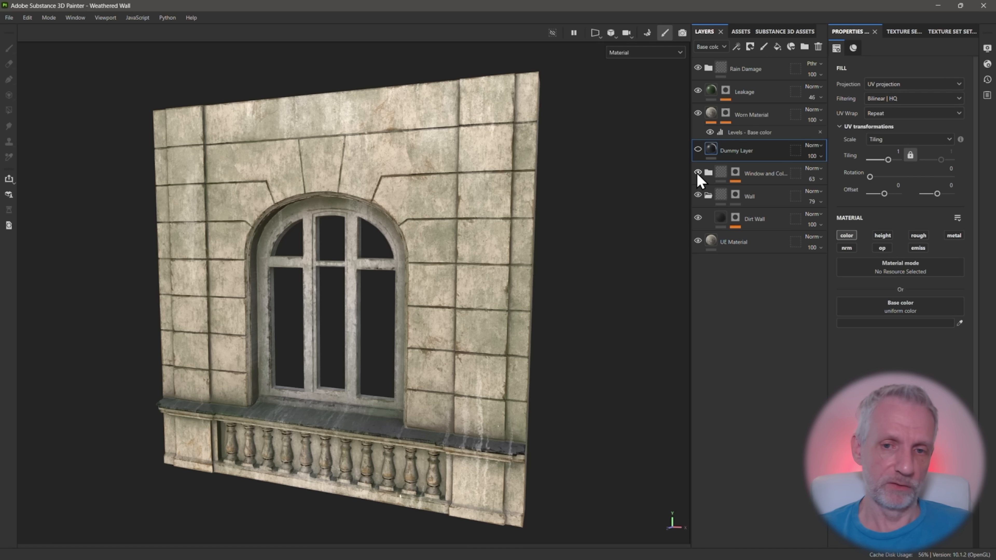
click(697, 173)
click(698, 173)
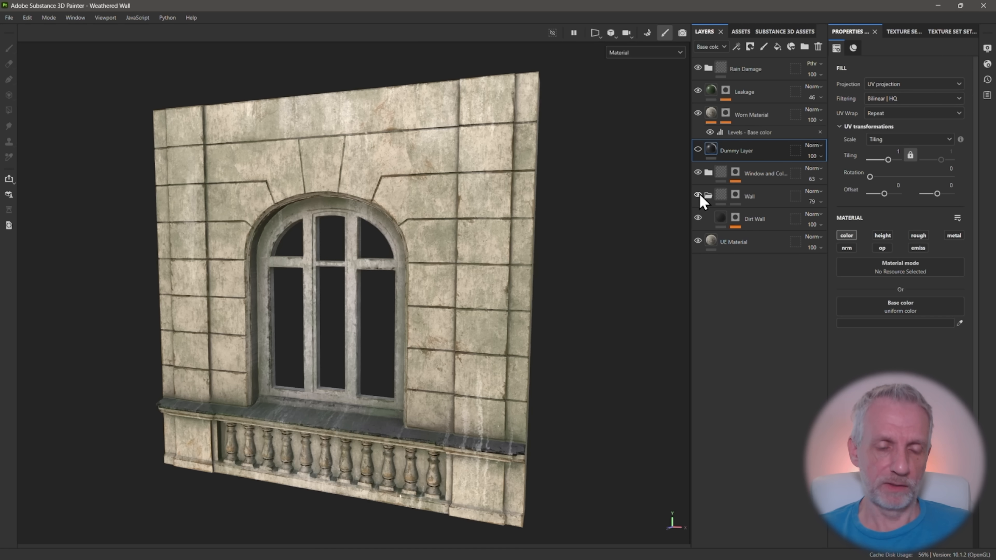
Compare the wall with and without the Wall folder and its Dirt Wall layer
click(698, 195)
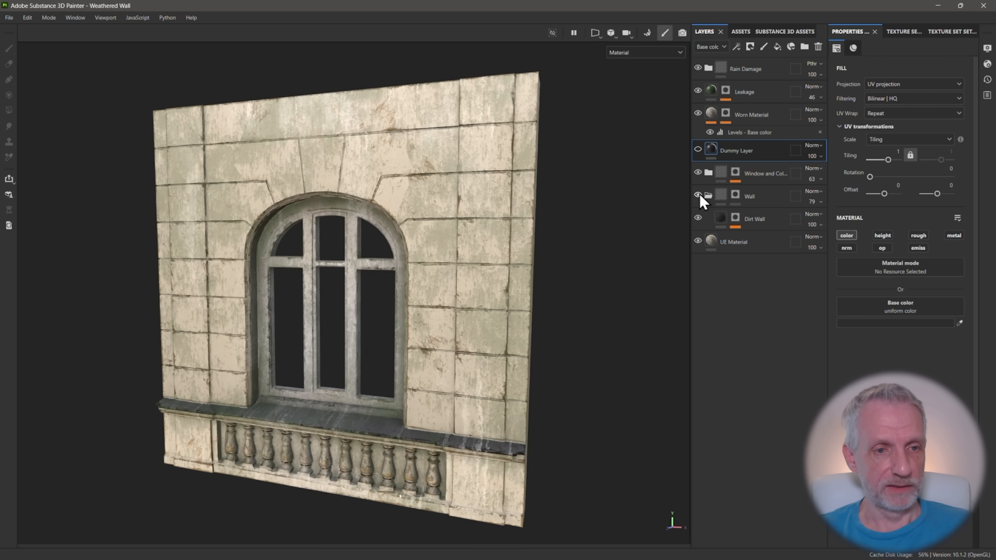
click(699, 195)
click(698, 195)
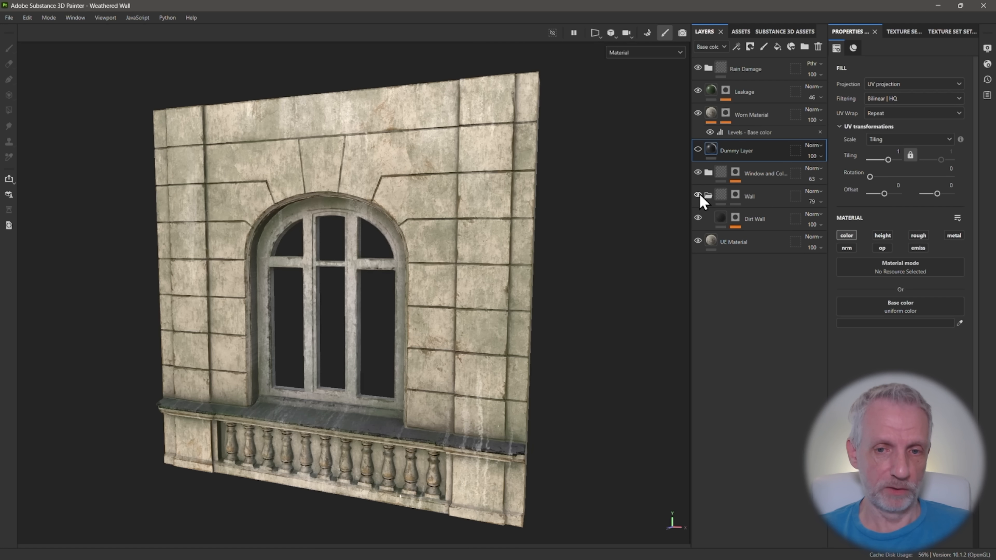
Hide every layer above UE Material, select UE Material and toggle it to inspect the clean base wall
click(698, 195)
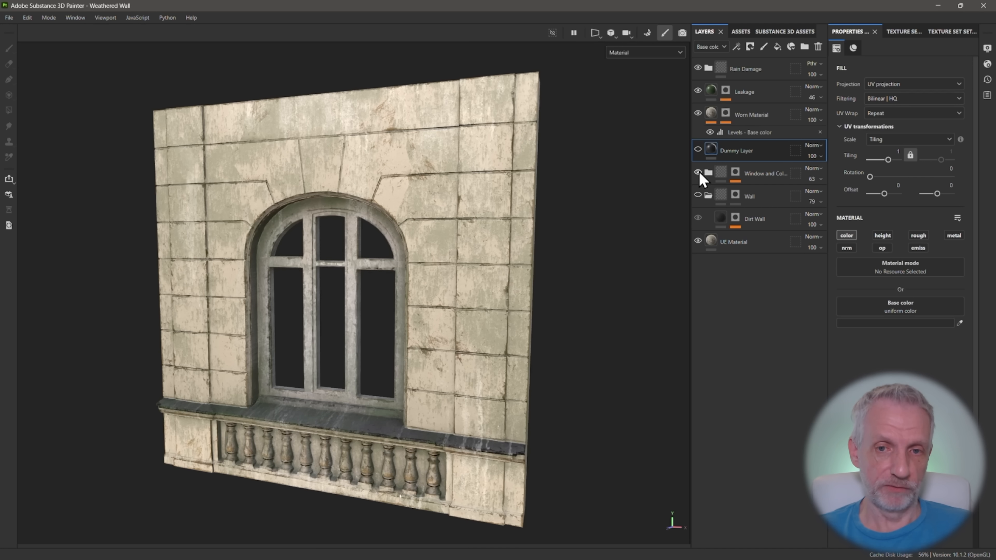
click(699, 90)
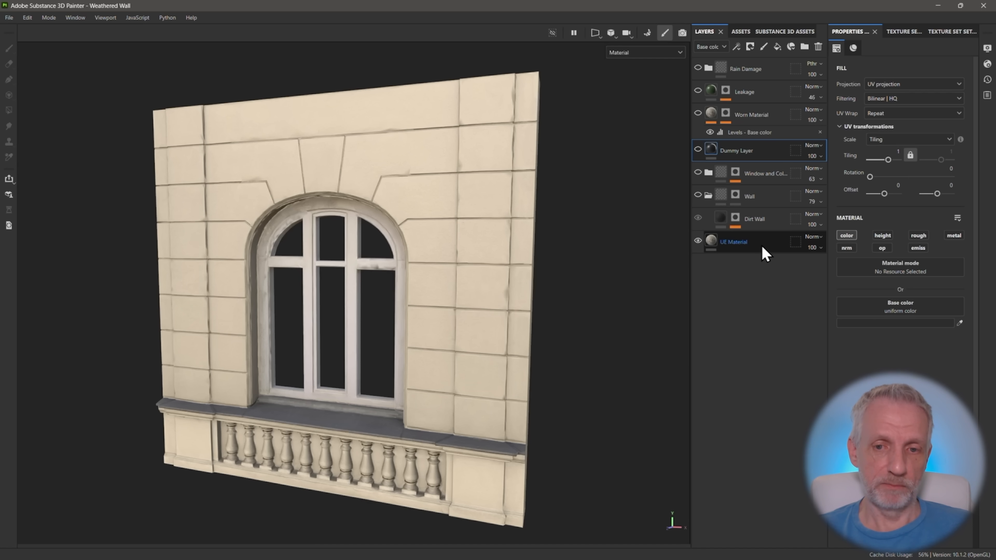
click(713, 249)
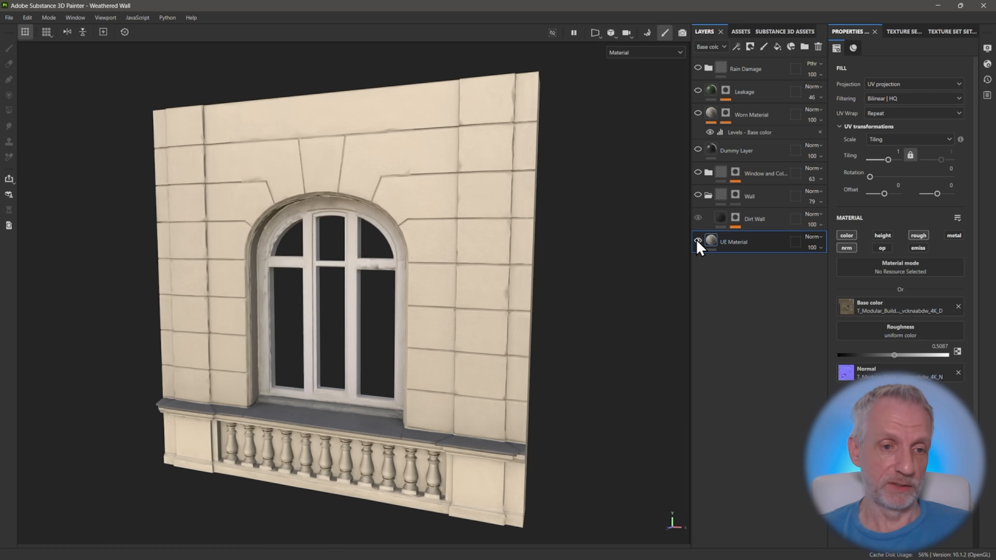
click(698, 241)
click(698, 241)
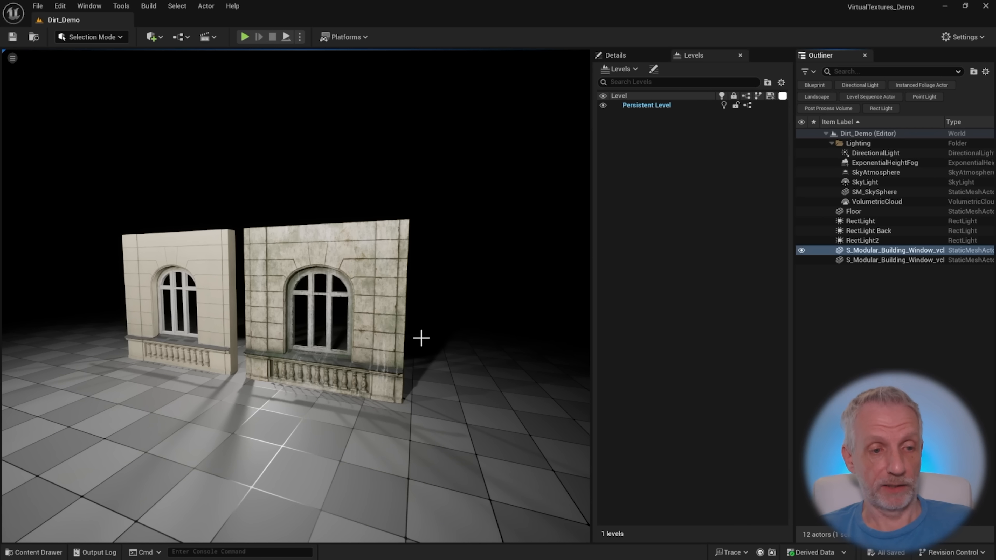
Switch to Unreal Engine, select the clean wall in the scene and locate its static mesh asset in the project content
right_drag(432, 343, 275, 297)
key(g)
scroll(247, 300, up, 5)
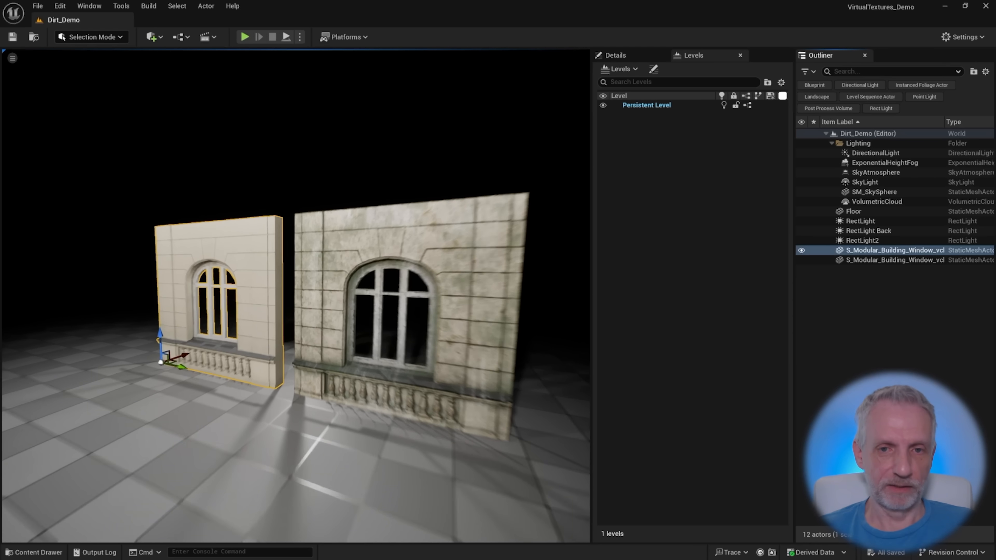
click(612, 56)
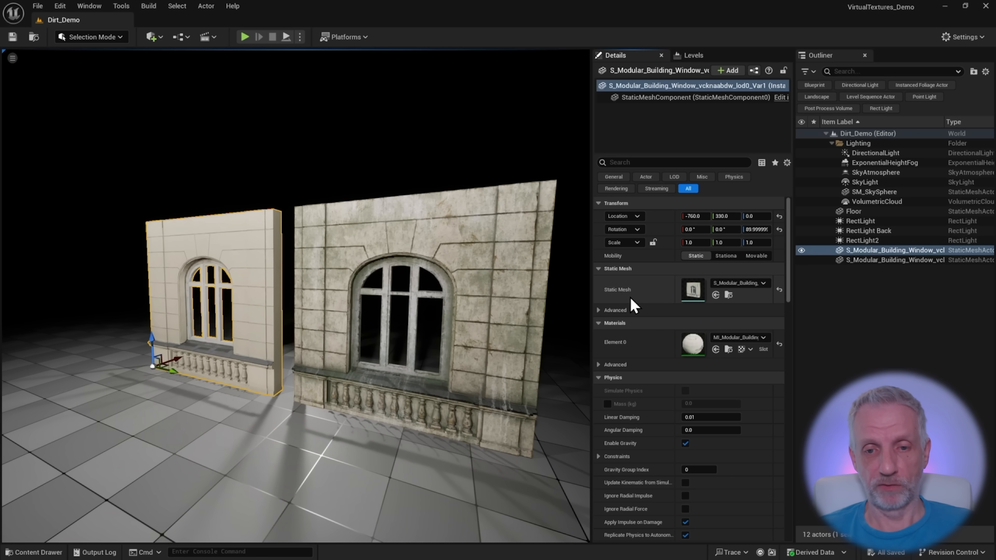
click(728, 295)
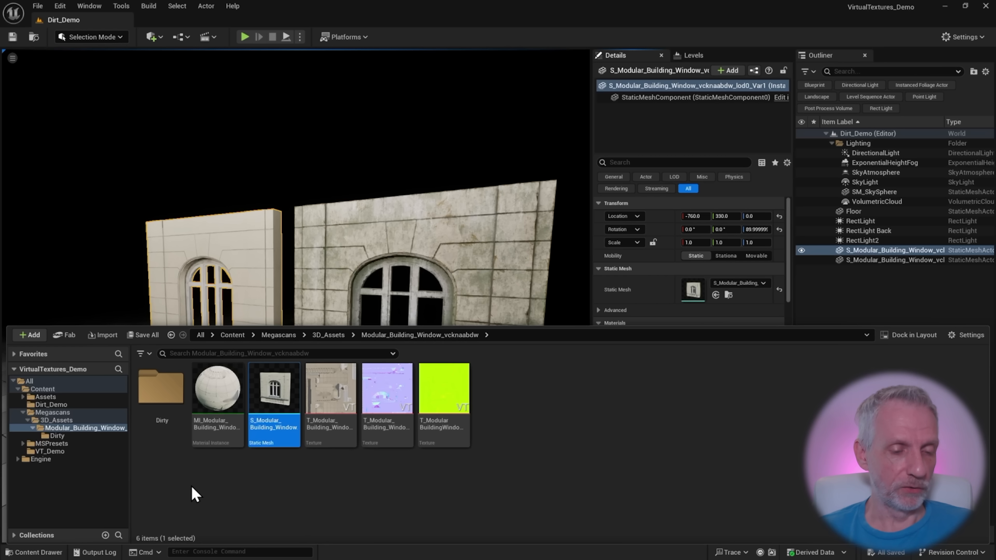
Examine the assets beside the wall's static mesh and select its three textures together
mouse_move(266, 394)
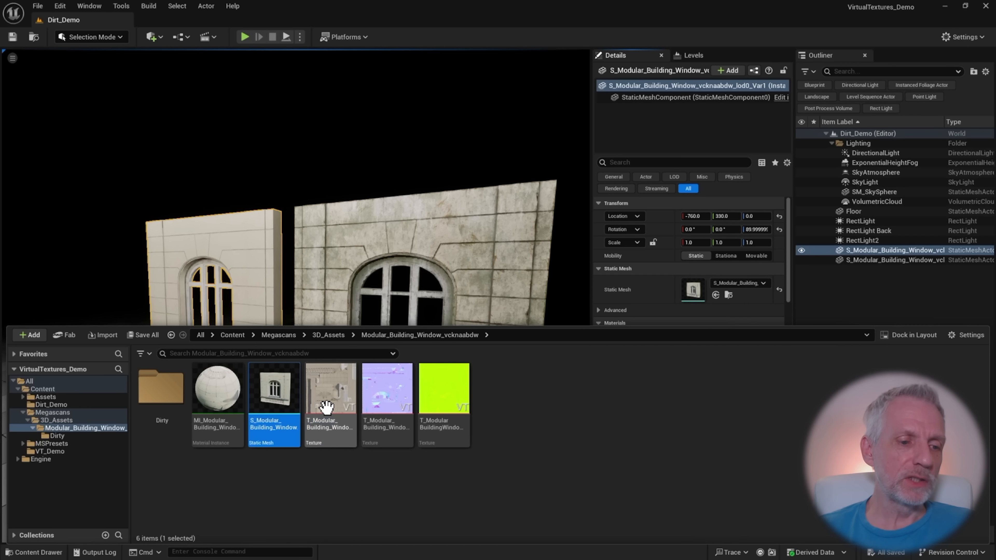
click(329, 396)
shift+click(430, 400)
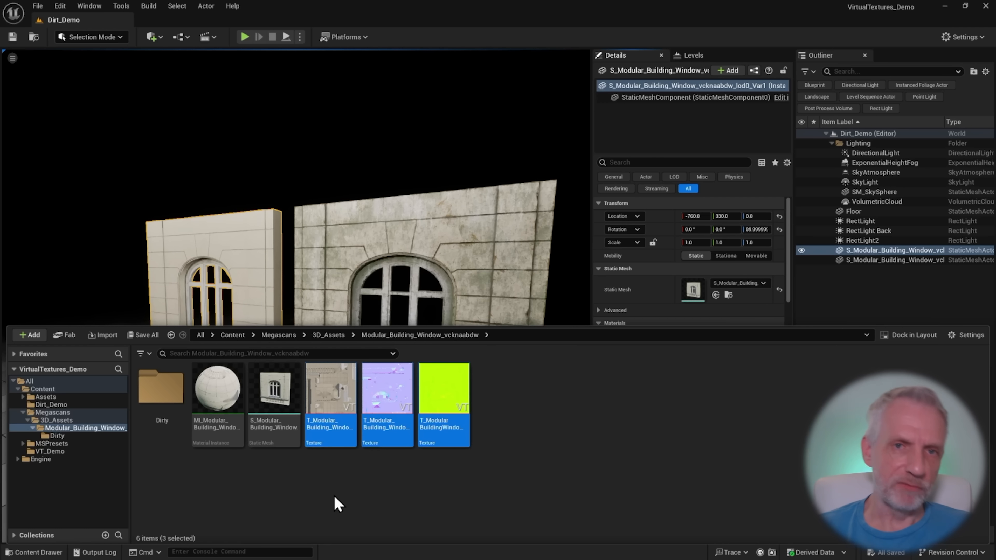
Start exporting the wall's static mesh, and create and open a Desktop folder named Dirty Wall Demo as the destination
click(292, 415)
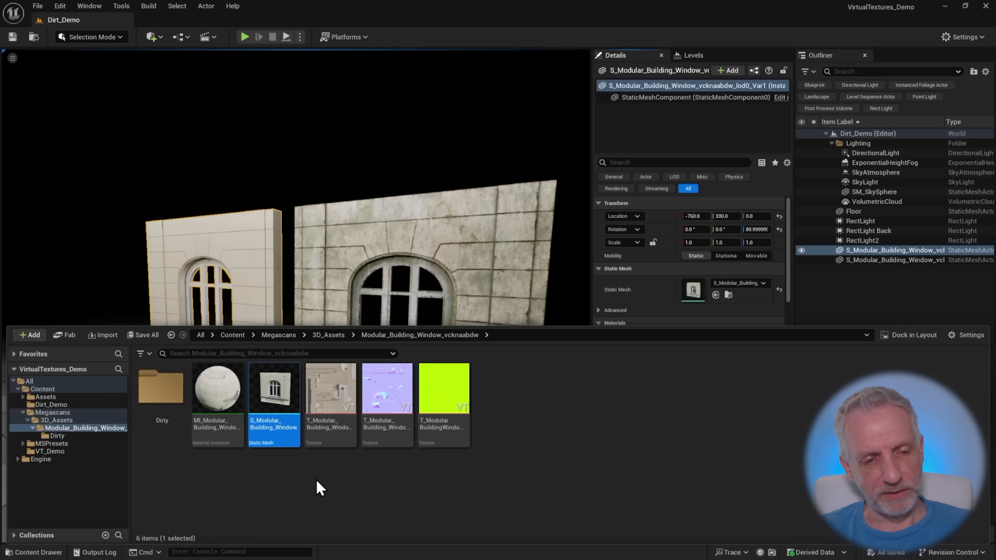
right_click(275, 396)
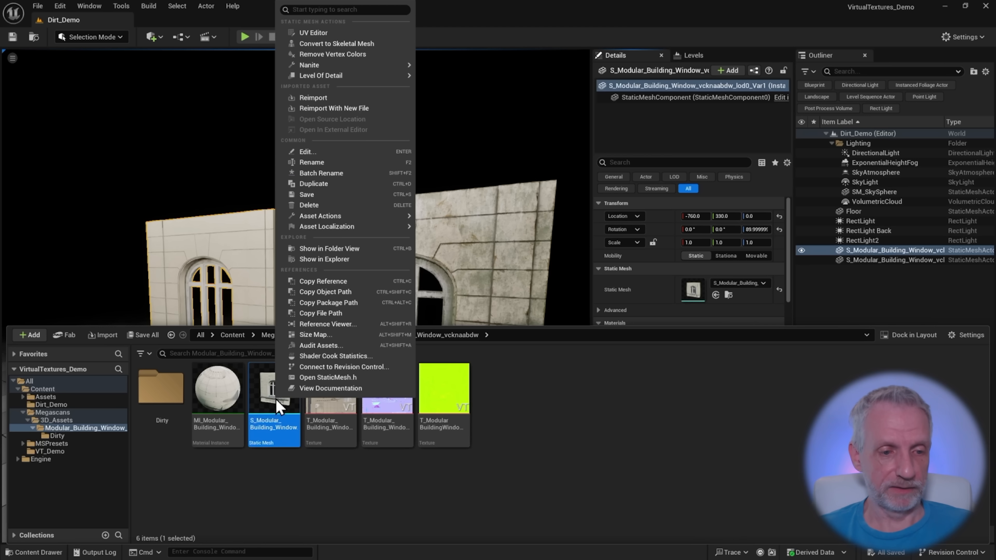
mouse_move(362, 216)
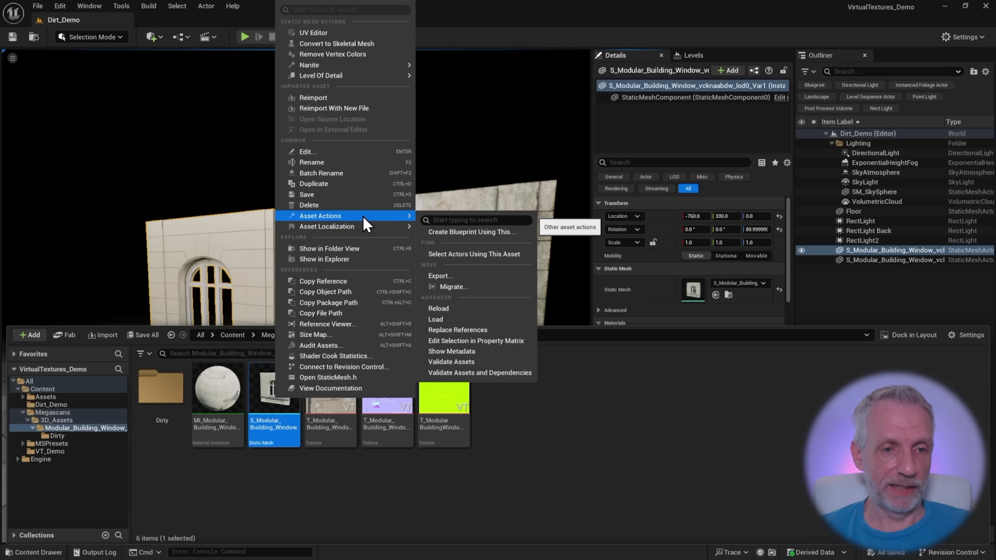
click(474, 275)
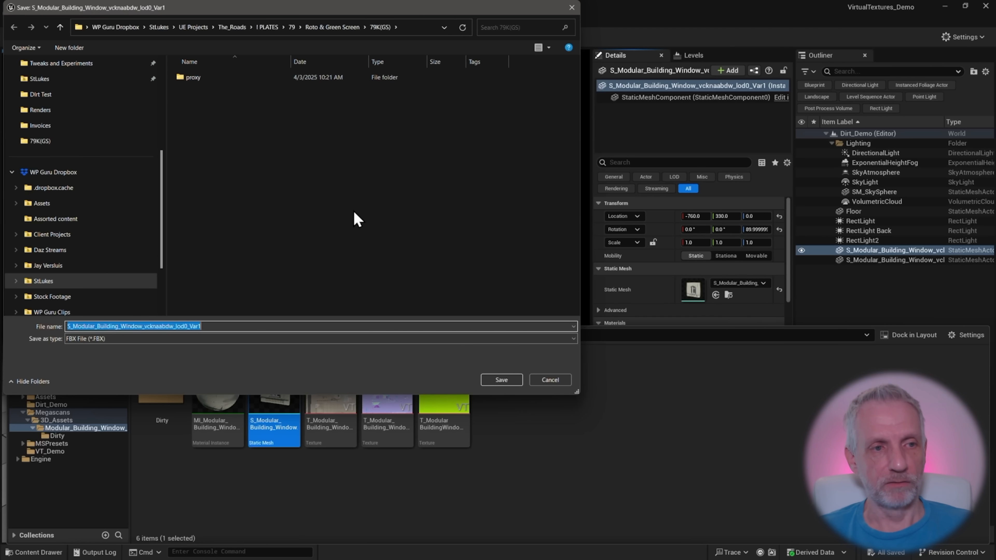
scroll(98, 192, up, 4)
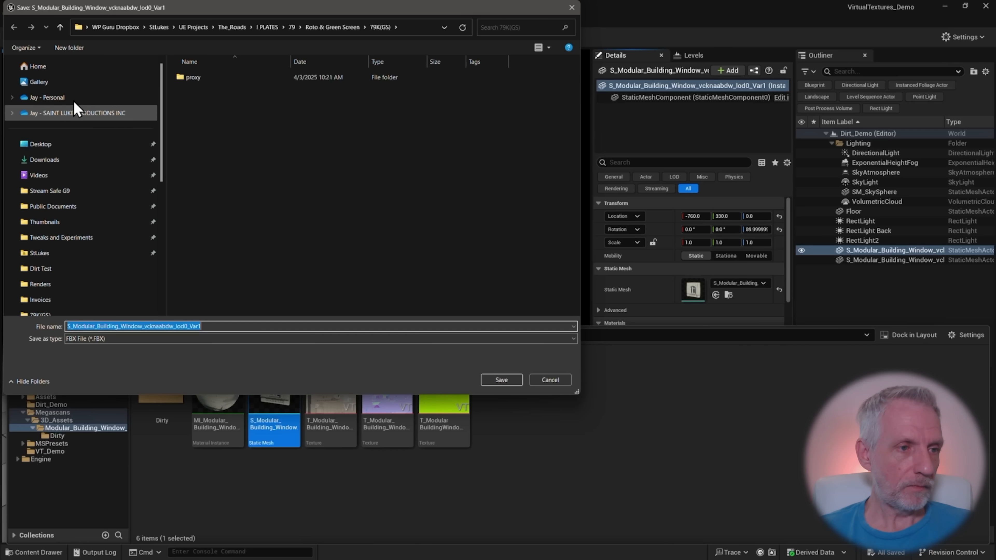
click(77, 146)
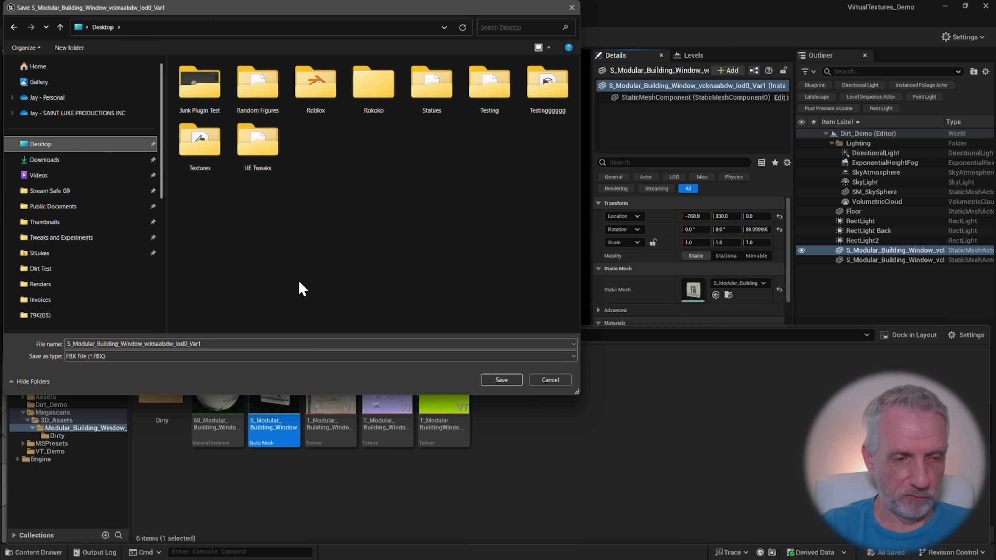
key(ctrl+shift+n)
text(D)
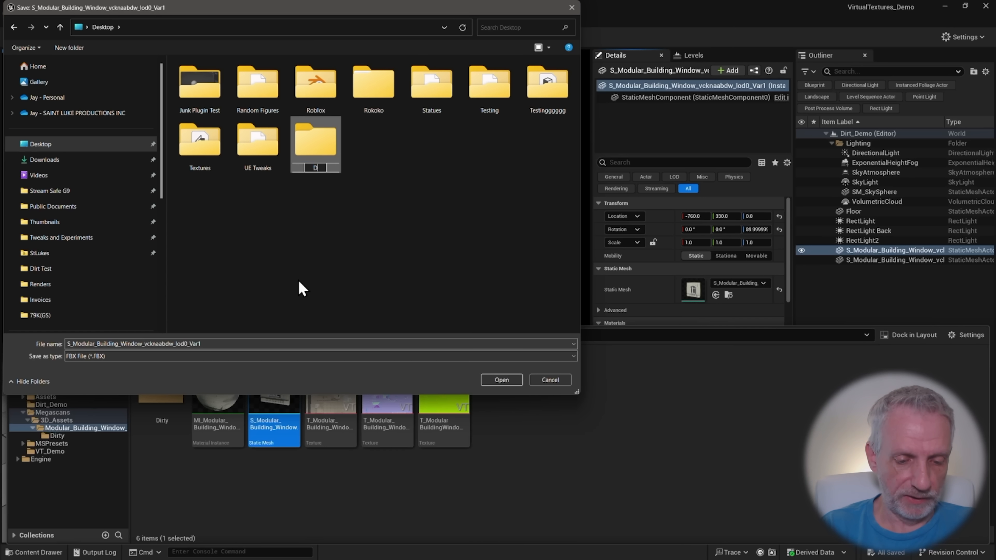
text(irty Wall Demo)
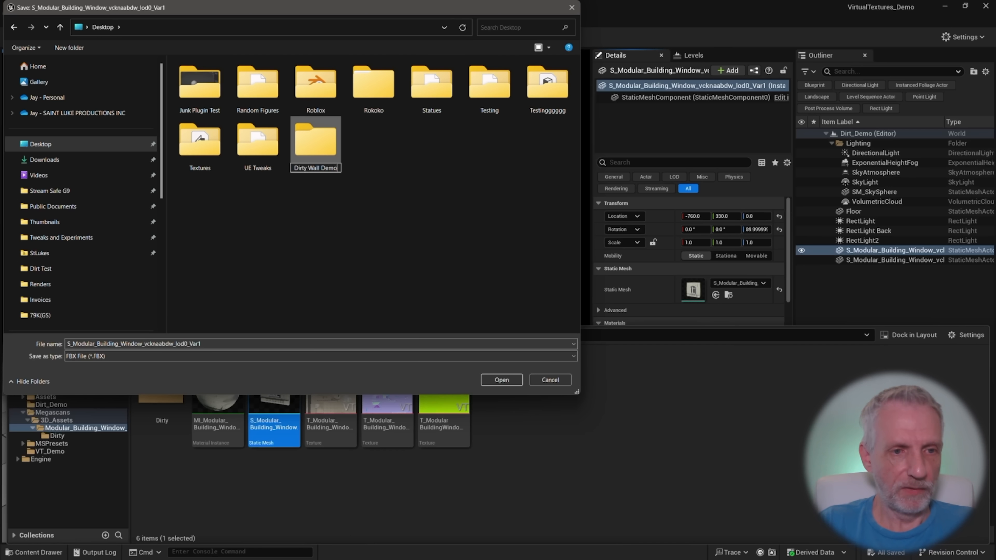
key(Return)
key(Return)
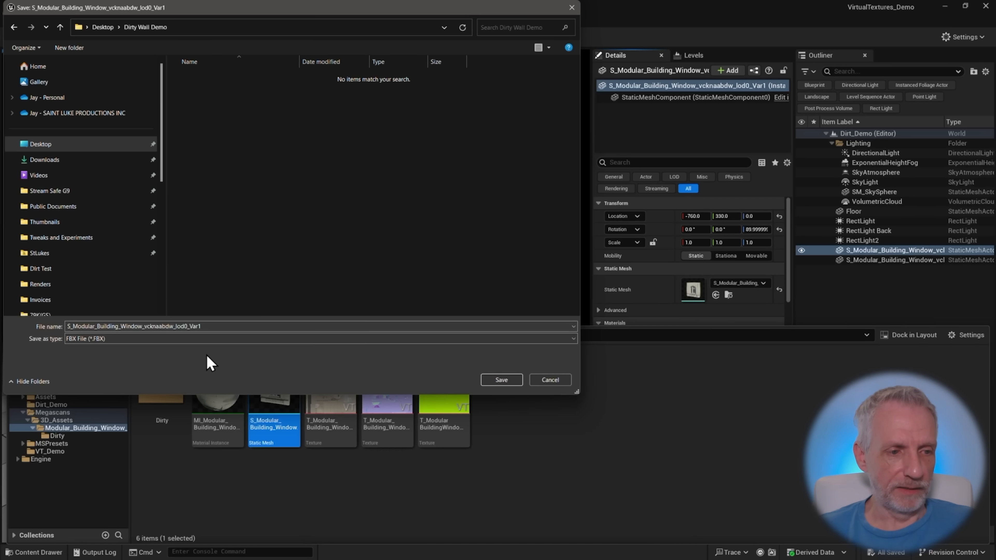
Save the static mesh export as an Object File (*.OBJ) in the Dirty Wall Demo folder
click(171, 338)
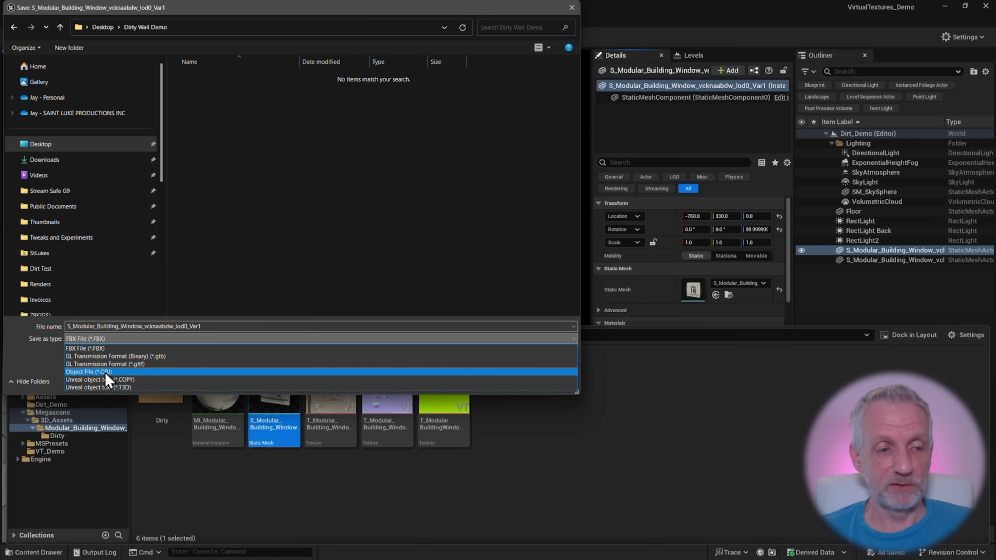
click(94, 372)
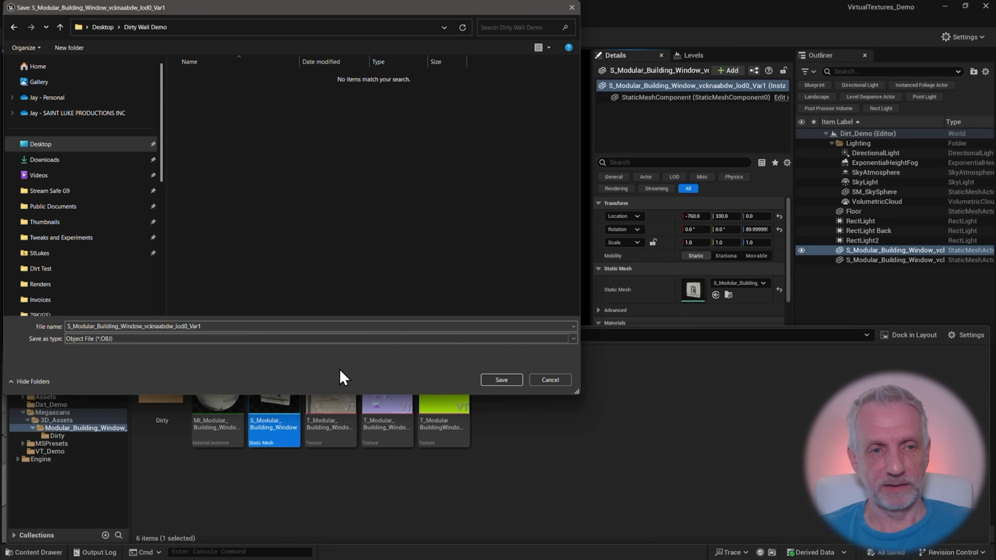
click(503, 380)
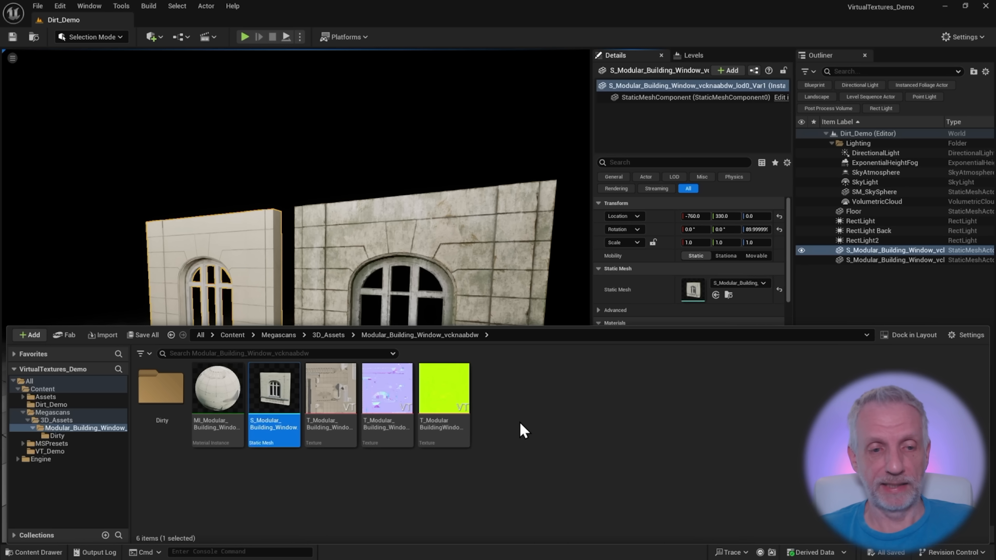
Review the wall's color, normal and green packed textures, and single out the green packed one
click(333, 397)
click(389, 394)
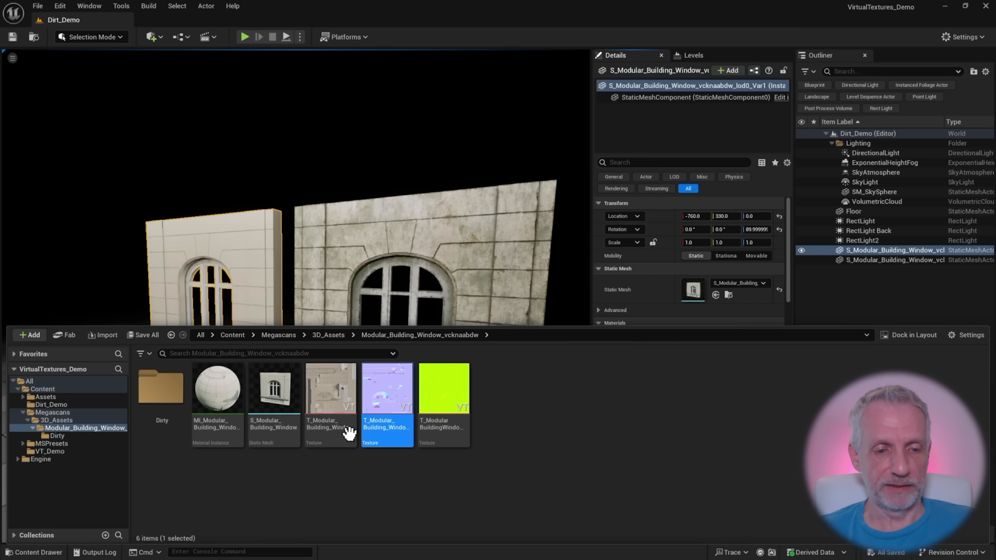
click(345, 400)
shift+click(443, 400)
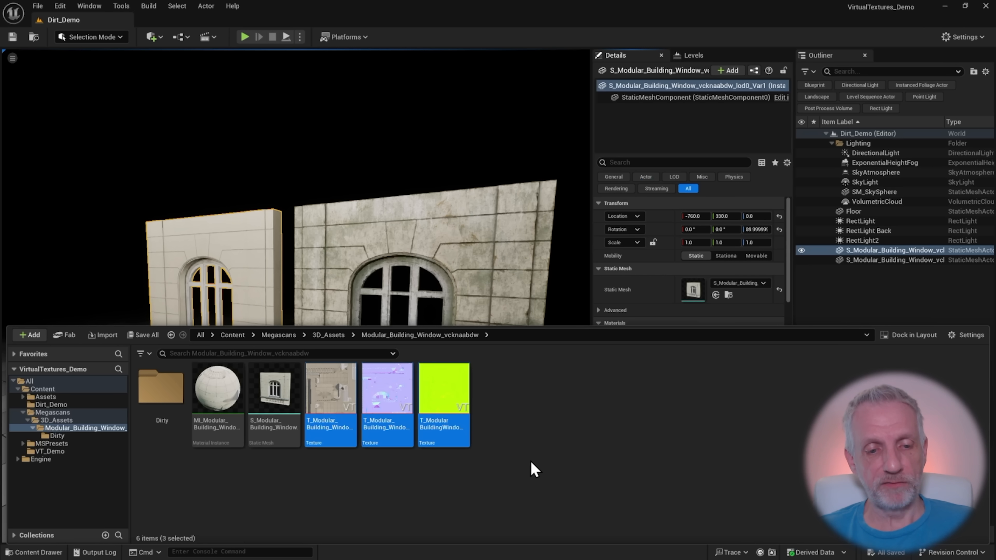
click(454, 383)
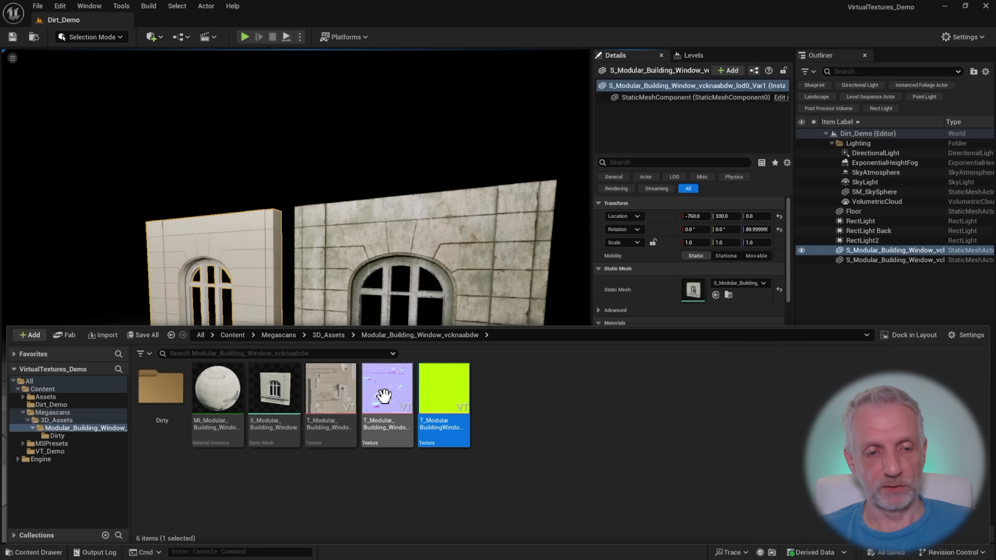
Export the wall's color and normal textures together into the Dirty Wall Demo folder as EXR HDR float textures
click(332, 393)
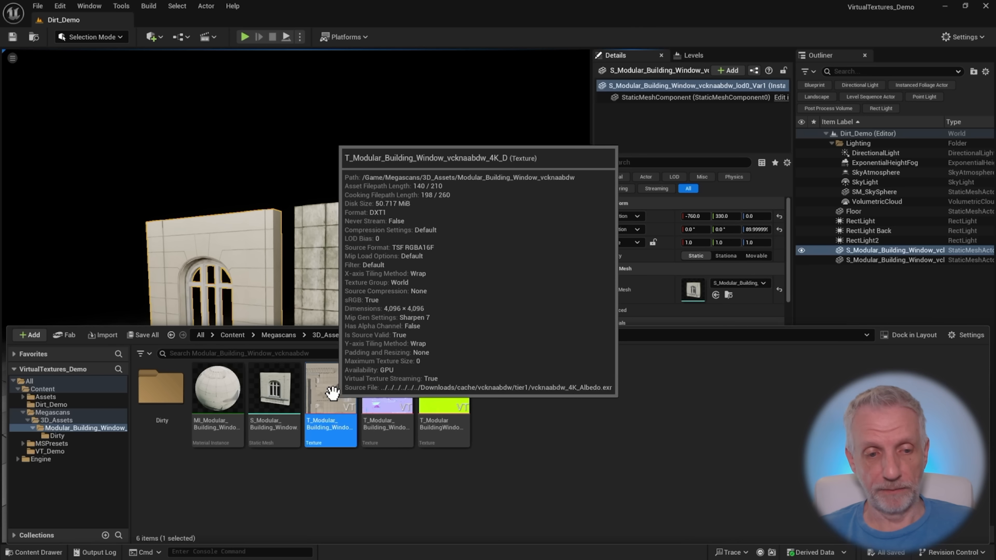
ctrl+click(378, 389)
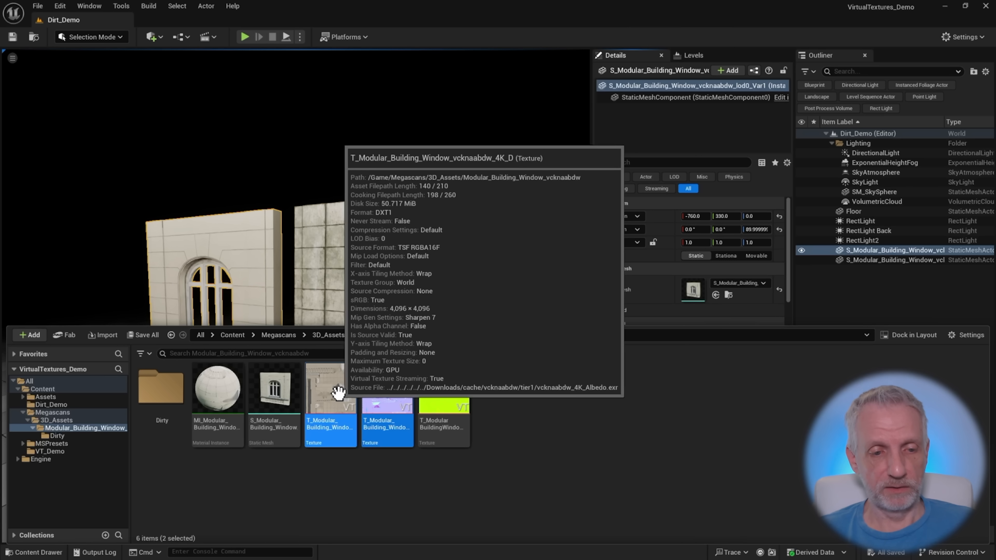
right_click(340, 396)
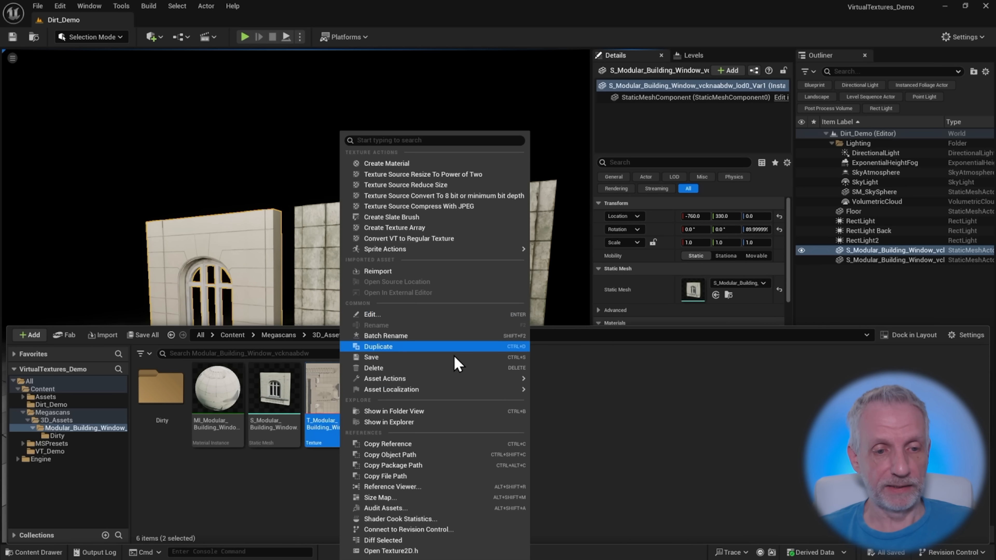
mouse_move(469, 378)
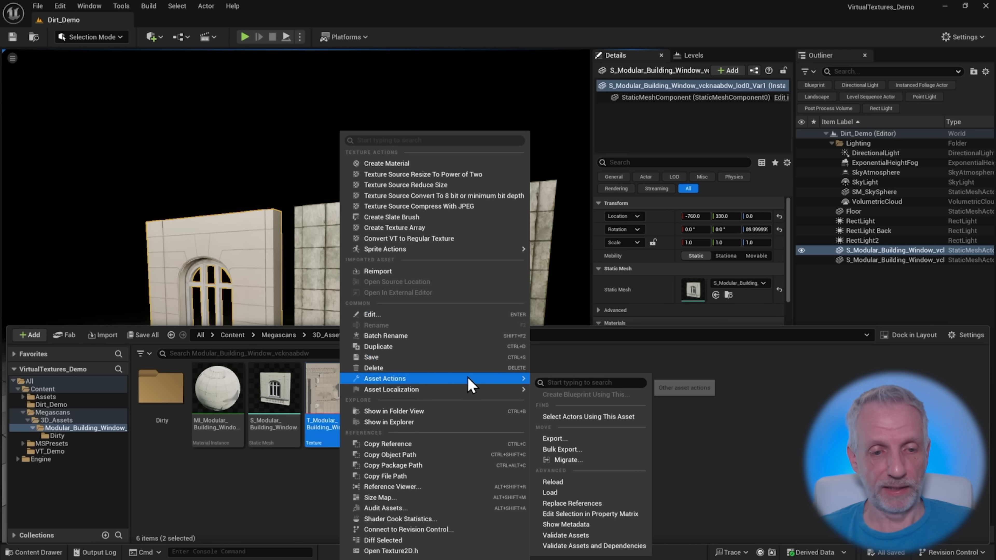
click(574, 440)
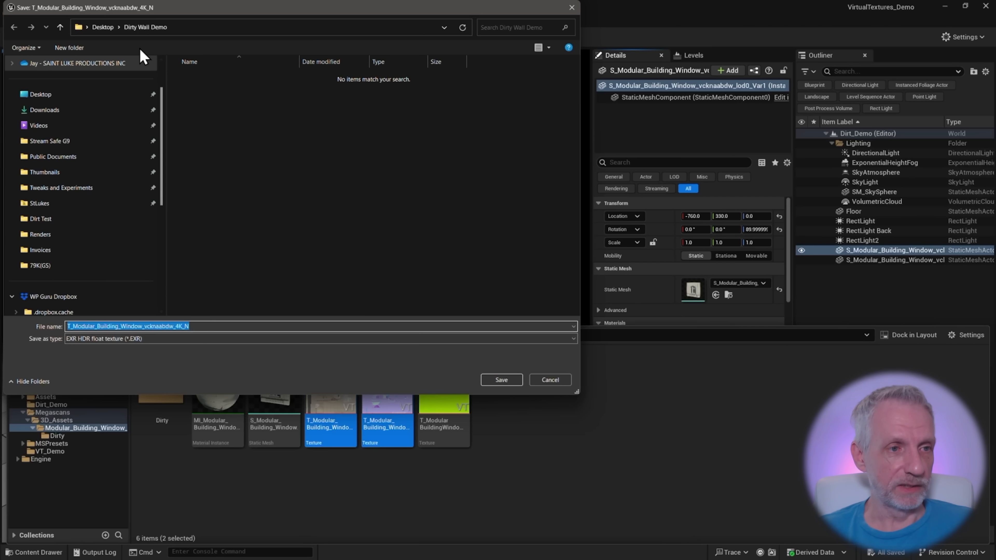
click(494, 379)
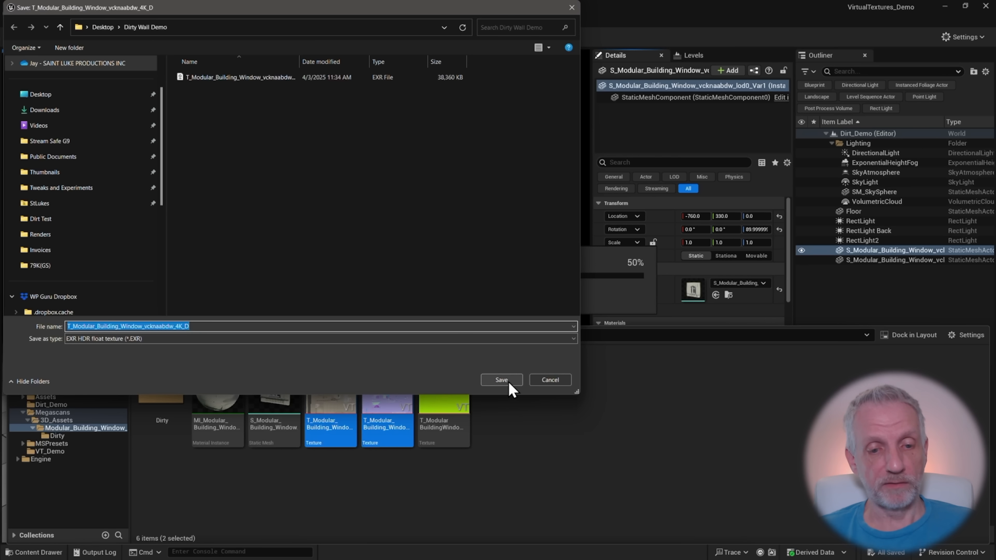
click(509, 384)
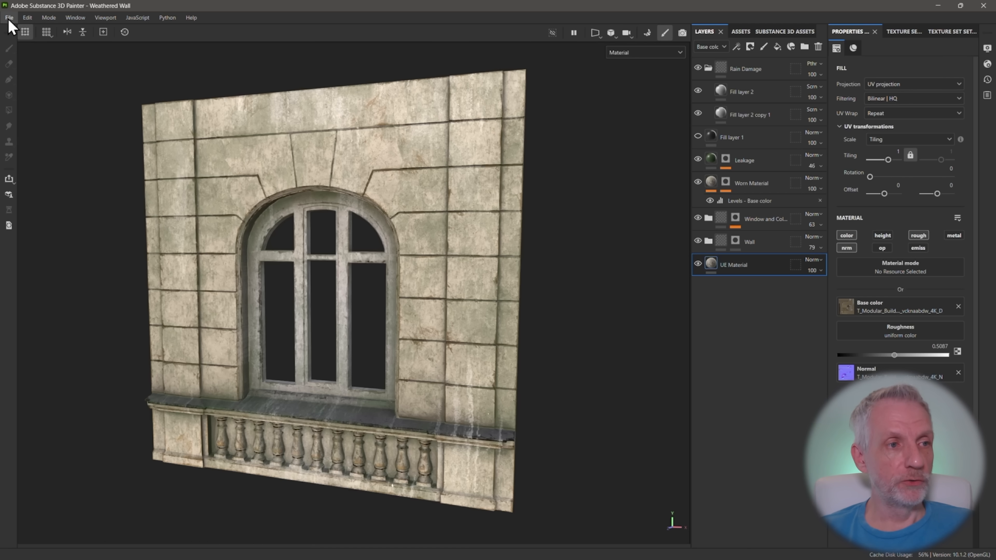
Switch to Substance 3D Painter and set up a new project with S_Modular_Building_Window_vcknaabdw_lod0_Var1.OBJ as its mesh and a document resolution of 2048
click(9, 18)
click(30, 29)
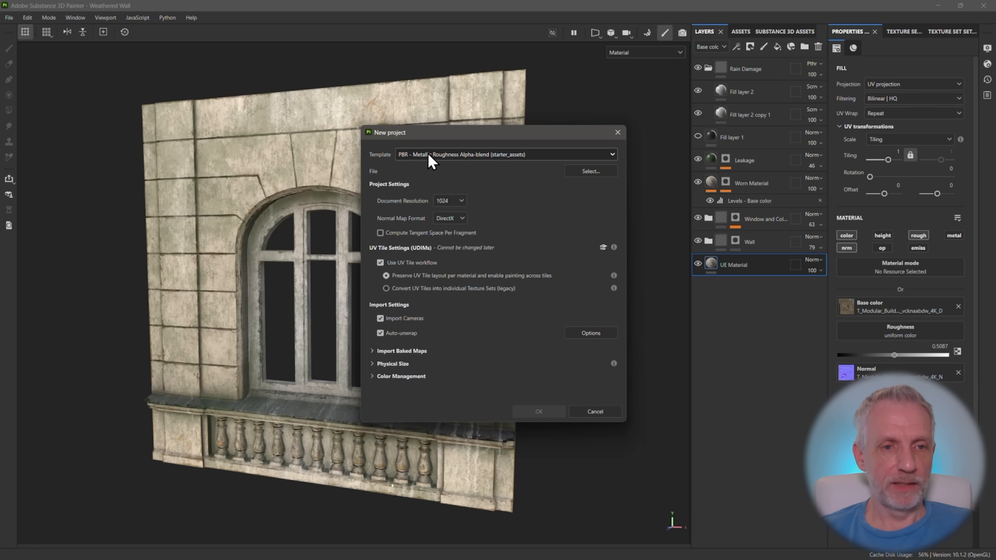
click(592, 171)
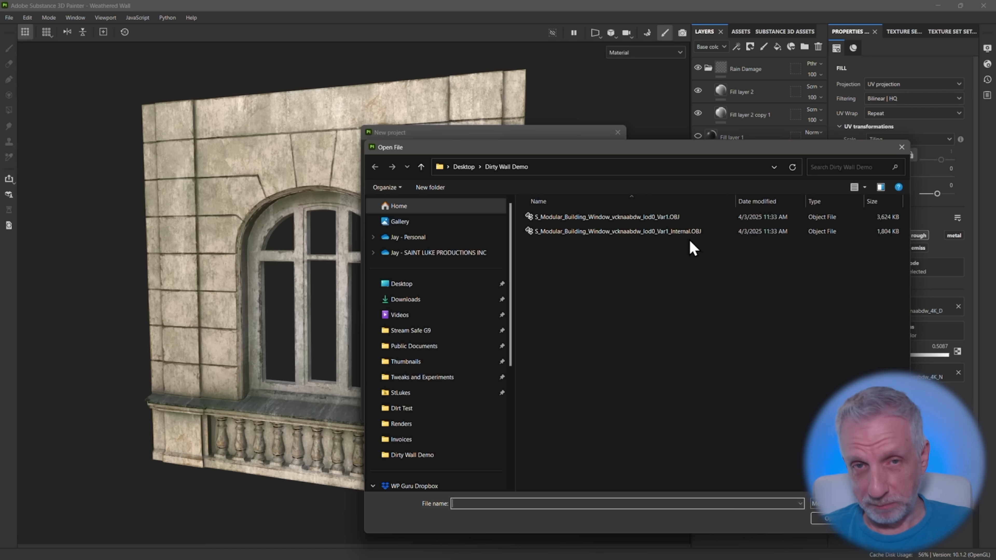
click(677, 218)
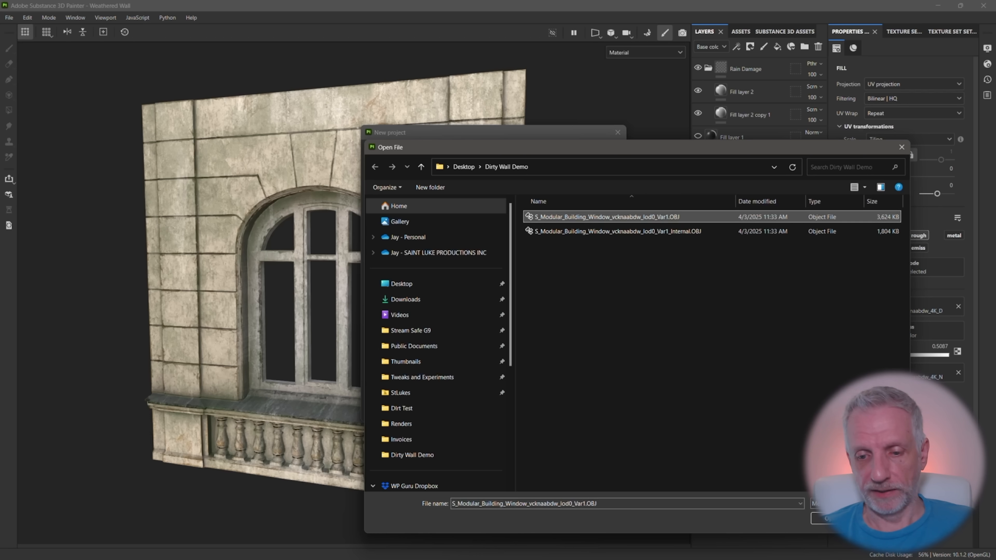
click(838, 524)
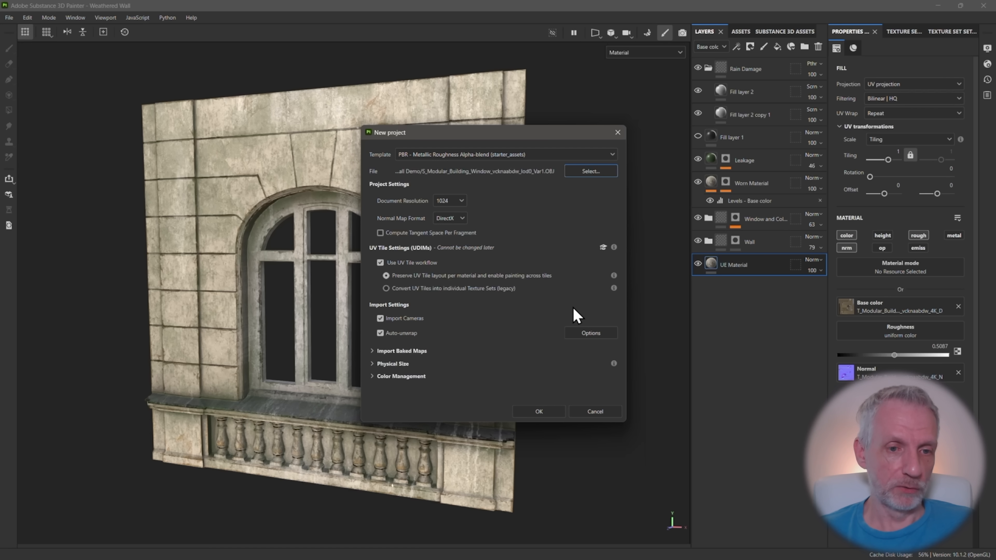
click(456, 202)
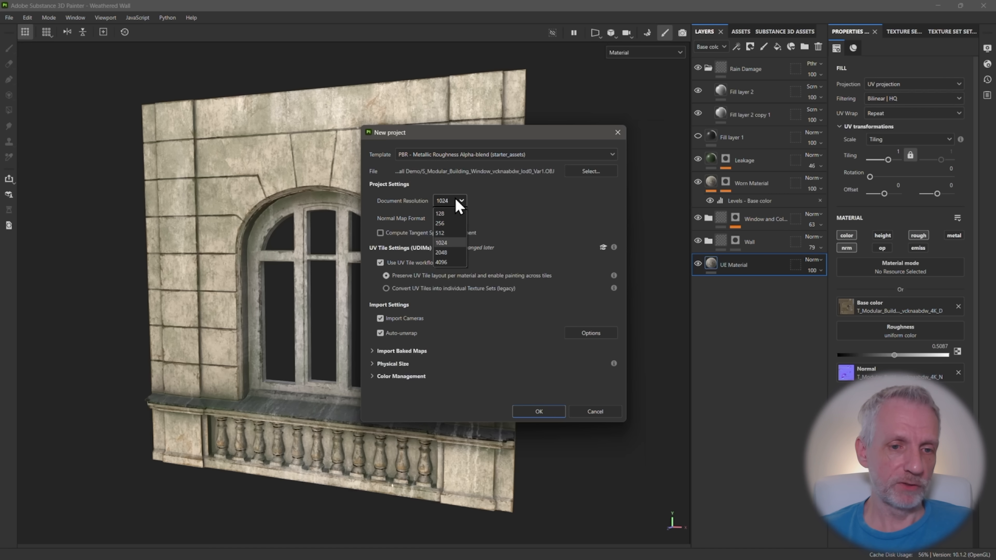
click(452, 259)
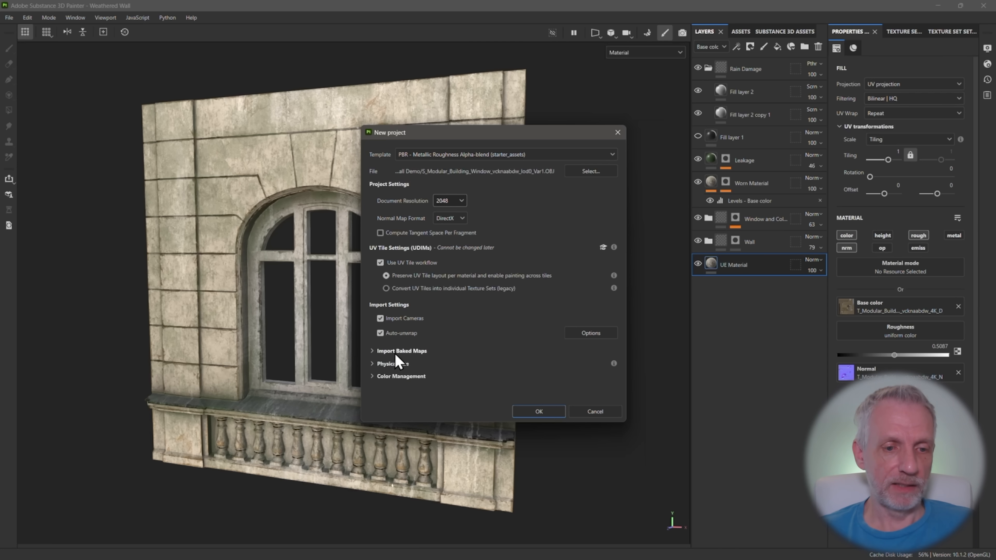
Add the exported _4K_D and _4K_N EXR files as imported baked maps, and create the project, discarding the open project's changes
click(371, 351)
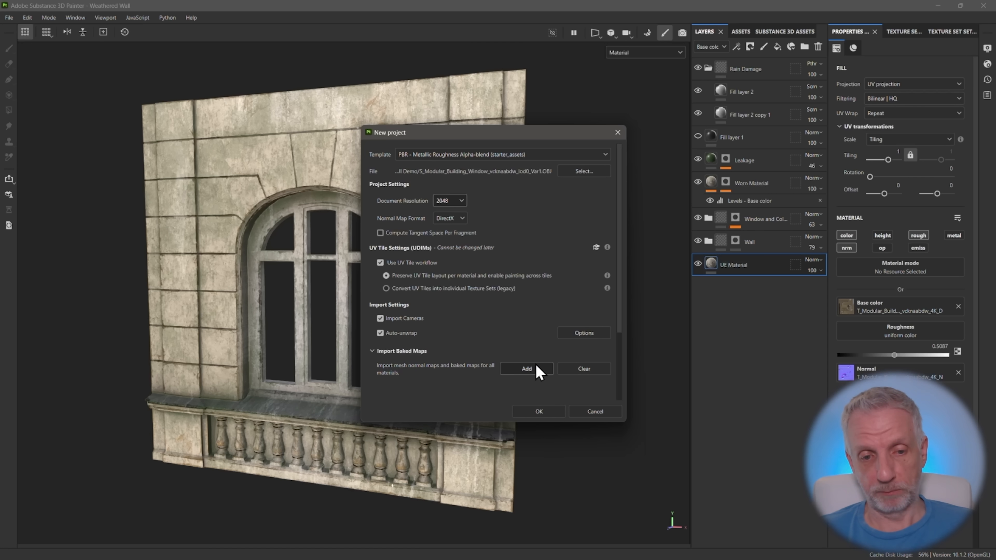
click(527, 370)
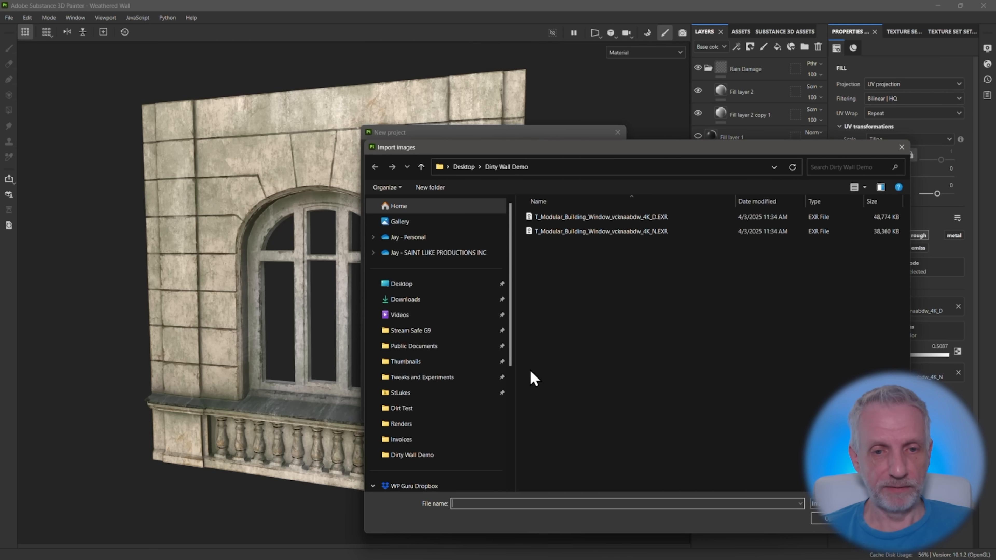
click(657, 225)
shift+click(671, 215)
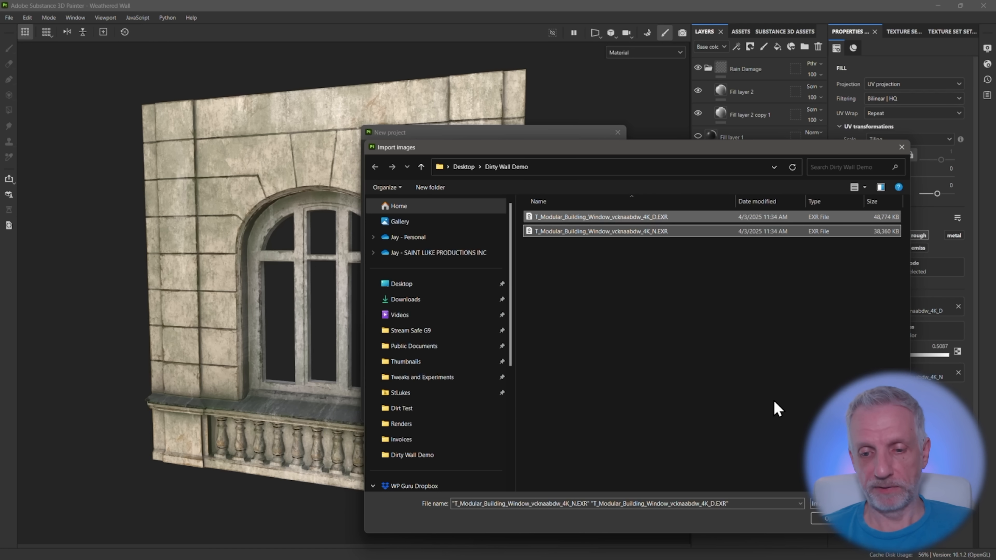
click(824, 518)
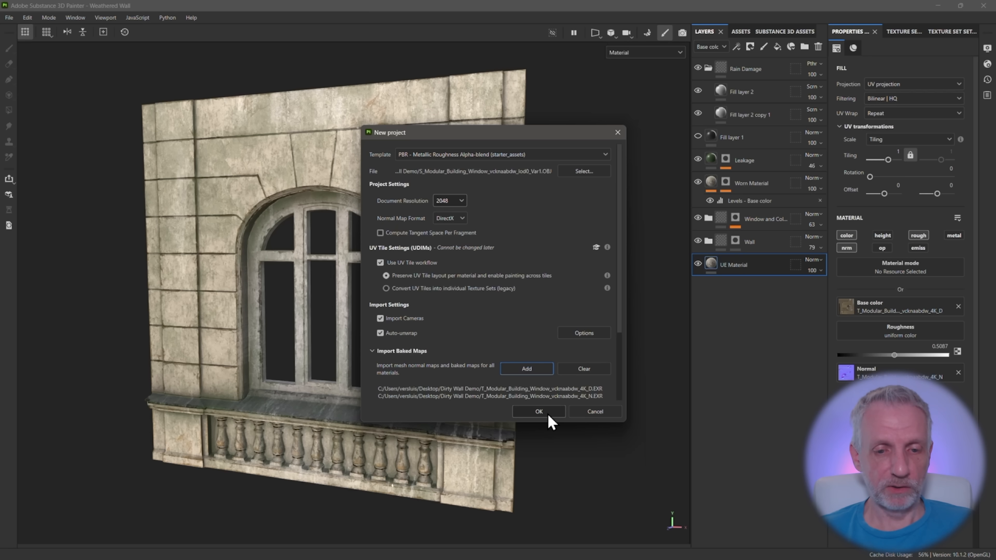
click(549, 414)
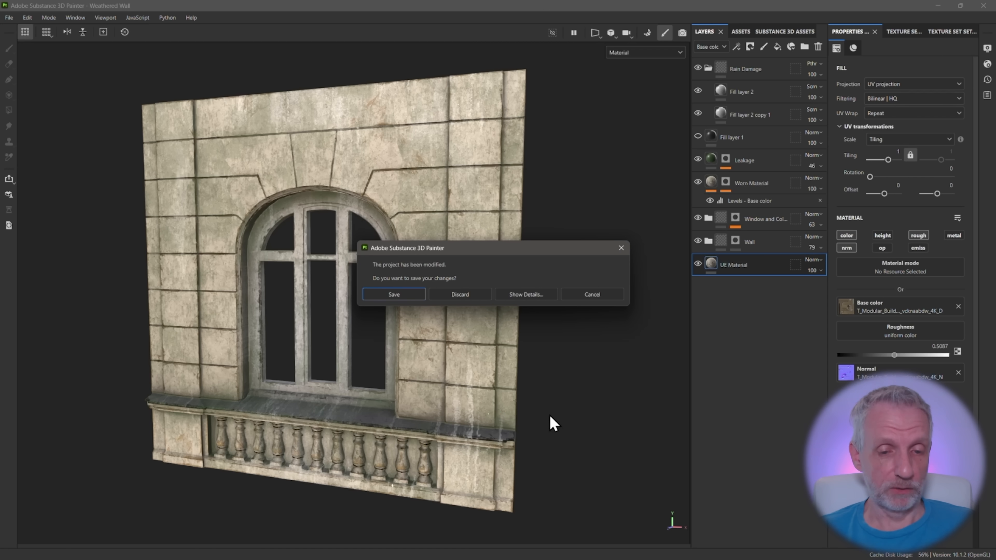
click(461, 295)
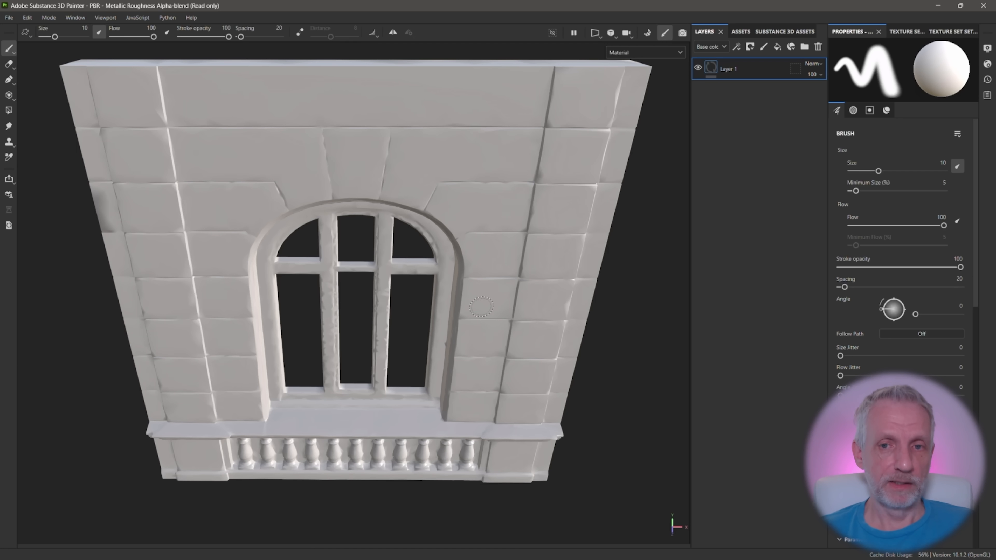
Look over the imported wall from an angle and delete the default Layer 1
alt+drag(459, 276, 411, 238)
scroll(444, 262, down, 3)
alt+middle_drag(443, 261, 400, 260)
scroll(408, 259, up, 1)
alt+drag(416, 258, 422, 250)
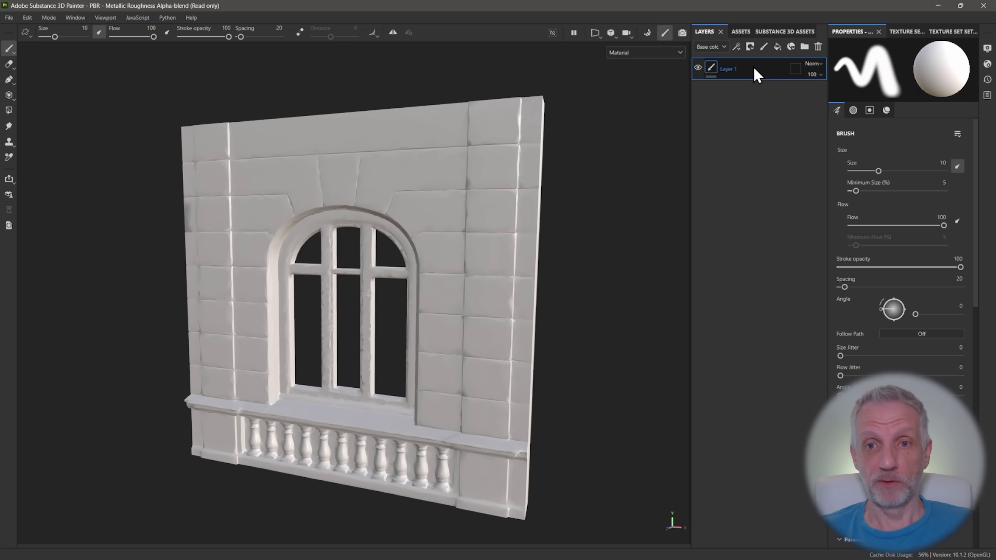
click(818, 46)
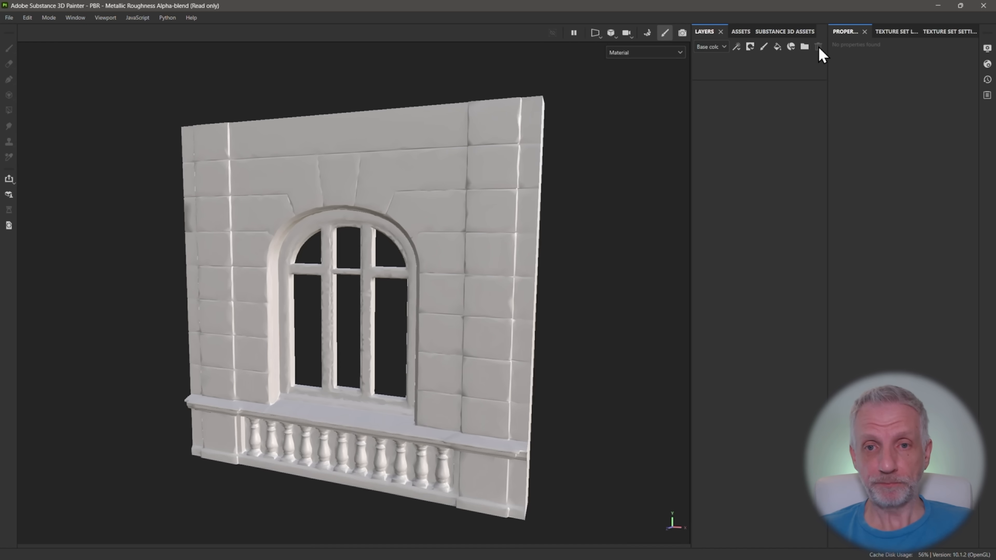
Check the imported textures, and add a fill layer with only its color and normal channels active
click(742, 33)
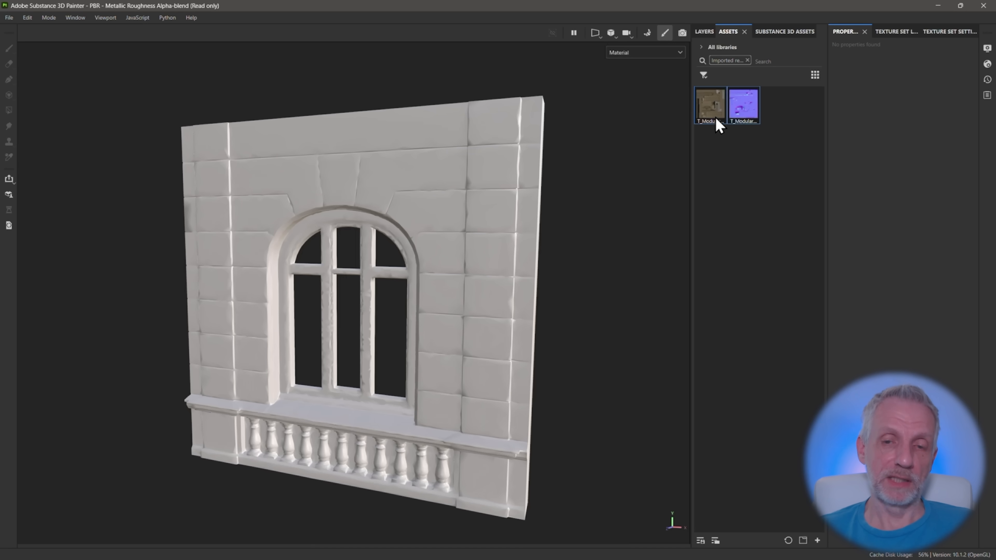
mouse_move(713, 116)
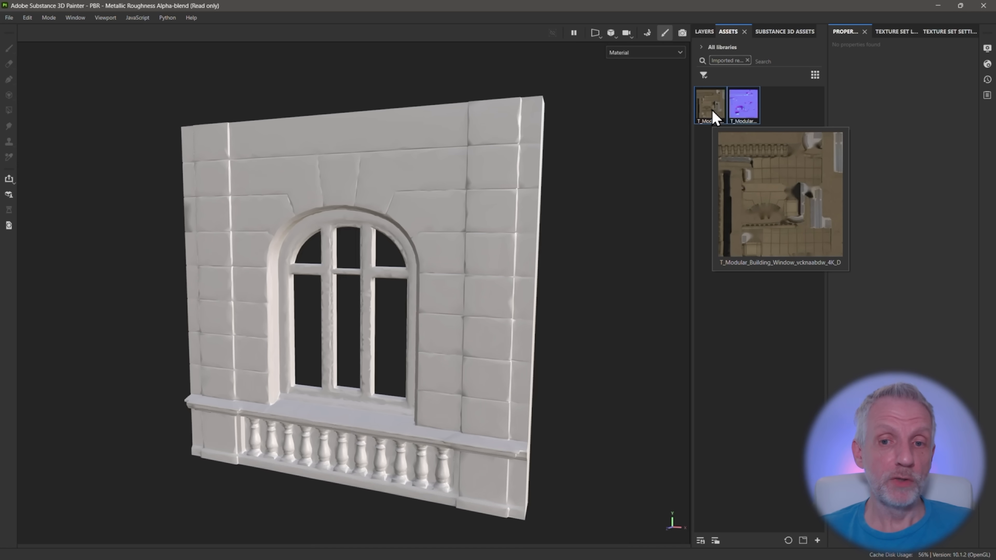
click(705, 32)
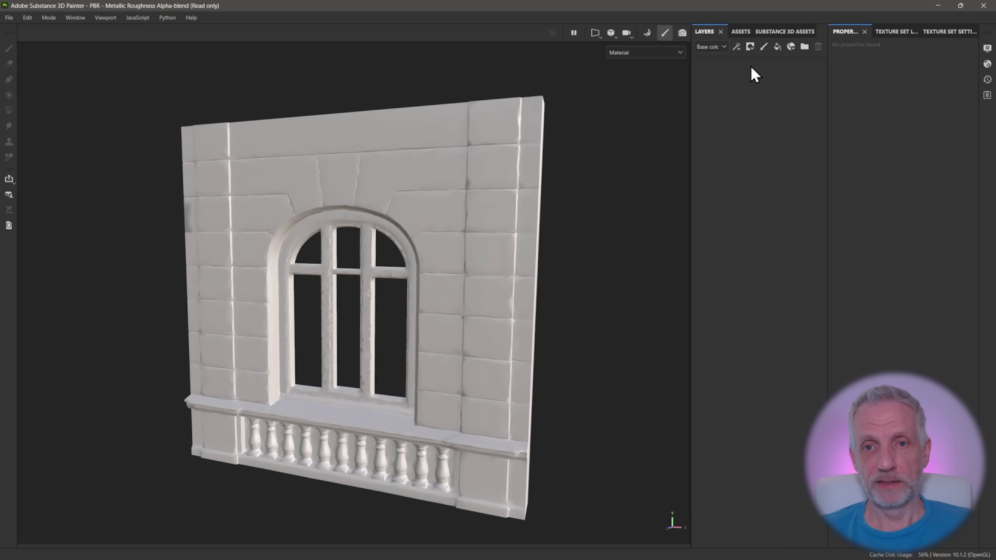
click(778, 48)
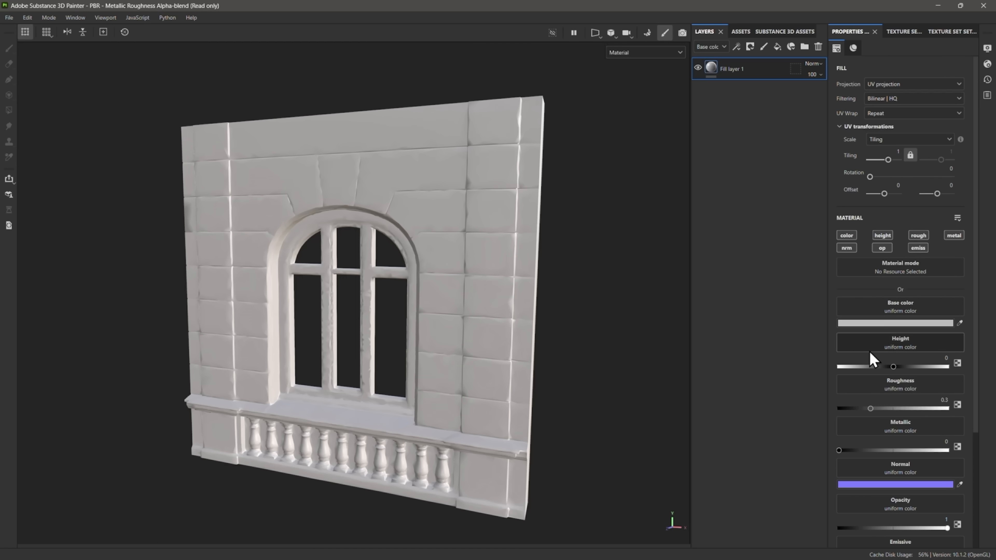
scroll(876, 427, down, 2)
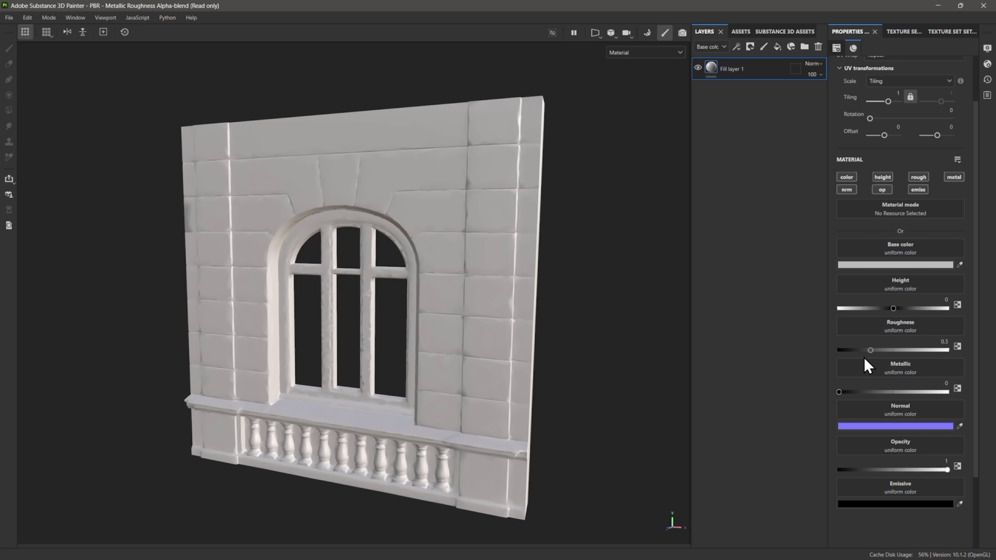
click(849, 179)
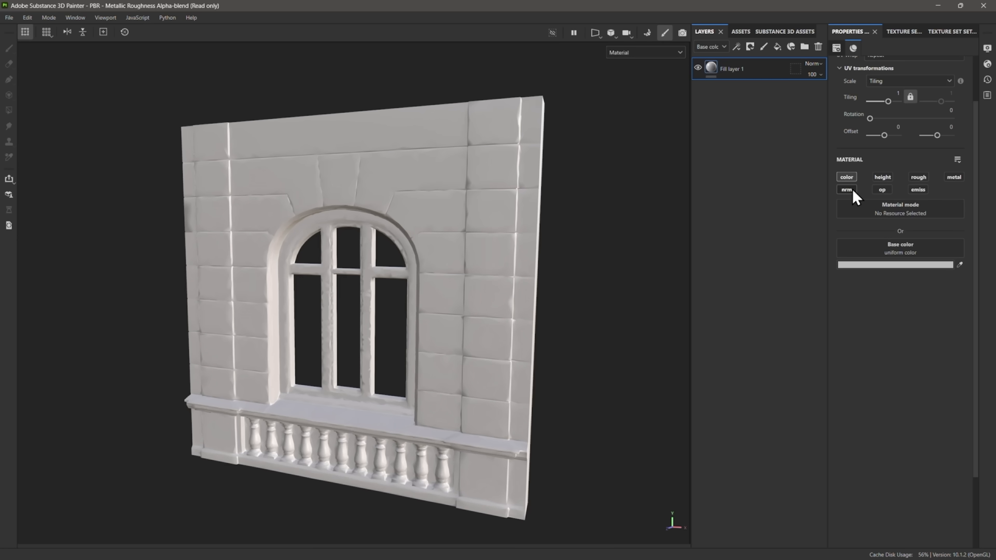
click(851, 191)
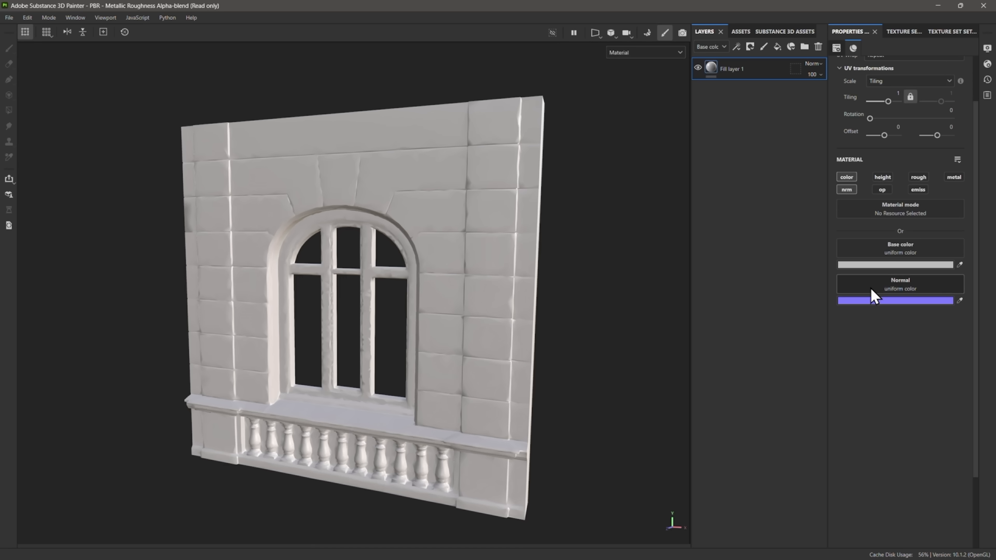
Try a pink base color on the fill layer, and return it to a light grey
click(875, 265)
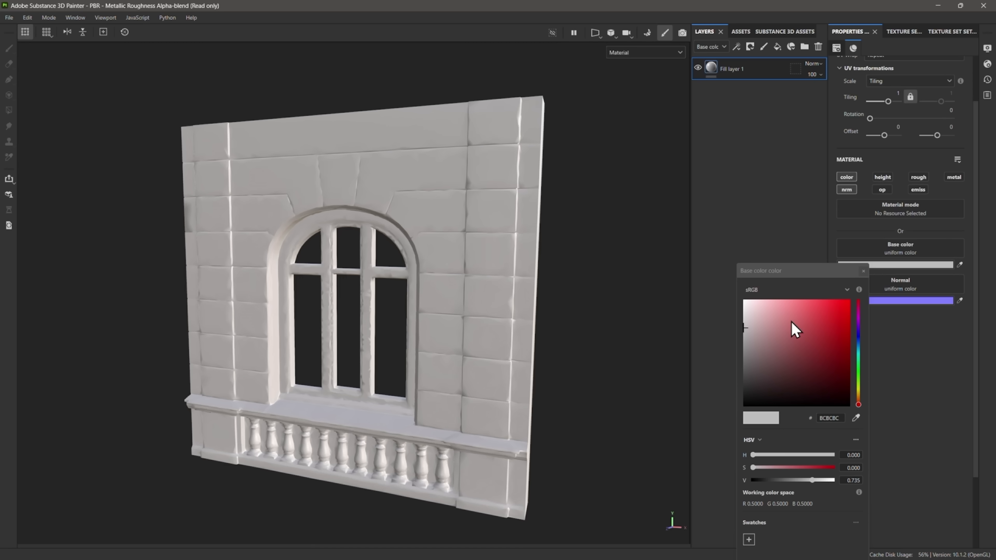
click(807, 325)
click(786, 331)
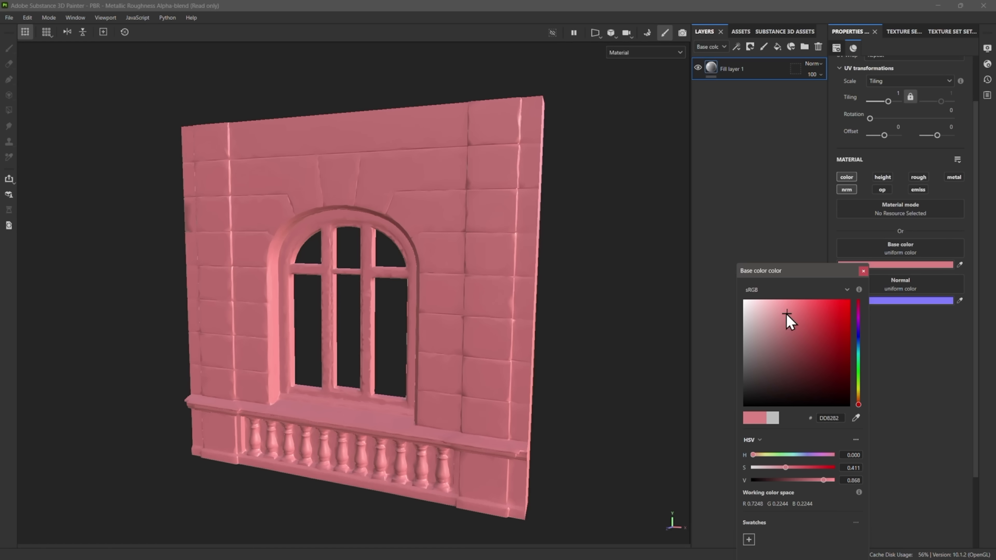
drag(788, 333, 735, 327)
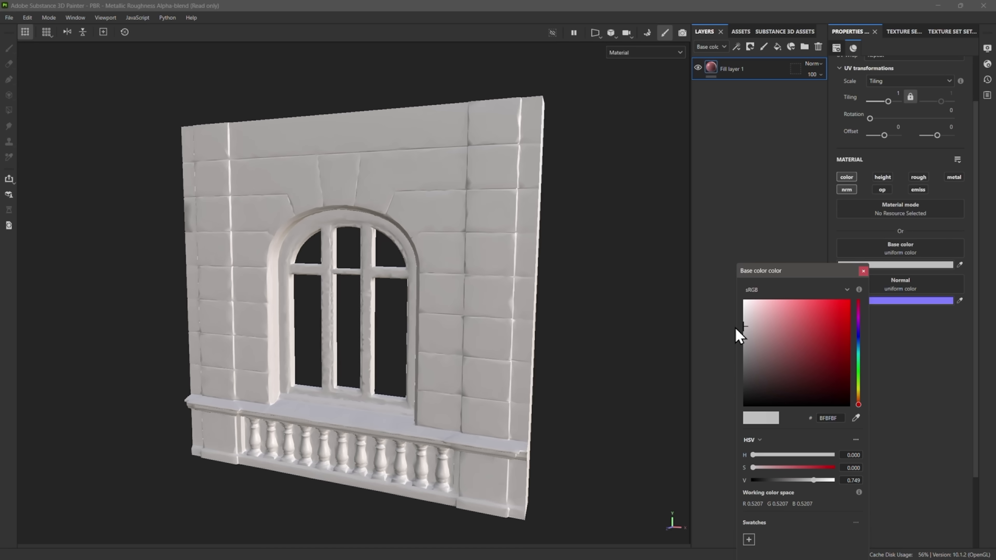
click(863, 271)
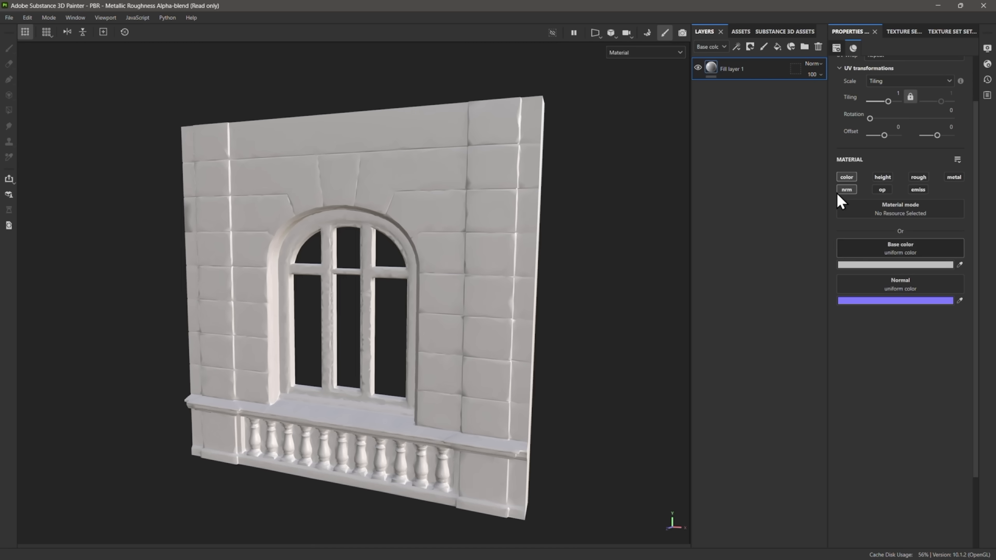
Assign the imported T_Modular_Building_Window_vcknaabdw_4K_D texture to the fill layer's base color
click(739, 33)
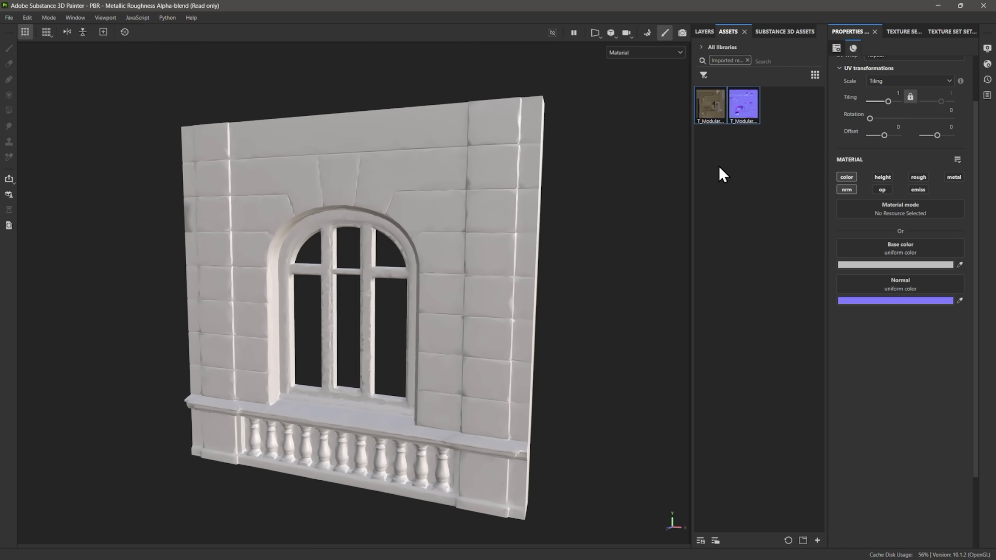
click(714, 105)
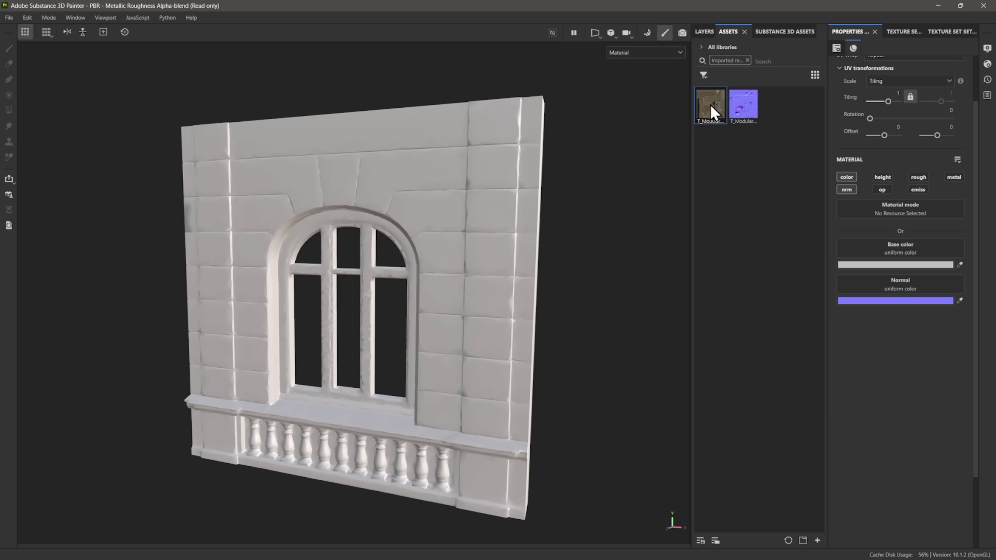
drag(710, 104, 888, 250)
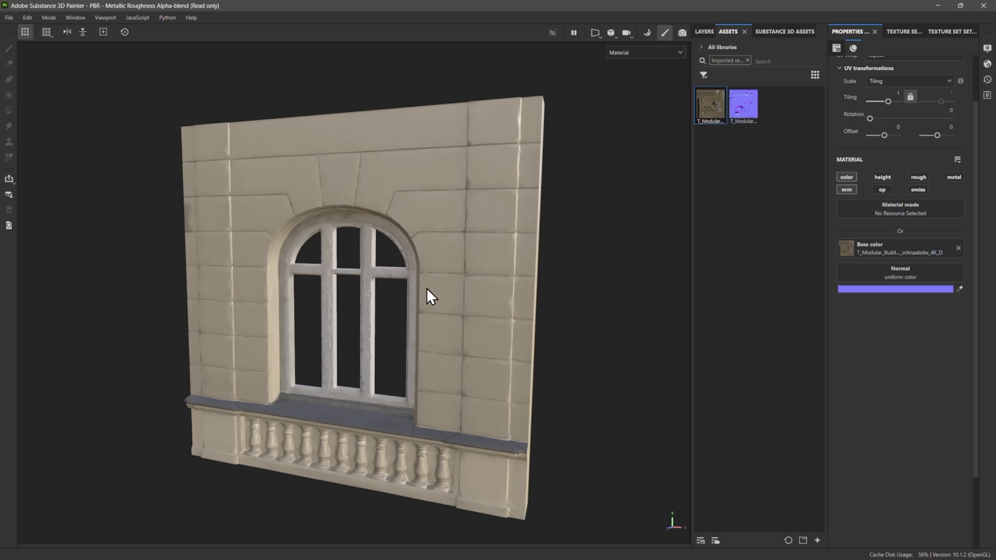
Assign the imported T_Modular_Building_Window_vcknaabdw_4K_N texture to the fill layer's normal channel and inspect the surface relief up close
drag(745, 110, 894, 277)
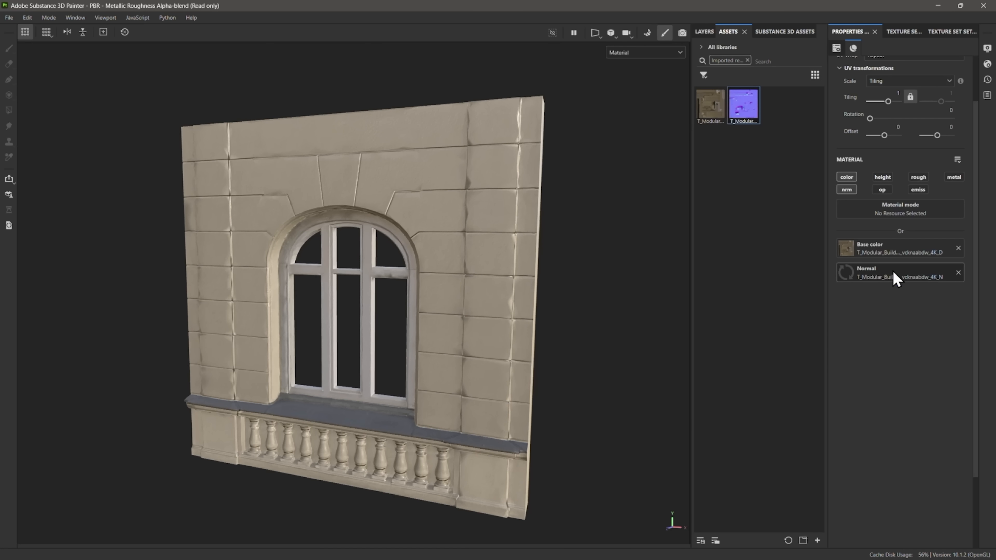
scroll(431, 308, up, 3)
scroll(430, 300, up, 2)
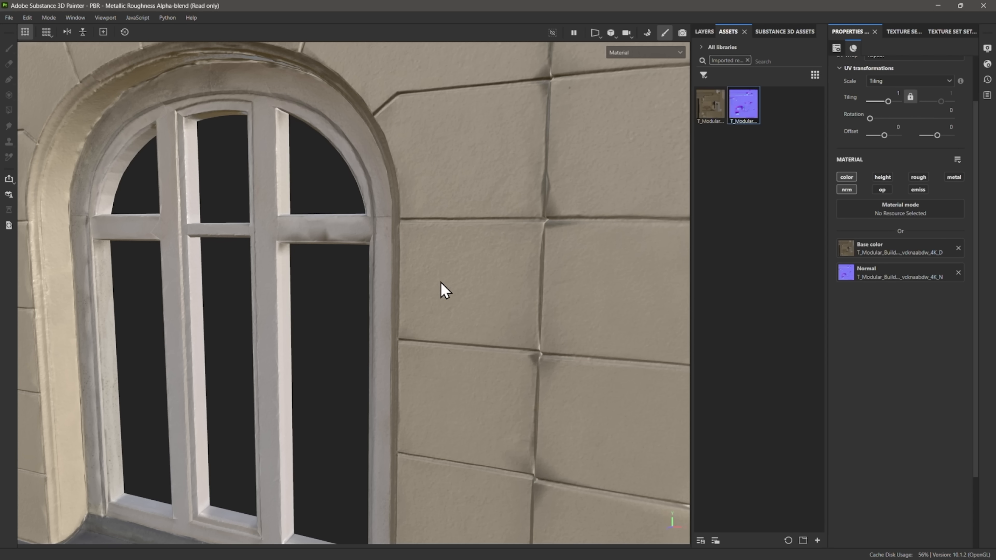
alt+middle_drag(440, 281, 442, 353)
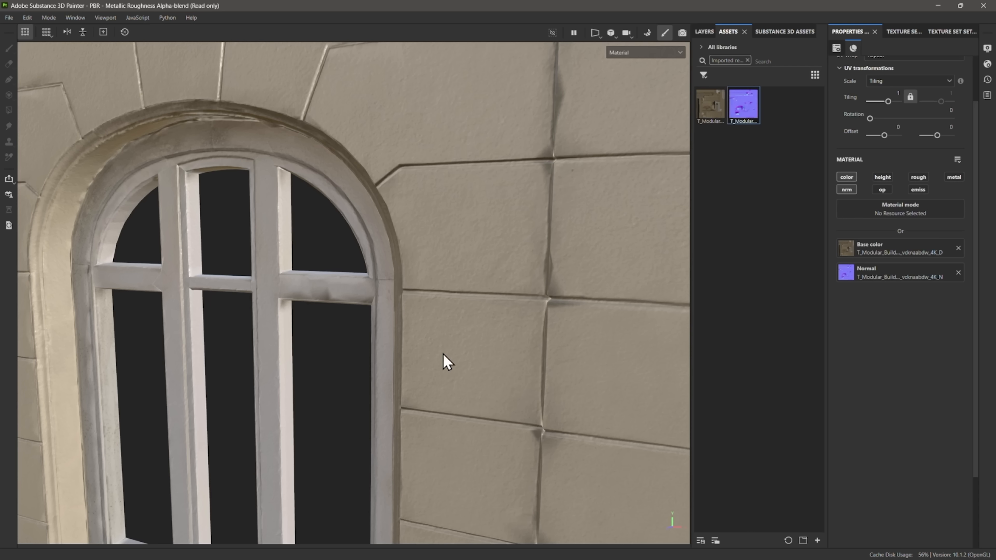
alt+drag(440, 352, 408, 345)
scroll(408, 344, down, 3)
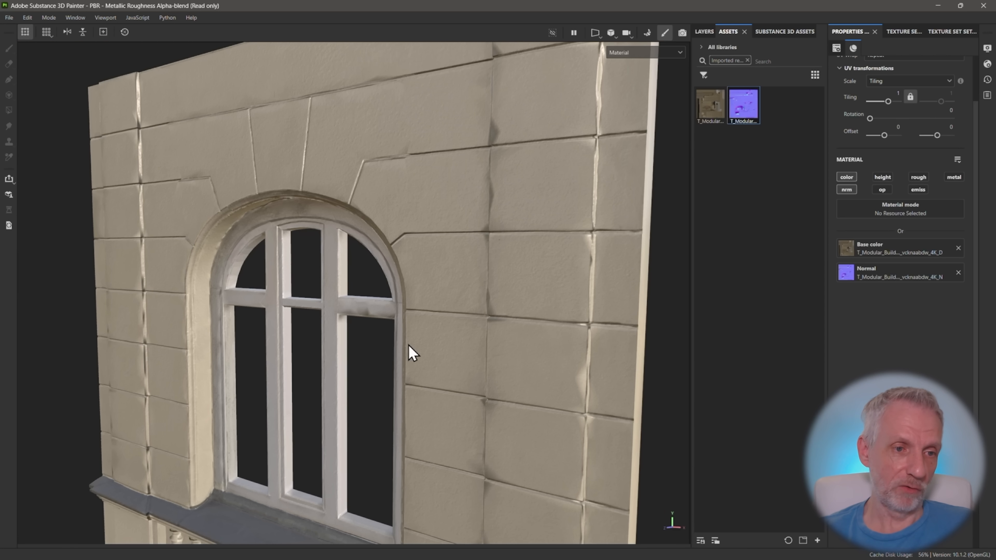
scroll(408, 346, down, 3)
alt+middle_drag(408, 348, 408, 289)
alt+drag(408, 289, 652, 301)
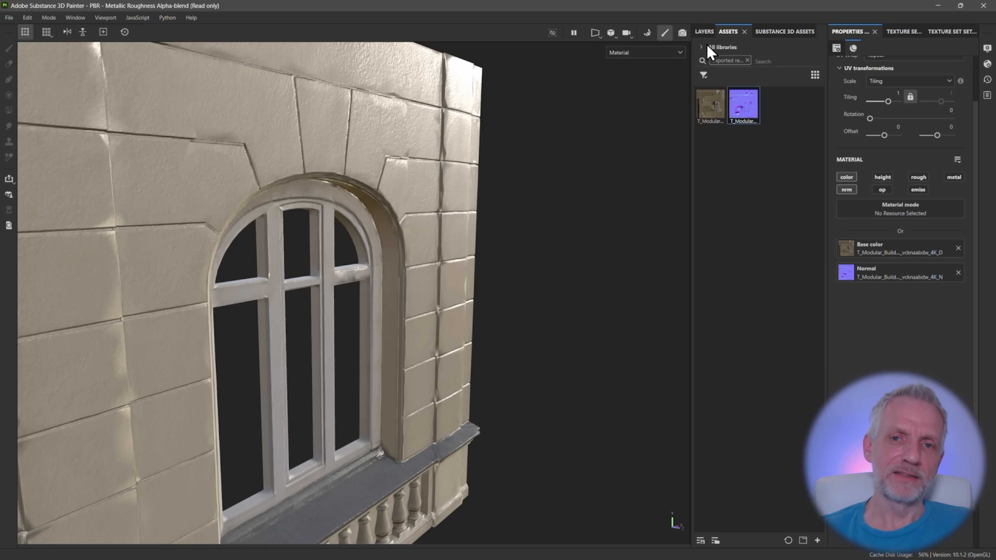
Activate the fill layer's roughness channel and set its roughness to about 0.4565 for a less glossy wall
click(704, 31)
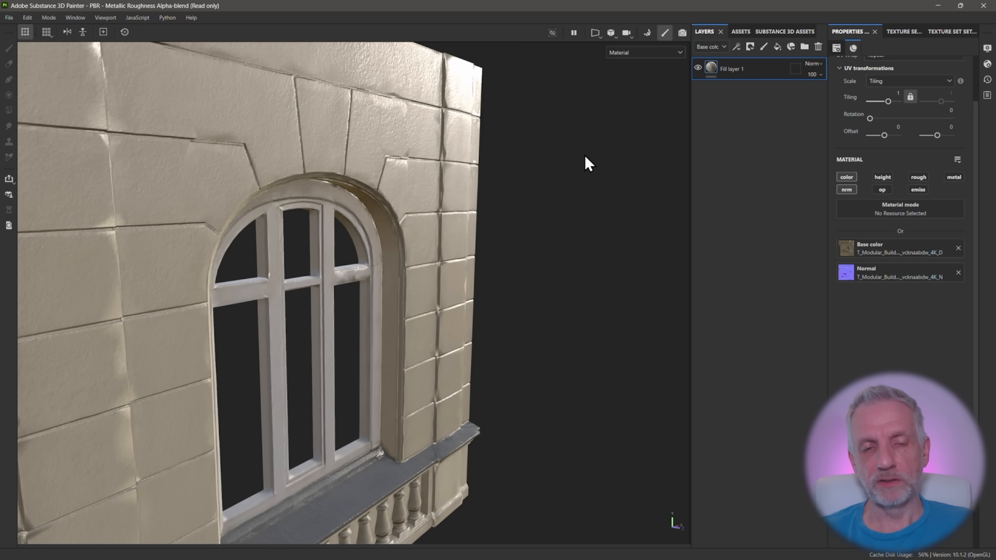
alt+drag(513, 209, 518, 192)
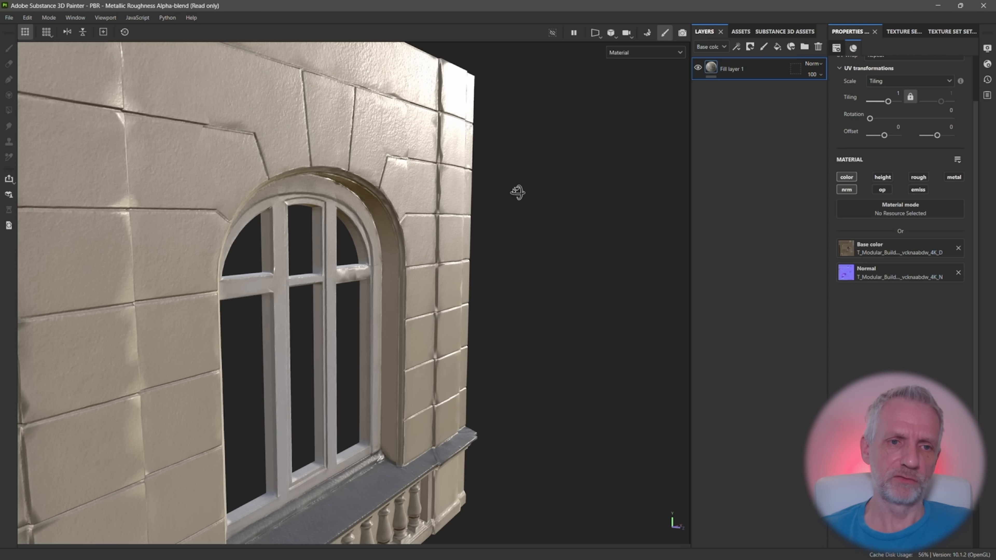
click(921, 179)
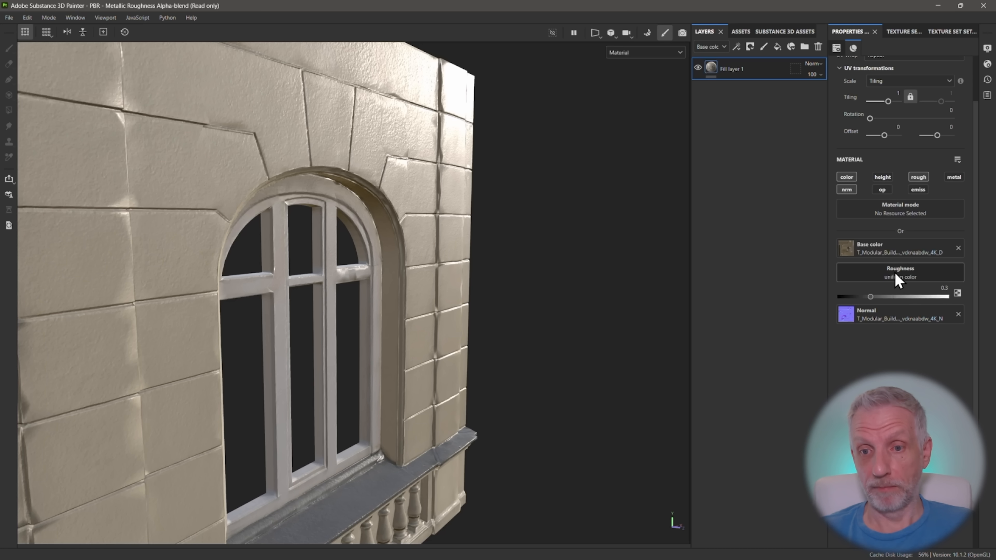
mouse_move(870, 297)
mouse_down()
mouse_move(896, 296)
mouse_move(836, 299)
mouse_move(904, 294)
mouse_move(892, 295)
mouse_up()
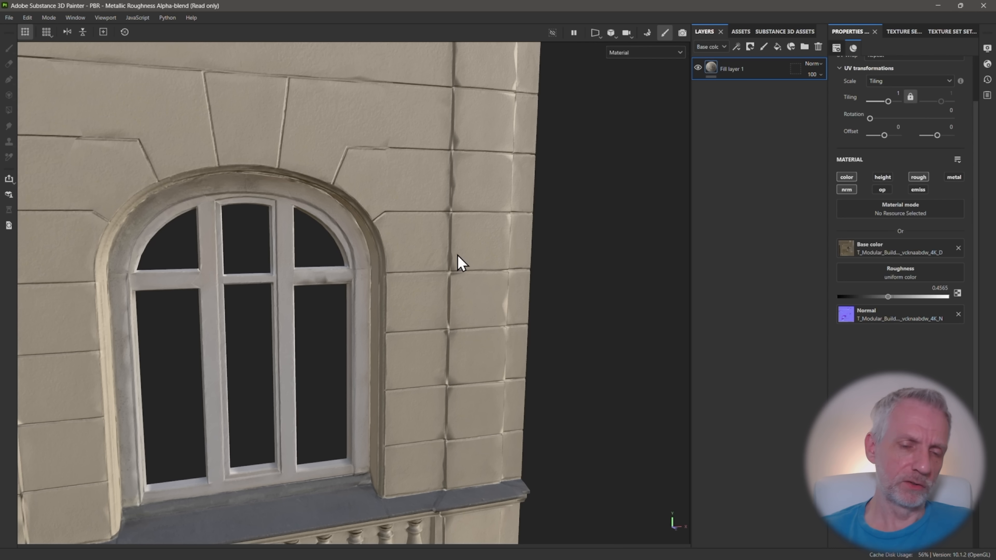
scroll(451, 260, down, 2)
alt+drag(450, 259, 348, 234)
alt+middle_drag(381, 234, 420, 247)
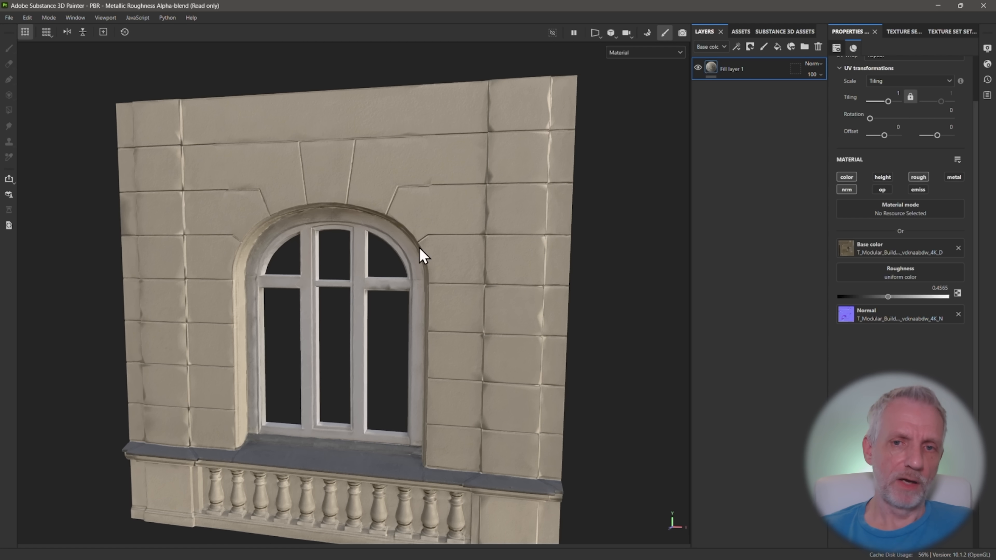
Rename the fill layer as Base MAT
double_click(737, 69)
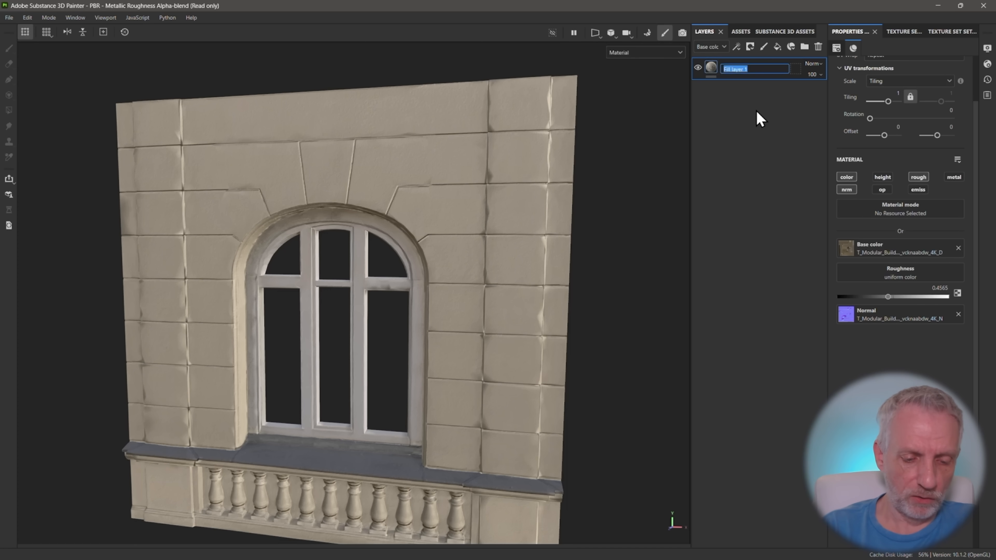
text(Base MAT)
key(Return)
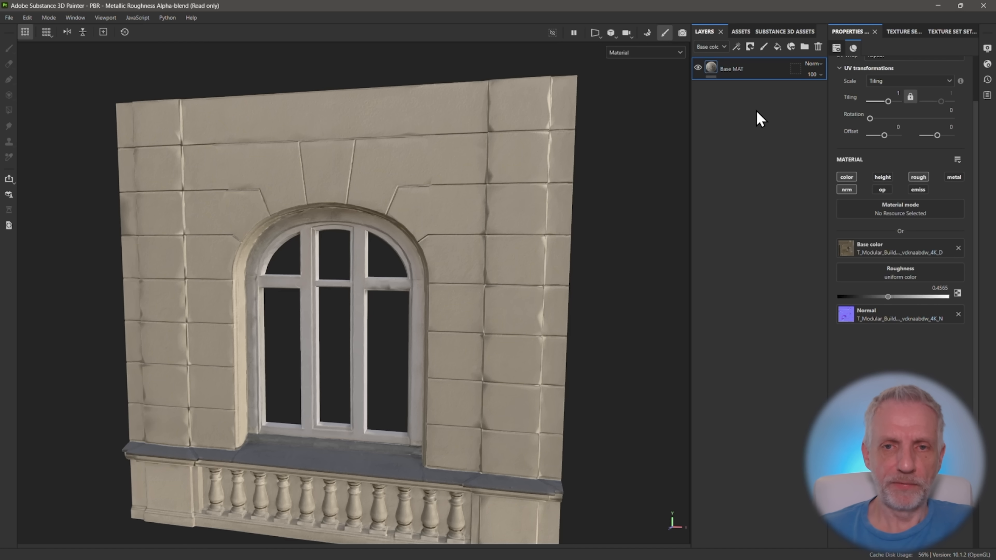
scroll(493, 209, down, 3)
alt+drag(482, 215, 450, 220)
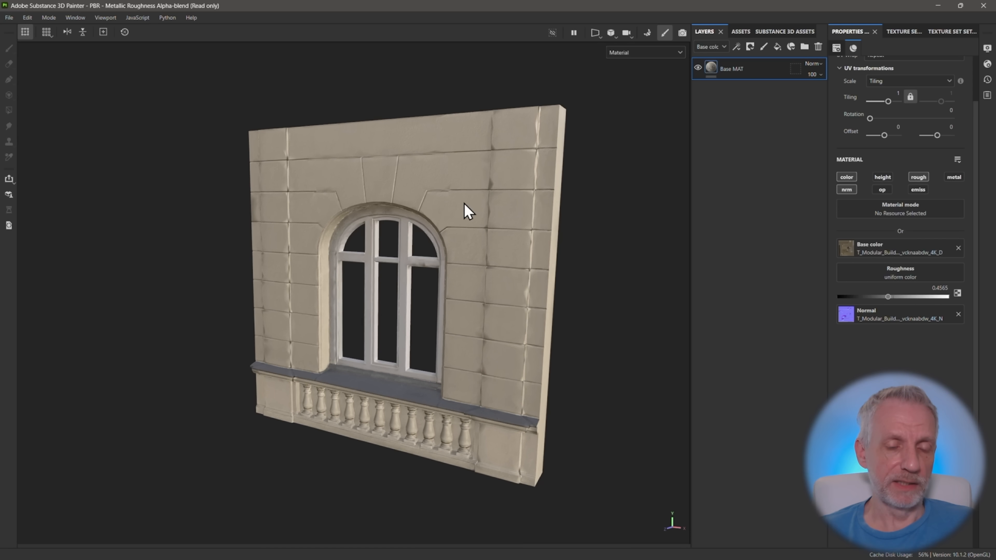
alt+middle_drag(459, 205, 448, 209)
alt+drag(451, 218, 488, 200)
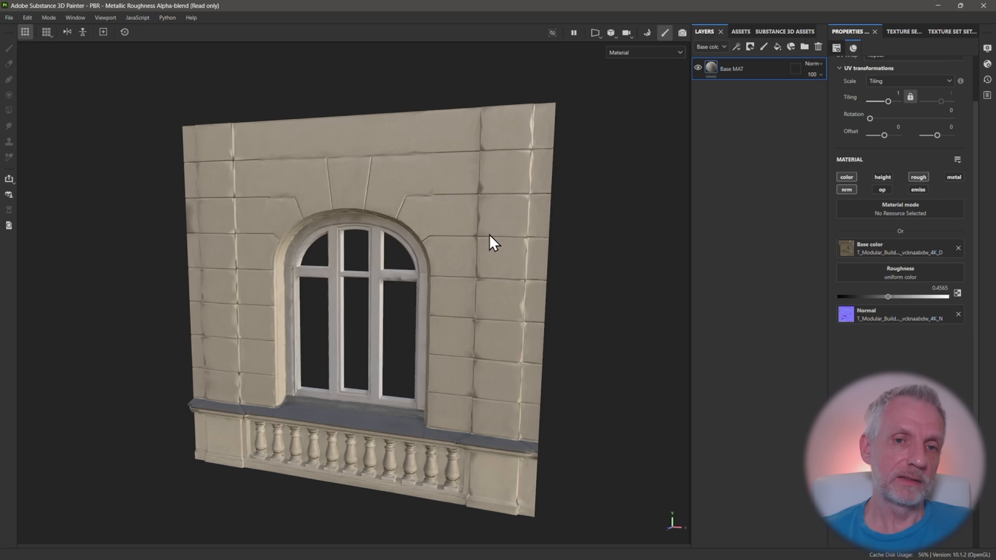
alt+drag(483, 255, 417, 284)
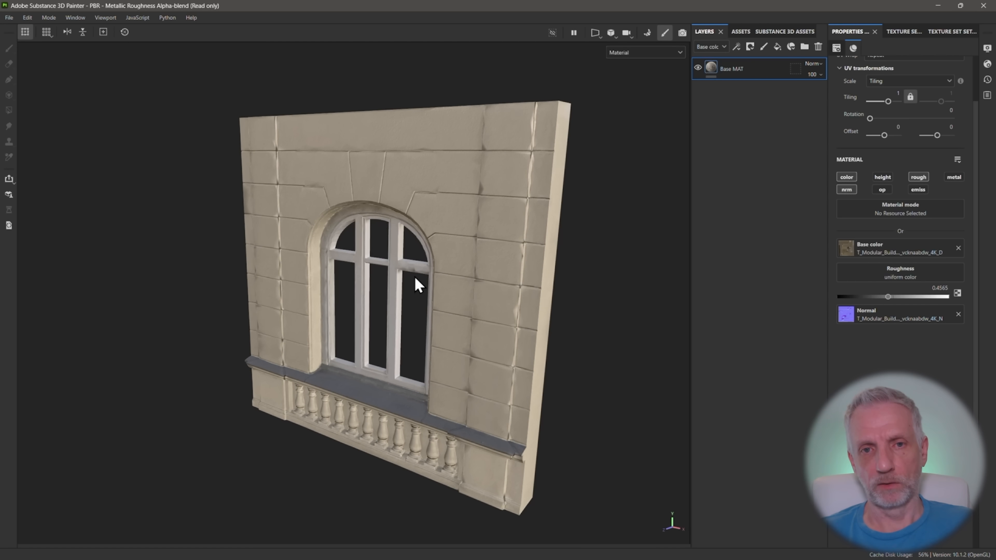
alt+drag(491, 260, 512, 251)
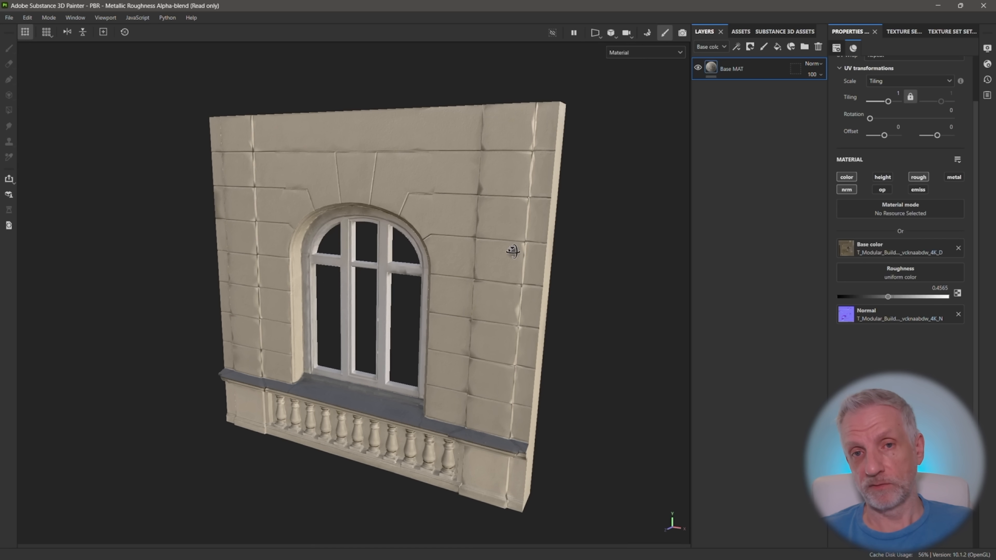
Bake the wall's mesh maps at an output size of 4096 with the ID map excluded, and return to painting mode
click(647, 33)
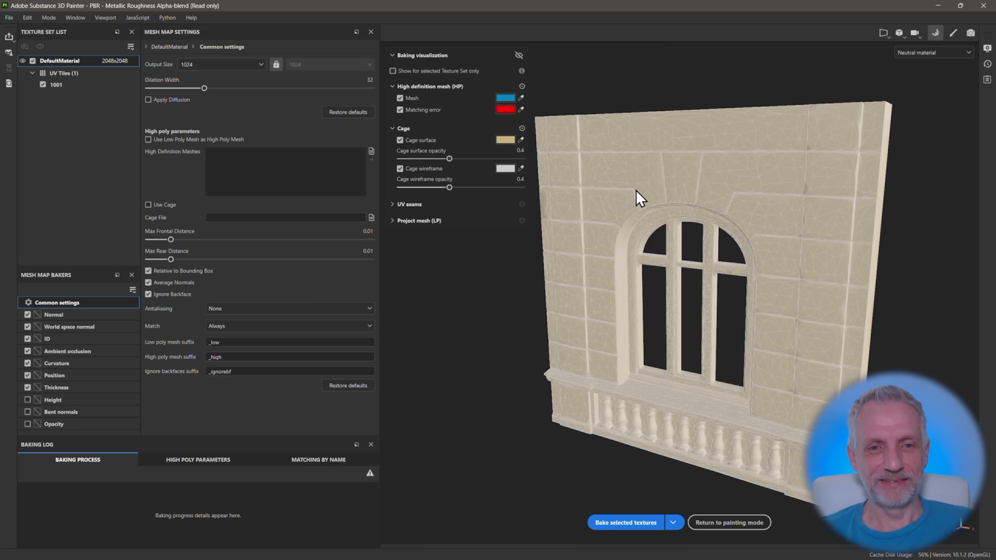
alt+drag(575, 224, 529, 237)
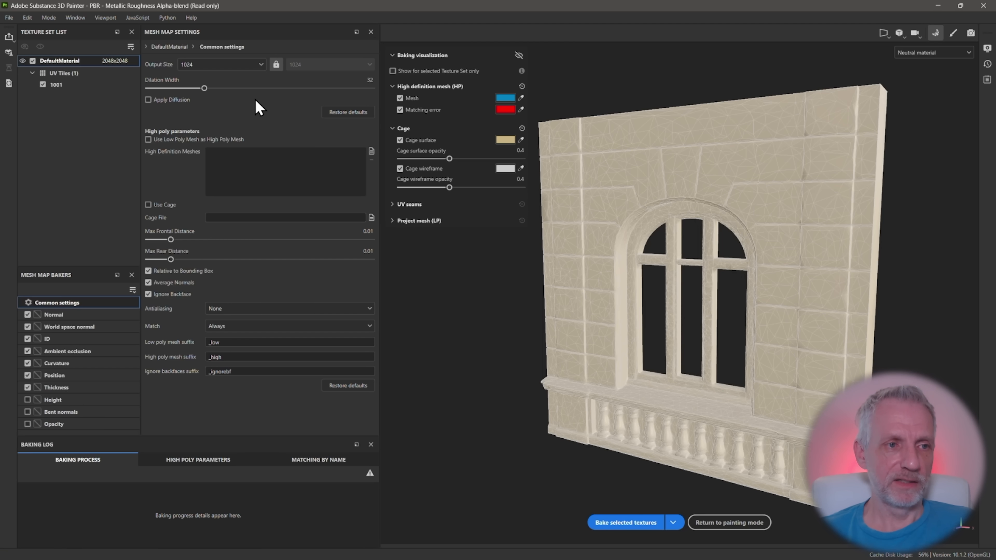
click(258, 65)
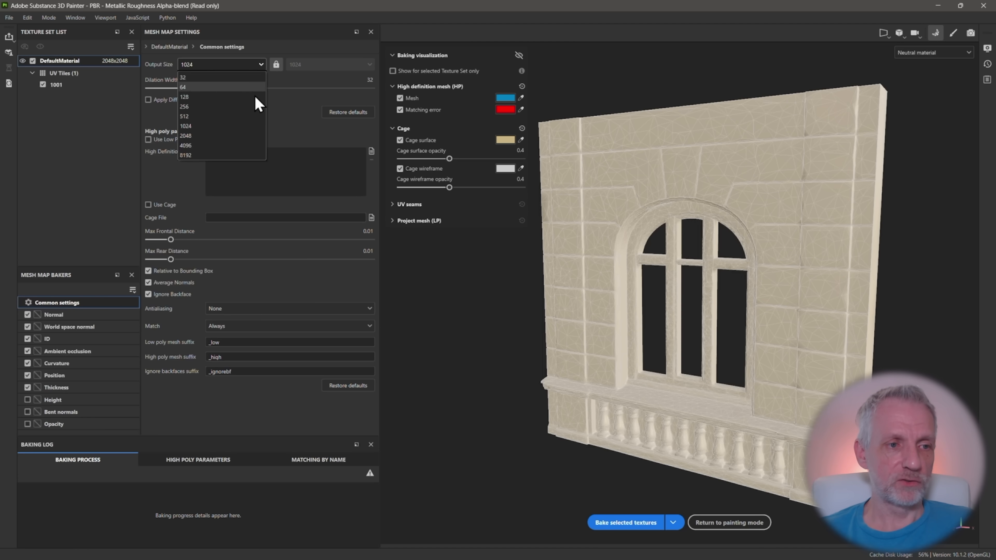
click(236, 146)
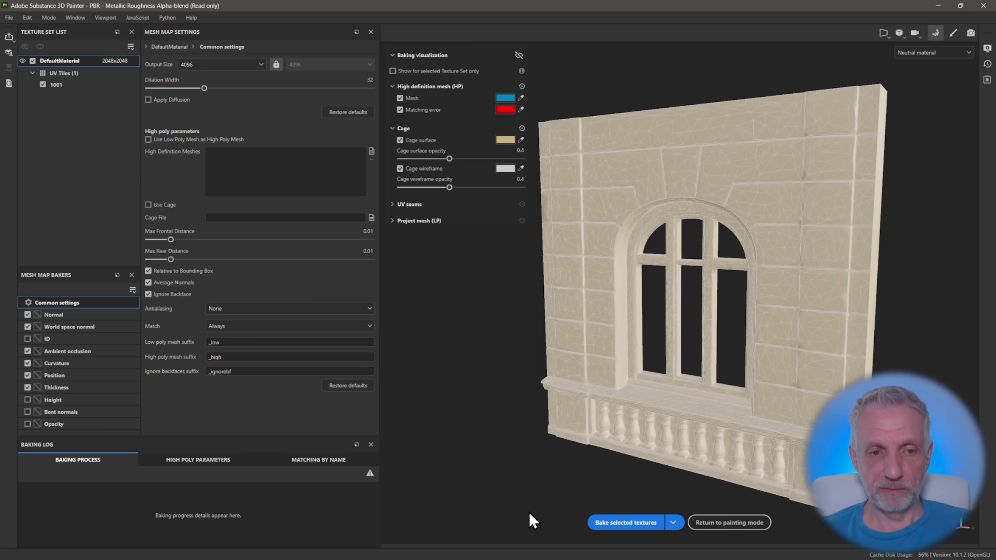
click(645, 524)
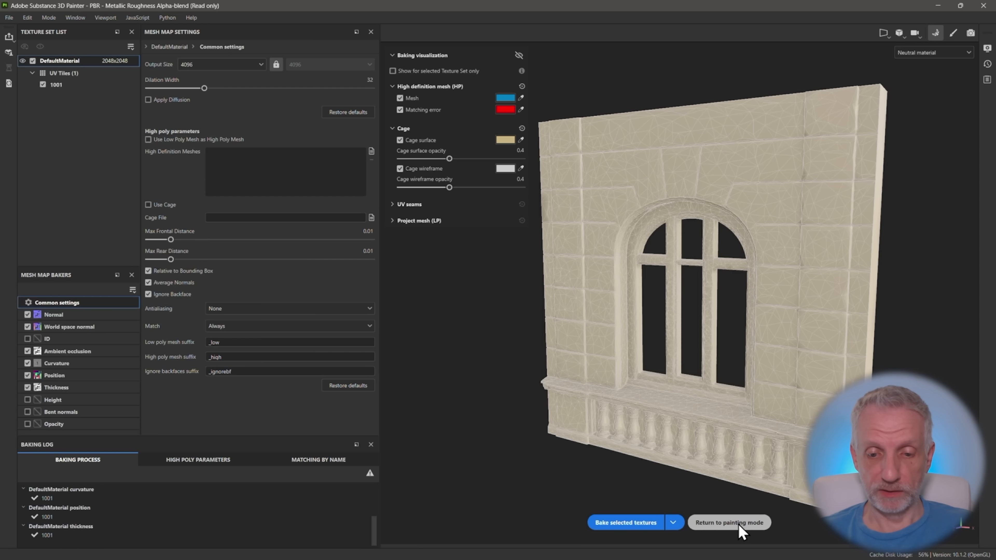
click(755, 530)
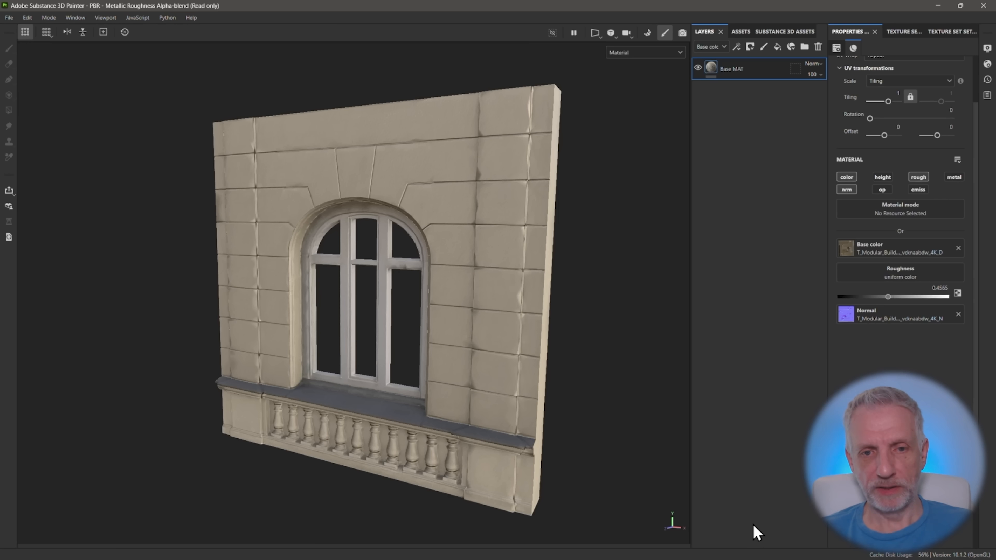
Look over the baked wall, and clear the asset filter to examine the baked maps in the Project library
mouse_move(472, 326)
alt+mouse_down()
mouse_move(492, 310)
mouse_move(627, 296)
mouse_move(477, 318)
mouse_move(647, 277)
mouse_move(580, 296)
mouse_move(378, 289)
alt+mouse_up()
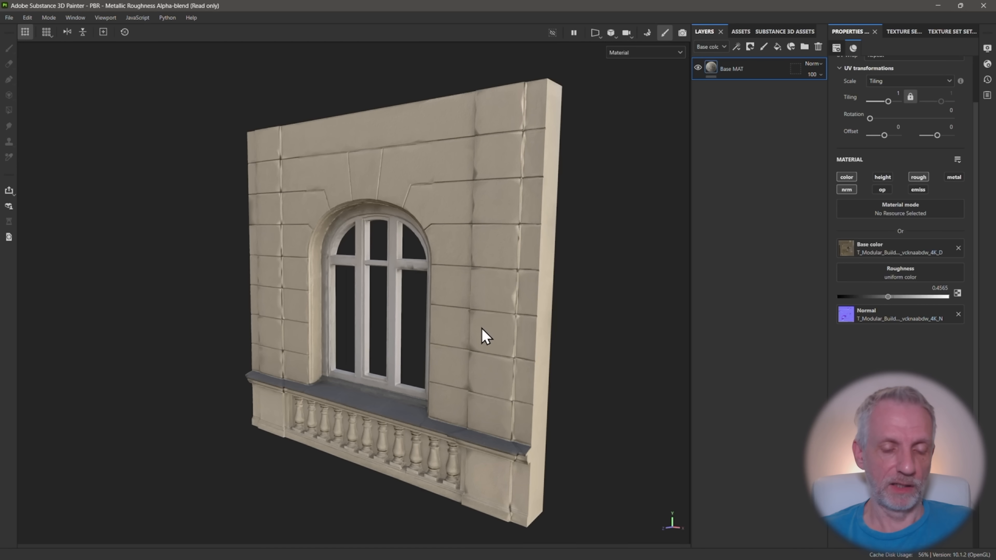
alt+drag(443, 331, 508, 318)
alt+middle_drag(508, 318, 500, 307)
mouse_move(501, 307)
alt+mouse_down()
mouse_move(497, 318)
mouse_move(494, 304)
alt+mouse_up()
alt+middle_drag(492, 302, 486, 315)
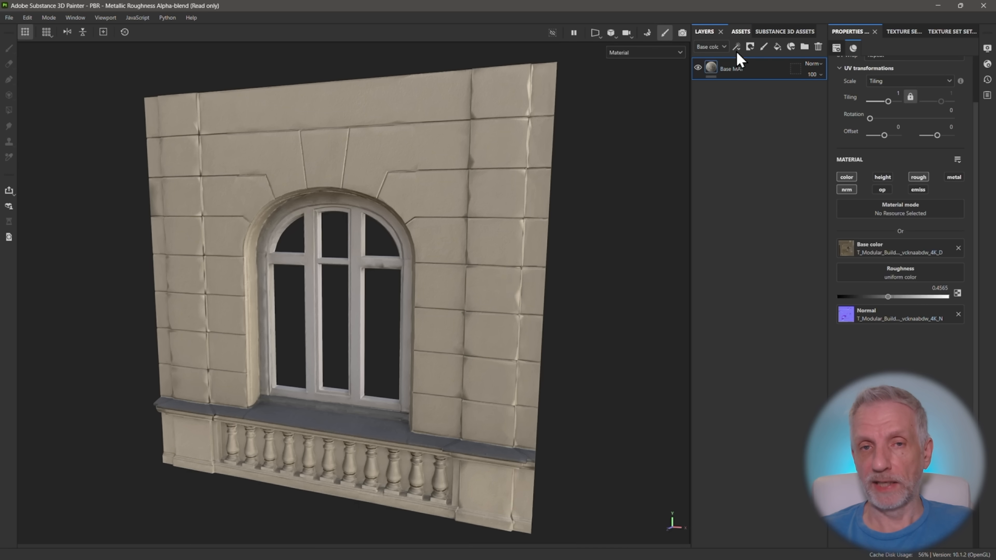
click(743, 34)
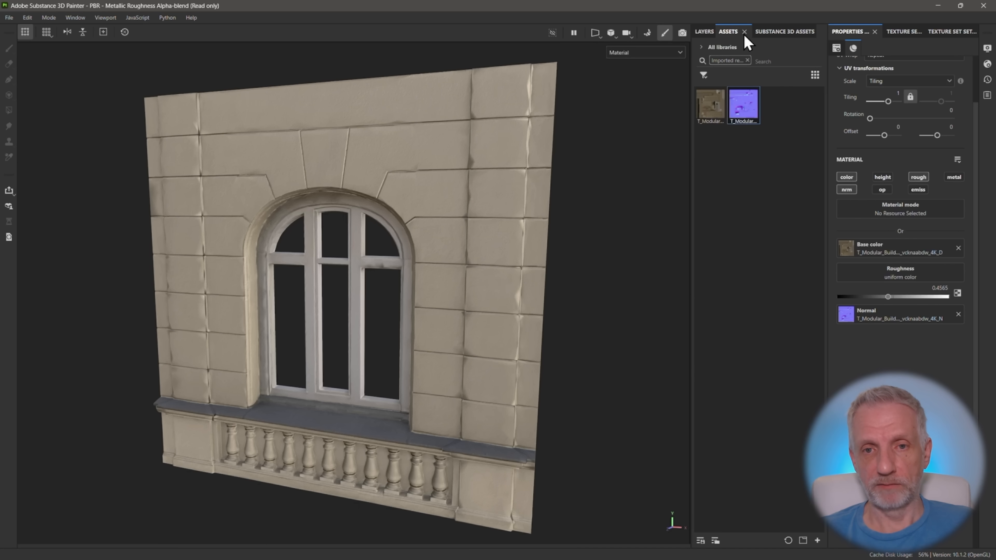
click(748, 60)
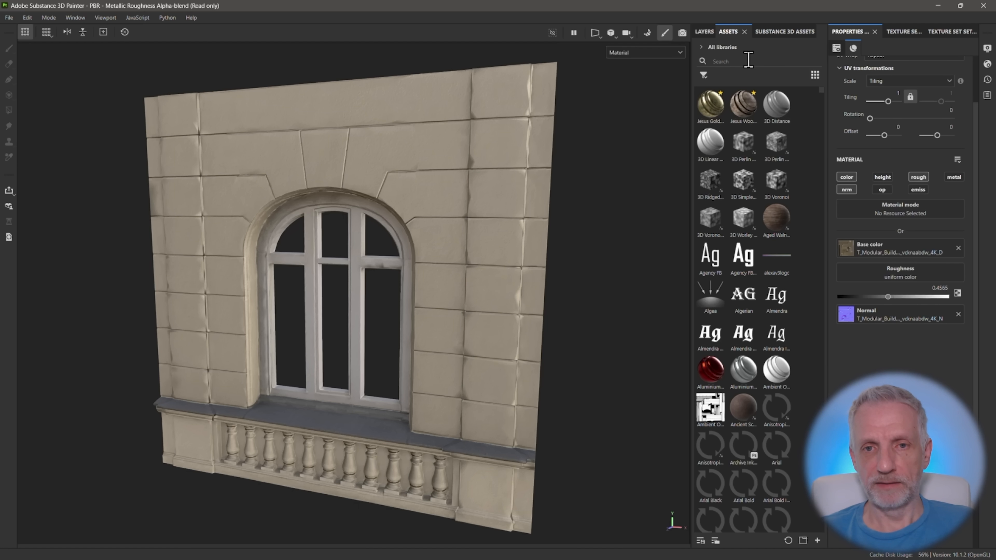
click(704, 47)
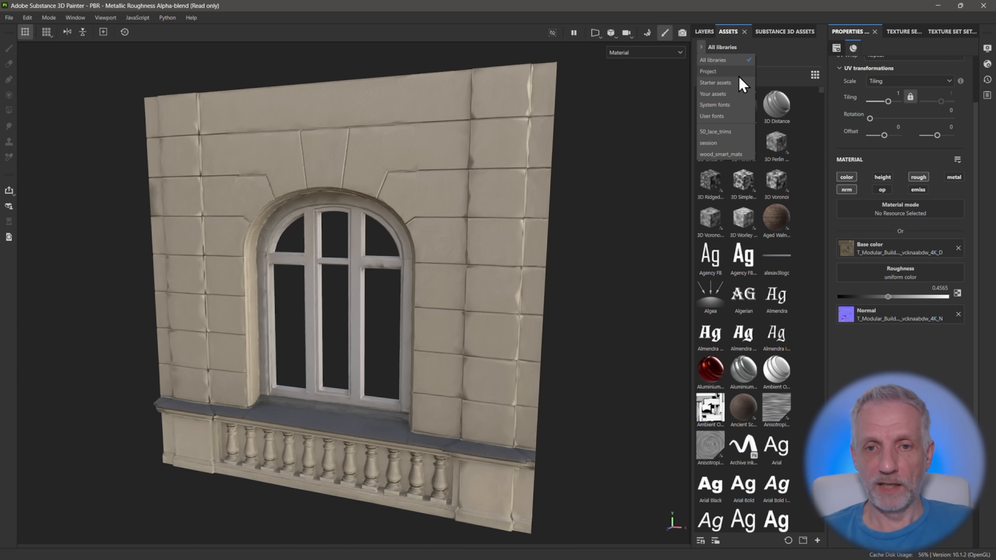
click(726, 71)
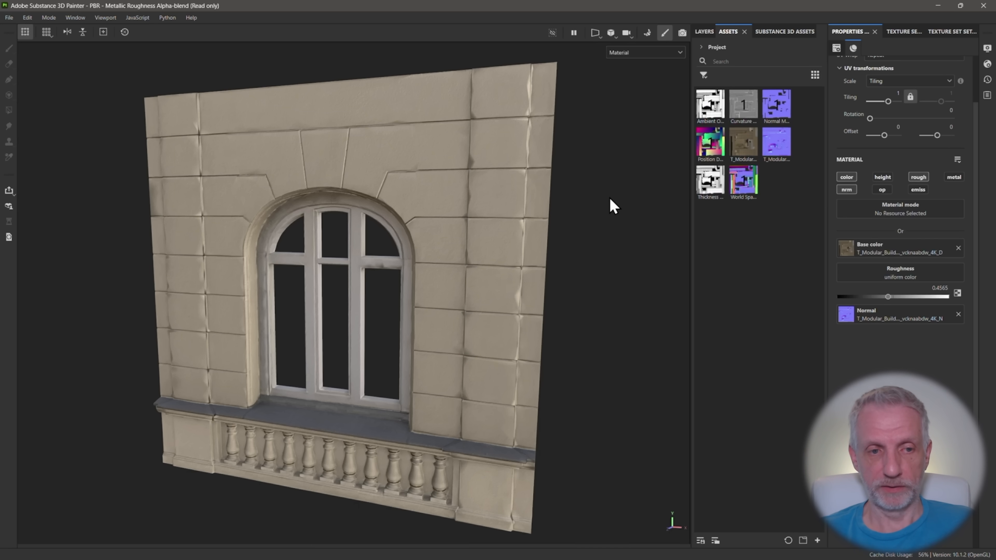
mouse_move(592, 196)
alt+mouse_down()
mouse_move(582, 196)
mouse_move(591, 196)
alt+mouse_up()
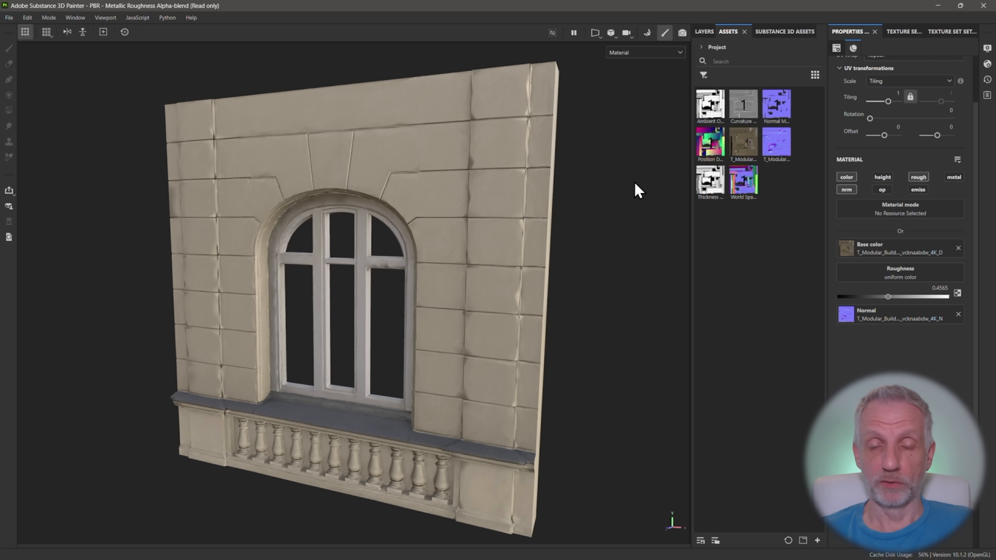
Add a fill layer above Base MAT with only its color channel active, and set its base color to a very dark grey, about RGB 0.0231
click(704, 33)
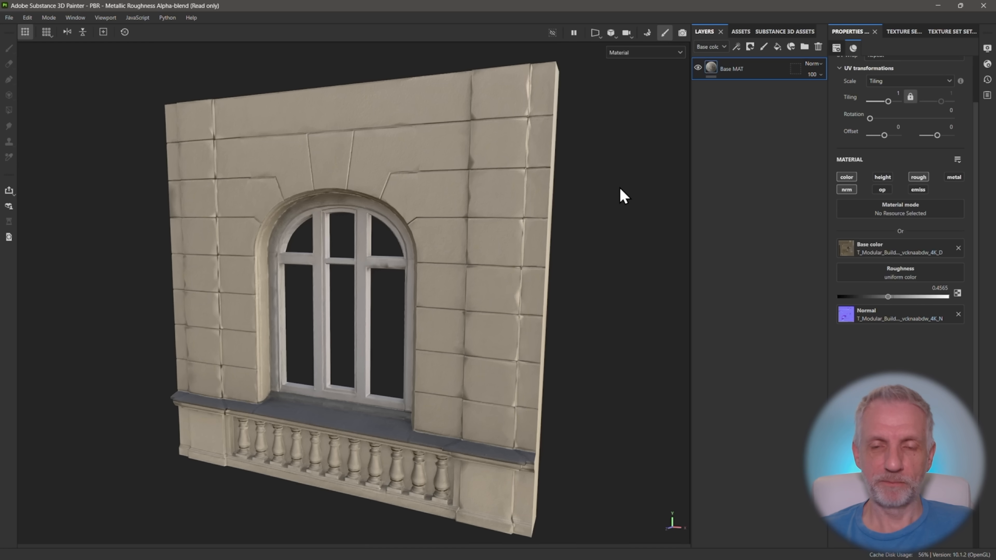
alt+drag(536, 219, 544, 205)
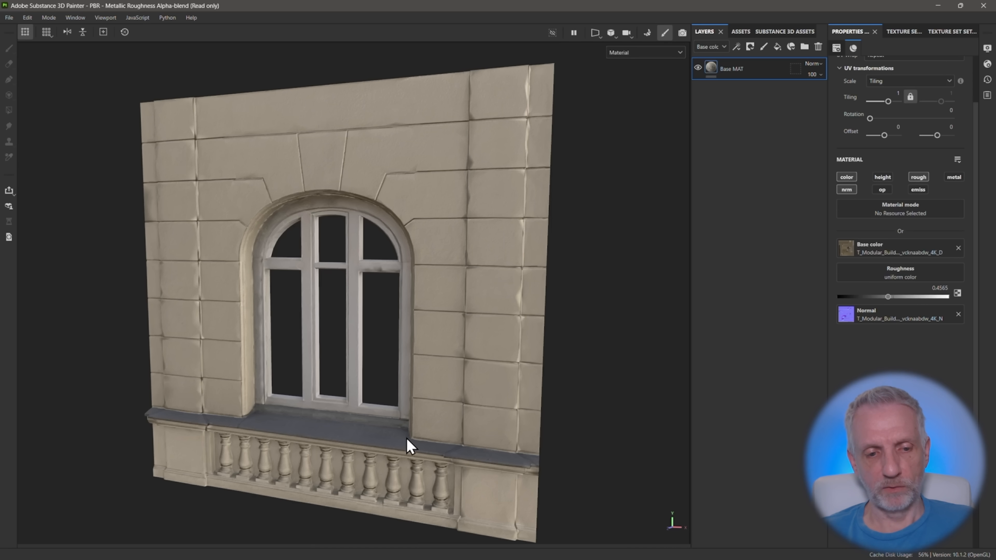
click(776, 46)
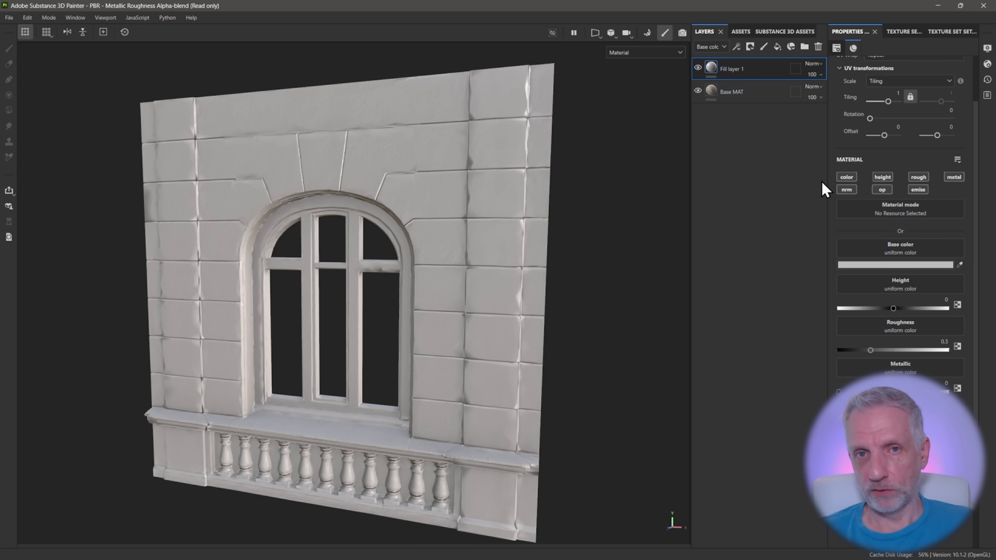
click(848, 178)
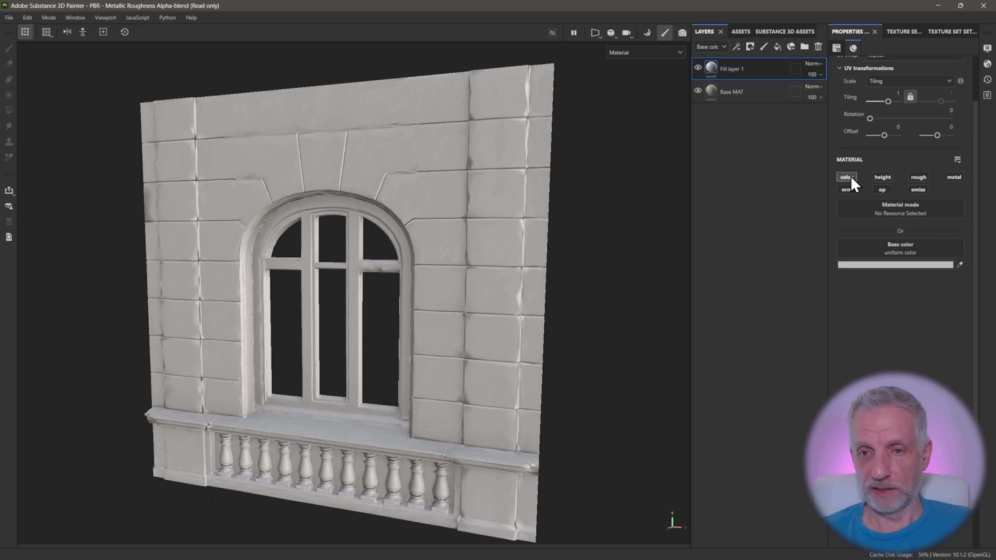
click(876, 266)
drag(739, 333, 705, 391)
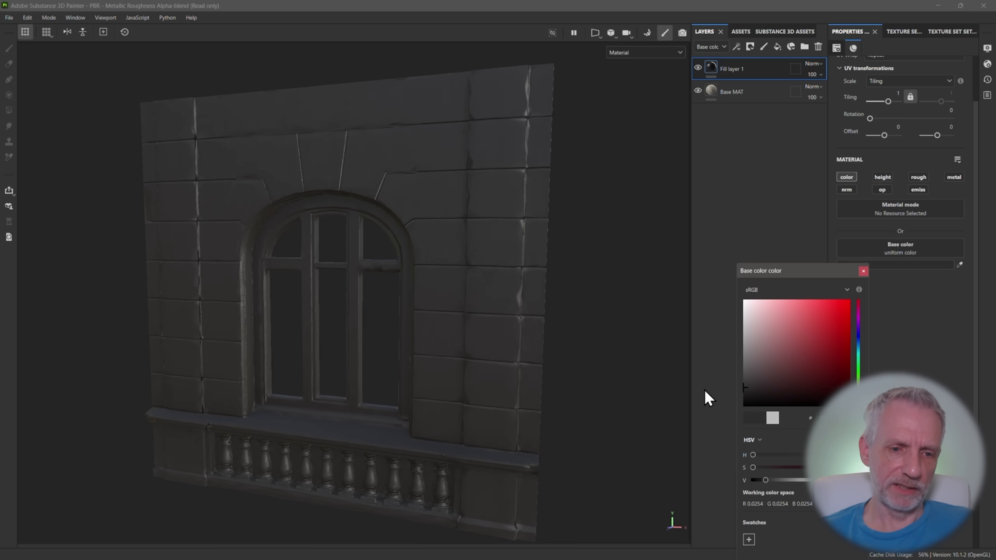
click(705, 390)
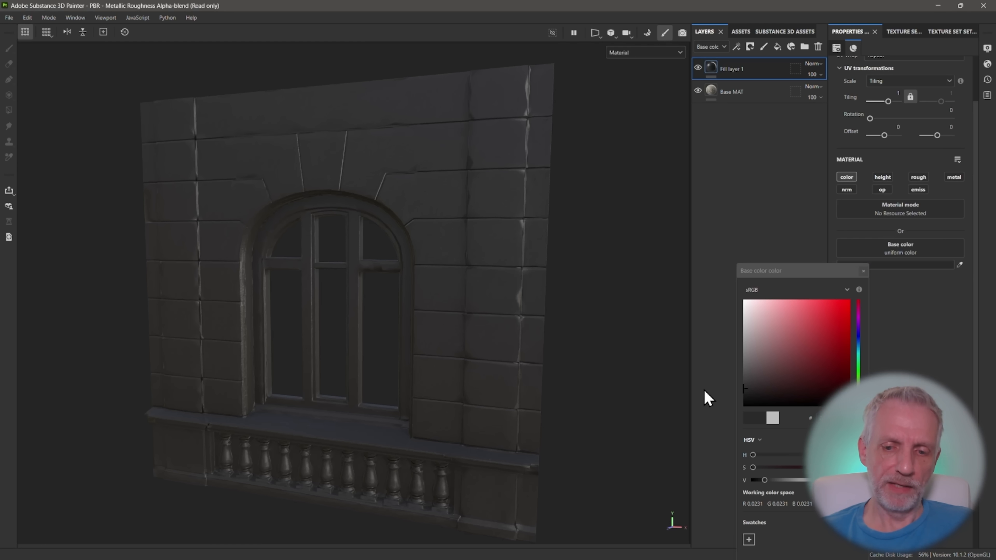
Finish the color choice and add a black mask to the dark fill layer above Base MAT
click(862, 271)
alt+drag(597, 257, 576, 257)
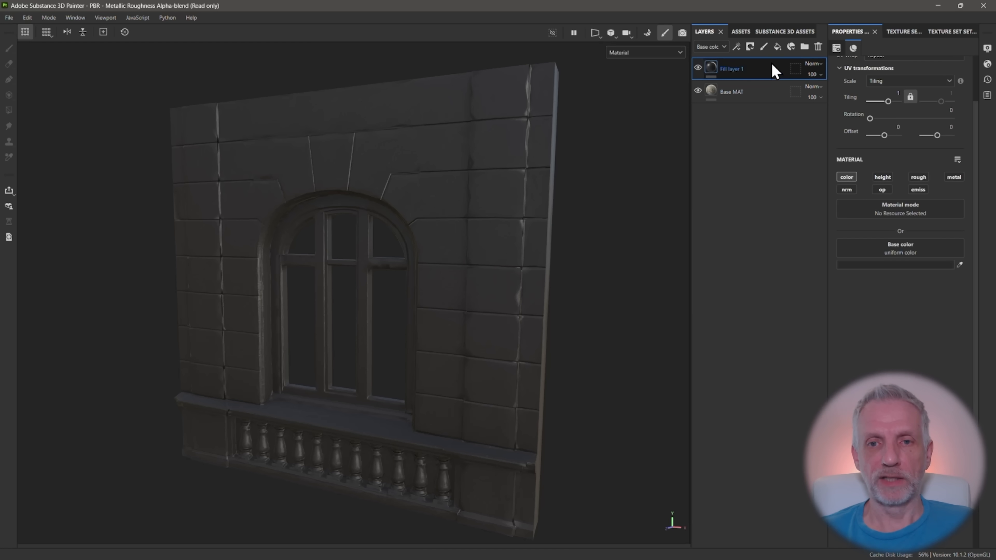
click(750, 47)
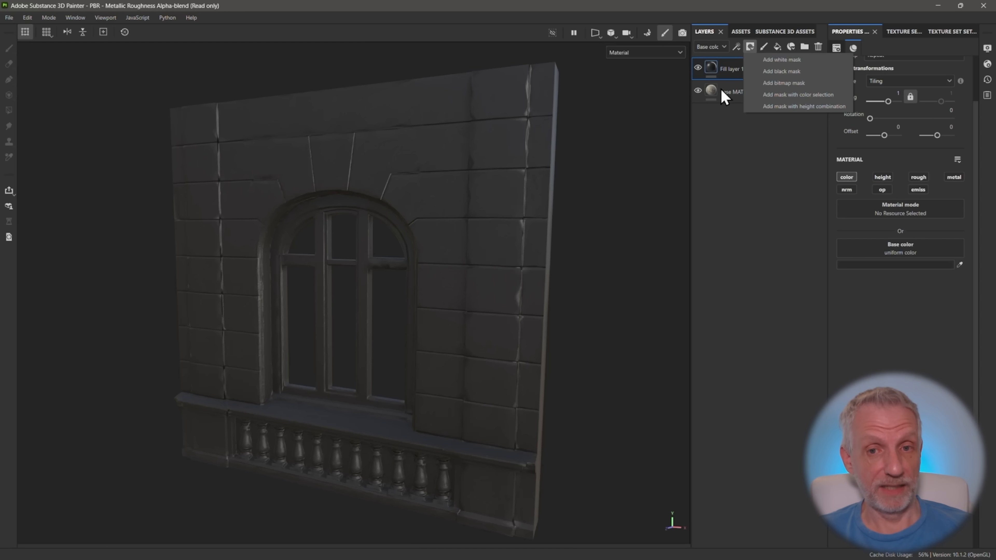
click(781, 71)
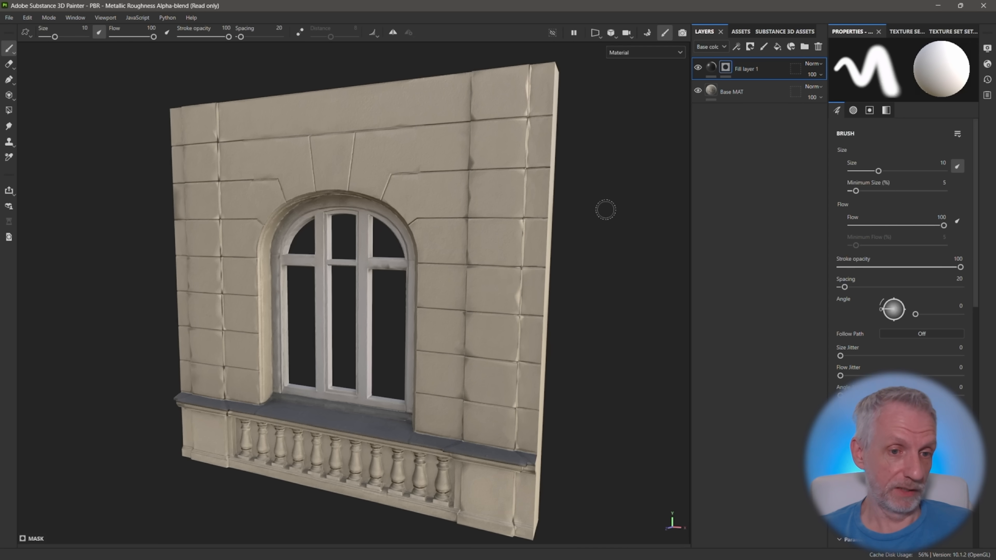
mouse_move(460, 250)
alt+mouse_down()
mouse_move(480, 245)
mouse_move(462, 249)
alt+mouse_up()
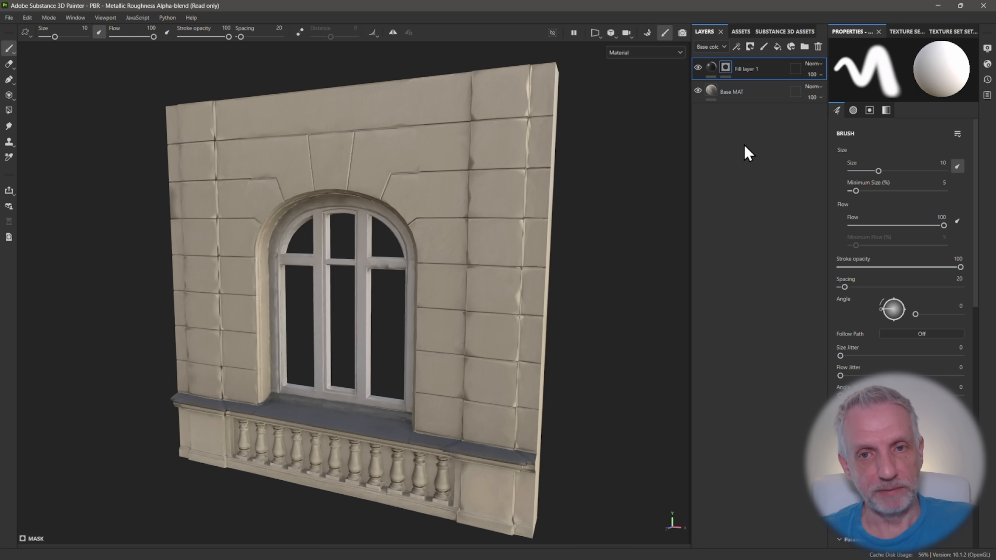
Add an empty generator to the dark fill layer's black mask and select it for editing
click(737, 46)
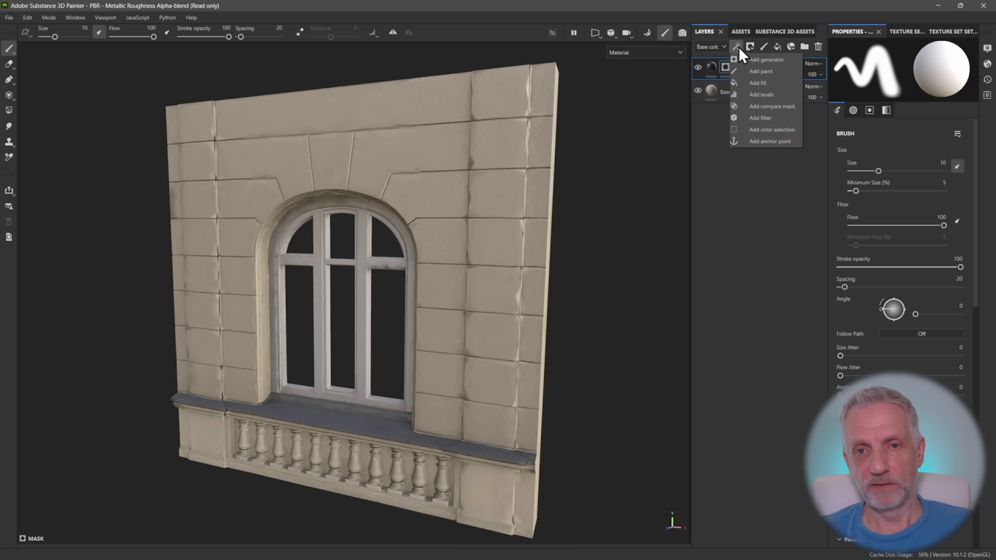
click(766, 61)
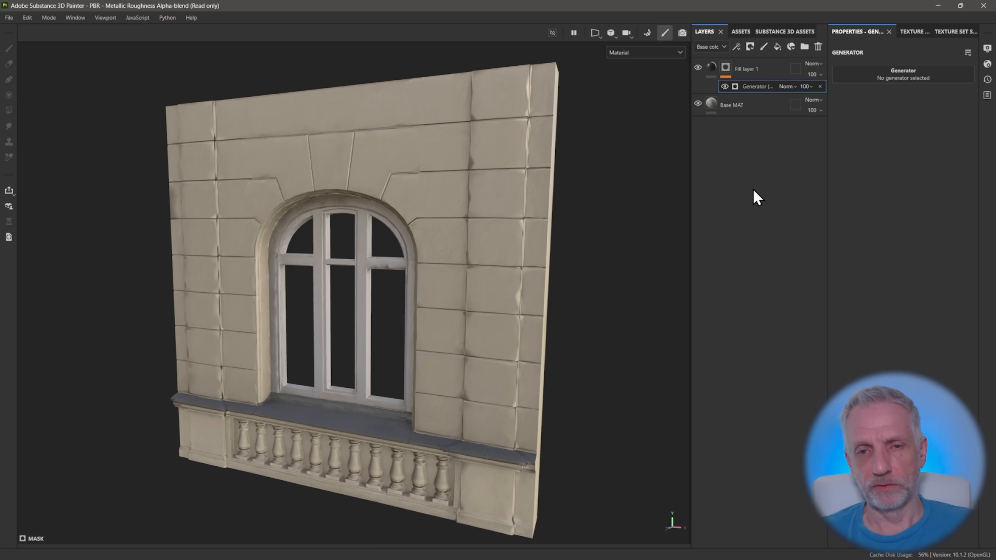
click(711, 69)
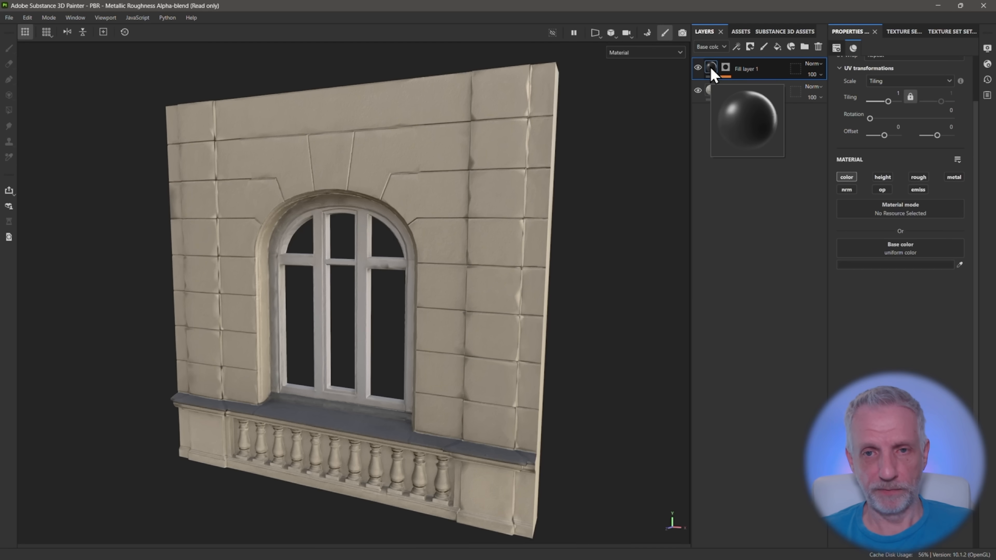
click(725, 69)
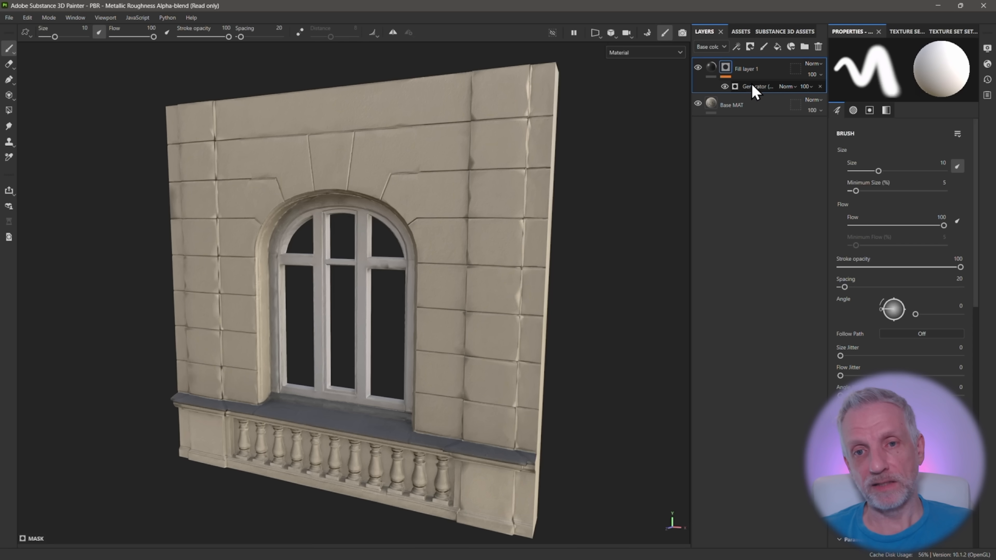
click(752, 88)
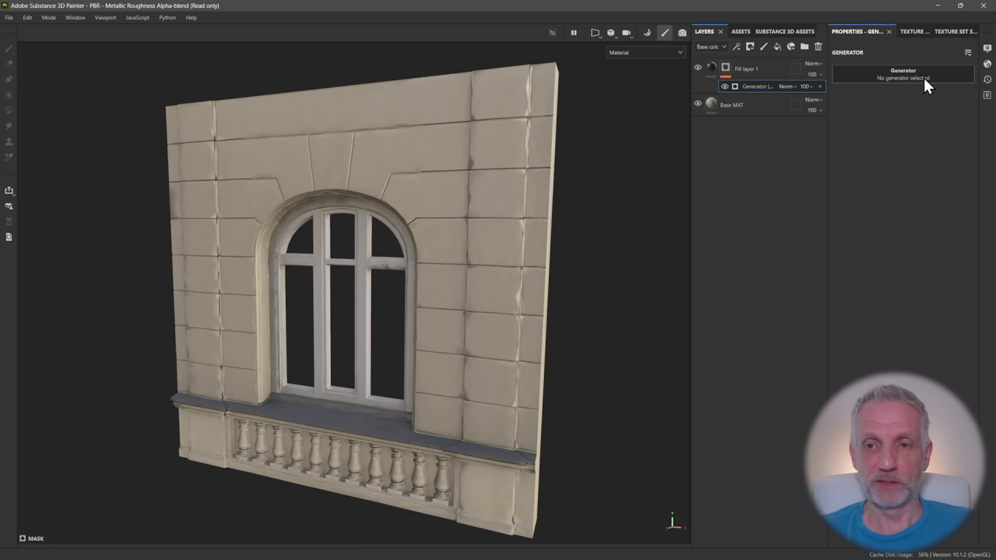
Assign the Dirt generator to the mask effect, inspect the wall, and collapse the generator's image inputs
click(905, 73)
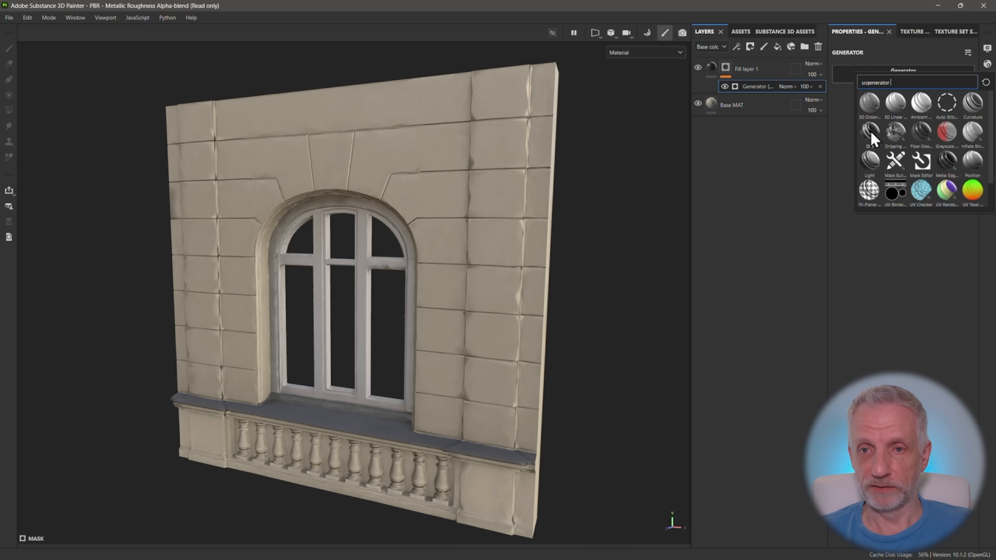
mouse_move(871, 133)
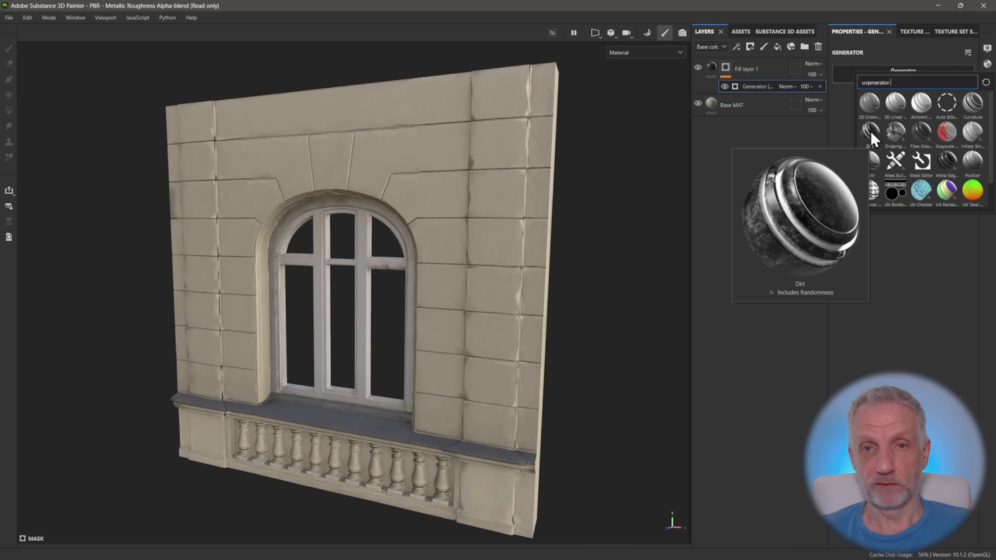
click(871, 133)
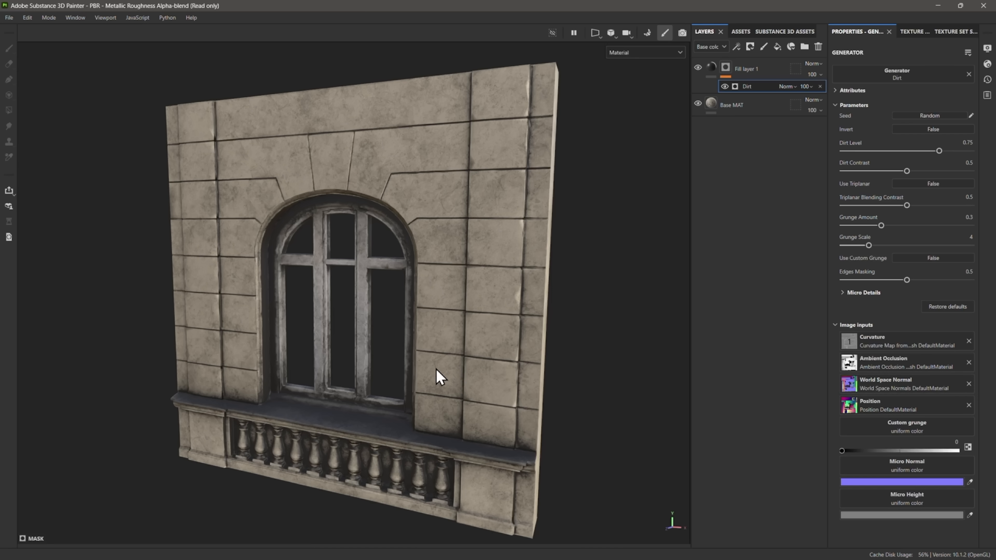
mouse_move(423, 369)
alt+mouse_down()
mouse_move(547, 349)
mouse_move(433, 363)
alt+mouse_up()
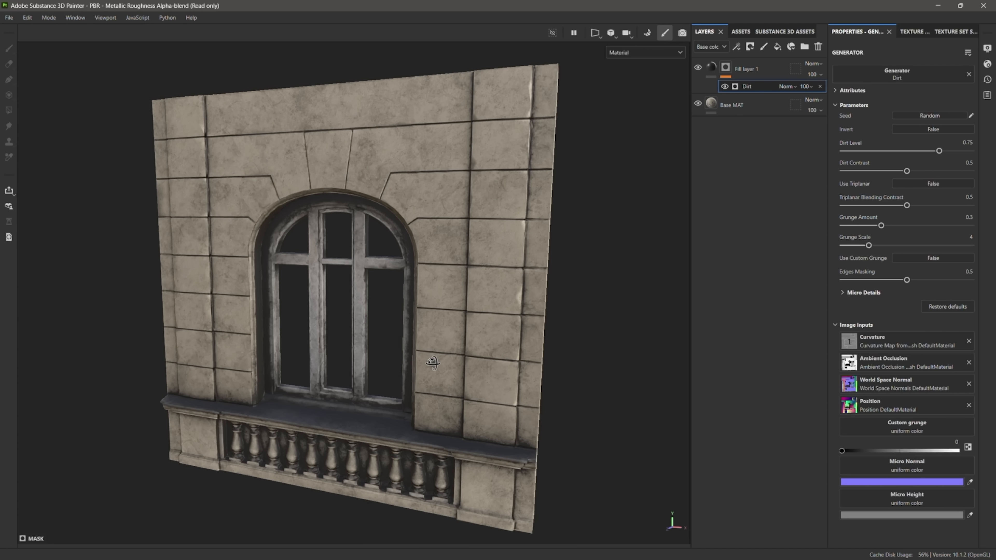
alt+middle_drag(448, 362, 434, 351)
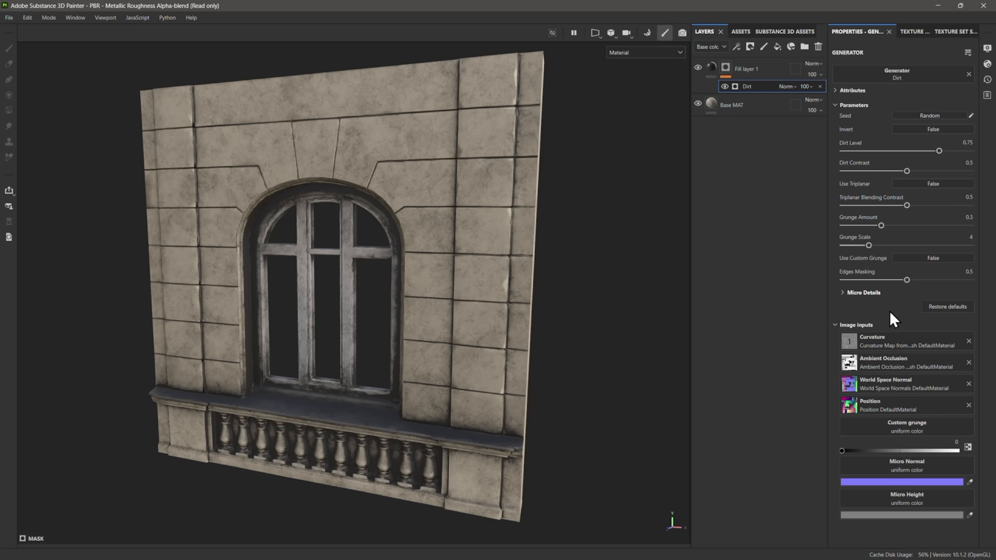
click(835, 326)
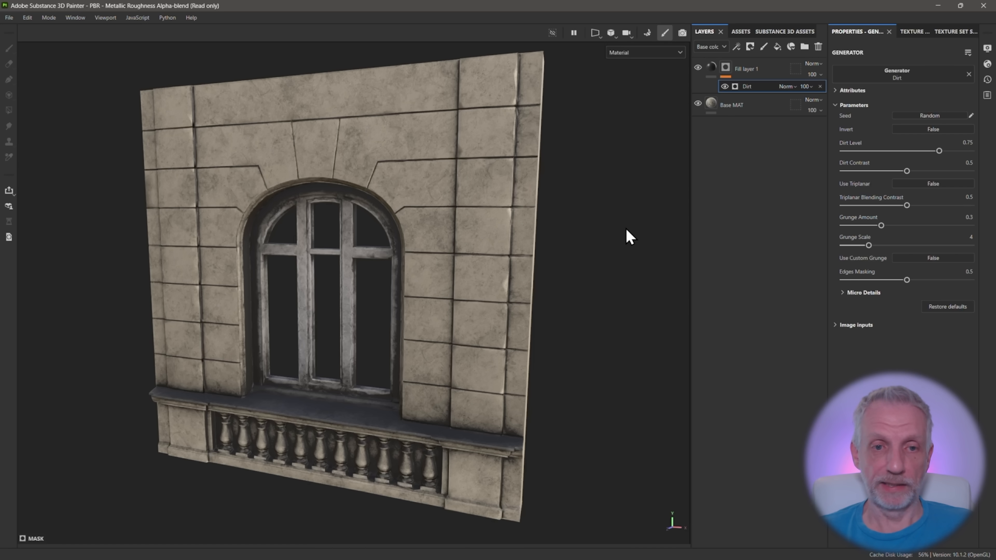
alt+drag(610, 210, 598, 209)
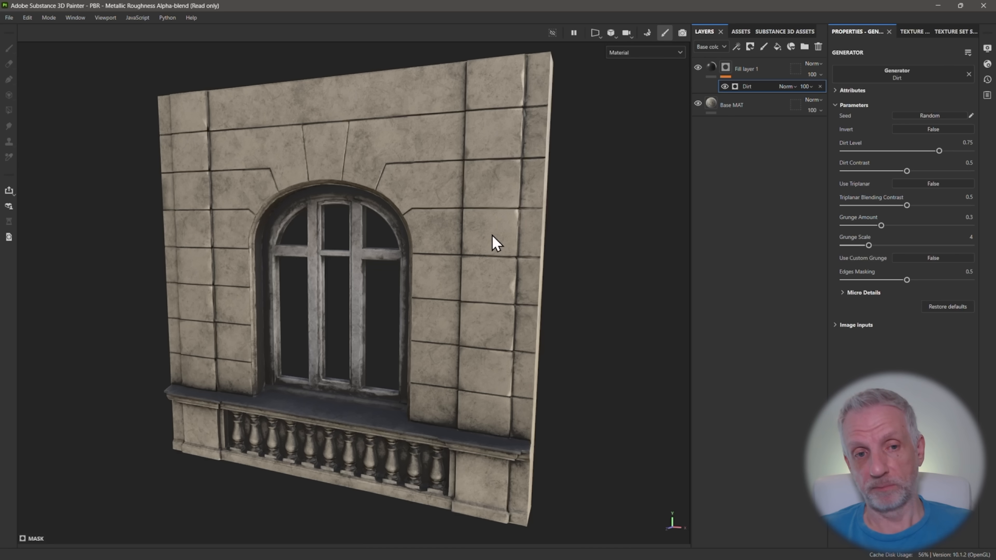
Randomize the Dirt generator's seed several times to vary the grunge pattern on the wall
click(941, 116)
click(940, 115)
click(941, 116)
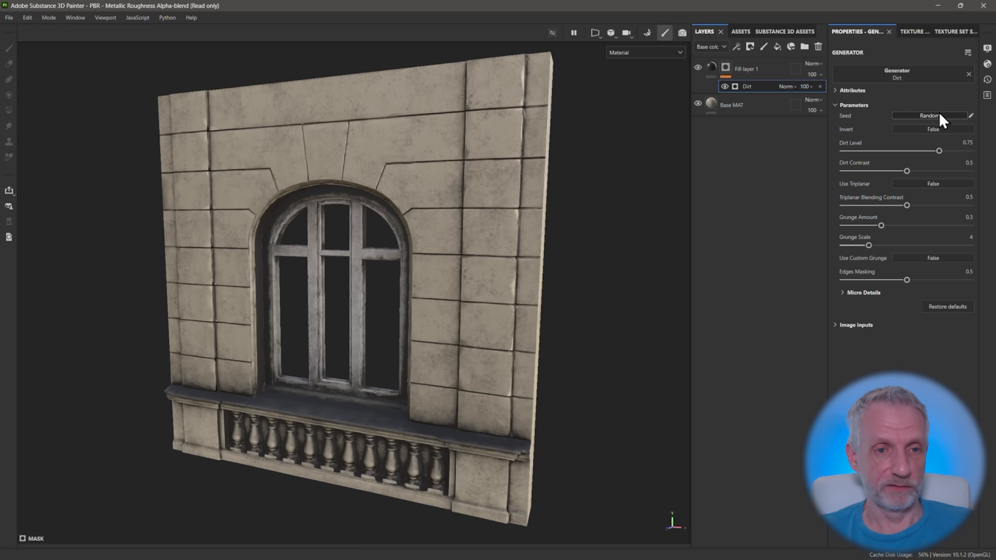
click(941, 116)
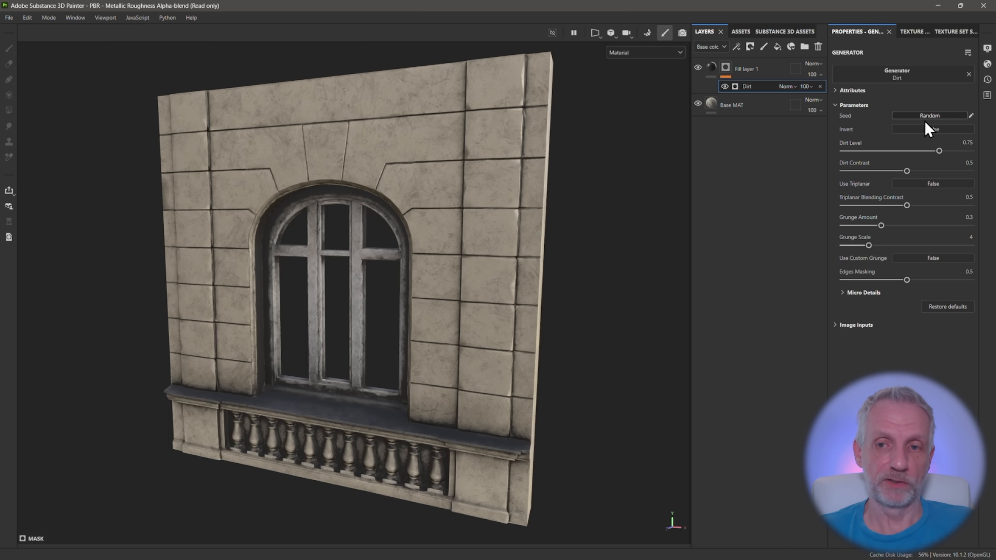
click(931, 115)
click(931, 115)
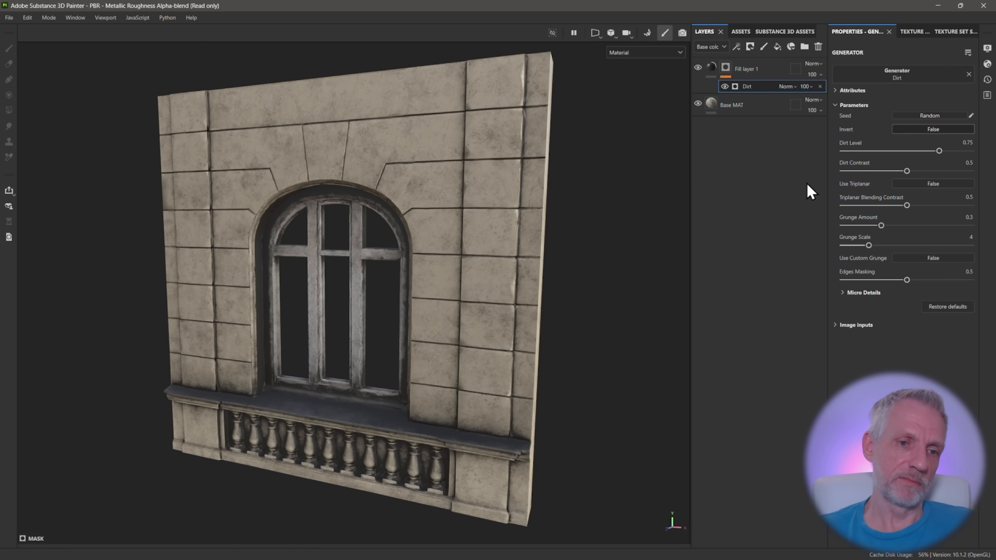
alt+drag(549, 215, 576, 216)
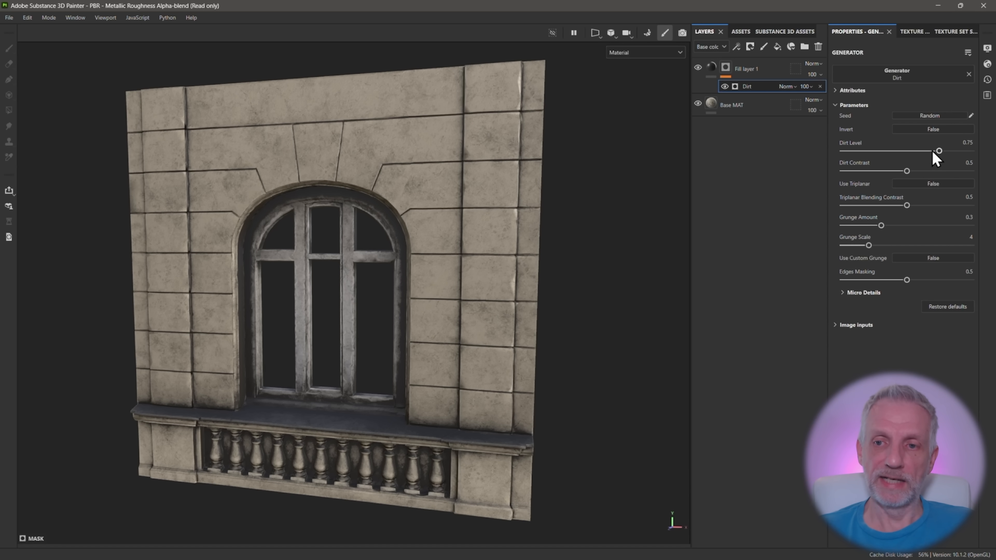
Set the generator's Dirt Level to 0.77 and Dirt Contrast to 0.48
mouse_move(936, 153)
mouse_down()
mouse_move(915, 154)
mouse_move(964, 152)
mouse_move(941, 153)
mouse_up()
drag(907, 171, 903, 171)
alt+drag(431, 282, 376, 282)
Compare the dirt across the wall with Use Triplanar on and off, leaving it set to False
click(922, 185)
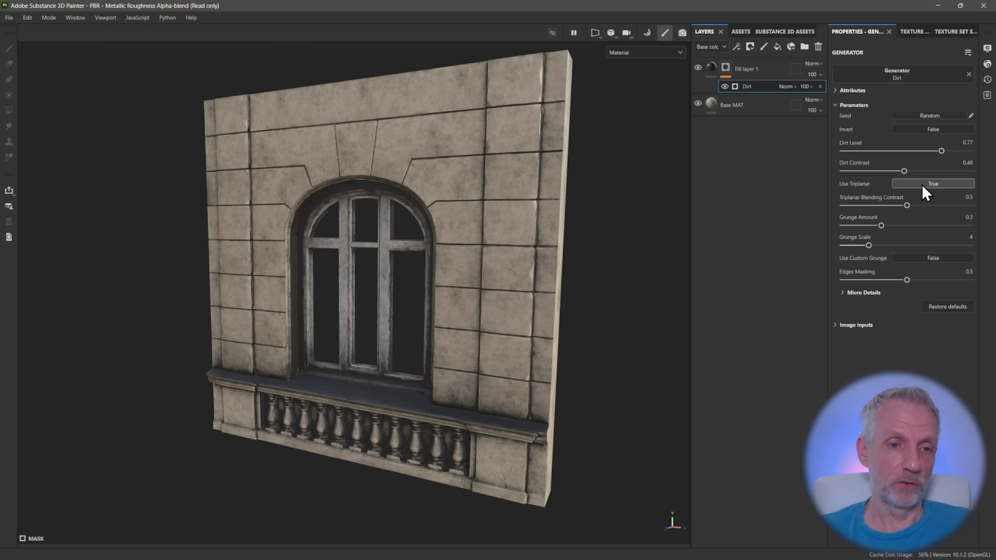
click(923, 185)
click(922, 184)
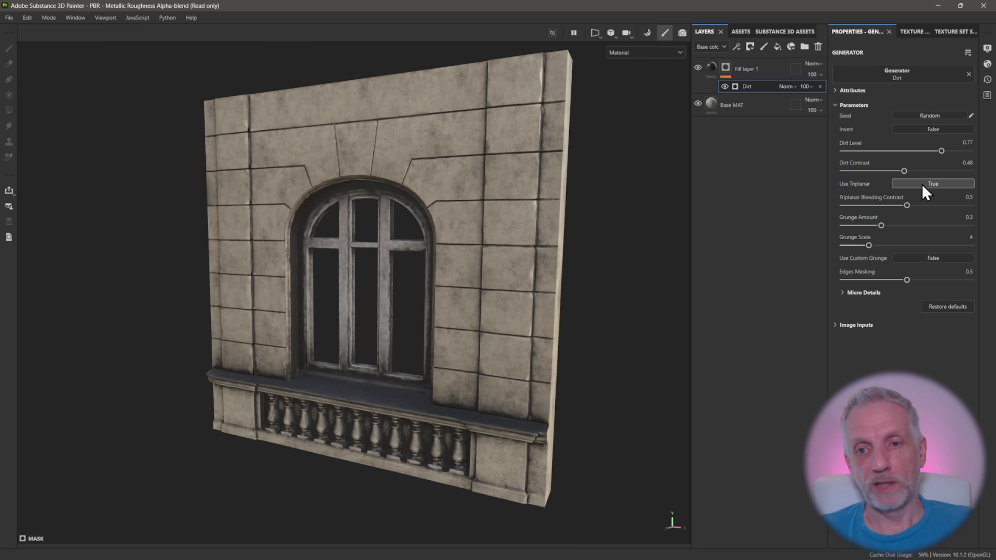
click(922, 184)
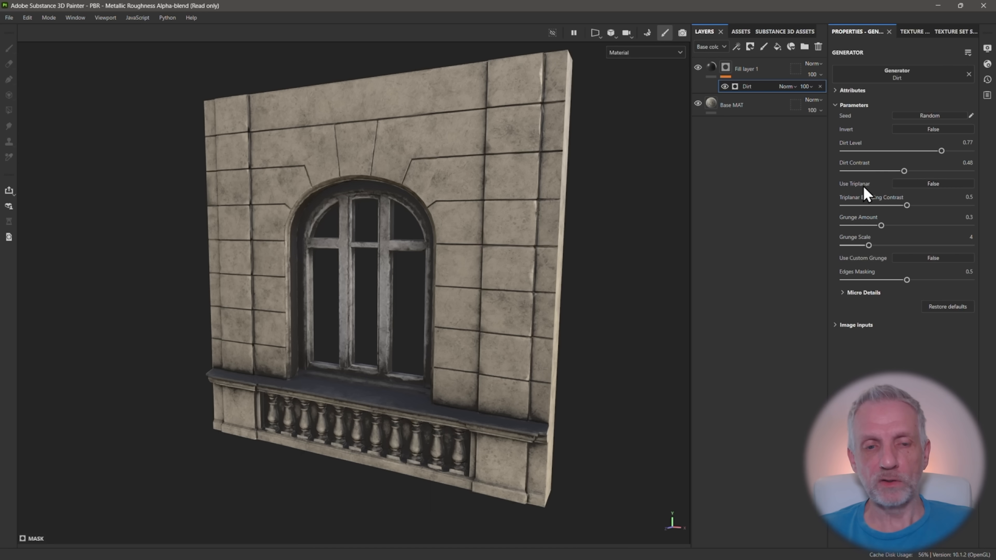
alt+drag(546, 239, 559, 230)
alt+middle_drag(554, 217, 555, 226)
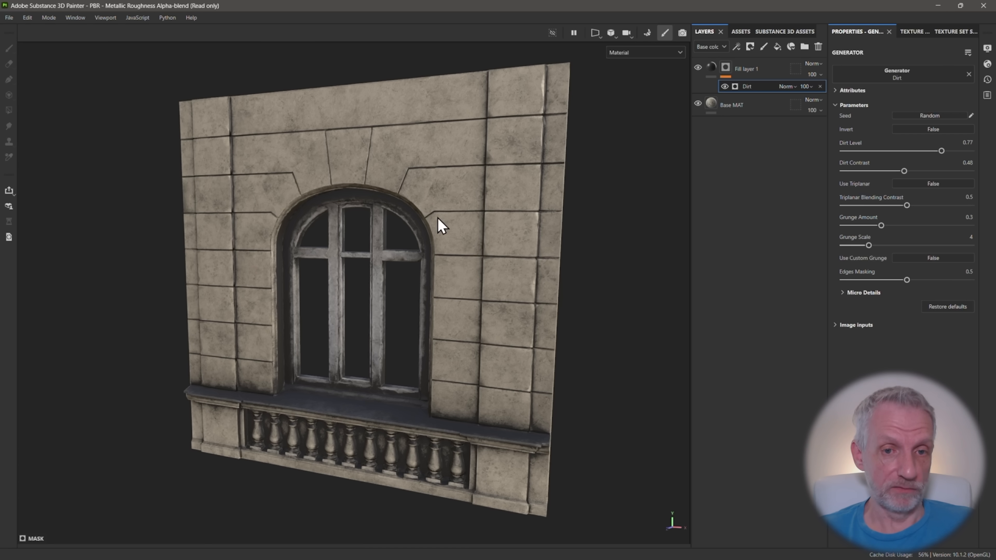
click(948, 183)
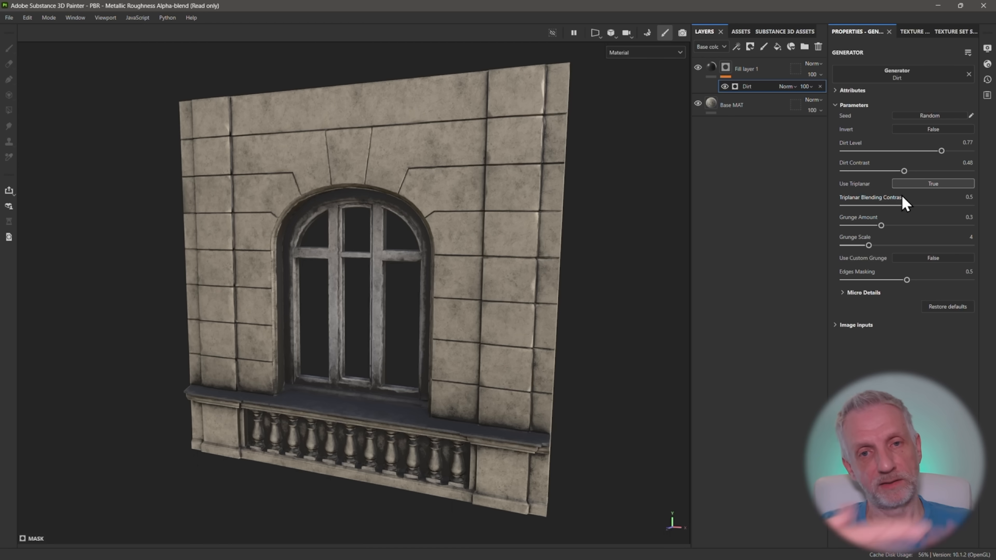
click(919, 184)
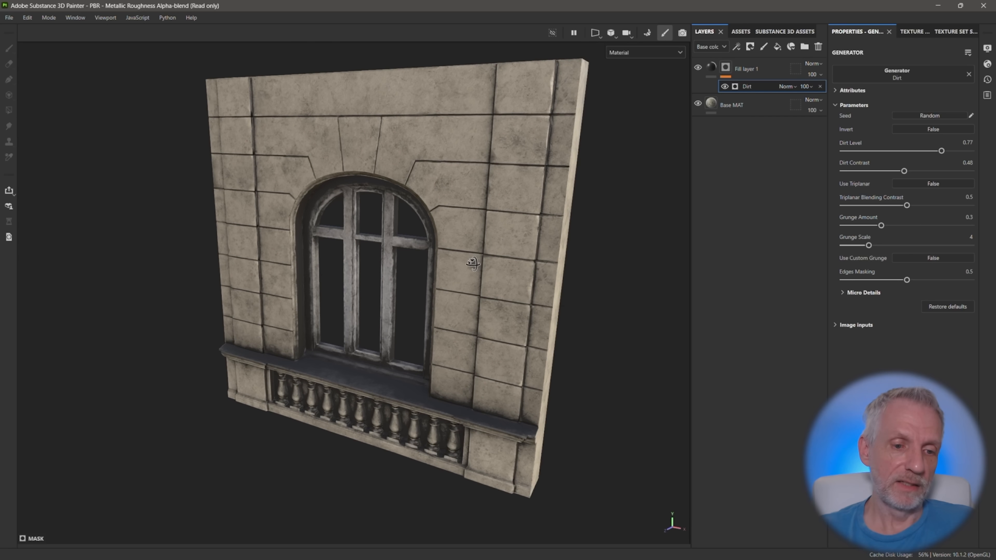
click(918, 183)
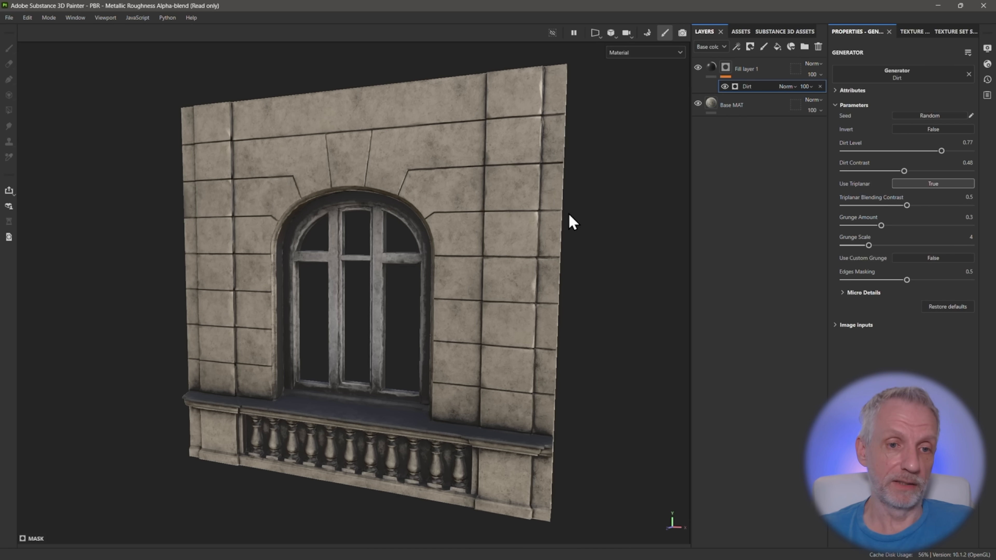
alt+drag(569, 213, 509, 209)
click(941, 184)
click(941, 185)
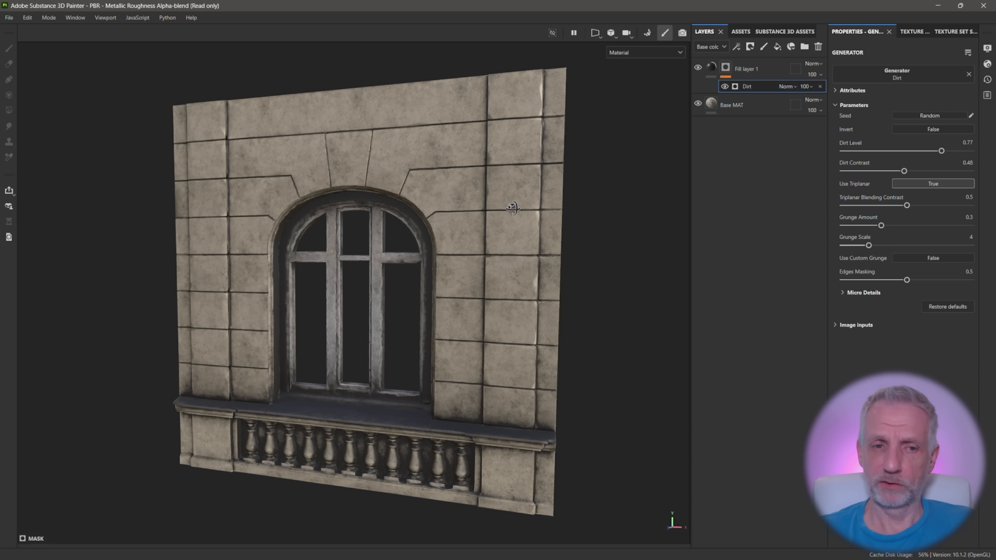
click(931, 183)
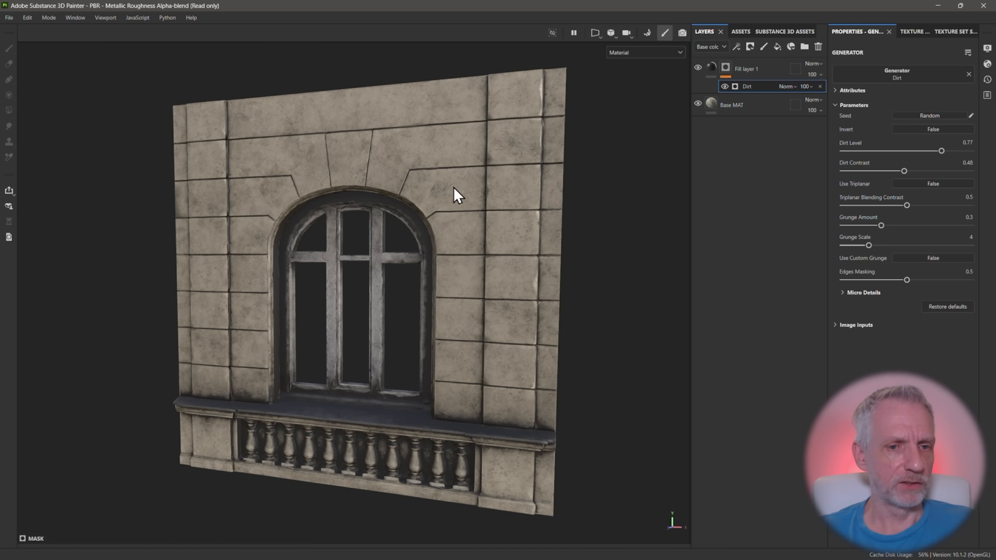
alt+drag(483, 188, 486, 207)
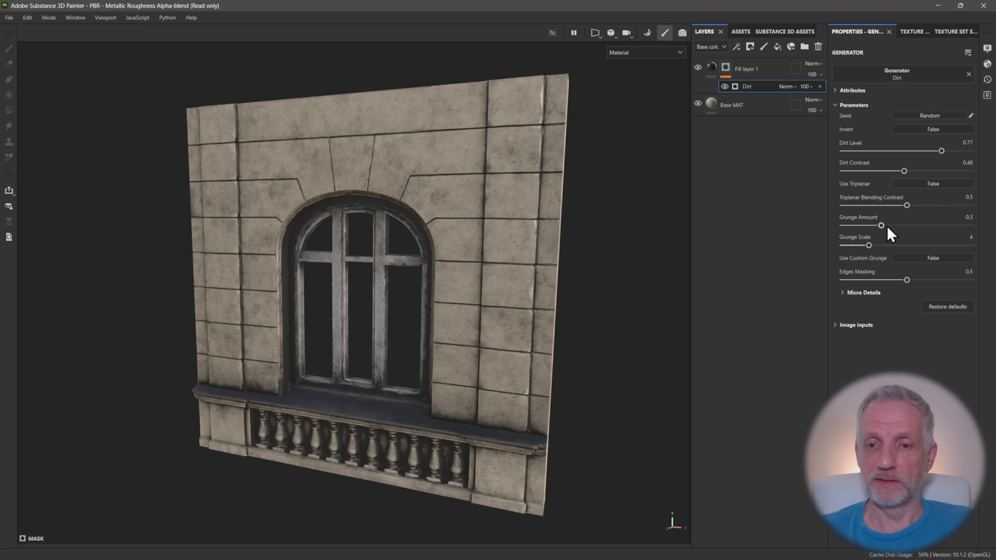
Set the generator's Grunge Amount to 0.39 and Grunge Scale to 3, and check the wall from different angles
mouse_move(888, 227)
mouse_down()
mouse_move(900, 225)
mouse_move(878, 225)
mouse_move(895, 225)
mouse_up()
drag(869, 245, 859, 242)
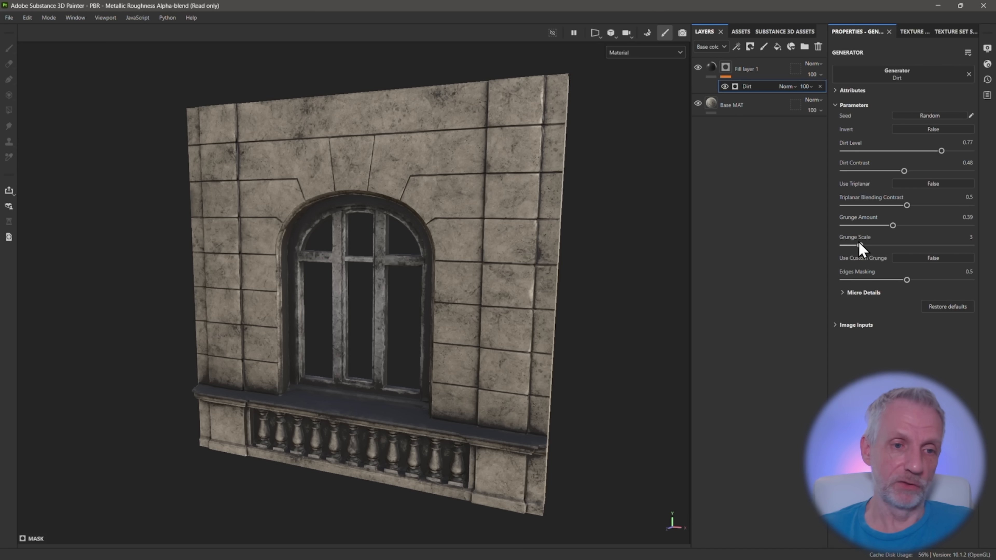
mouse_move(557, 253)
alt+mouse_down()
mouse_move(527, 252)
mouse_move(538, 252)
alt+mouse_up()
alt+middle_drag(538, 251, 544, 236)
scroll(544, 236, down, 2)
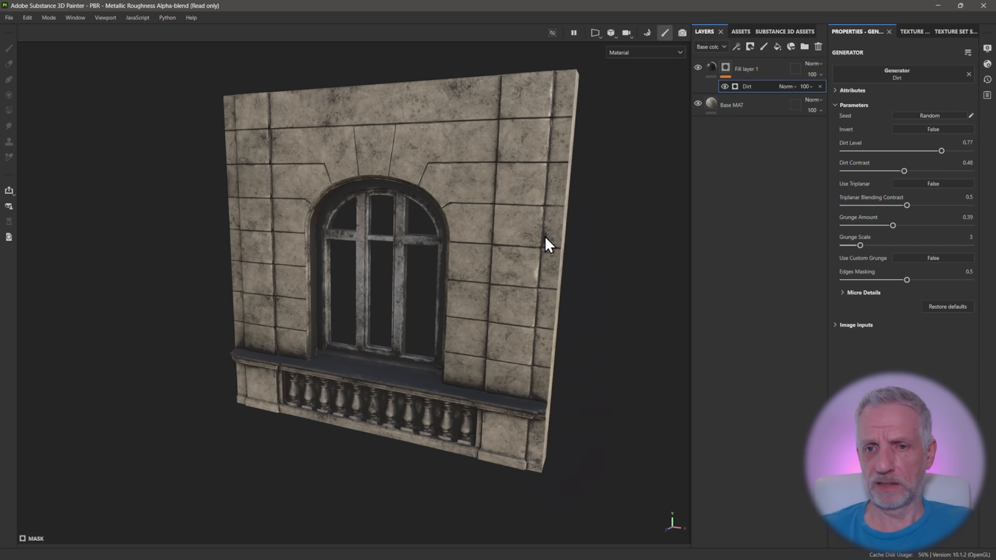
alt+drag(544, 236, 565, 227)
Set the generator's Dirt Level to 0.73, Dirt Contrast to 0.6 and Grunge Amount to 0.4
mouse_move(942, 150)
mouse_down()
mouse_move(927, 160)
mouse_move(937, 158)
mouse_up()
drag(904, 171, 920, 172)
scroll(490, 243, up, 2)
alt+drag(506, 243, 490, 243)
alt+middle_drag(490, 243, 470, 239)
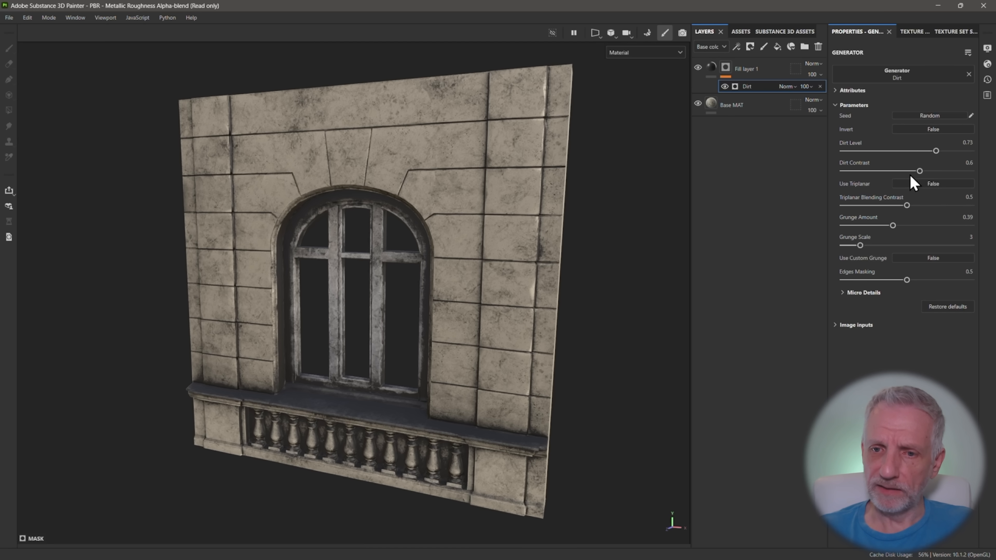
mouse_move(893, 225)
mouse_down()
mouse_move(883, 228)
mouse_move(895, 227)
mouse_up()
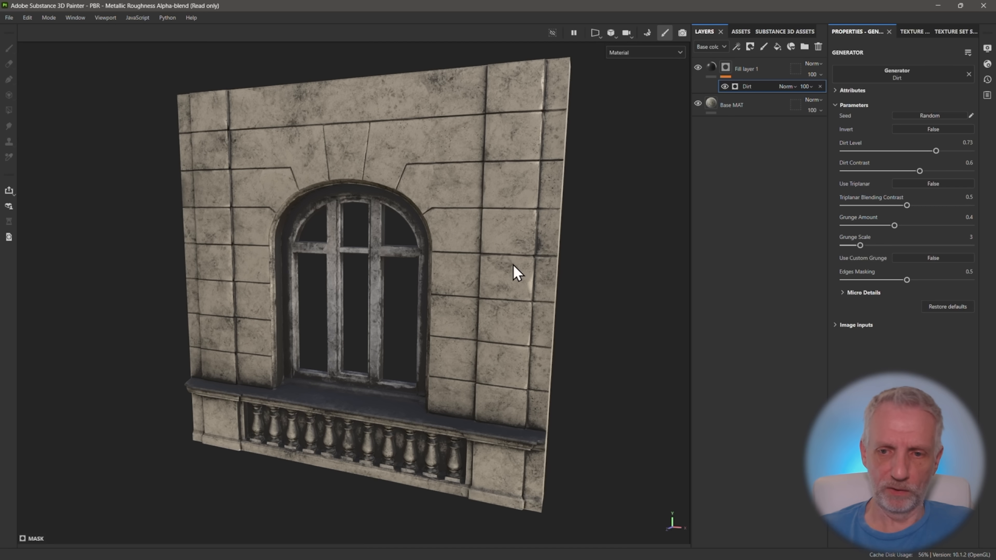
alt+drag(516, 272, 515, 261)
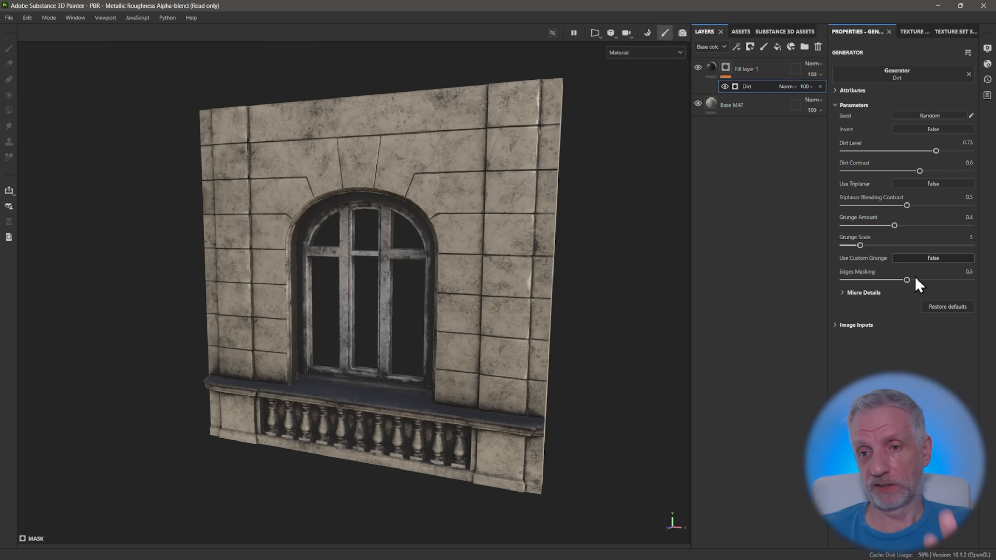
Restore the Dirt generator's default values and randomize its seed
click(948, 307)
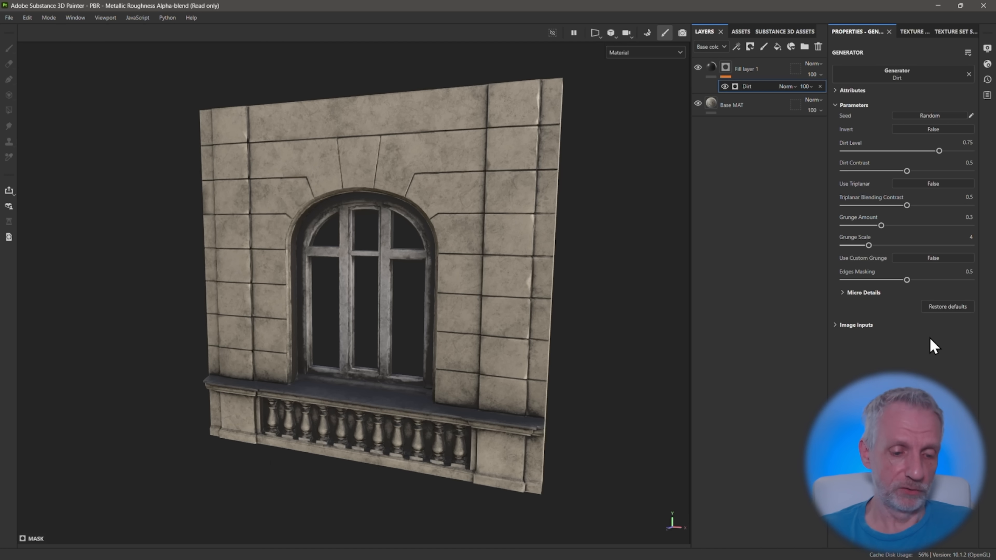
key(ctrl+z)
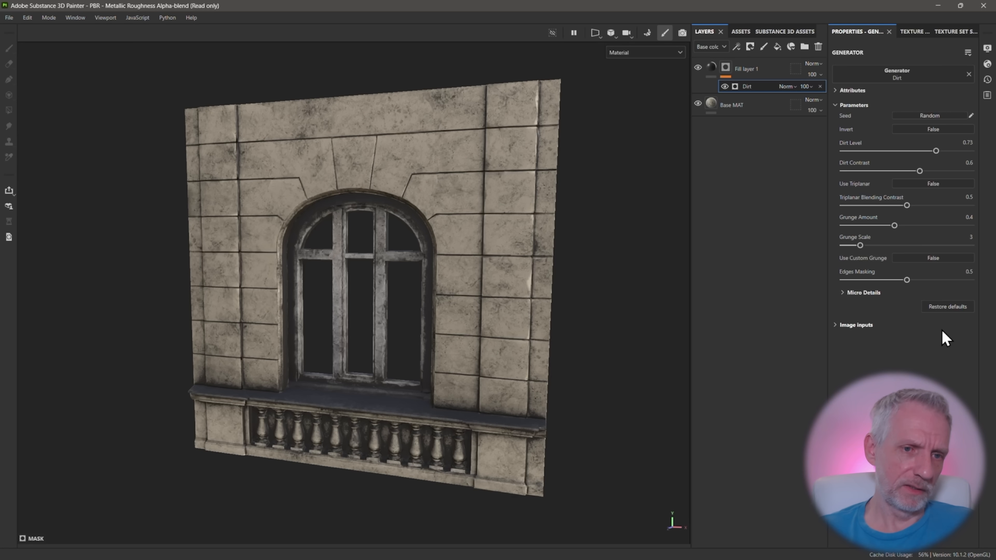
click(947, 307)
click(936, 114)
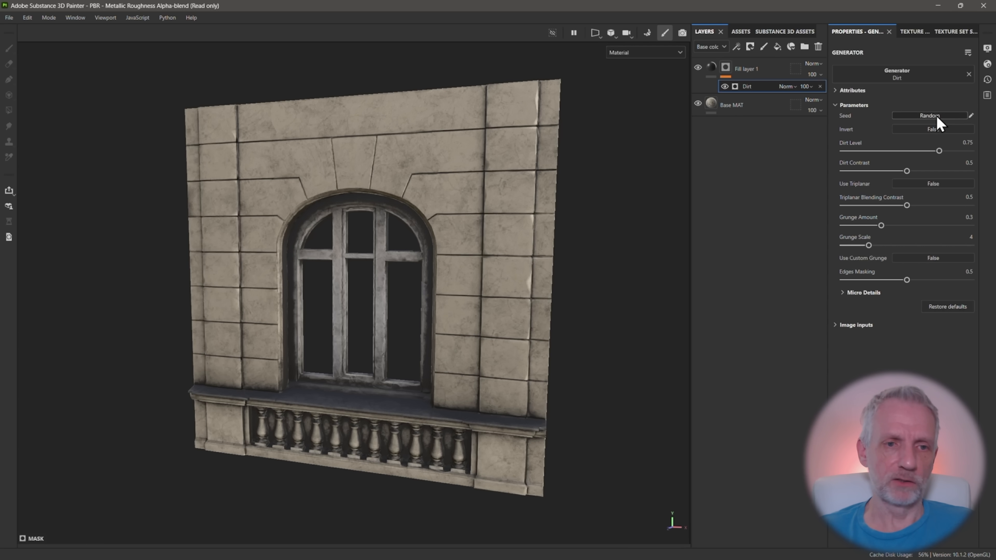
click(936, 114)
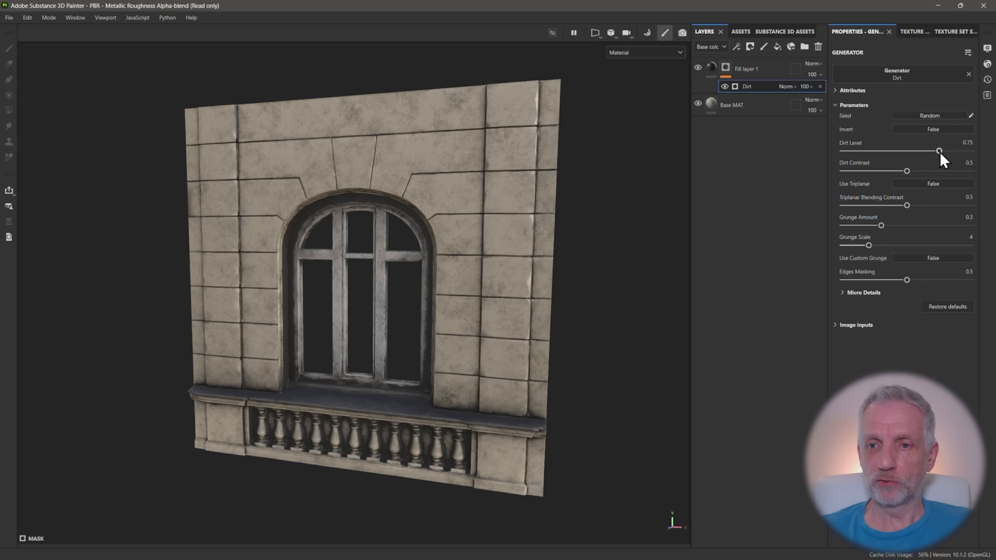
Set the generator's Dirt Level to 0.8 and Dirt Contrast to 0.53, and check the dirt across the wall
drag(939, 151, 910, 171)
alt+drag(506, 220, 564, 212)
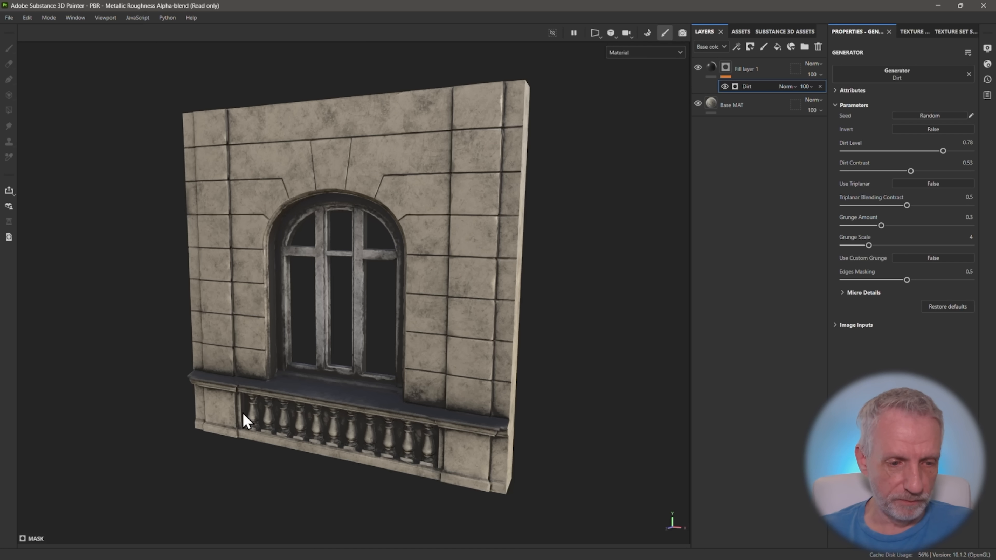
alt+drag(353, 419, 372, 420)
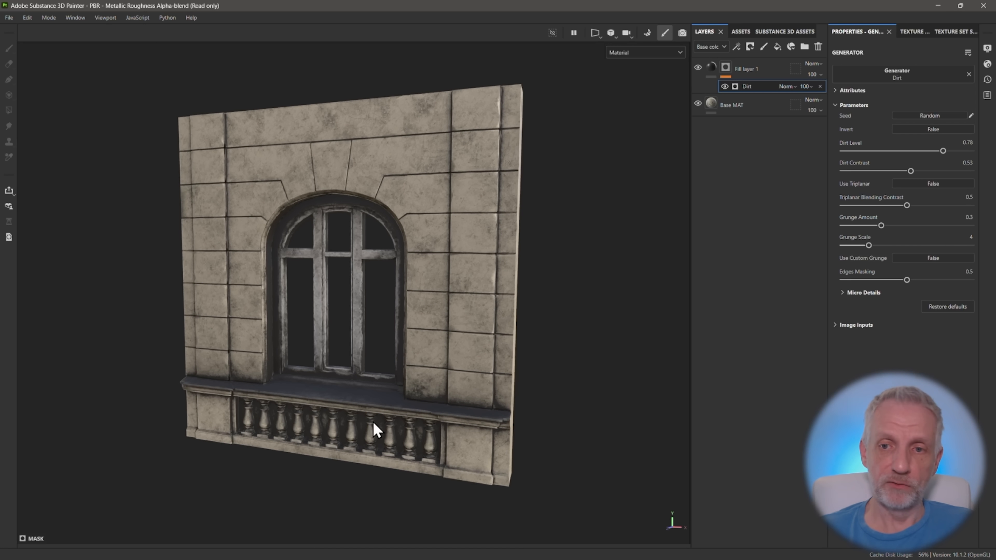
drag(942, 153, 920, 154)
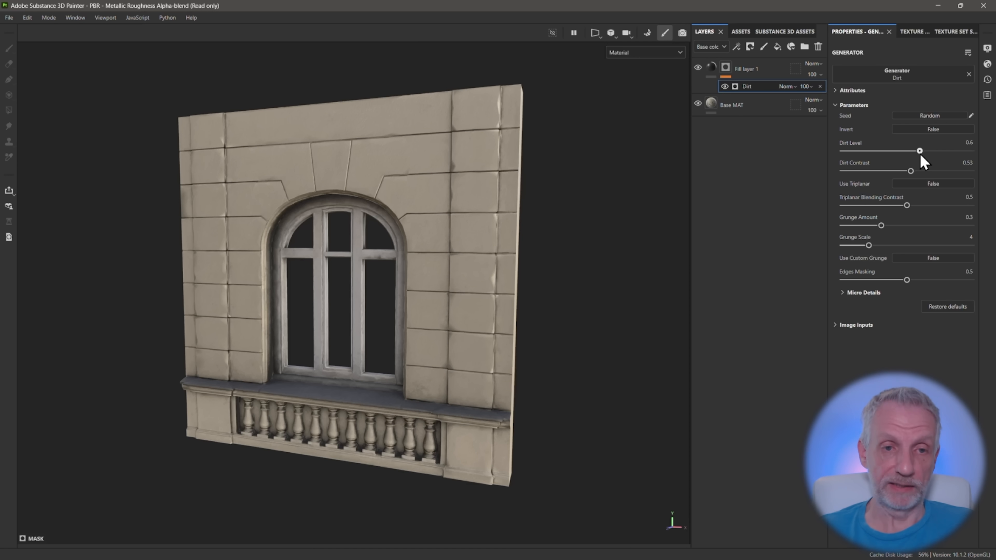
drag(920, 151, 945, 152)
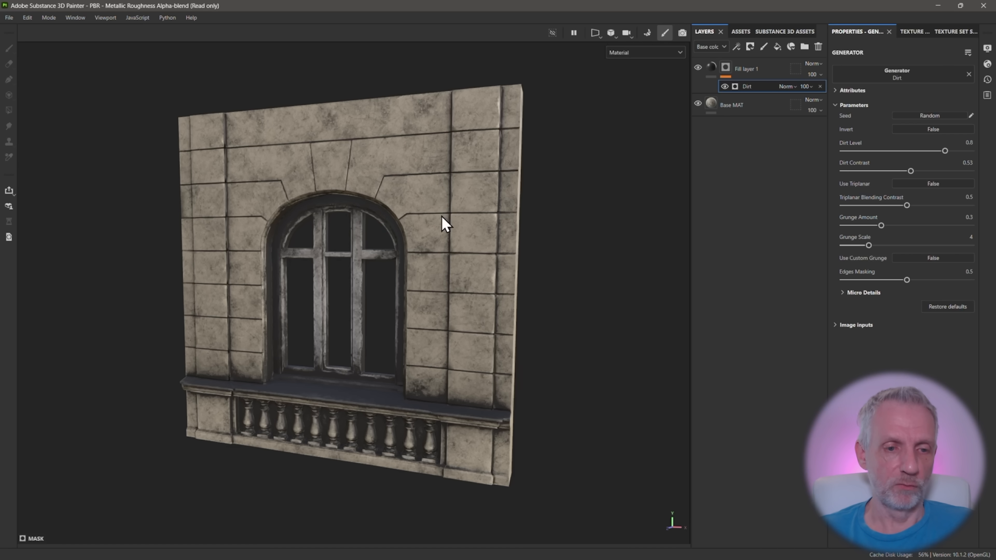
mouse_move(431, 245)
alt+mouse_down()
mouse_move(422, 245)
mouse_move(435, 245)
alt+mouse_up()
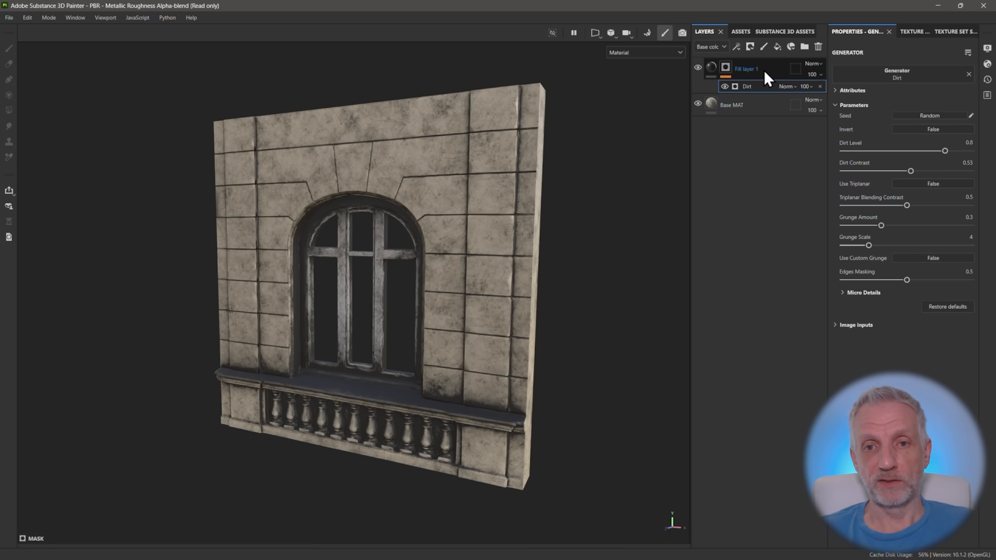
Group the dirt fill layer into a folder and add a white mask to that folder
click(711, 68)
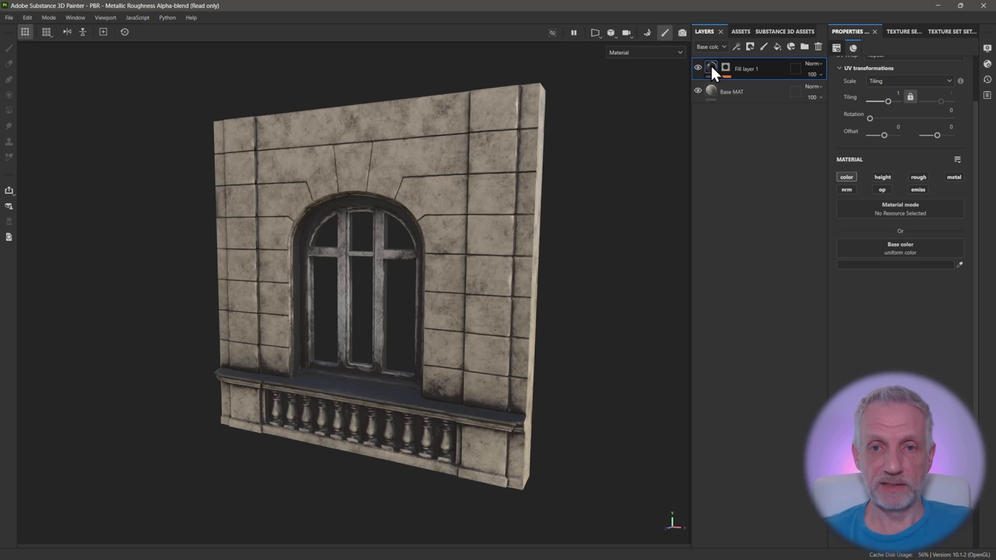
key(ctrl+g)
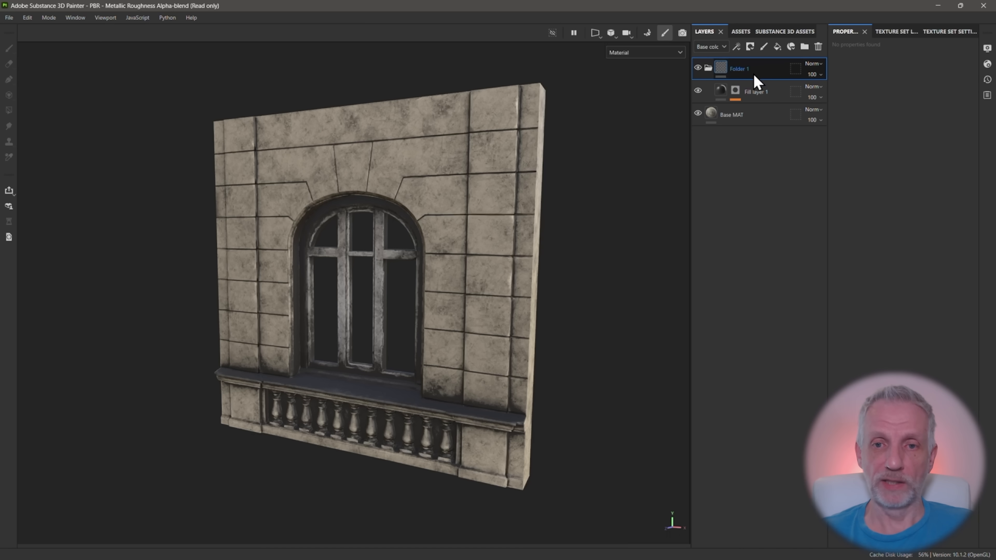
right_click(730, 91)
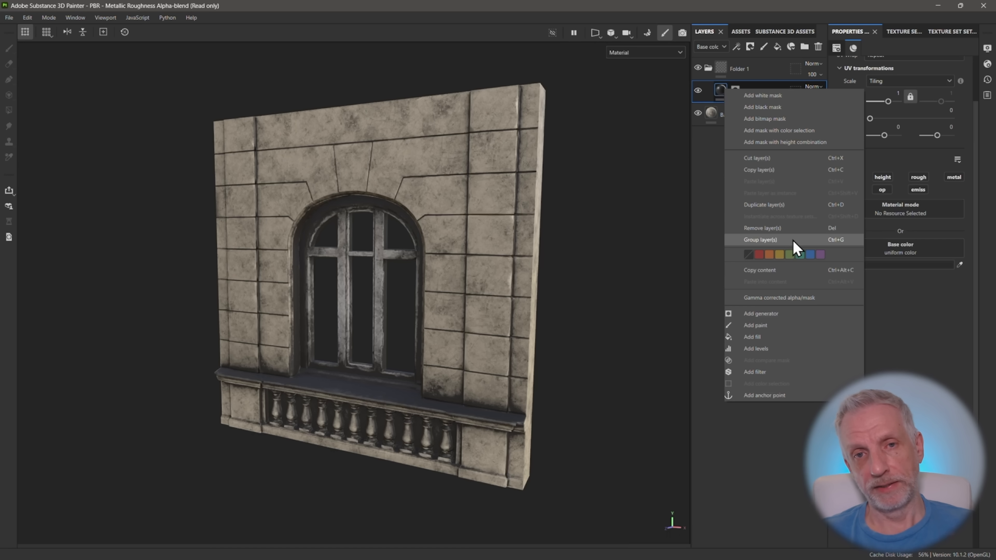
click(700, 160)
click(727, 74)
click(750, 46)
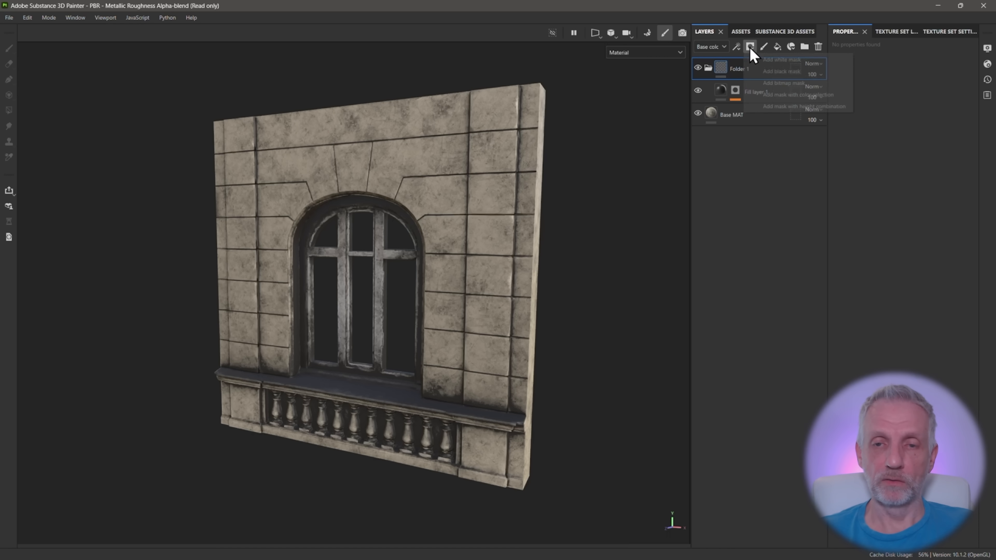
click(795, 60)
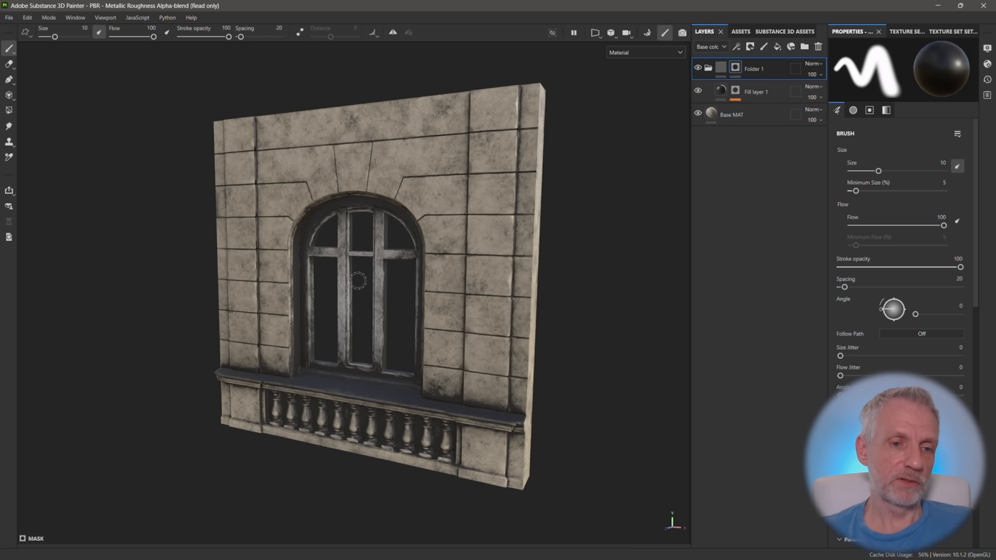
Use Polygon Fill in UV chunk fill mode with color 0 to mask the dirt off the window frame and arched surround
scroll(356, 280, up, 2)
scroll(356, 280, up, 3)
click(8, 110)
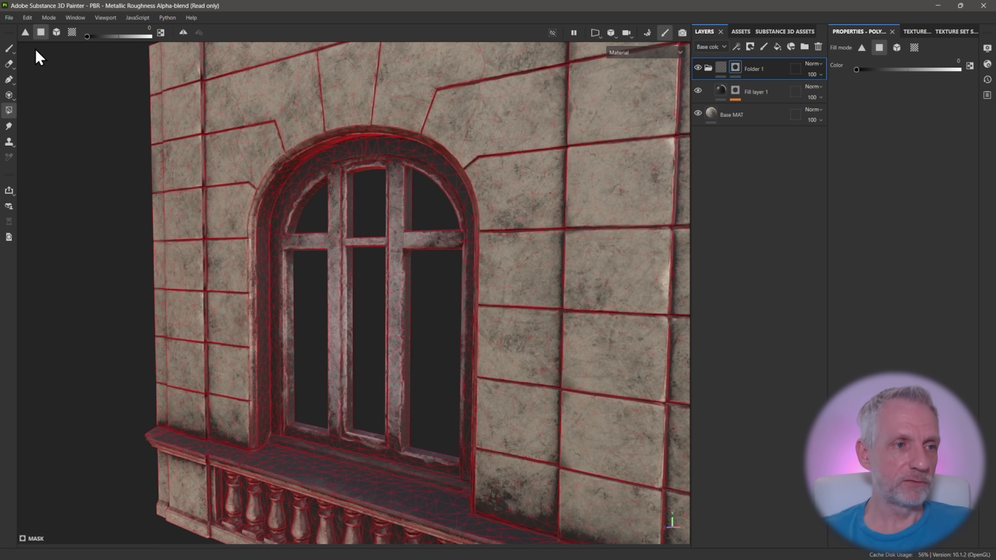
click(26, 35)
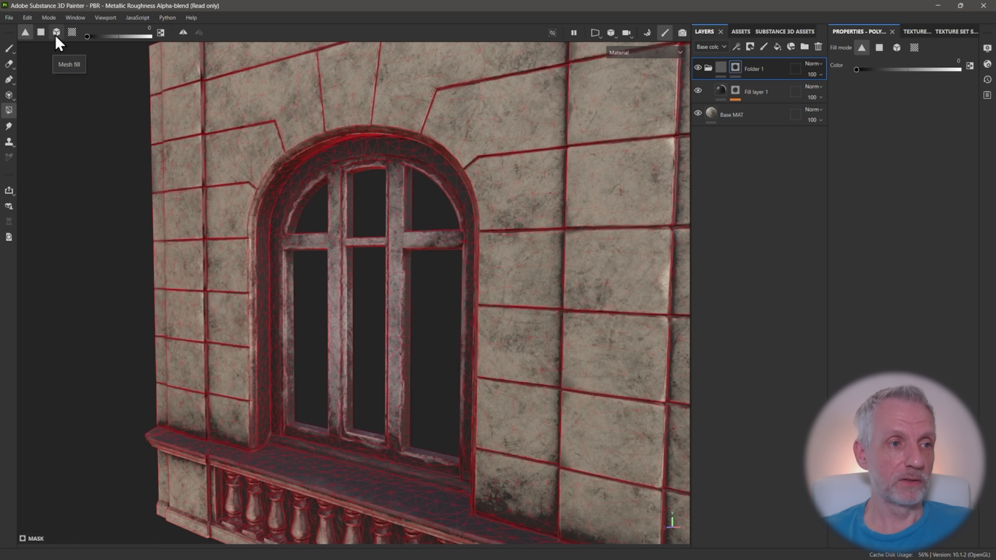
click(72, 34)
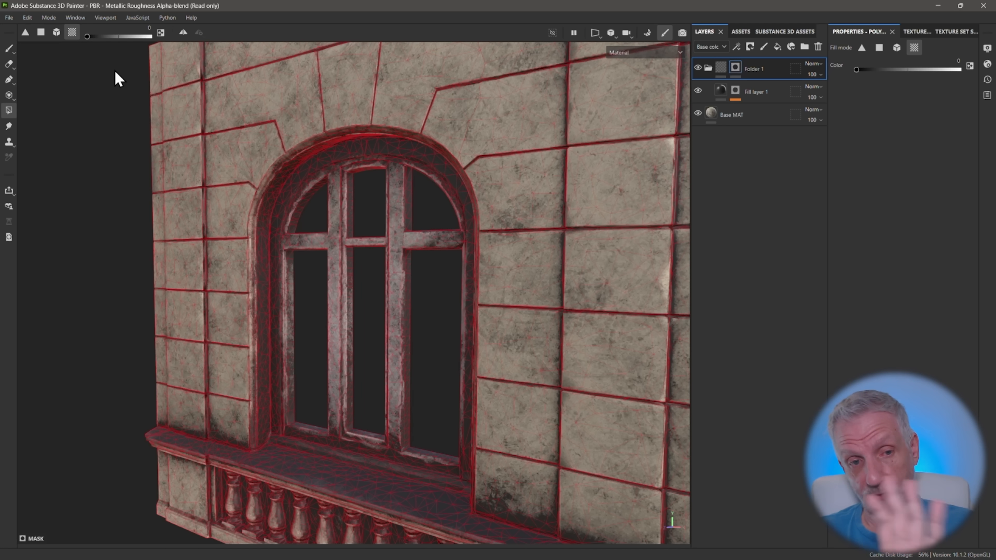
click(260, 313)
click(277, 313)
click(334, 314)
click(396, 314)
click(433, 240)
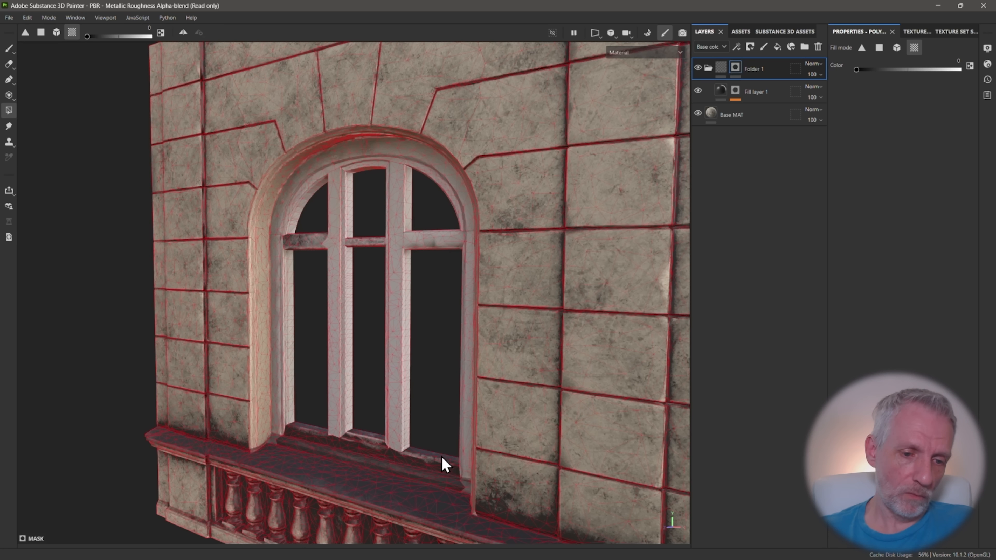
click(441, 459)
Mask the dirt off the window's remaining crossbar faces, the ledge molding and the balustrade with UV chunk fill
alt+middle_drag(370, 437, 380, 339)
alt+drag(360, 274, 439, 286)
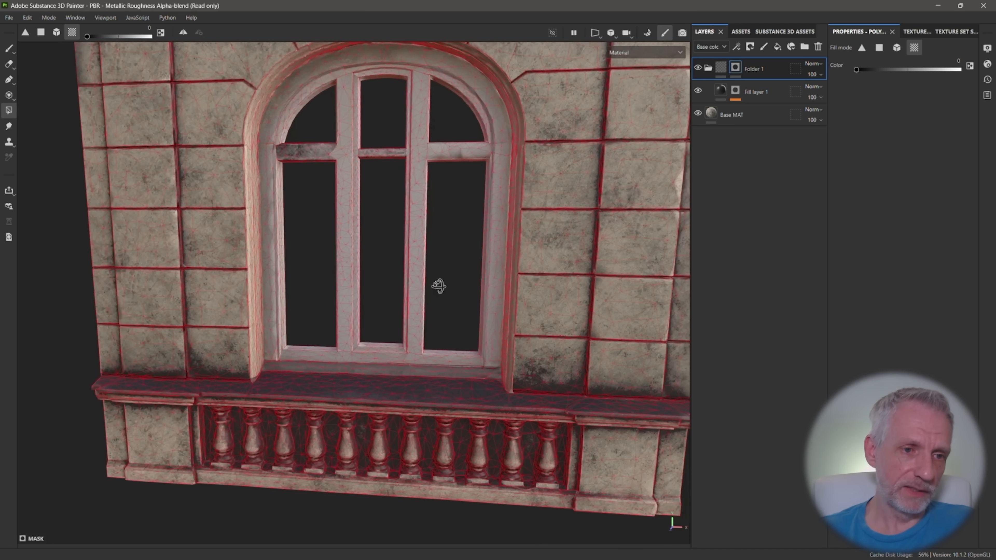
click(396, 156)
click(305, 155)
click(460, 152)
click(344, 408)
click(344, 441)
Mask out the remaining dirty faces in the recess beside the first baluster, filling them by individual polygon
alt+middle_drag(215, 404, 282, 374)
scroll(281, 372, up, 2)
alt+drag(277, 361, 247, 380)
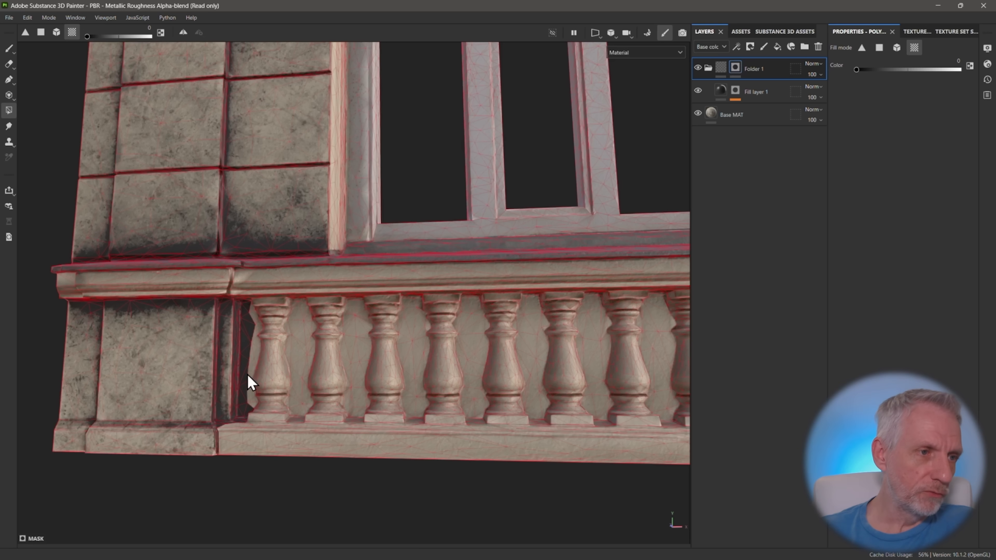
click(41, 32)
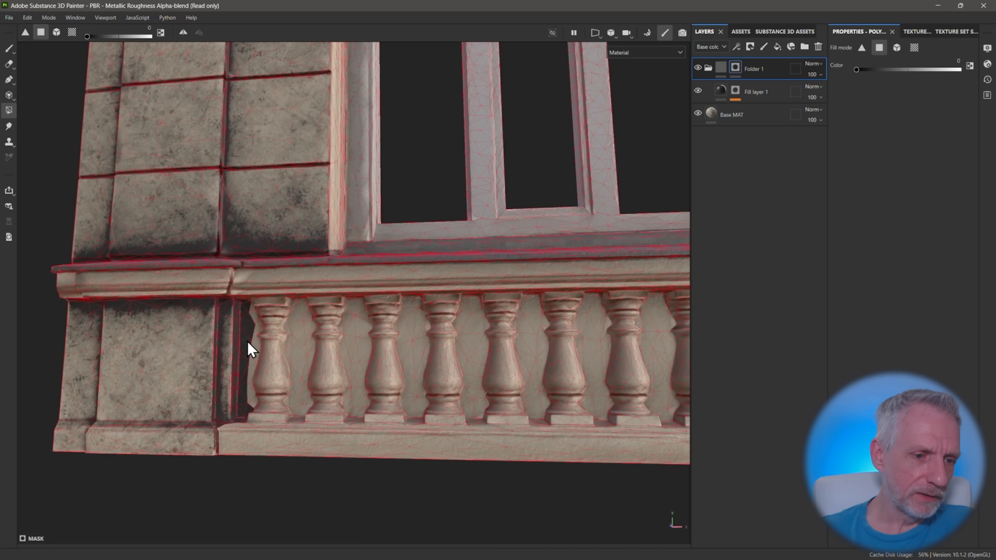
drag(246, 348, 248, 406)
alt+drag(266, 345, 299, 330)
scroll(284, 361, down, 3)
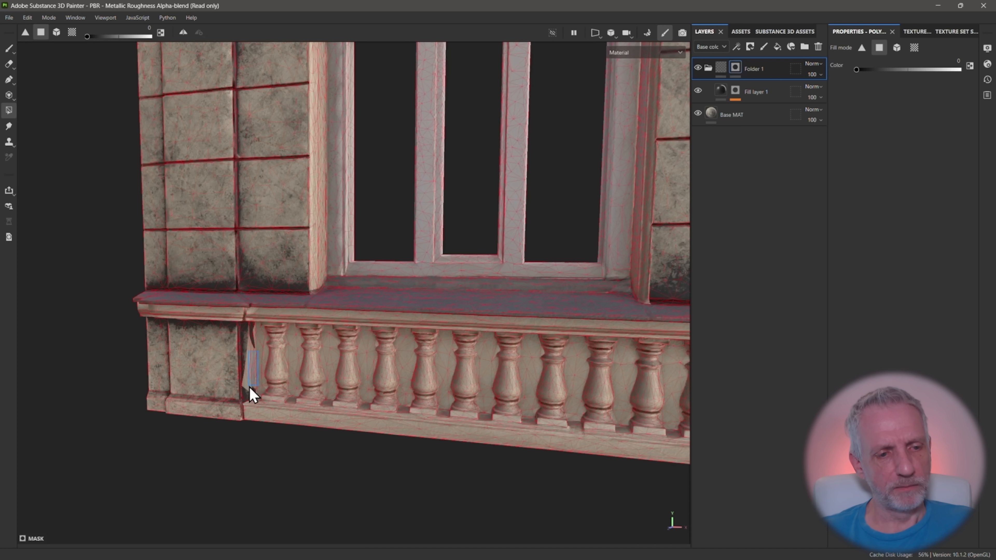
drag(247, 392, 245, 394)
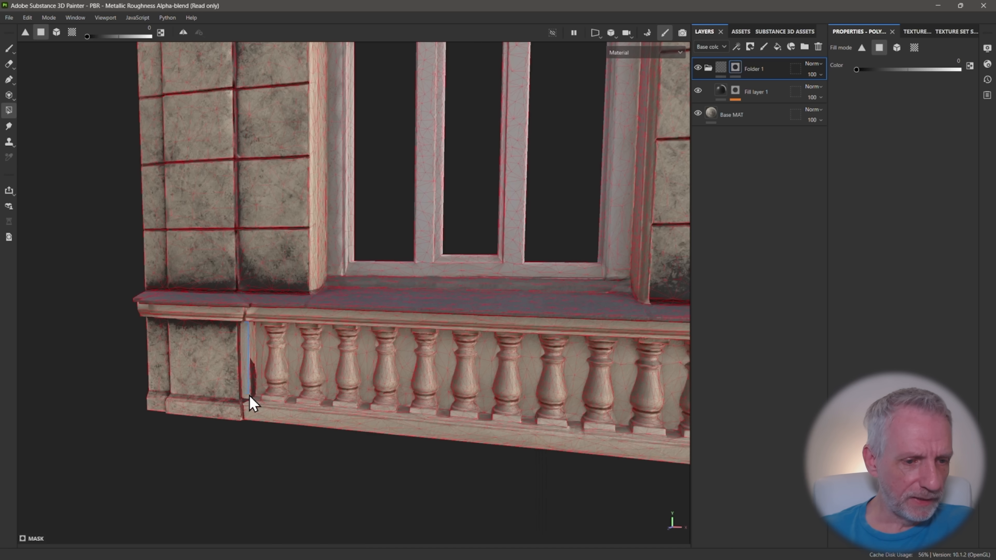
scroll(274, 386, down, 2)
scroll(274, 376, down, 4)
mouse_move(352, 274)
alt+mouse_down()
mouse_move(374, 305)
mouse_move(371, 260)
mouse_move(359, 270)
alt+mouse_up()
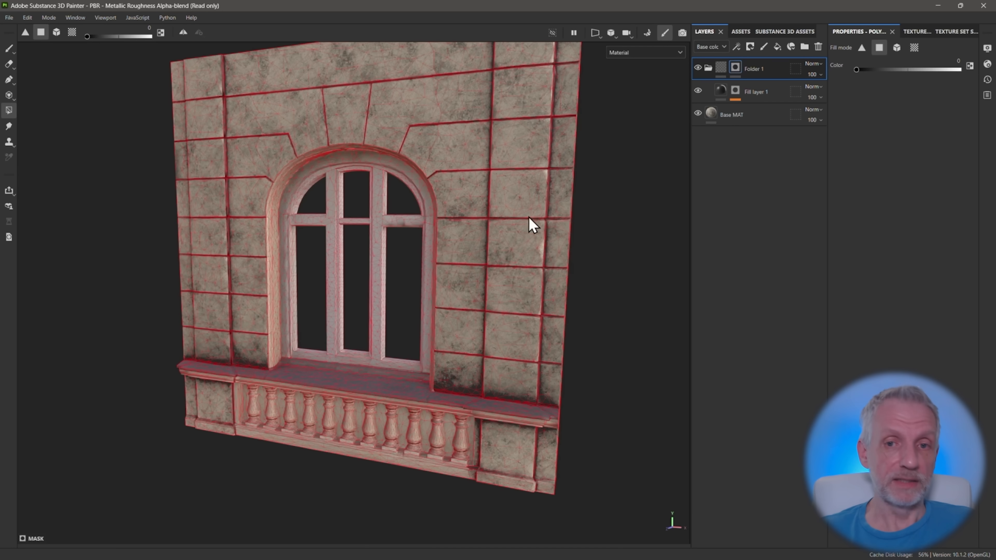
Rename the masked folder as Wall Dirt, and duplicate it under the name Window Dirt
click(708, 67)
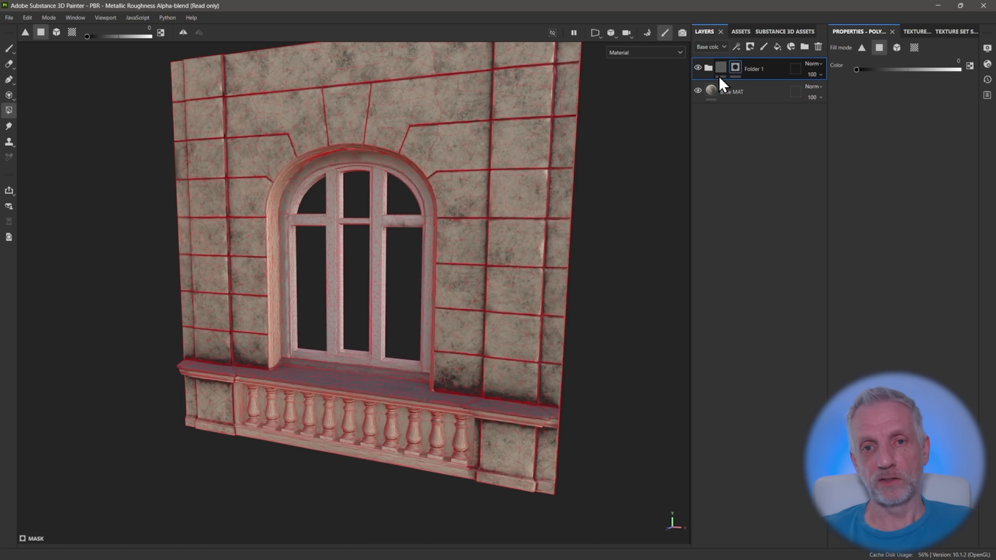
alt+middle_drag(353, 274, 330, 309)
right_click(710, 68)
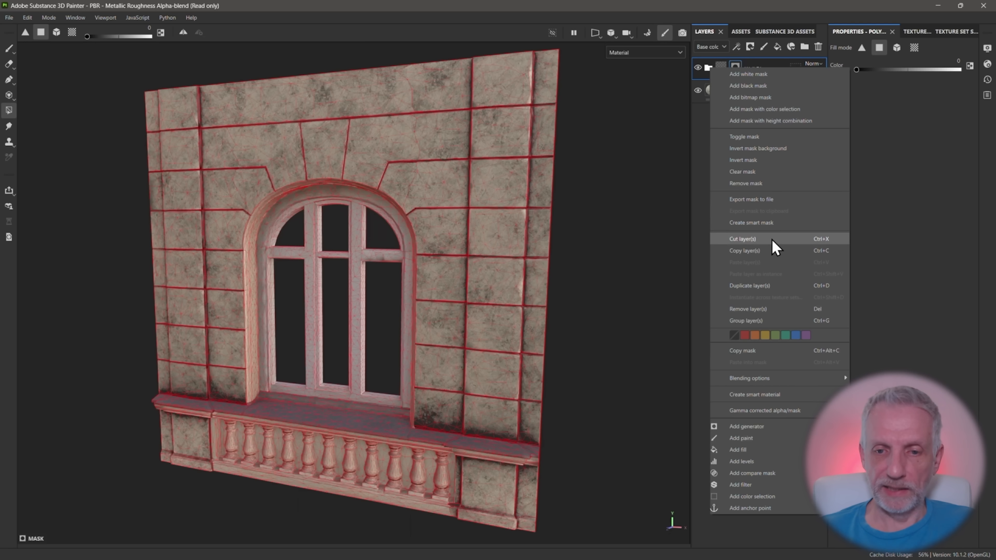
click(780, 289)
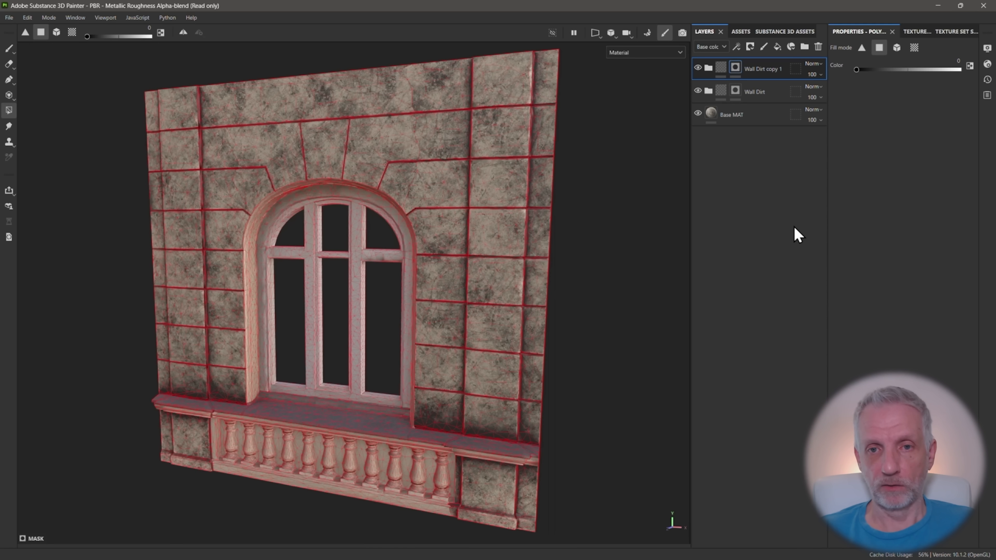
double_click(760, 71)
text(Win)
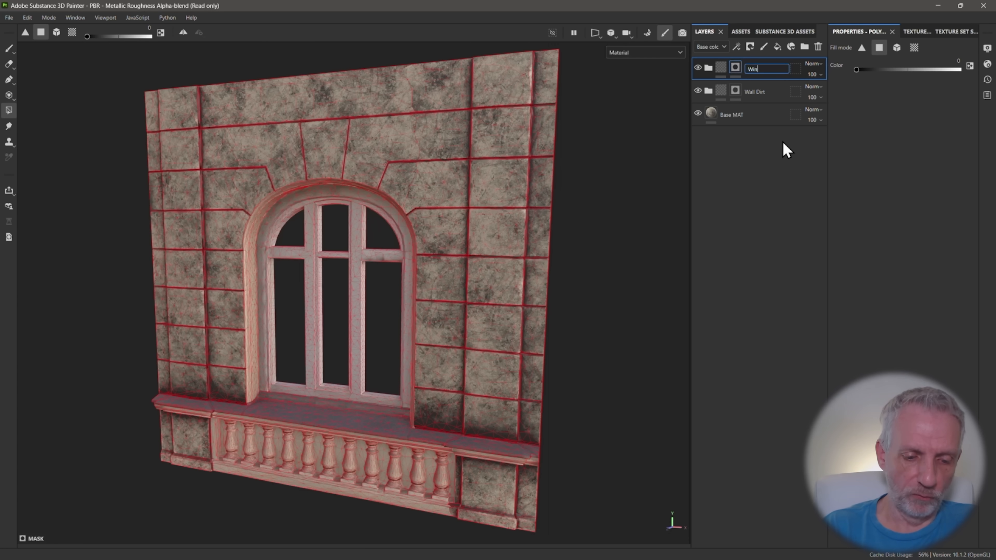
text(dow Dirt)
key(Return)
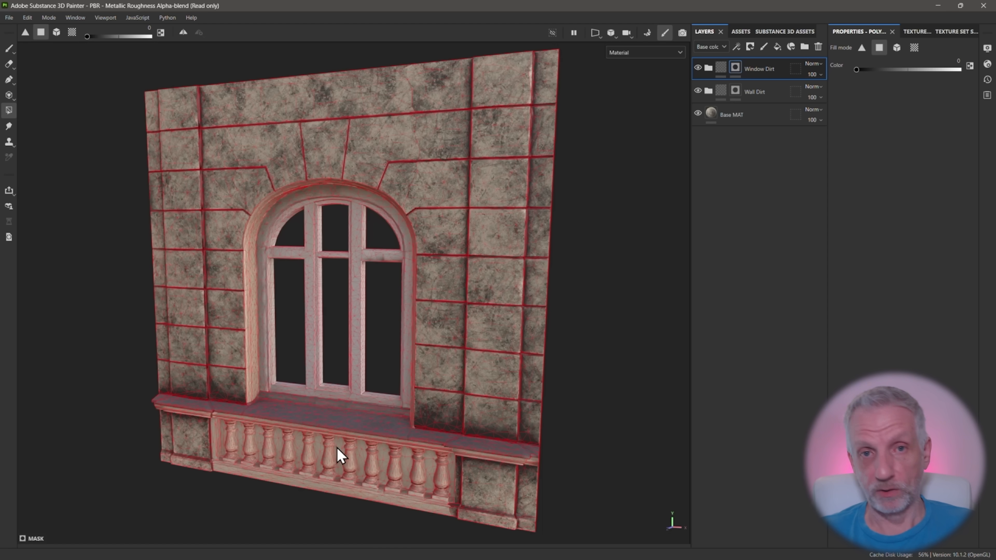
Invert the Window Dirt folder's mask and set the Dirt Level of its fill layer's Dirt generator to 0.59
right_click(737, 67)
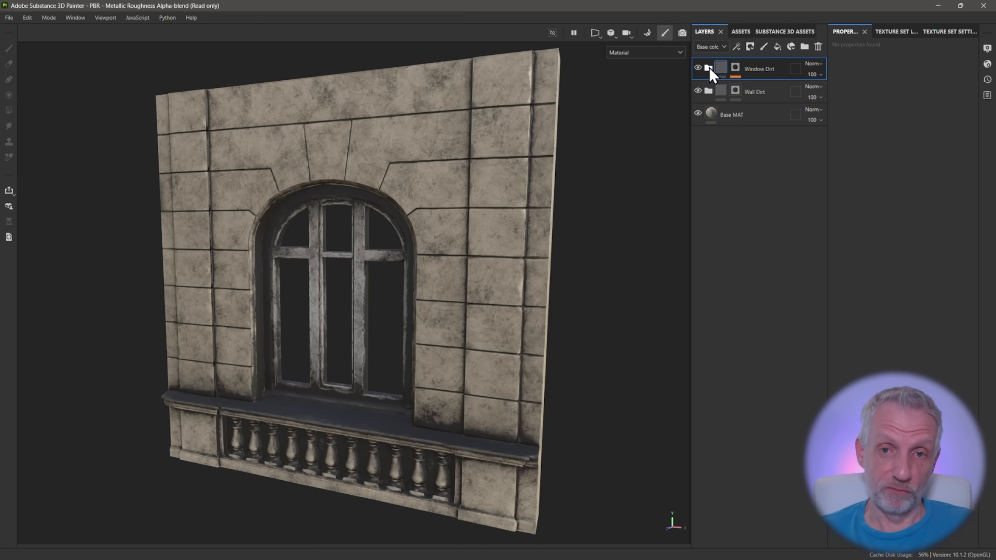
click(708, 68)
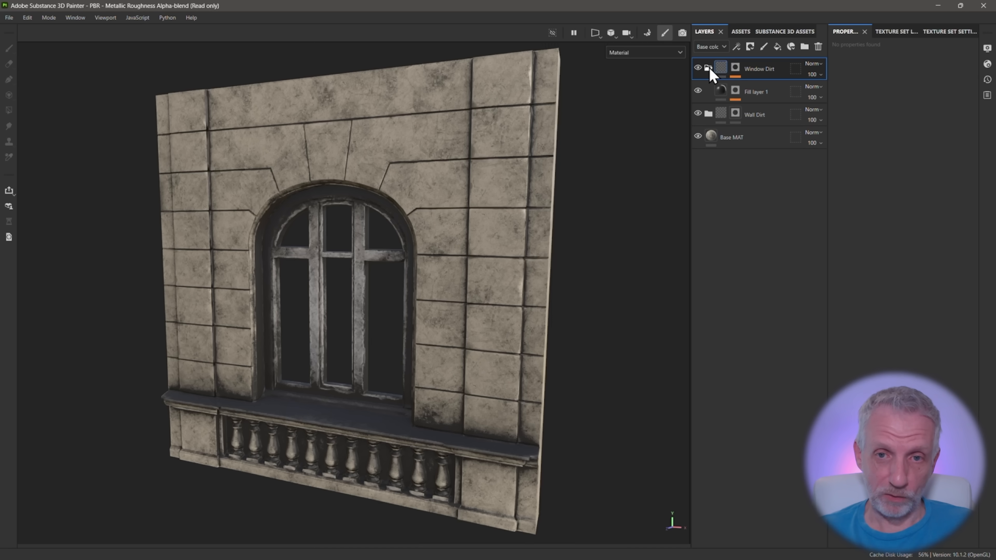
click(735, 91)
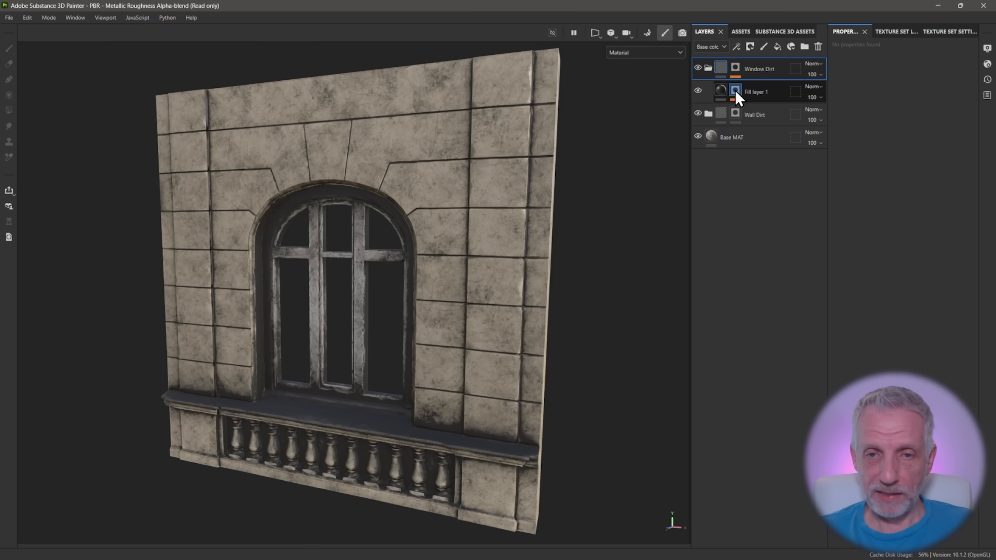
click(735, 91)
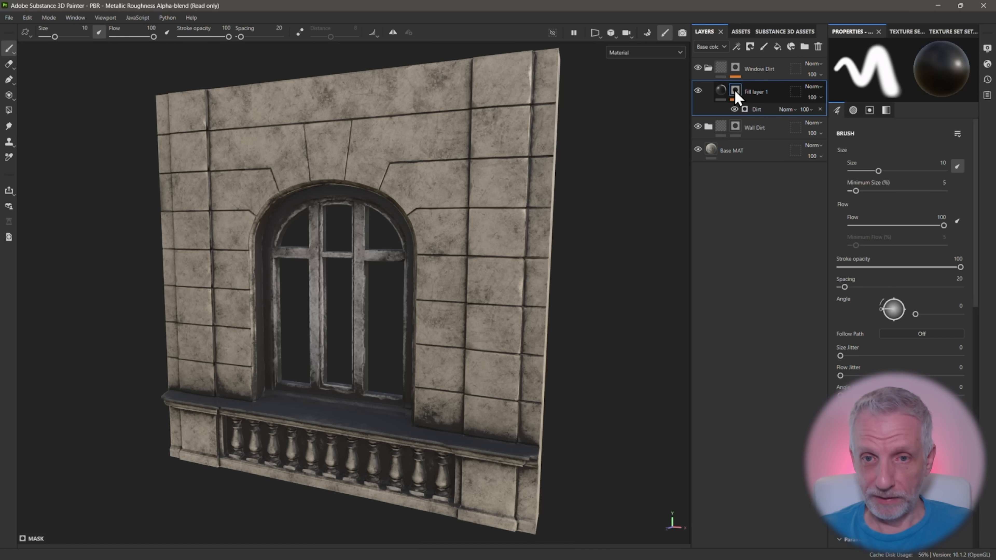
click(758, 110)
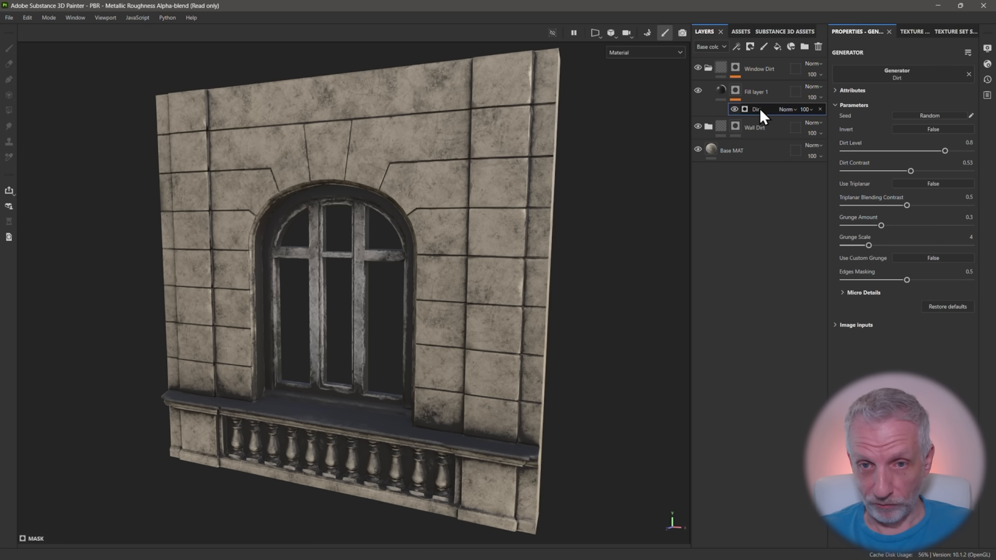
drag(945, 151, 918, 152)
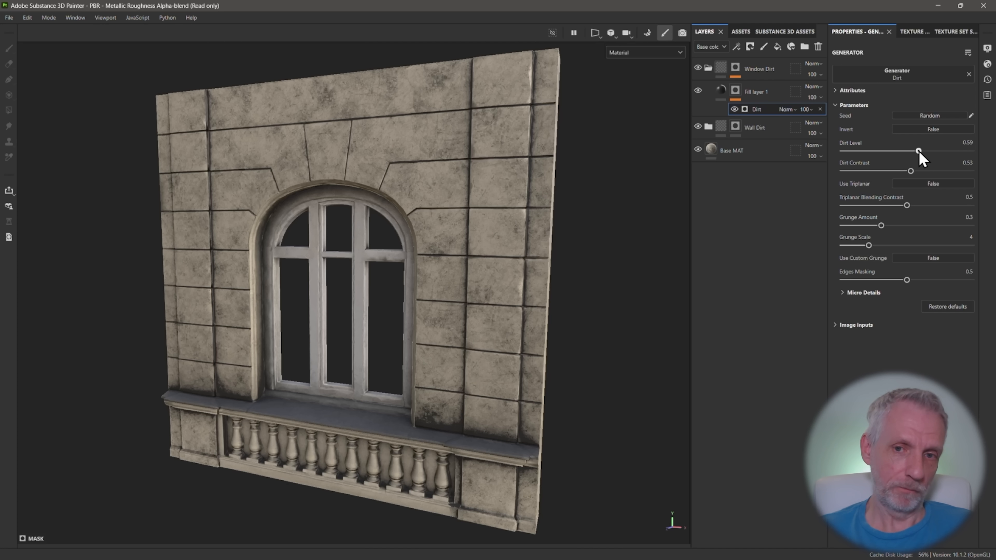
Examine the window dirt on the model and review the Dirt generator of the Window Dirt folder's fill layer
mouse_move(498, 219)
alt+mouse_down()
mouse_move(487, 218)
mouse_move(520, 207)
mouse_move(510, 221)
alt+mouse_up()
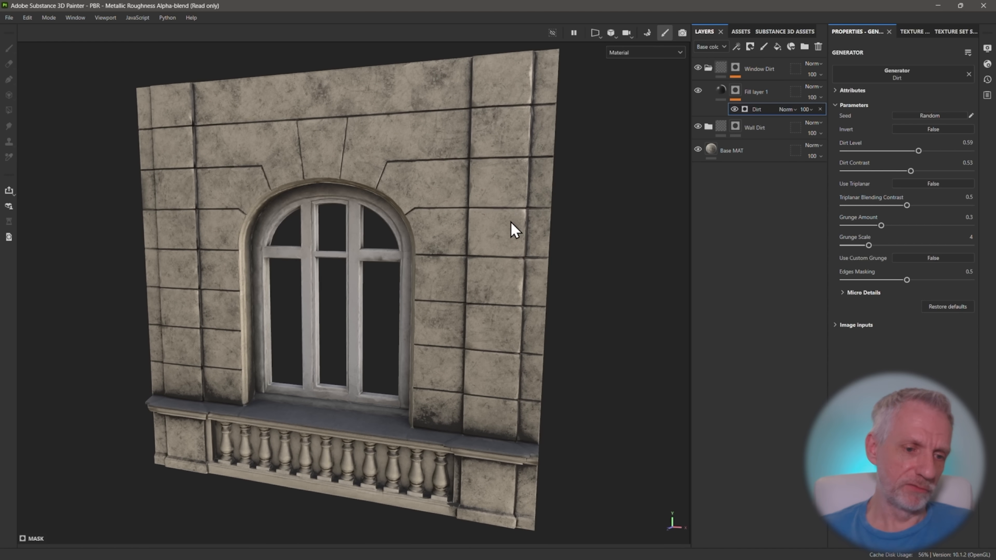
alt+middle_drag(508, 216, 493, 221)
alt+drag(493, 221, 470, 222)
click(721, 87)
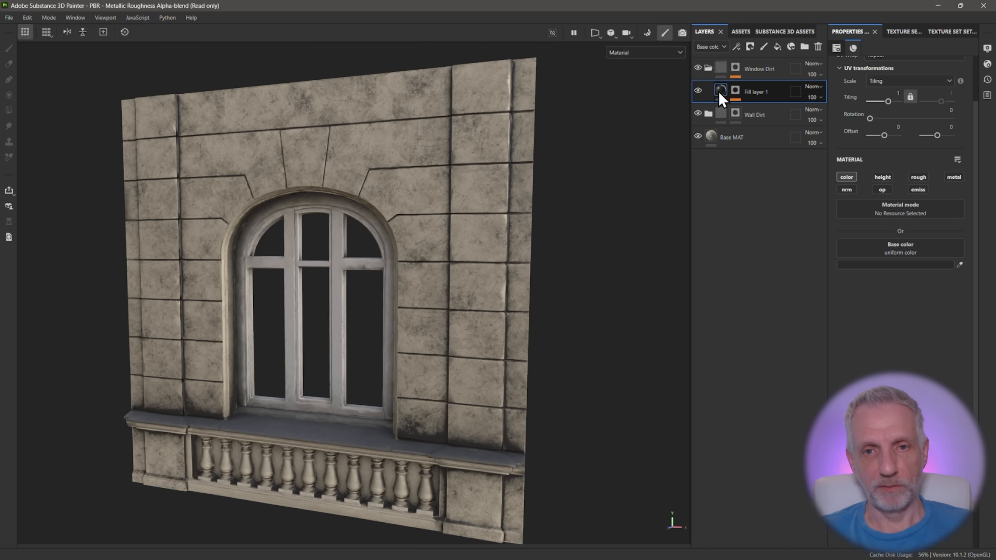
click(734, 91)
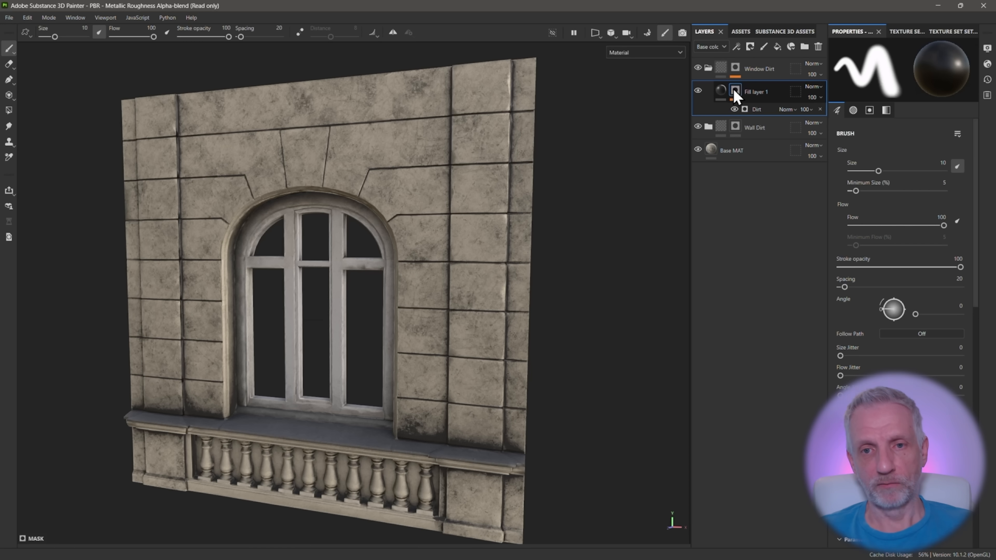
click(759, 110)
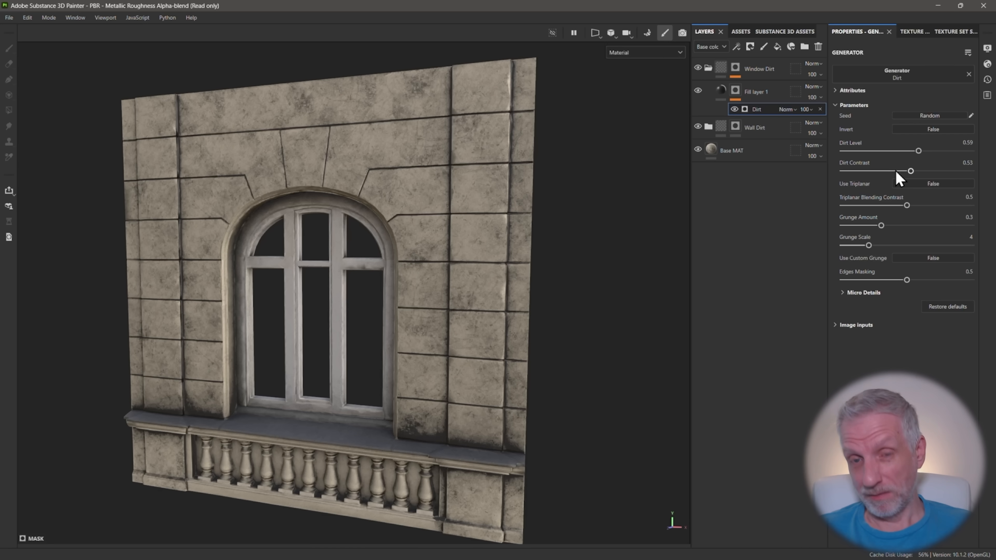
Set the Dirt Level of the Wall Dirt fill layer's Dirt generator to 0.76, and collapse both dirt folders
click(707, 127)
click(735, 150)
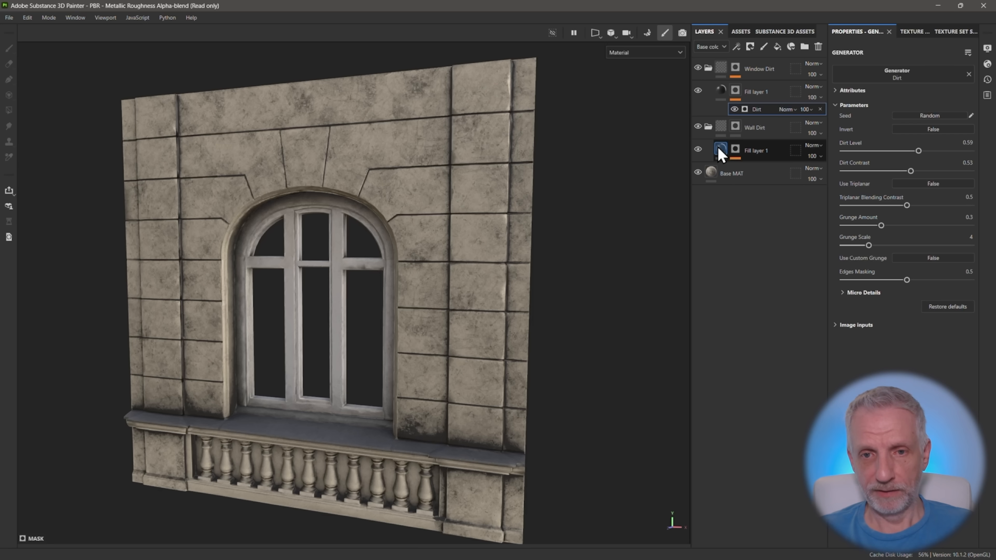
click(737, 152)
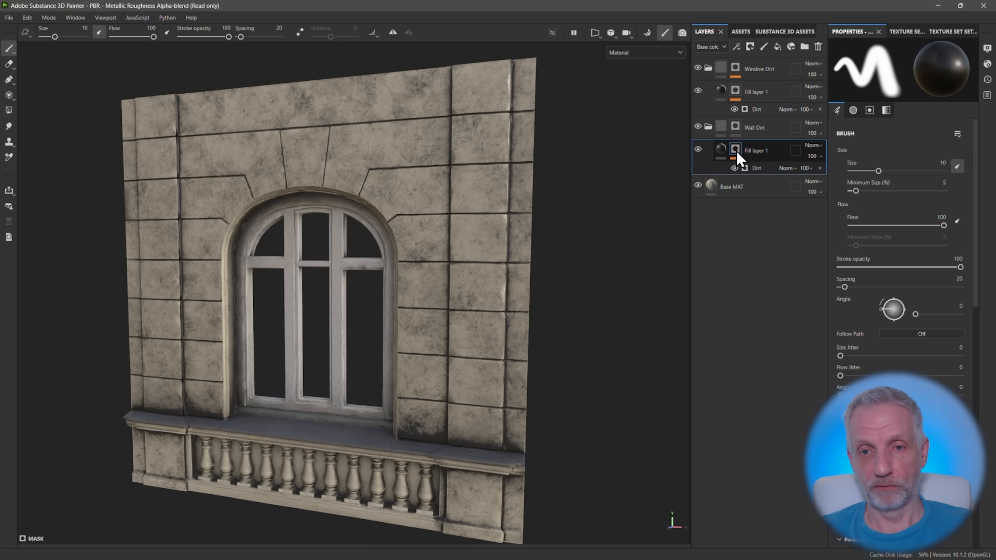
click(762, 168)
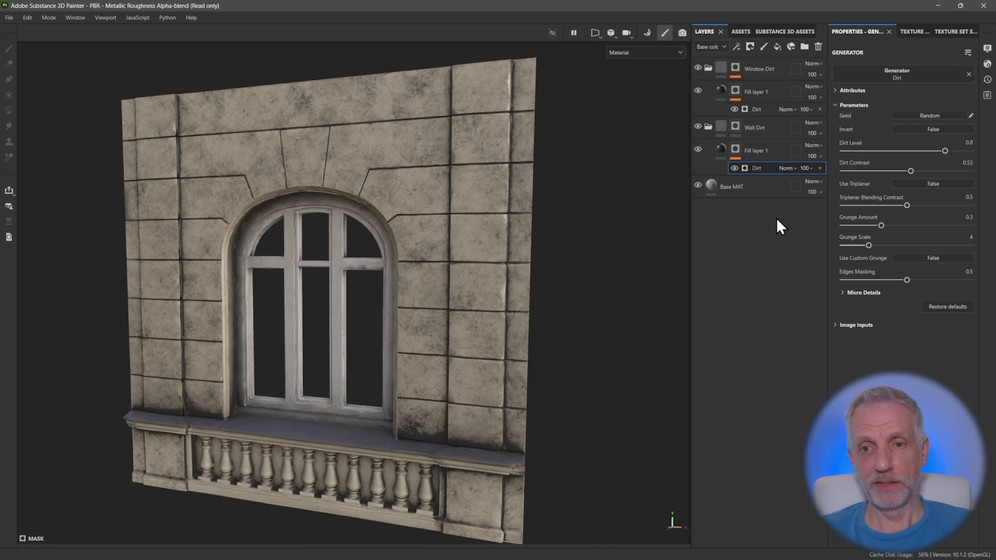
drag(943, 150, 940, 151)
alt+drag(421, 251, 427, 251)
scroll(421, 251, down, 1)
click(708, 126)
click(707, 68)
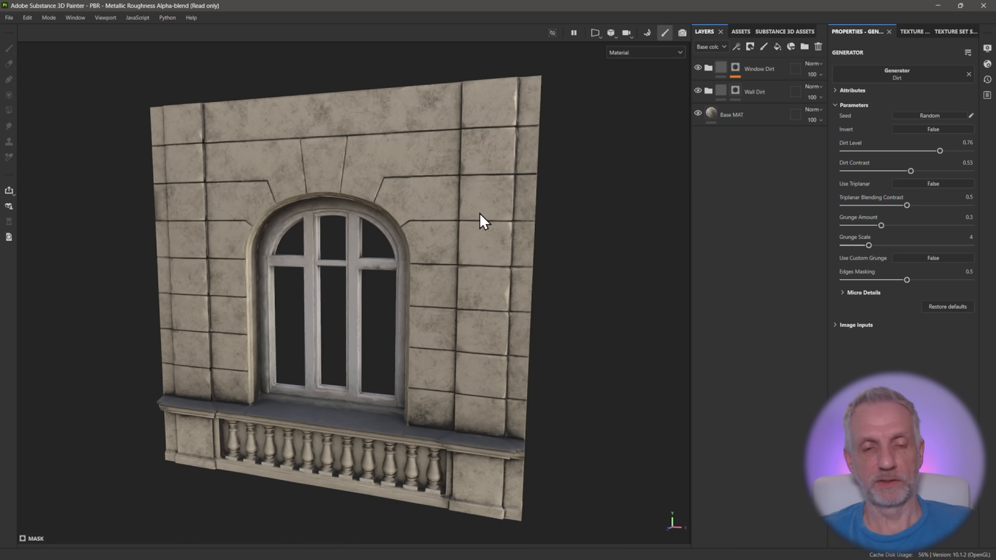
Add a new fill layer and place it outside the folders, above Window Dirt in the layer stack
click(777, 47)
drag(722, 121, 715, 65)
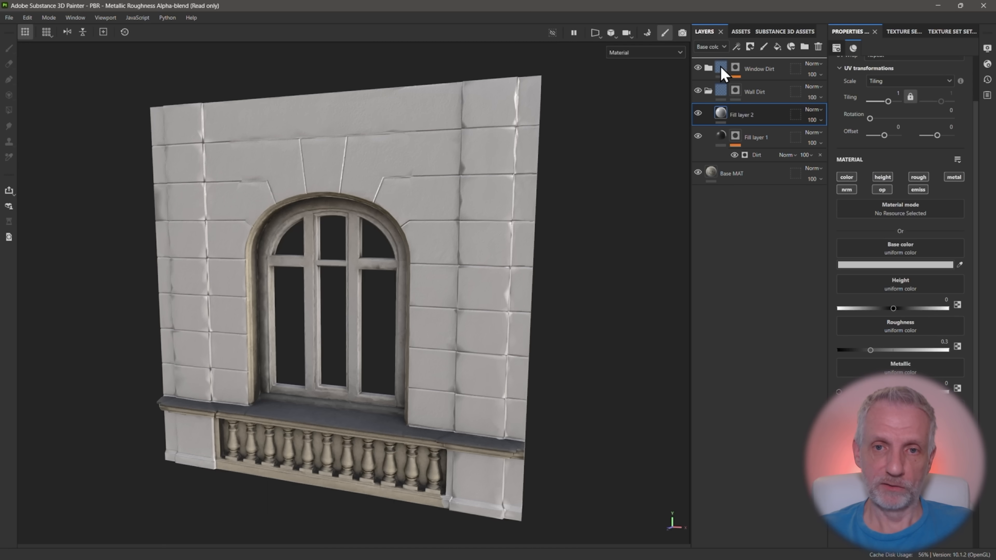
click(708, 113)
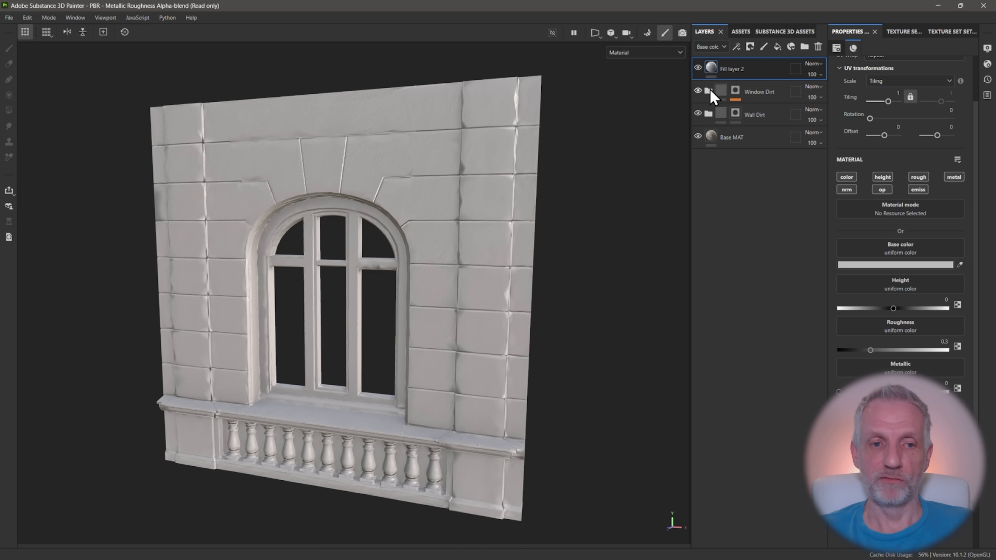
mouse_move(553, 229)
alt+mouse_down()
mouse_move(531, 210)
mouse_move(543, 211)
alt+mouse_up()
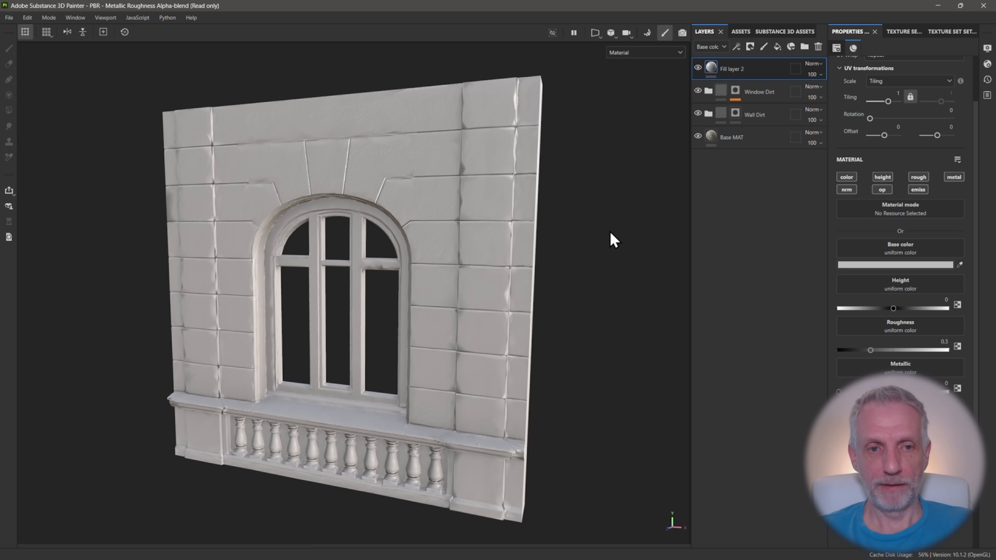
Limit the new fill layer to the color channel and give it a muted green base color
click(846, 177)
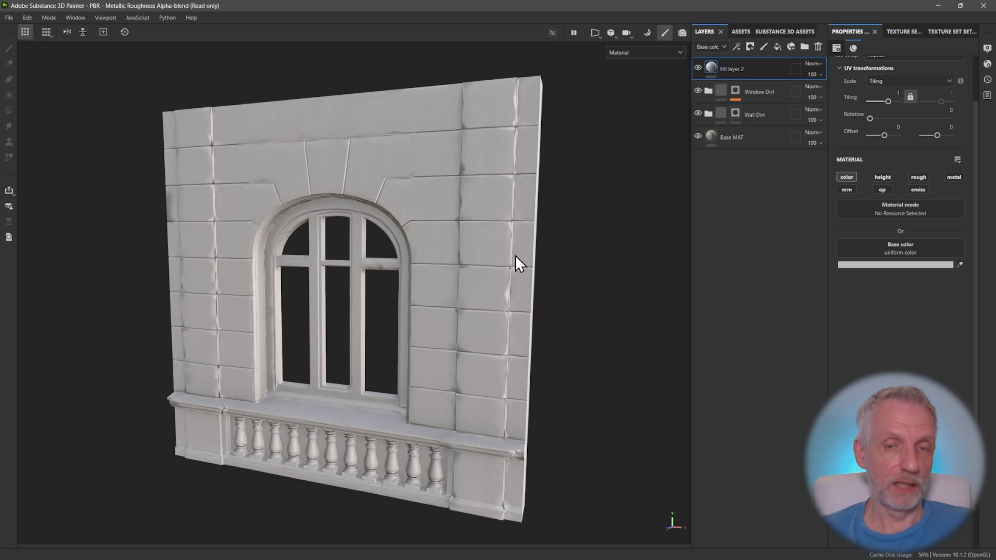
click(872, 266)
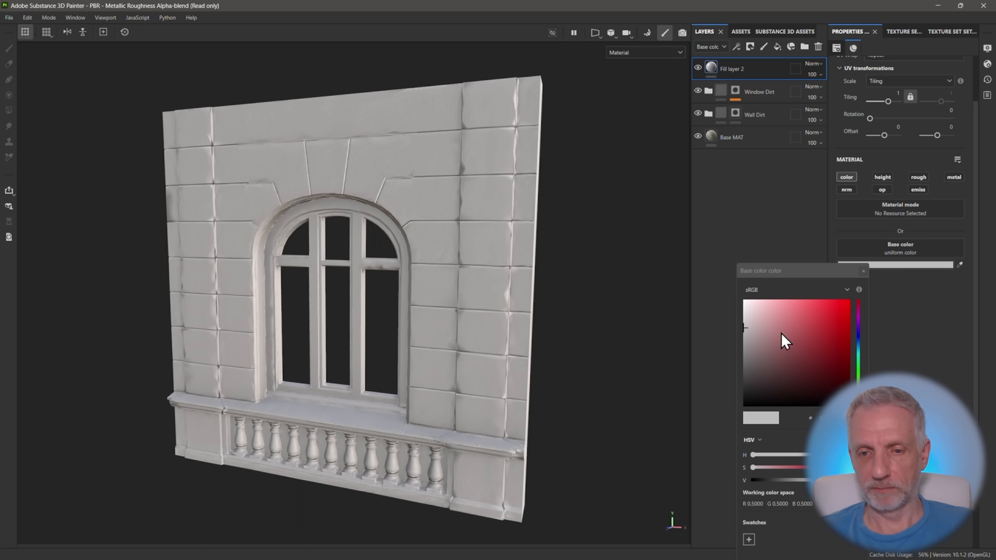
click(858, 372)
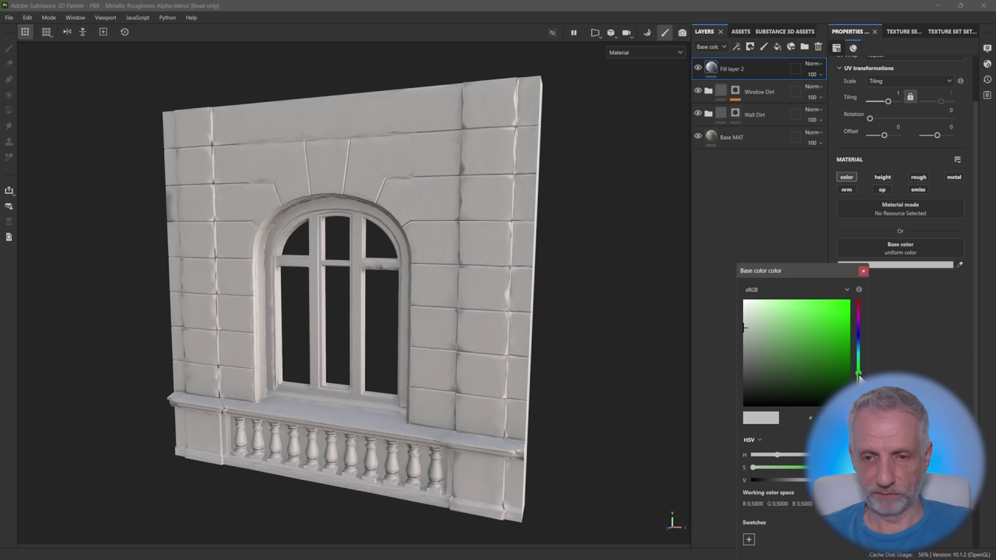
drag(779, 351, 767, 365)
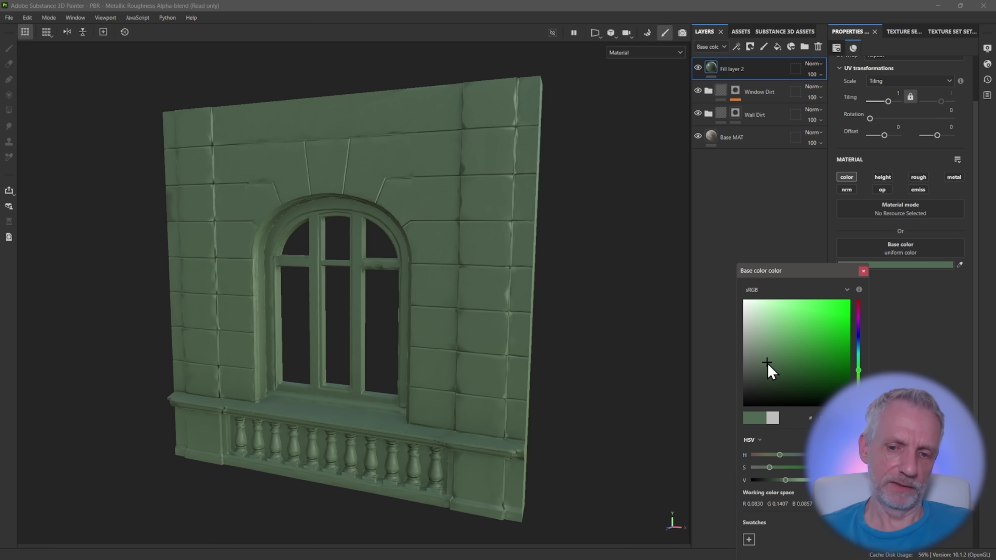
click(768, 362)
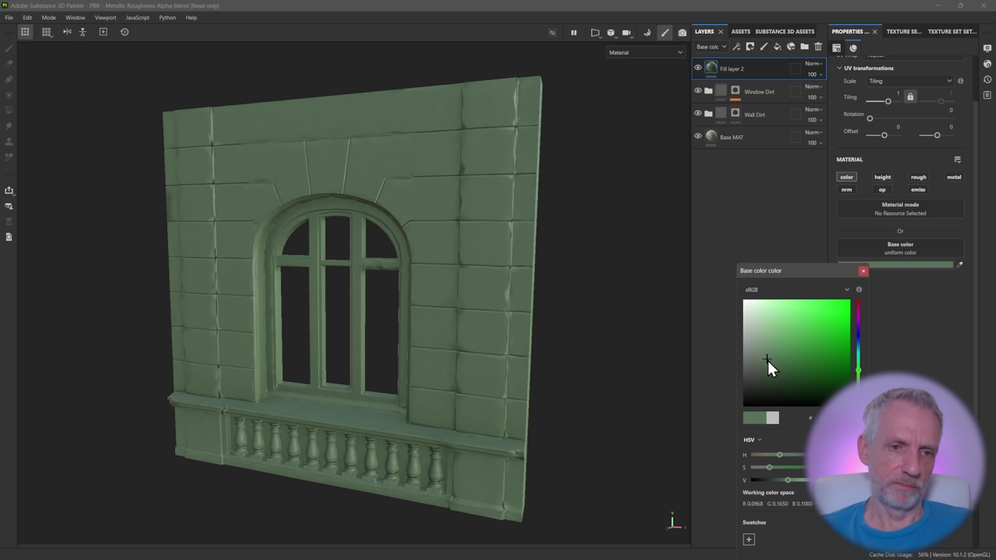
click(863, 271)
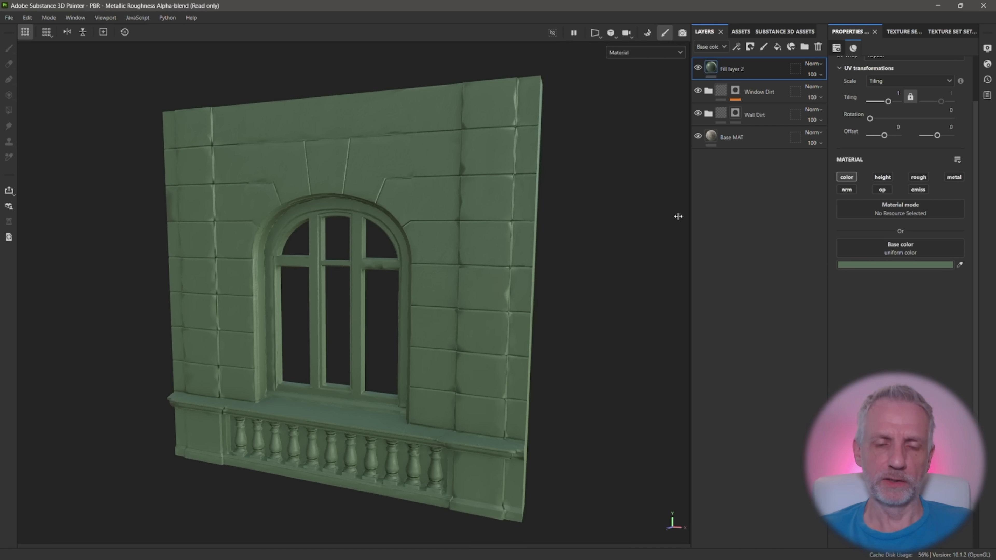
Add a black mask to the green fill layer and apply the Dripping Rust generator to the mask
alt+drag(563, 240, 542, 272)
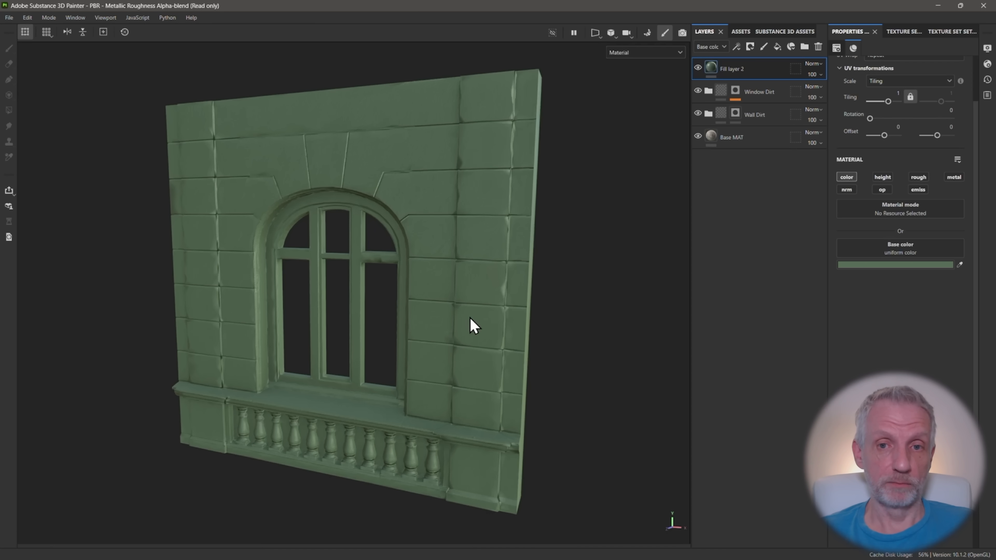
click(749, 47)
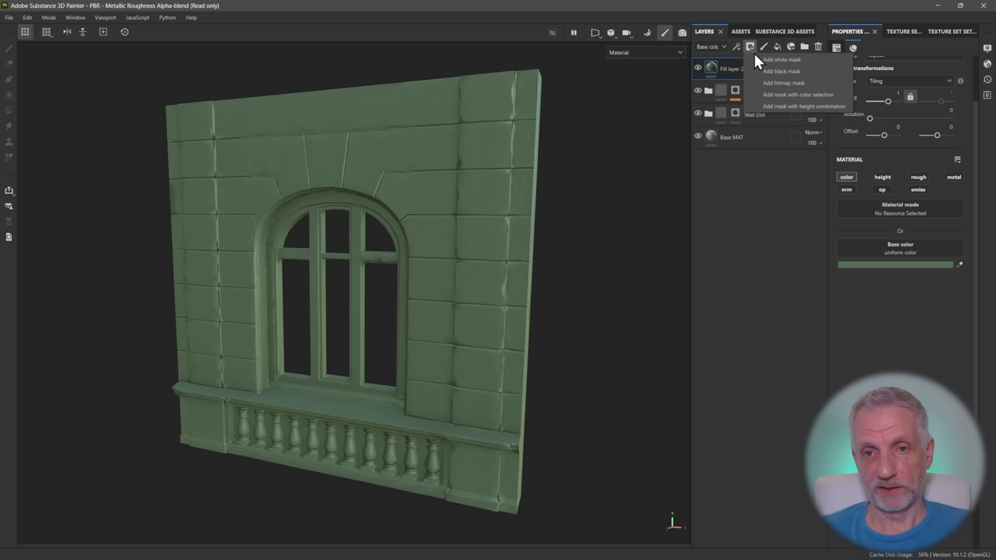
click(781, 71)
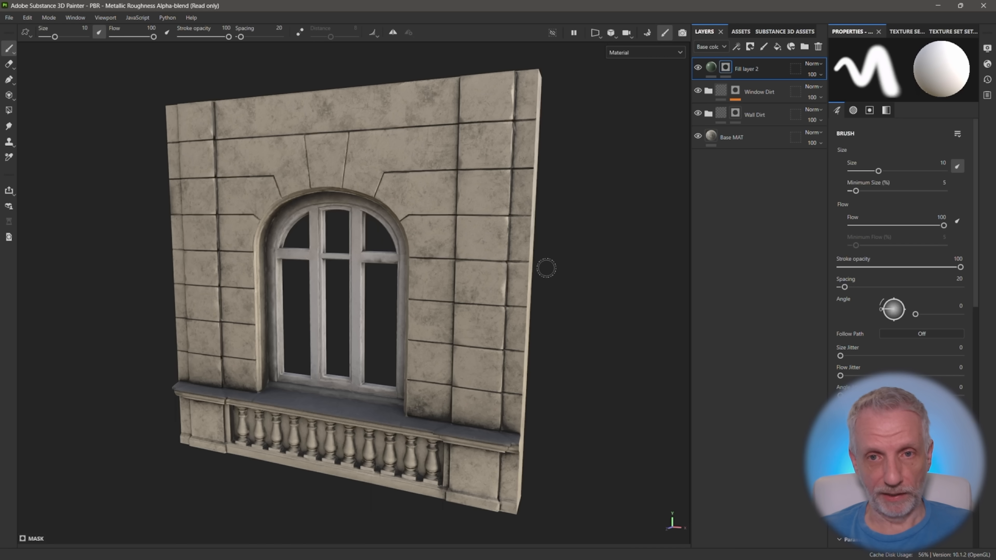
click(737, 47)
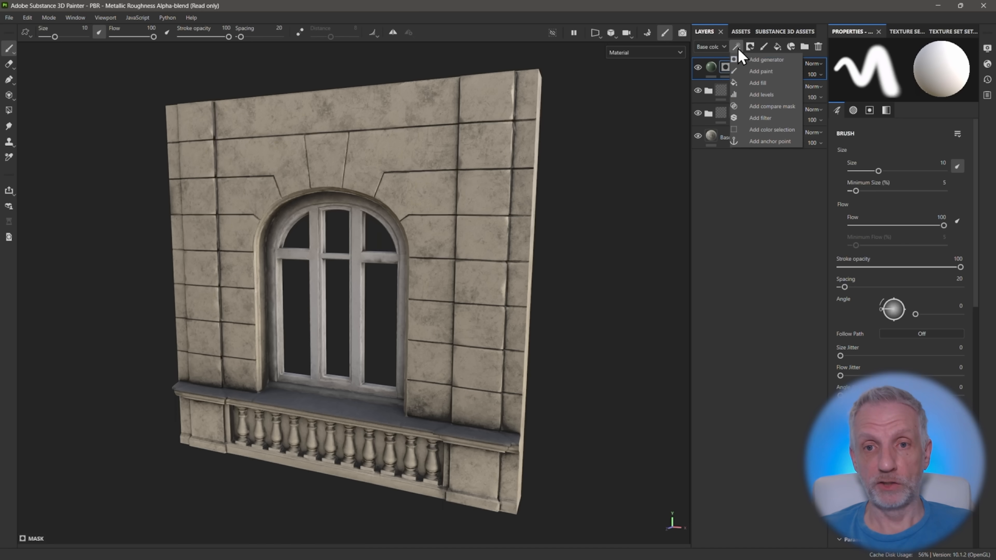
click(743, 60)
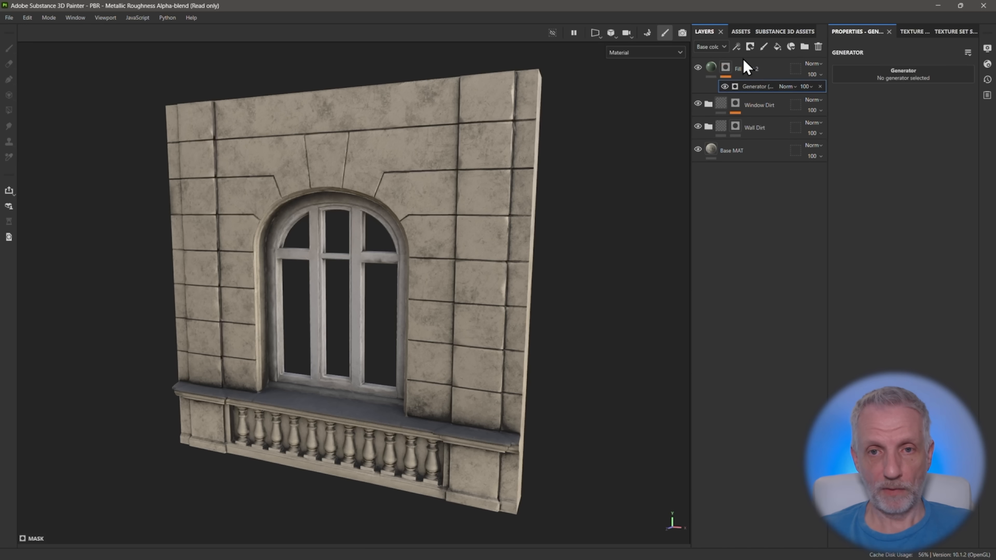
click(902, 78)
text(drip)
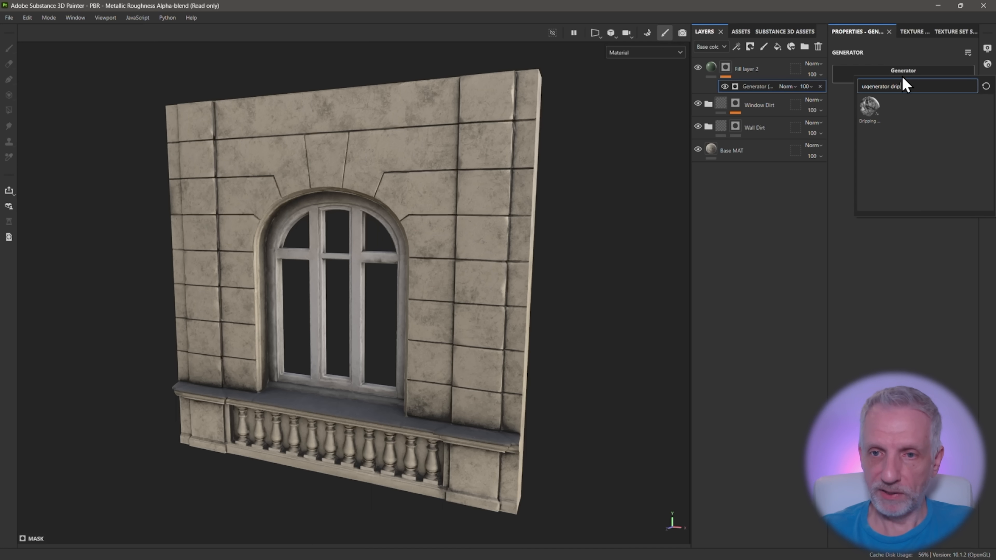
mouse_move(868, 117)
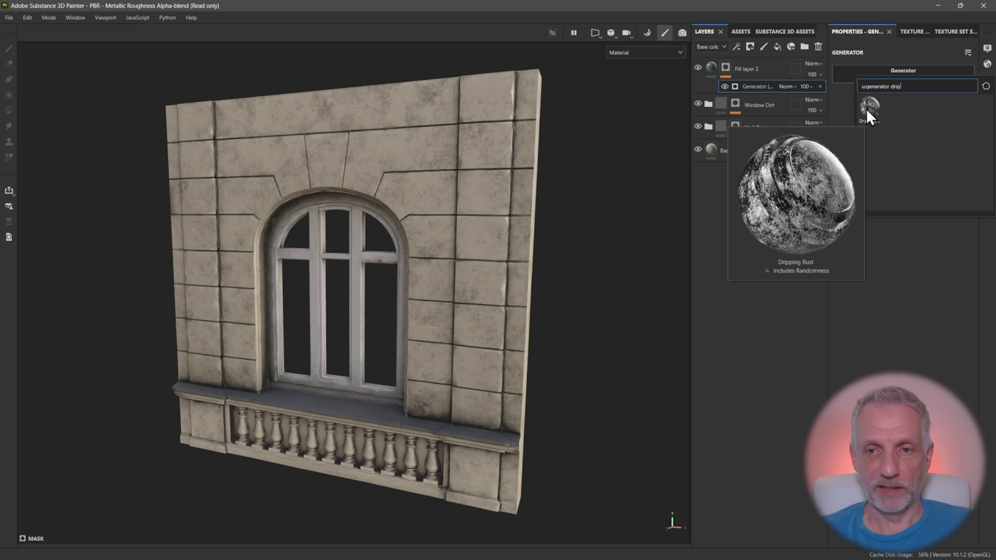
click(867, 113)
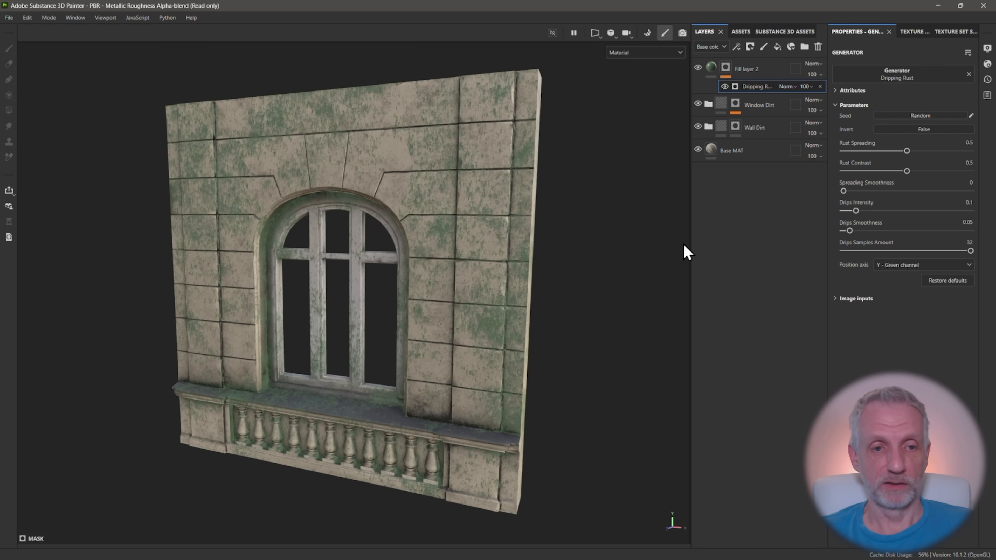
Examine the green drips on the model, hiding the Base MAT layer and both dirt folders, and show them again
alt+drag(530, 256, 540, 281)
scroll(525, 271, up, 3)
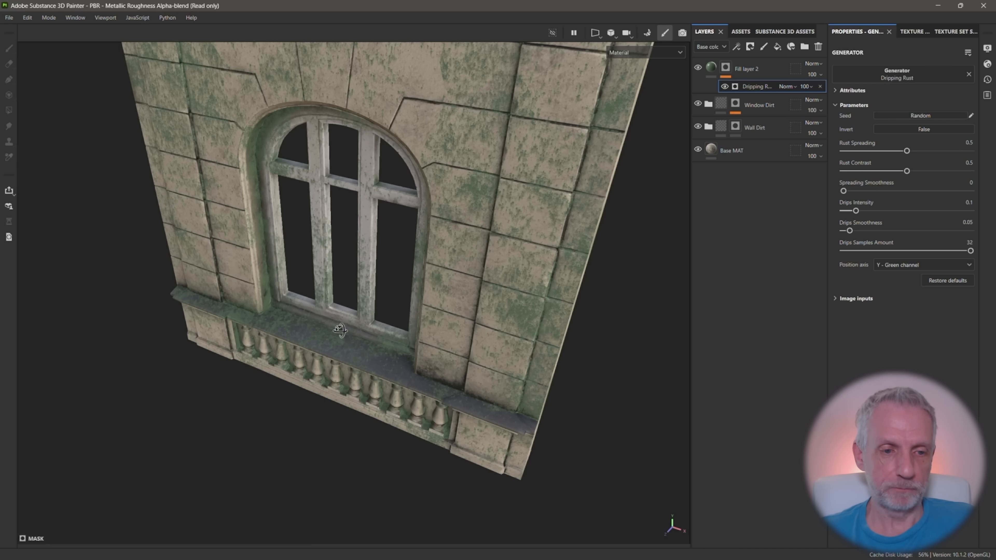
alt+drag(339, 331, 363, 308)
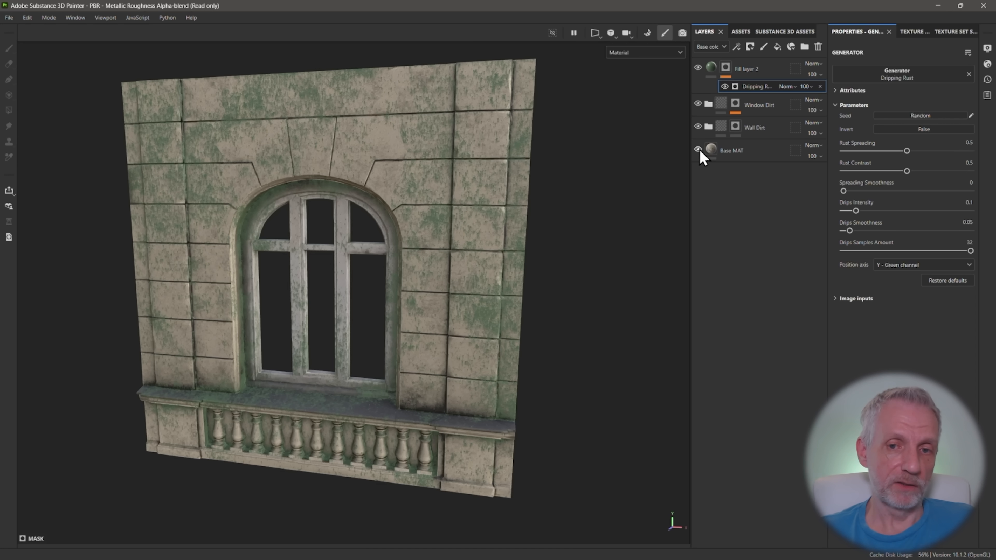
click(698, 150)
click(698, 104)
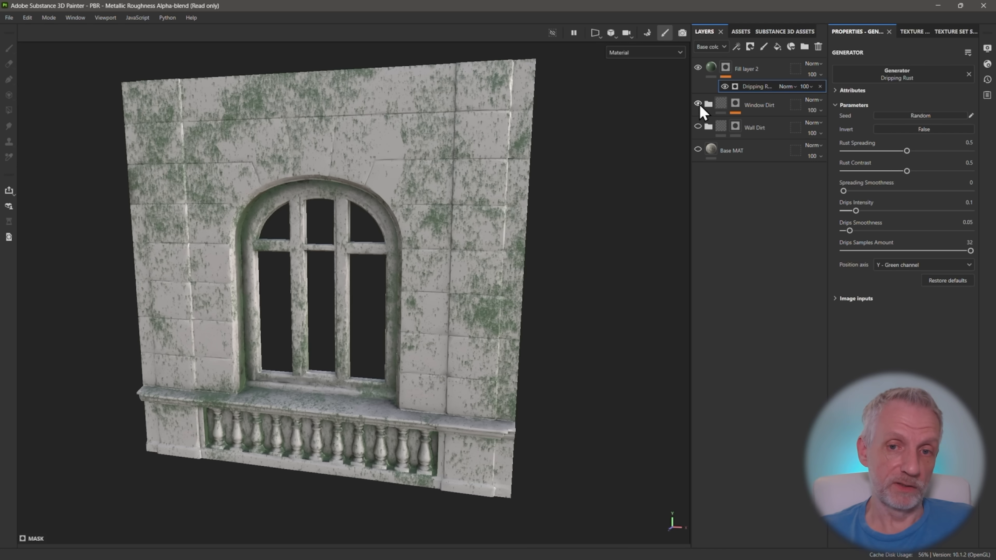
click(698, 104)
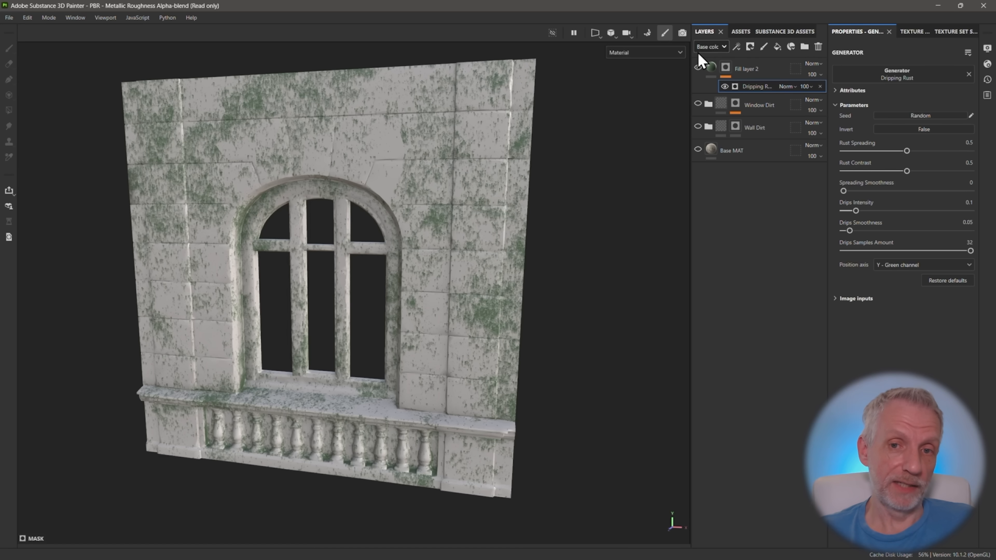
click(698, 103)
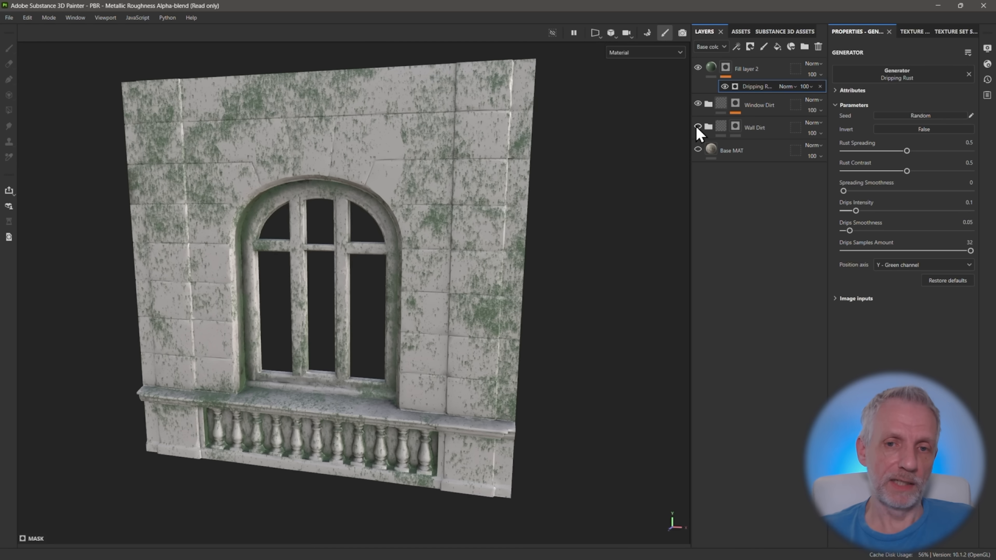
click(698, 126)
click(699, 150)
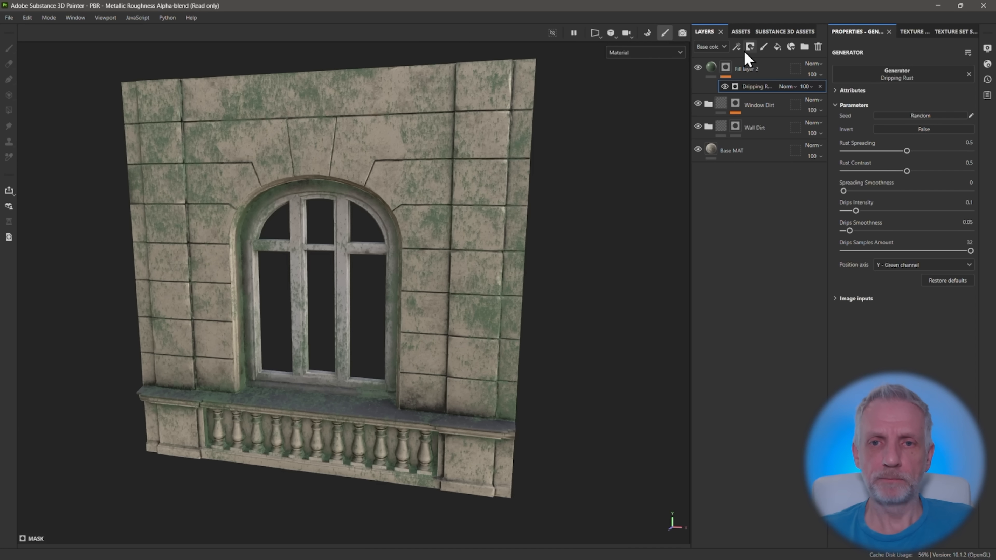
Add a fill layer named Dummy Layer and place it directly beneath the green Fill layer 2
click(777, 47)
drag(710, 67, 710, 95)
drag(710, 96, 710, 118)
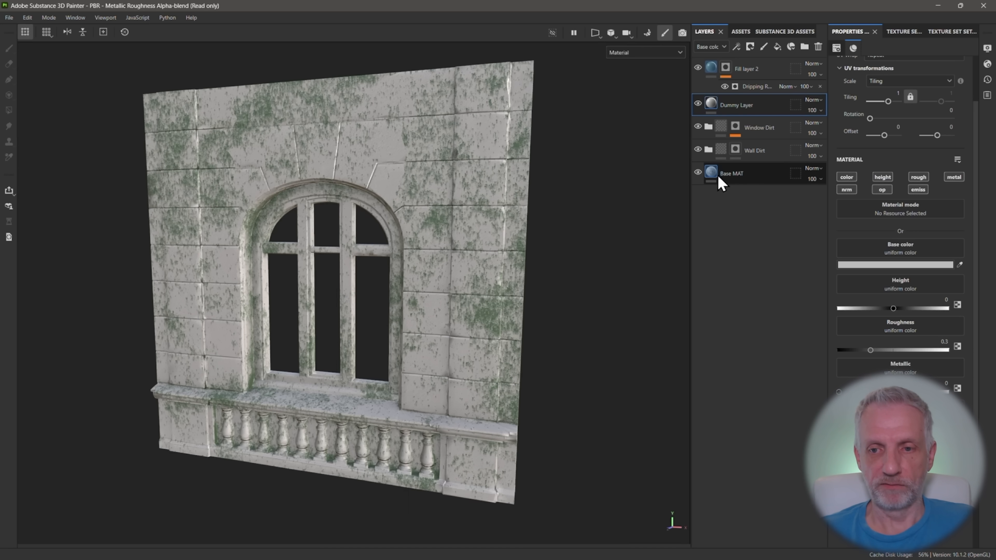
Turn off the Dummy Layer's height channel and give the layer a dark gray base color
click(847, 177)
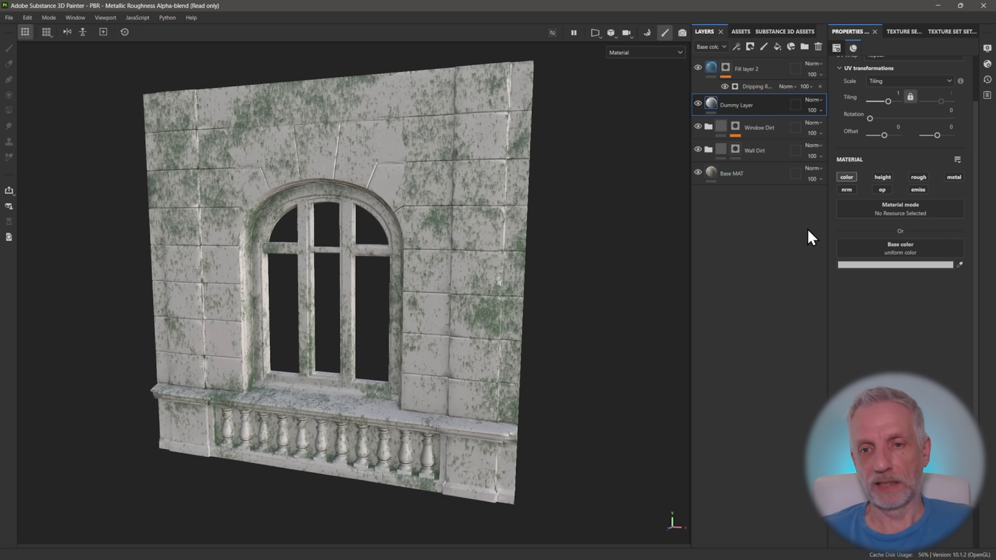
click(883, 179)
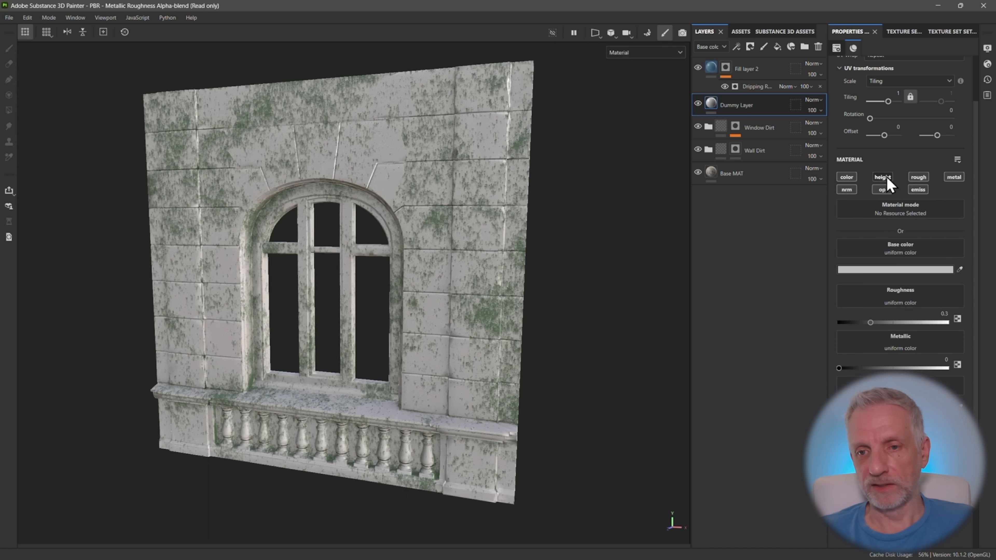
click(895, 265)
Select the Dripping Rust generator on Fill layer 2's mask and randomize its seed several times to vary the drip pattern
scroll(330, 275, up, 1)
click(757, 87)
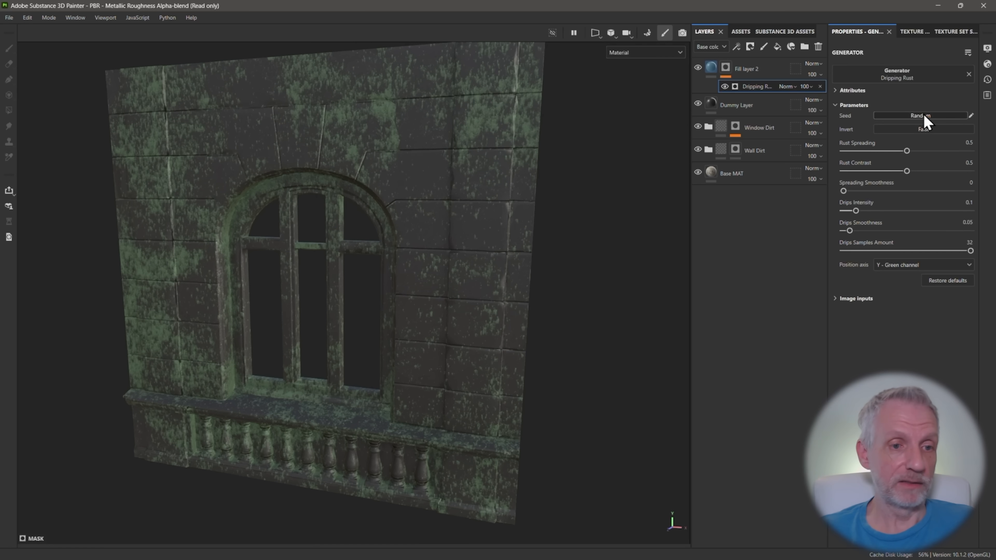
click(924, 116)
click(923, 117)
click(923, 116)
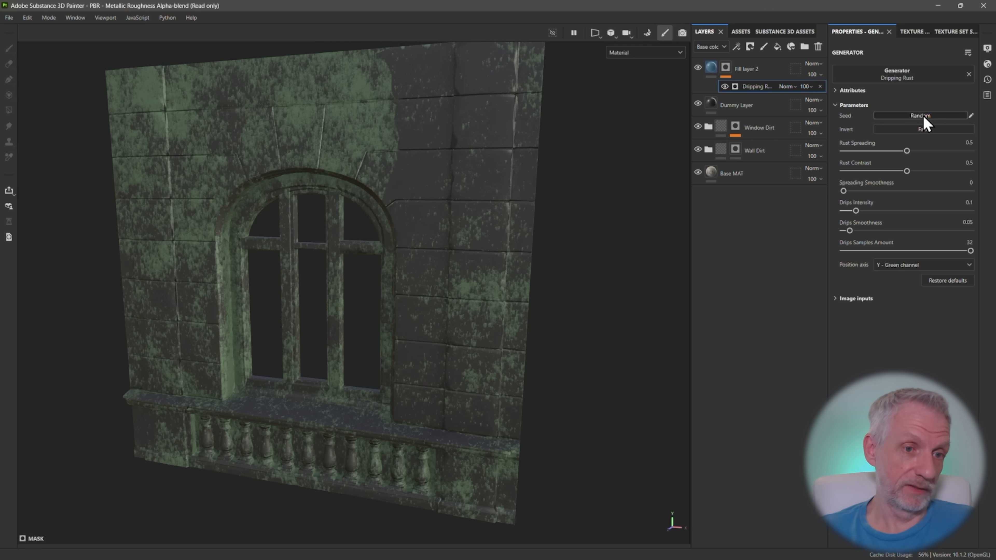
click(924, 116)
click(924, 117)
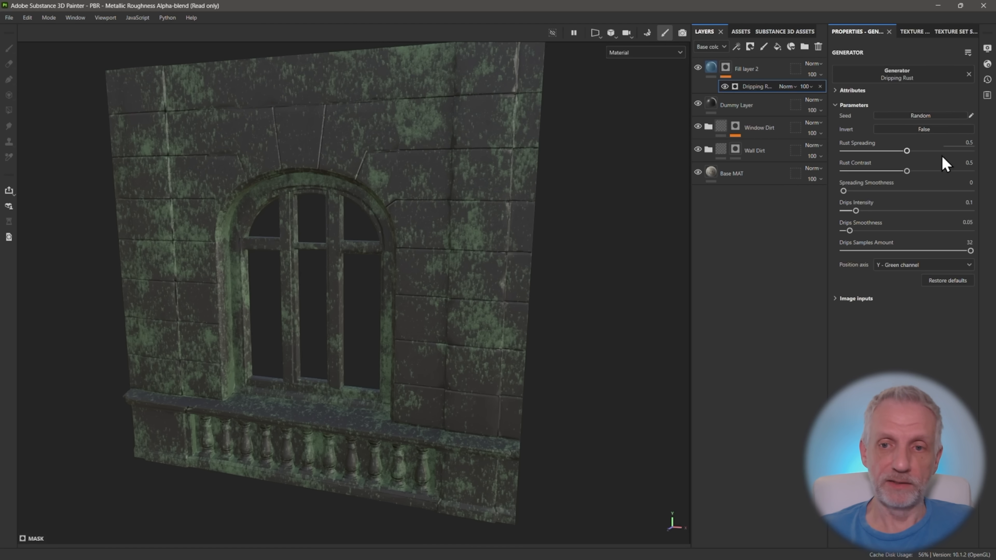
Set the generator's Rust Spreading to 0.55, Rust Contrast to 0.53, Spreading Smoothness to 0.09, Drips Intensity to 0.57 and Drips Smoothness to 0.02
mouse_move(906, 150)
mouse_down()
mouse_move(952, 150)
mouse_move(912, 150)
mouse_up()
drag(906, 171, 911, 171)
drag(856, 210, 918, 214)
mouse_move(843, 191)
mouse_down()
mouse_move(955, 190)
mouse_move(854, 194)
mouse_up()
mouse_move(850, 230)
mouse_down()
mouse_move(887, 231)
mouse_move(848, 244)
mouse_up()
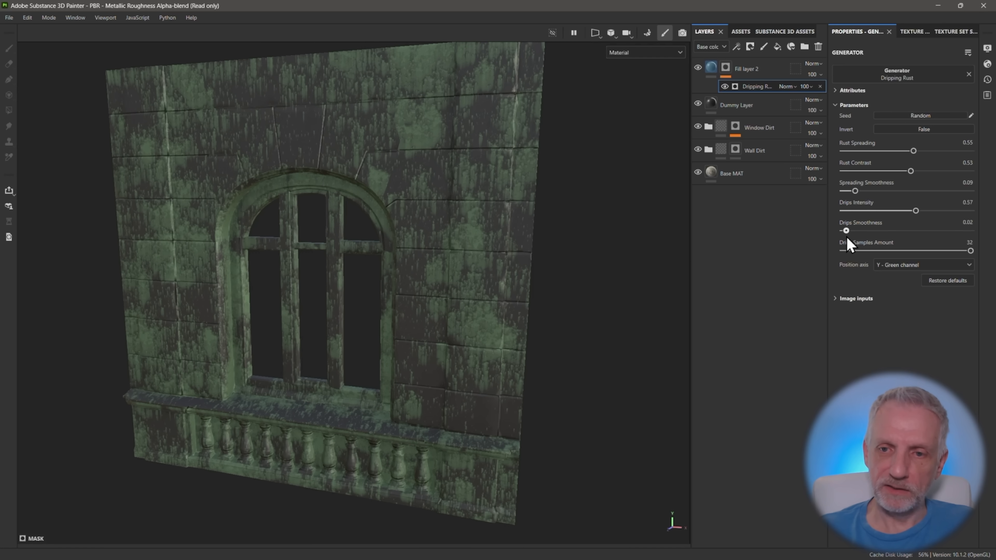
Compare the Dripping Rust mask with Invert set to True and False, finishing with Invert at False
click(912, 129)
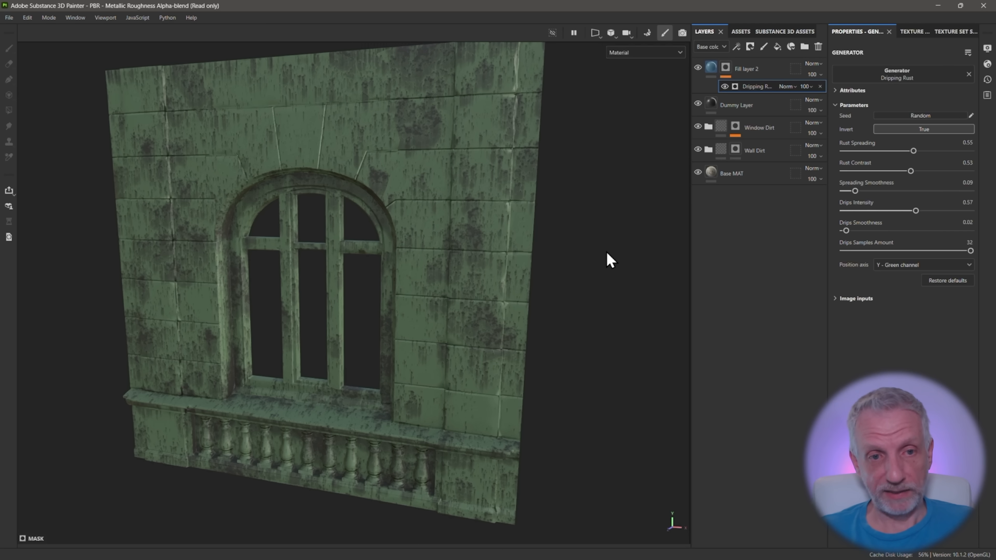
click(903, 127)
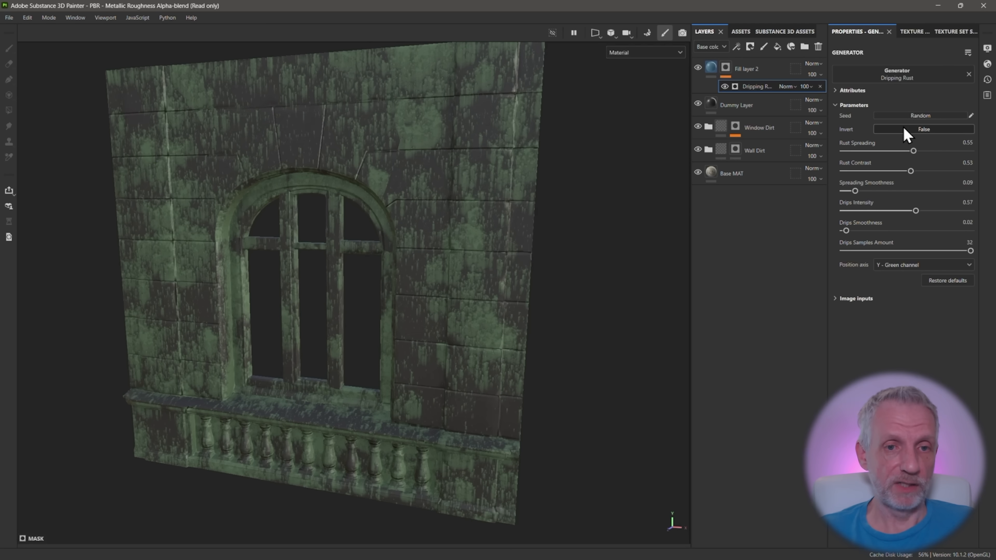
click(903, 127)
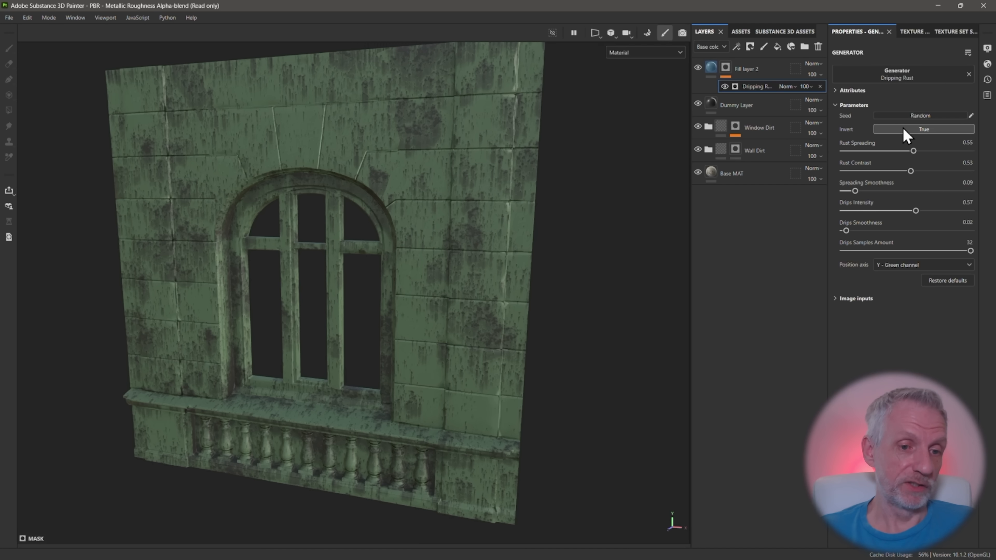
click(902, 127)
click(902, 127)
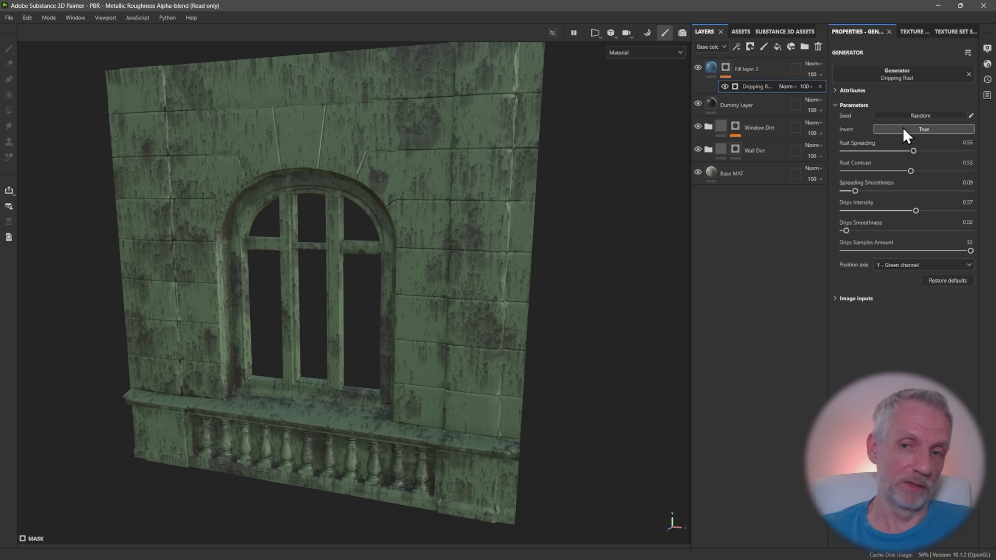
click(903, 126)
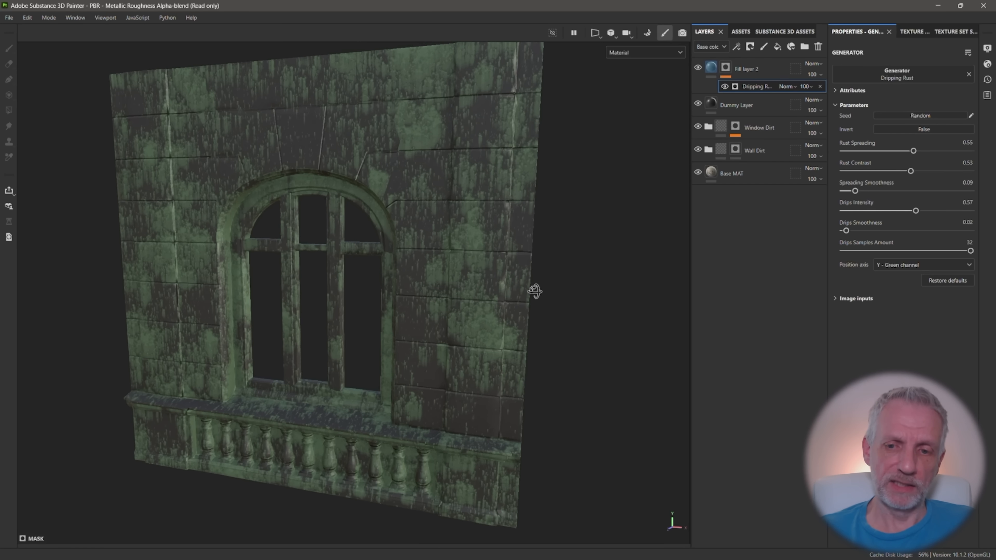
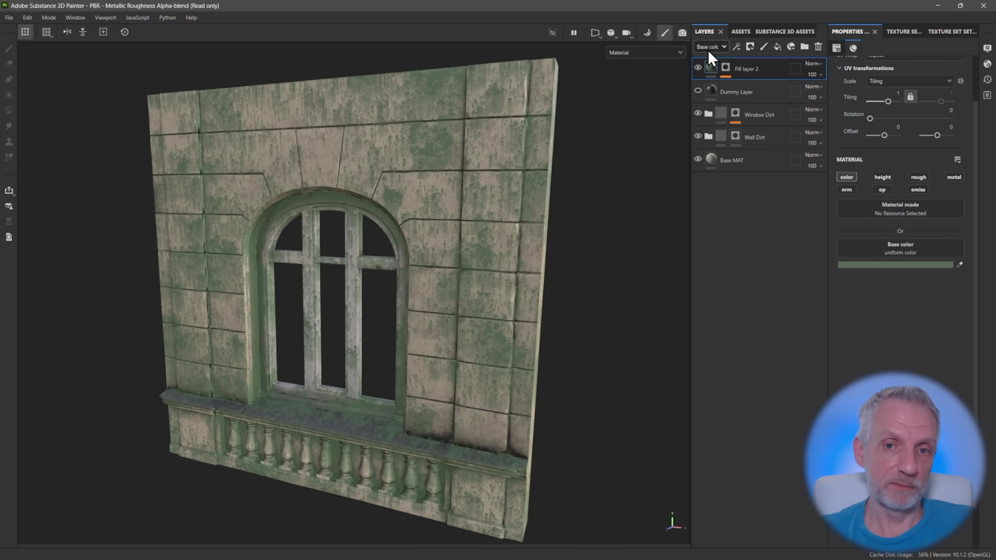
Try a lower base color opacity of about 79 on Fill layer 2, finishing back at 100
click(724, 47)
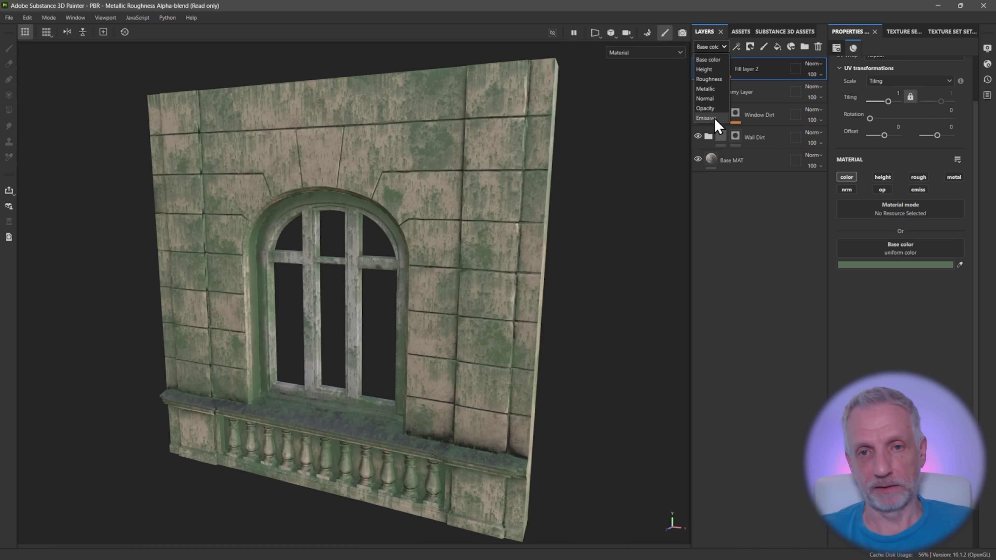
click(715, 60)
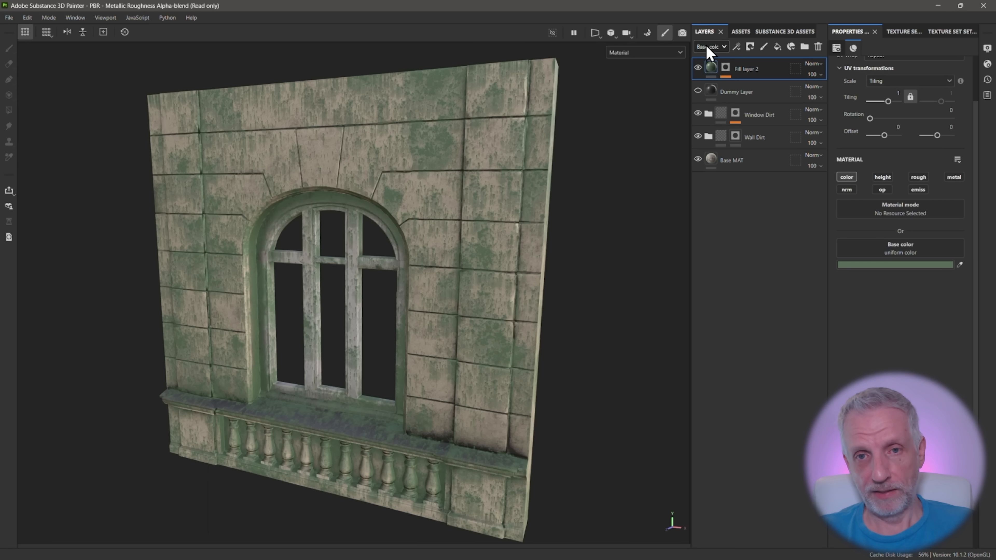
click(821, 74)
drag(855, 94, 835, 95)
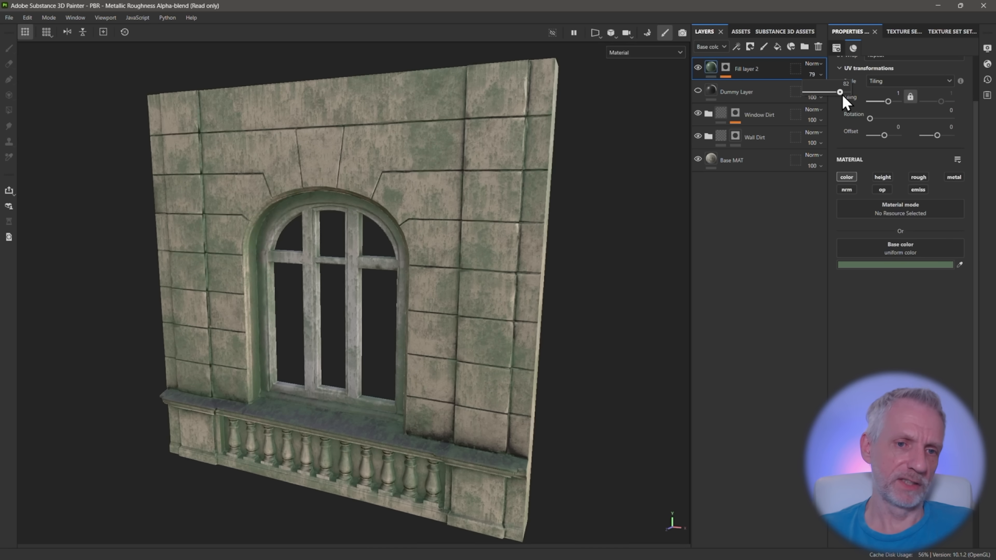
drag(835, 94, 856, 92)
Set the Dripping Rust generator's Rust Spreading to 0.51, Rust Contrast to 0.45 and Drips Intensity to 0.5 on Fill layer 2's mask
alt+drag(540, 271, 392, 243)
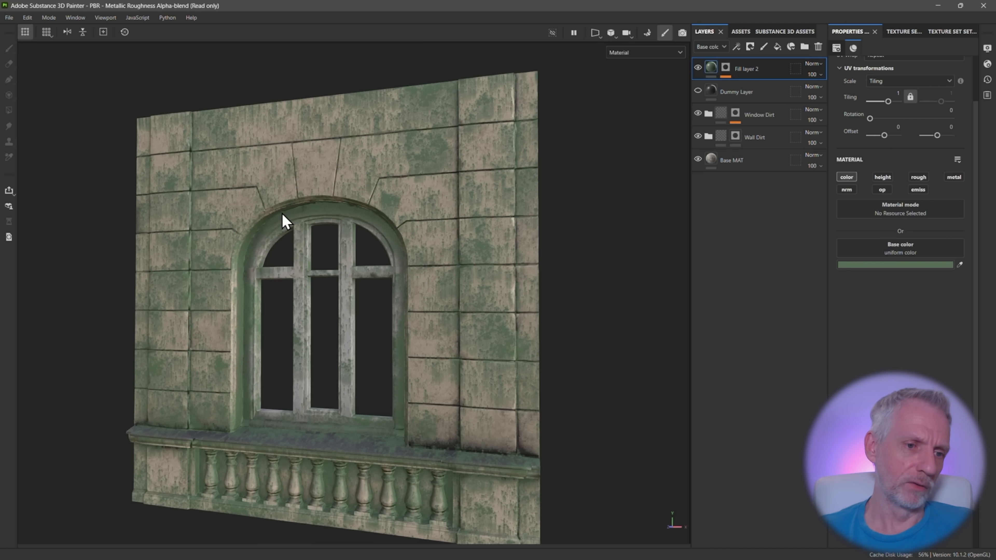
alt+drag(251, 238, 281, 297)
click(726, 68)
click(757, 87)
drag(919, 151, 908, 151)
alt+drag(549, 251, 584, 245)
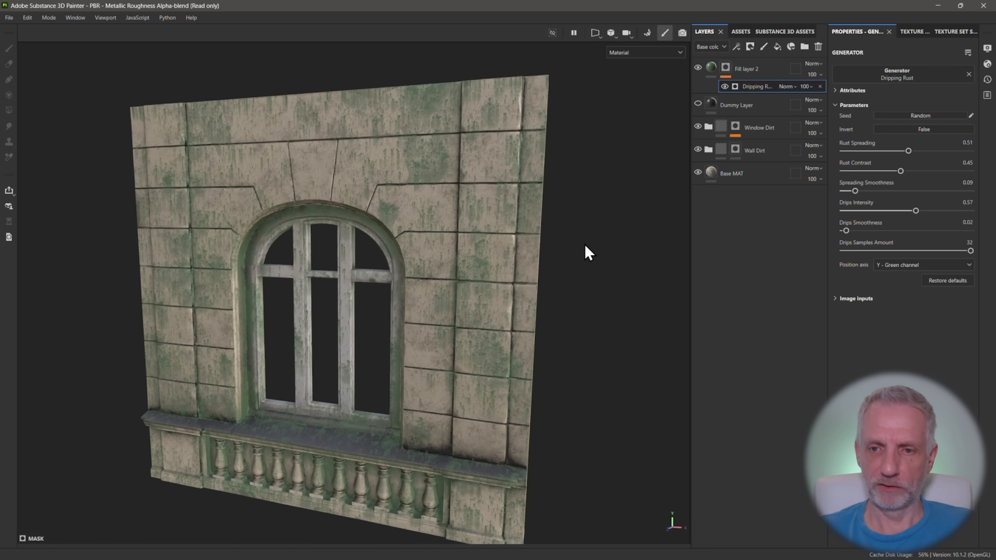
alt+drag(498, 200, 524, 192)
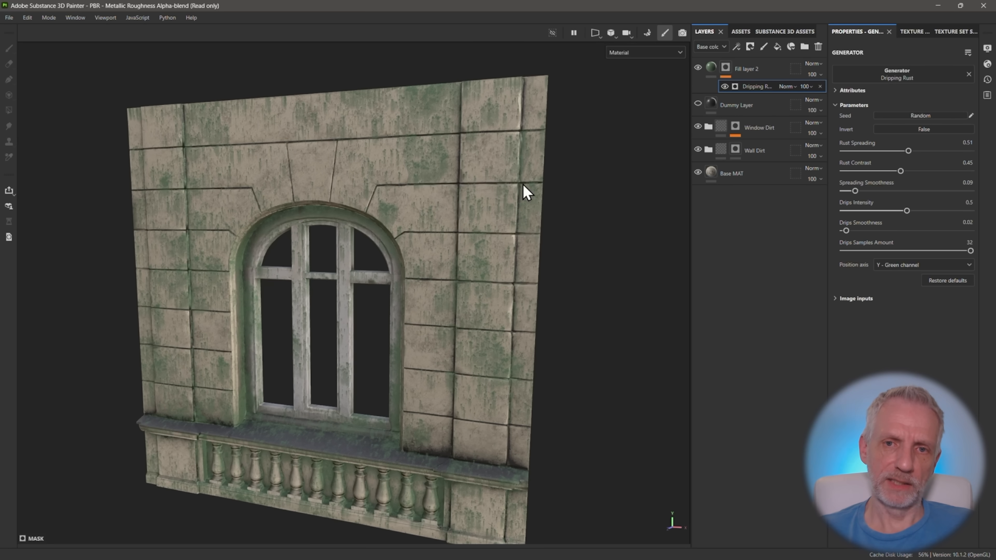
Lower Fill layer 2's base color opacity to 82 and rename the layer Green Leaks
click(717, 70)
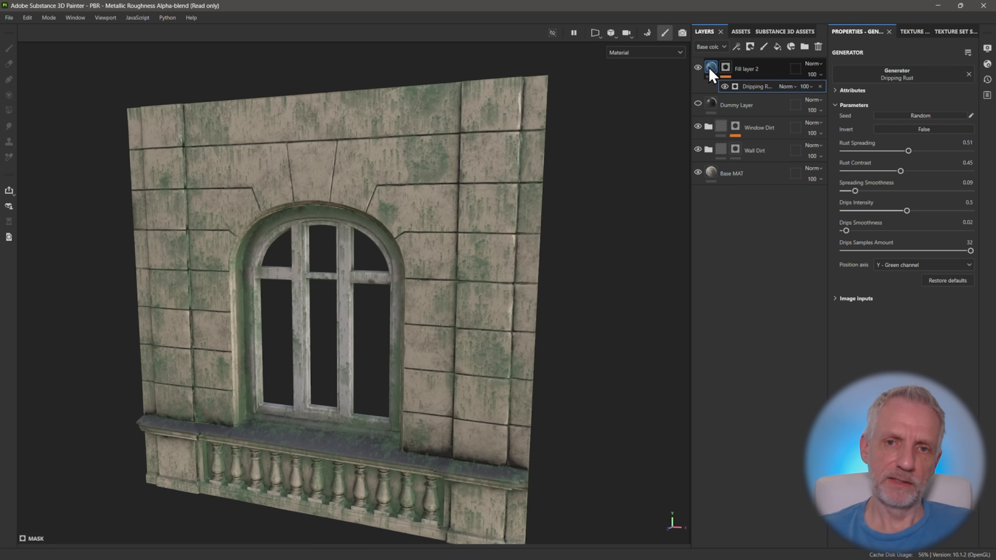
click(812, 74)
mouse_move(847, 92)
mouse_down()
mouse_move(826, 93)
mouse_move(838, 94)
mouse_up()
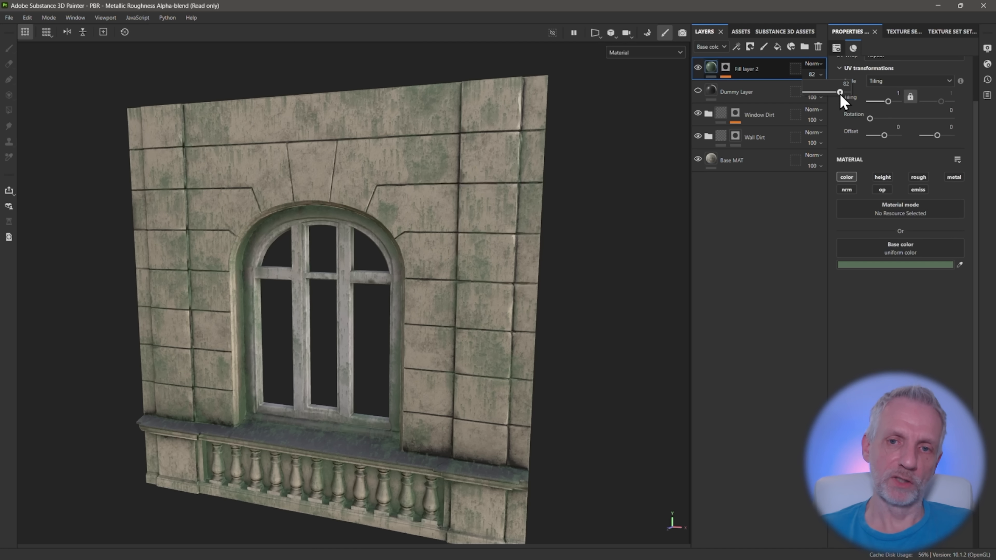
alt+drag(601, 190, 580, 204)
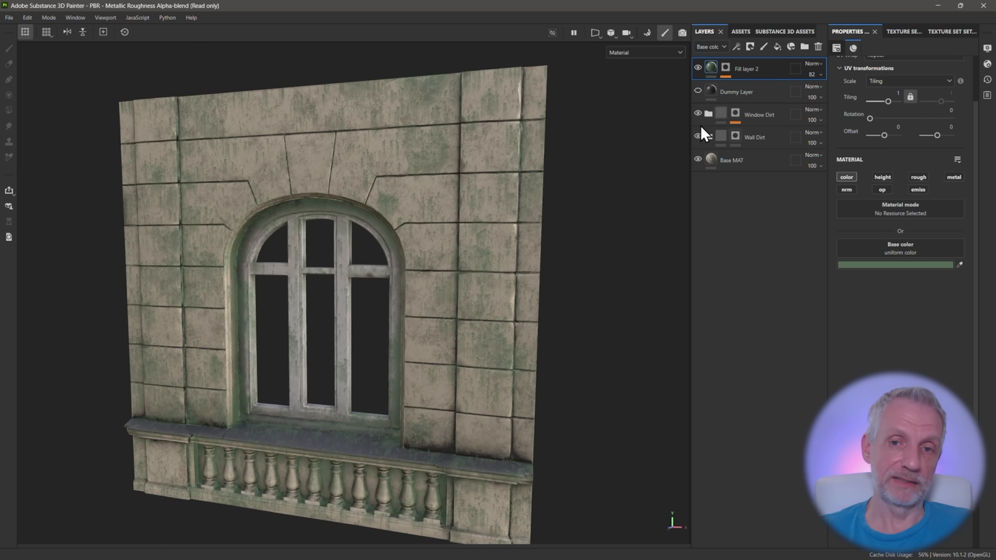
double_click(749, 69)
text(Green Leaks)
key(Return)
Duplicate the Base MAT layer and move the copy to the top of the layer stack, above Green Leaks
alt+drag(568, 235, 543, 235)
scroll(542, 234, down, 2)
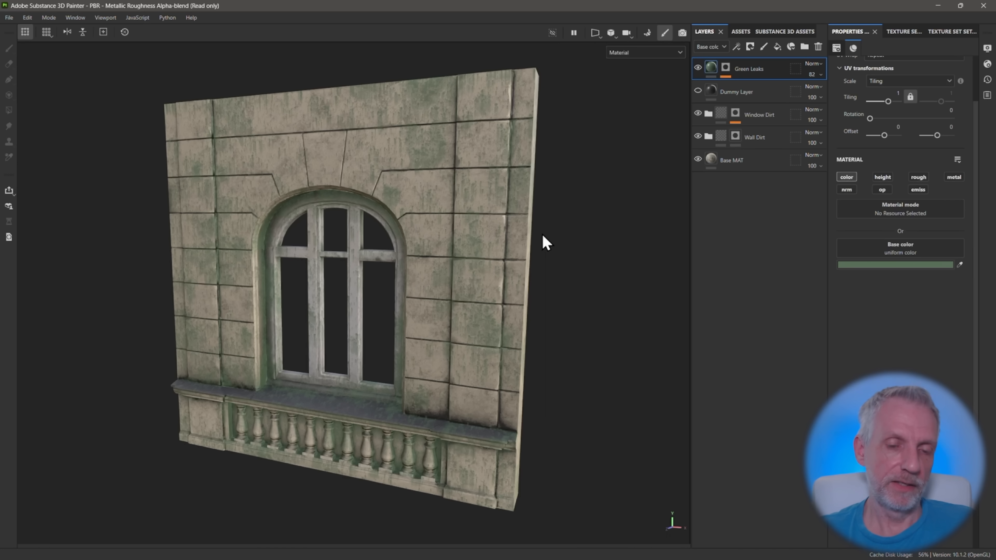
alt+drag(524, 245, 479, 244)
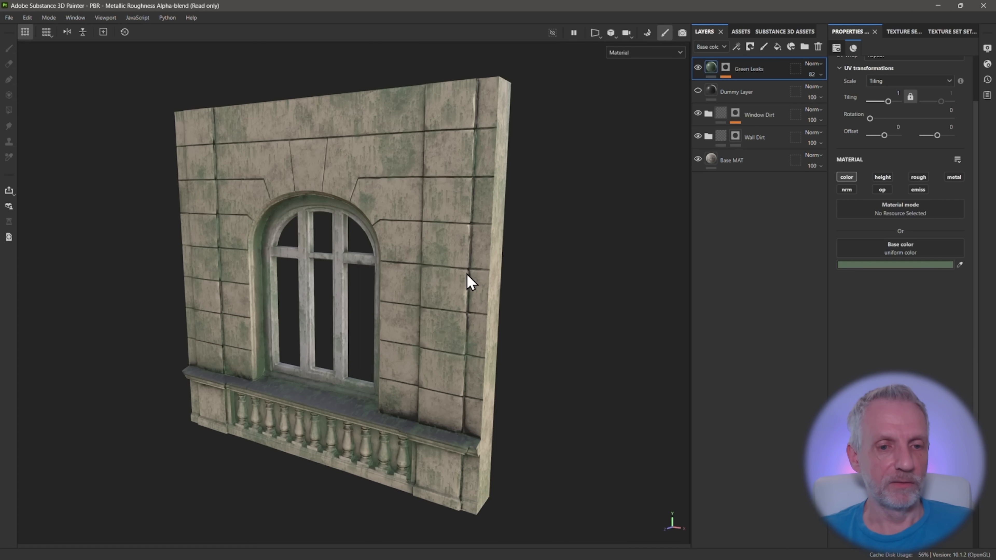
scroll(498, 236, up, 5)
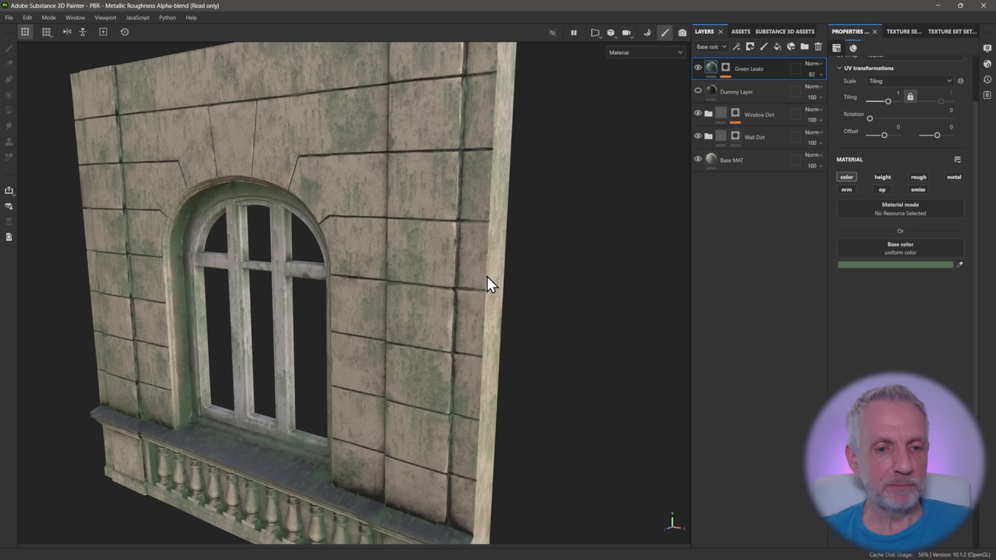
alt+drag(487, 277, 480, 256)
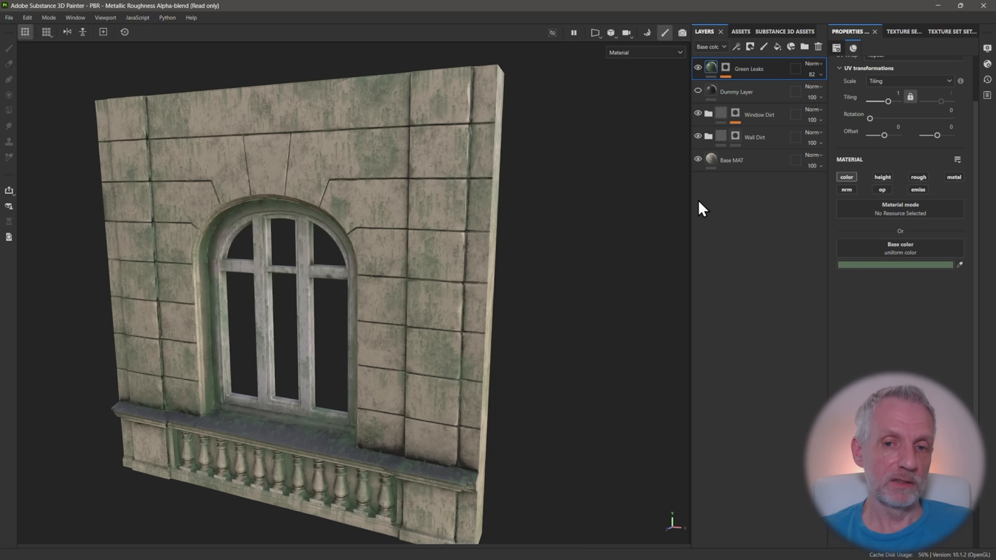
mouse_move(711, 160)
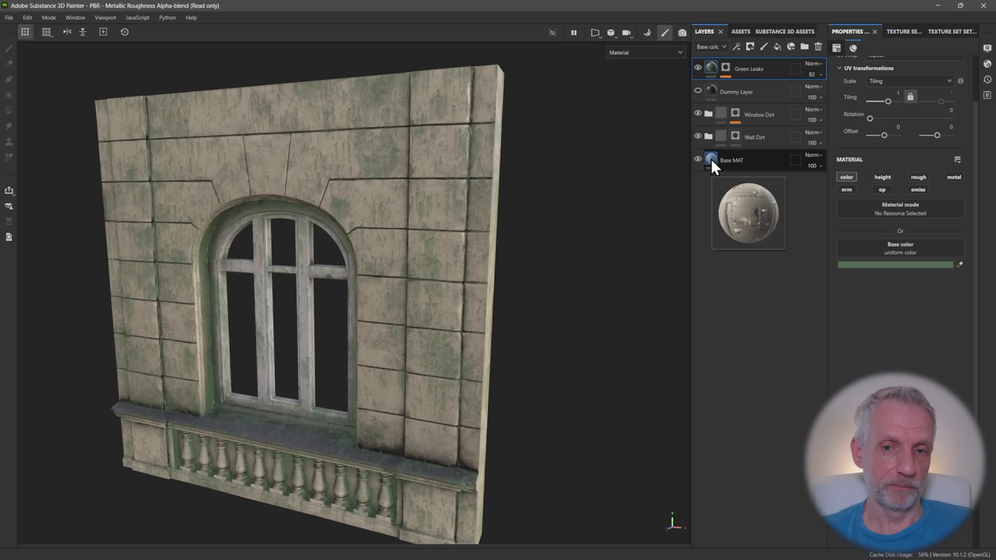
click(759, 158)
key(ctrl+d)
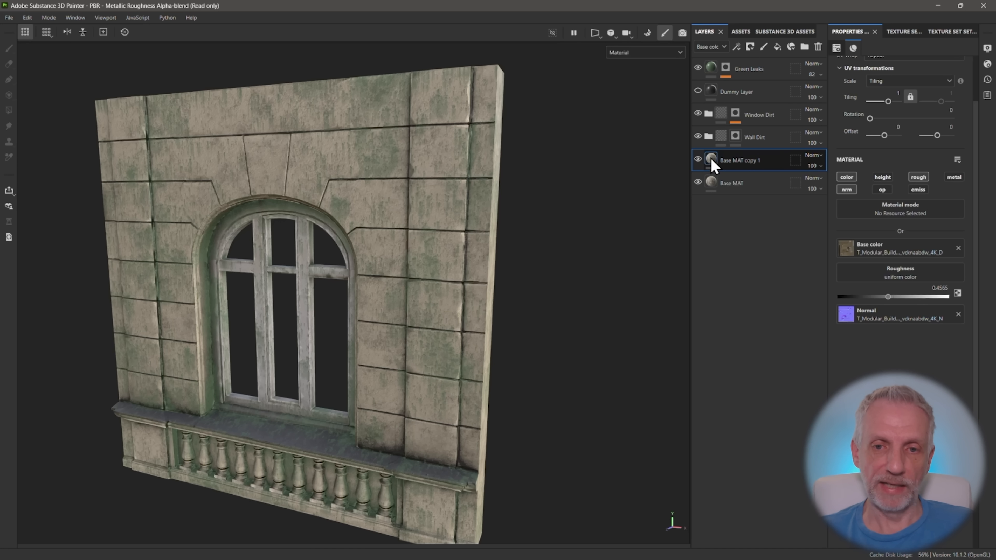
drag(715, 162, 711, 64)
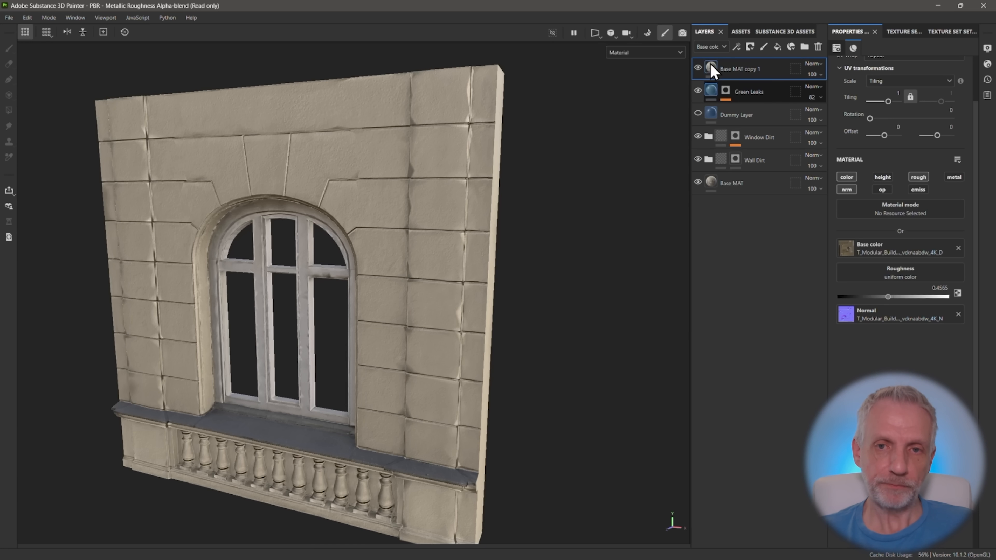
Add a base color Levels effect to the copied Base MAT layer, with output white at 0.636 and midtone at 1.502
alt+drag(485, 222, 451, 229)
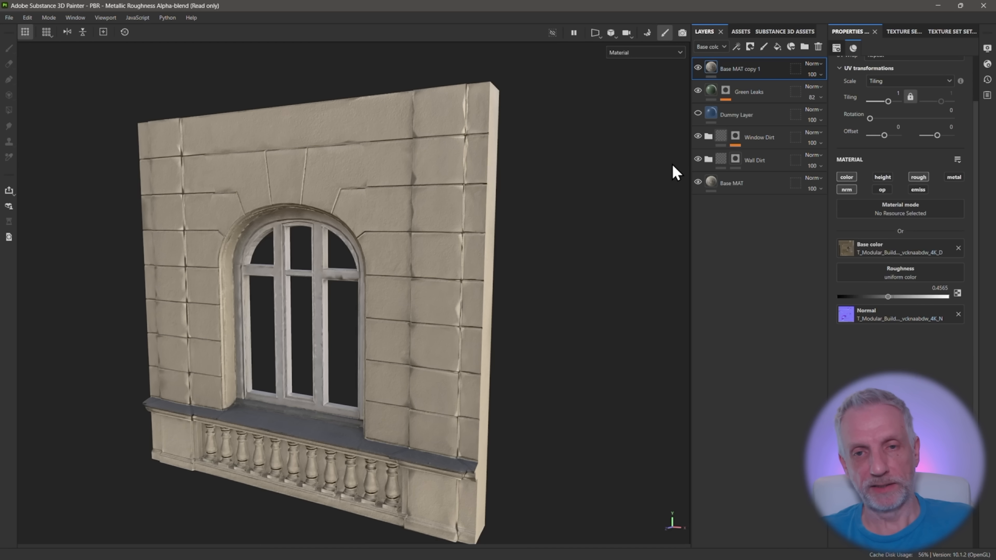
click(736, 47)
click(760, 95)
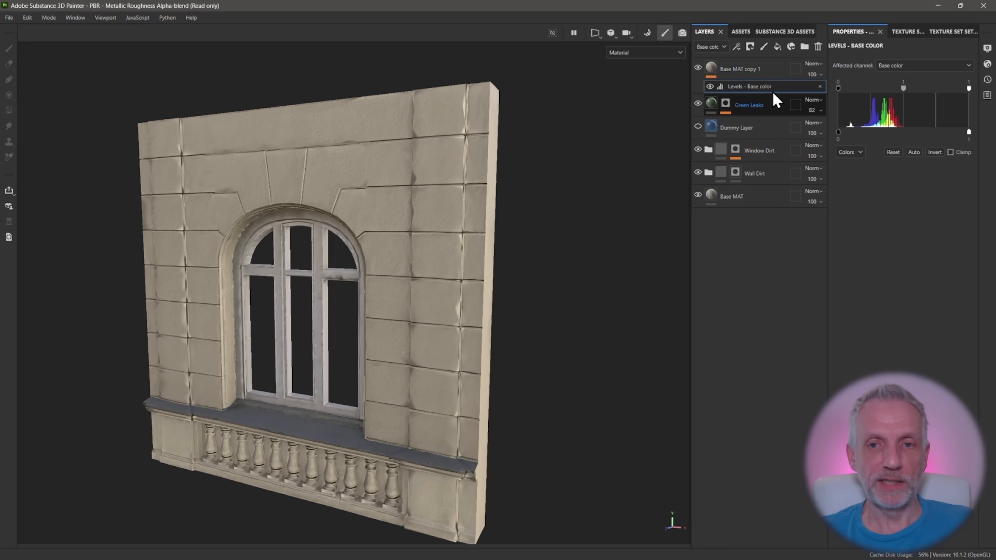
alt+middle_drag(495, 233, 533, 211)
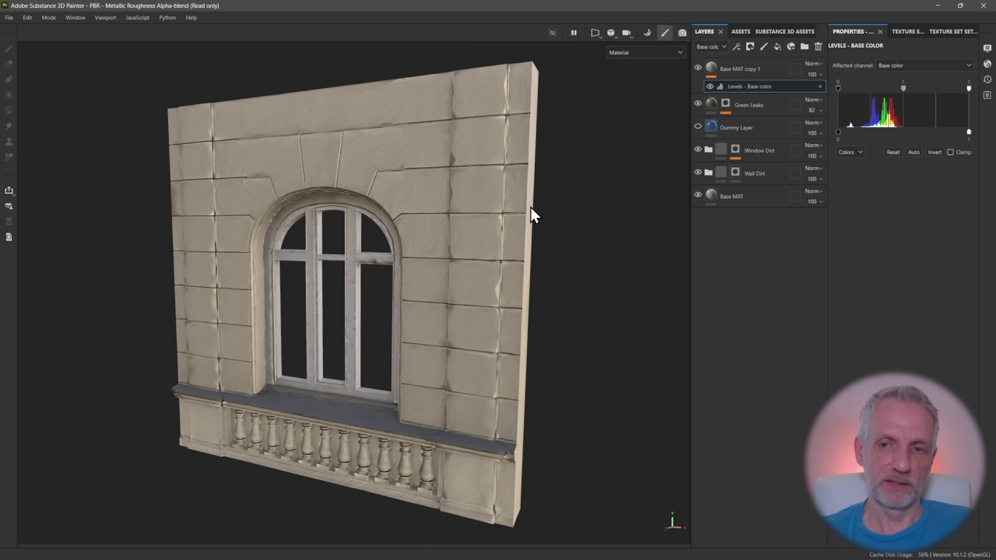
drag(968, 132, 932, 132)
mouse_move(968, 90)
mouse_down()
mouse_move(915, 94)
mouse_move(977, 92)
mouse_up()
mouse_move(903, 89)
mouse_down()
mouse_move(894, 89)
mouse_move(915, 89)
mouse_move(906, 89)
mouse_up()
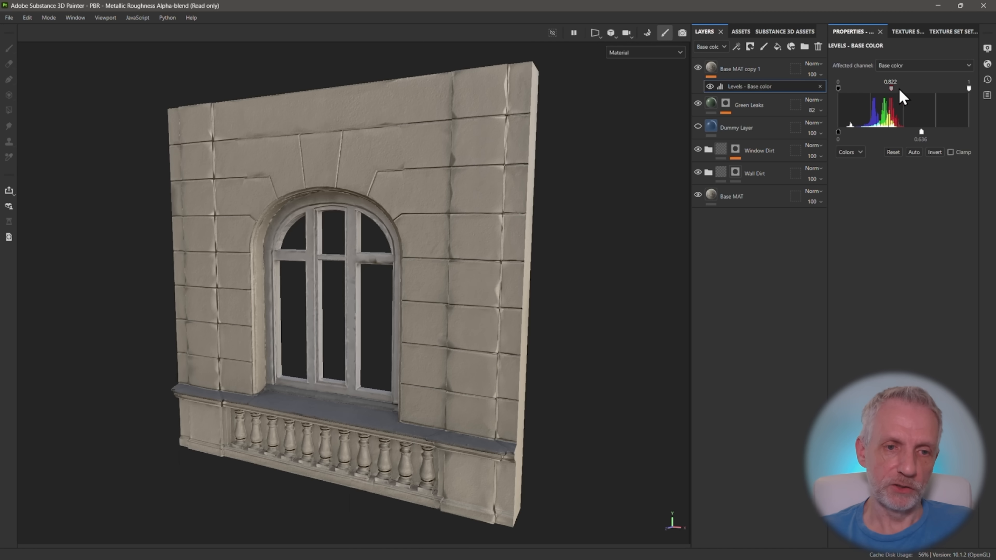
Refine the copied layer's Levels effect to a midtone of 1.613 and an output white of 0.669
scroll(518, 226, up, 2)
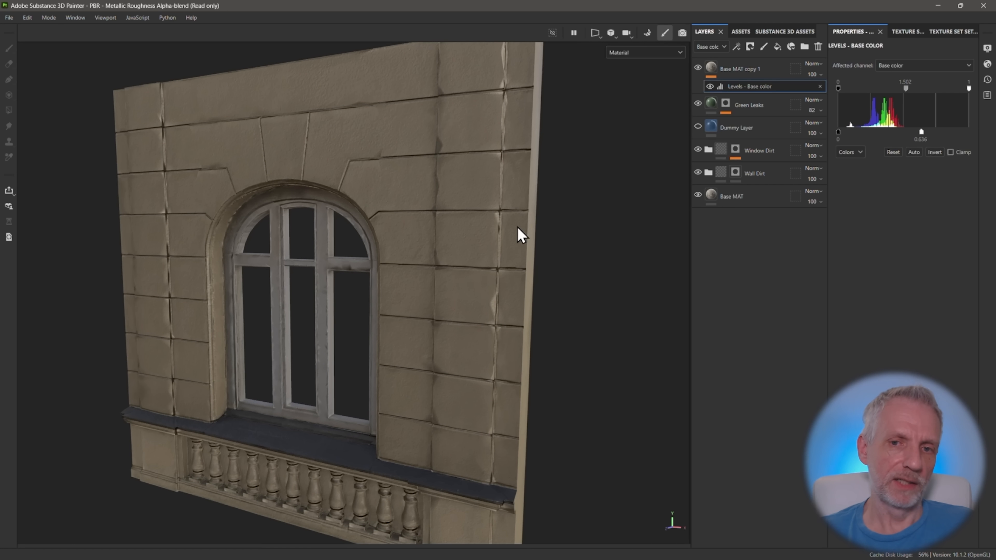
alt+drag(490, 231, 520, 224)
alt+middle_drag(520, 224, 559, 232)
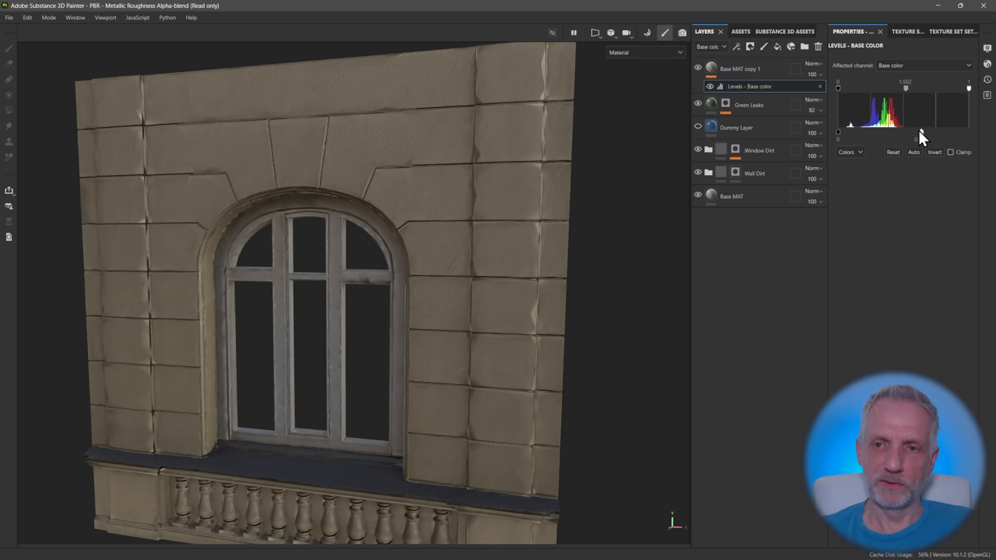
drag(906, 90, 907, 91)
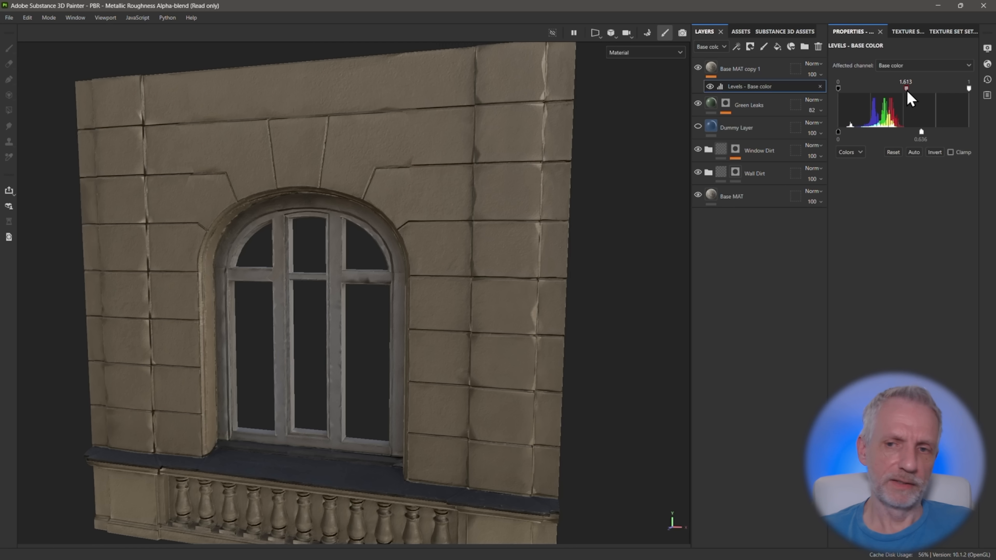
drag(922, 133, 926, 132)
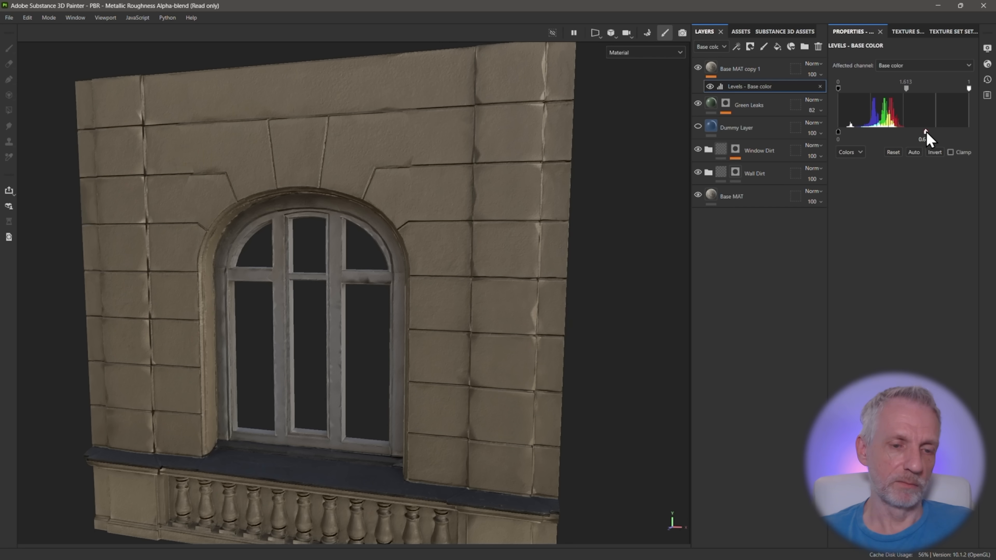
alt+drag(451, 257, 425, 258)
scroll(427, 257, down, 3)
alt+middle_drag(432, 254, 432, 262)
scroll(432, 263, up, 2)
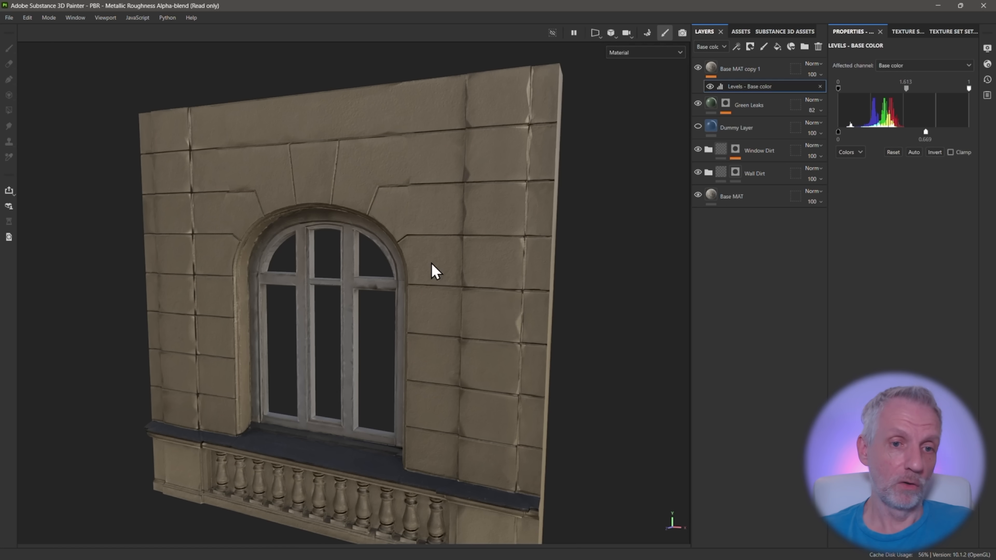
Rename the darkened Base MAT copy as Darker MAT
mouse_move(439, 258)
alt+mouse_down()
mouse_move(450, 256)
mouse_move(439, 260)
alt+mouse_up()
double_click(743, 70)
text(Darker MAT)
key(Return)
Add a black mask to the Darker MAT layer and place an empty generator effect on that mask
alt+middle_drag(440, 260, 459, 235)
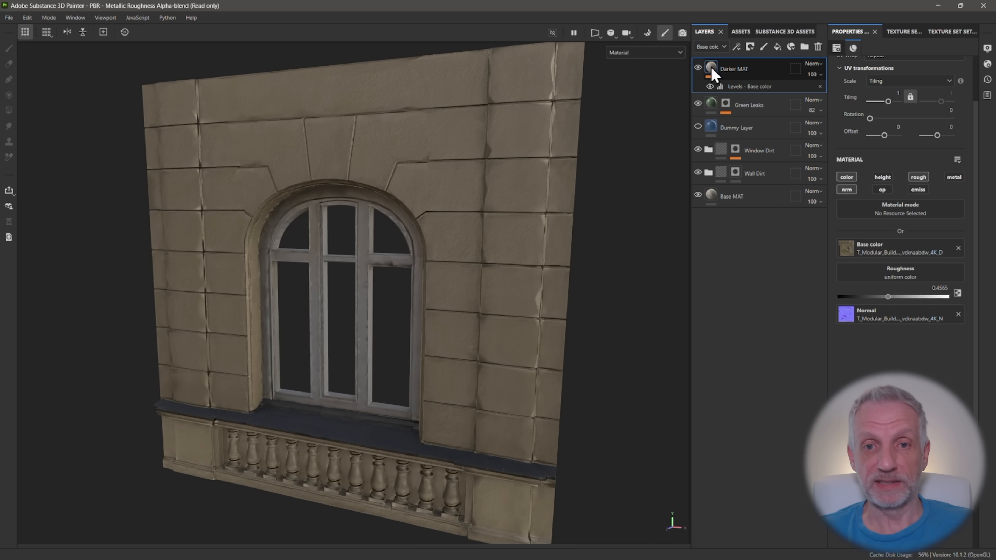
click(752, 50)
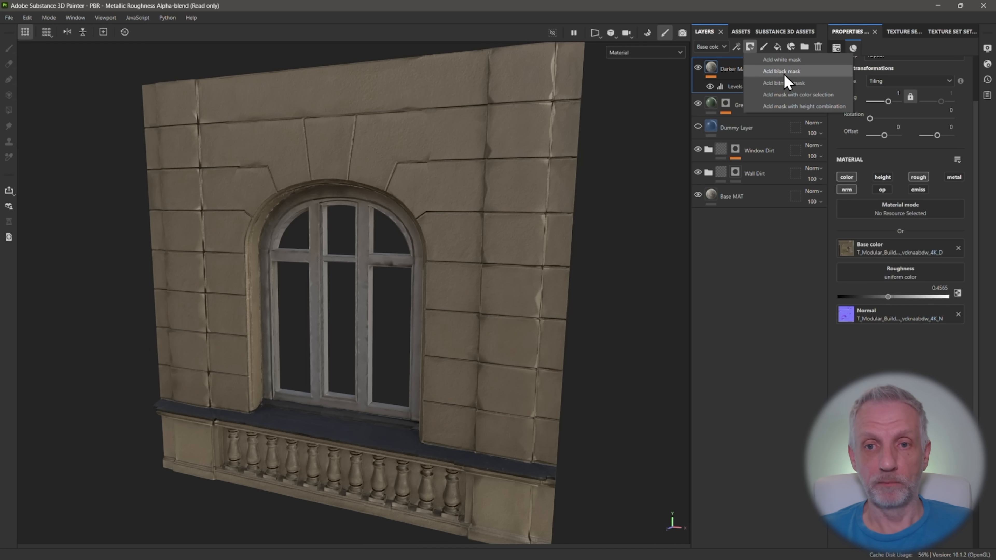
click(784, 73)
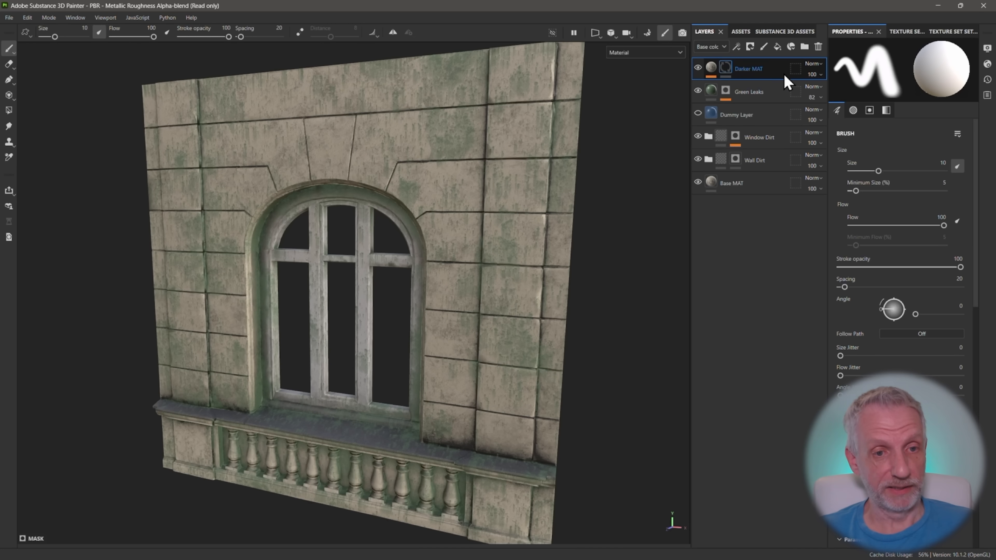
click(737, 47)
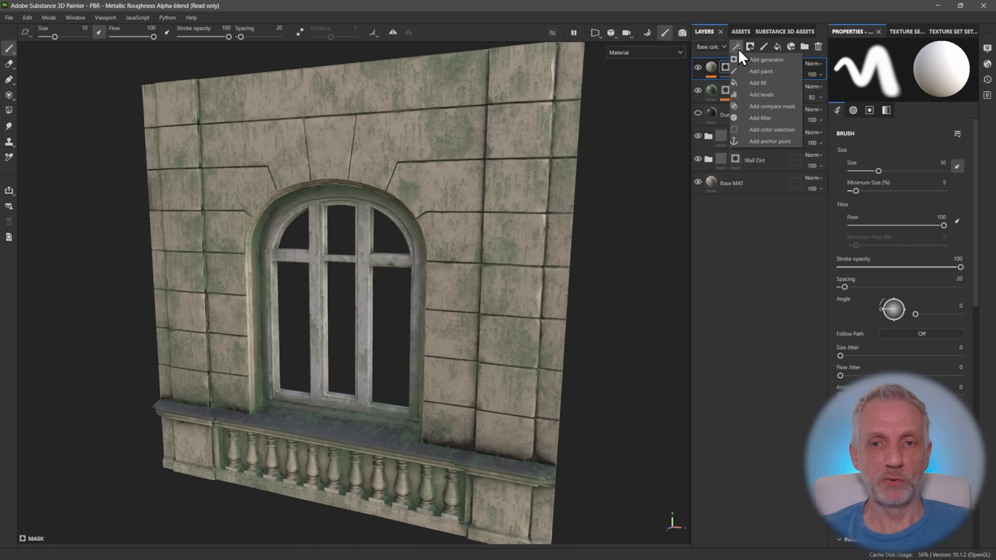
click(754, 60)
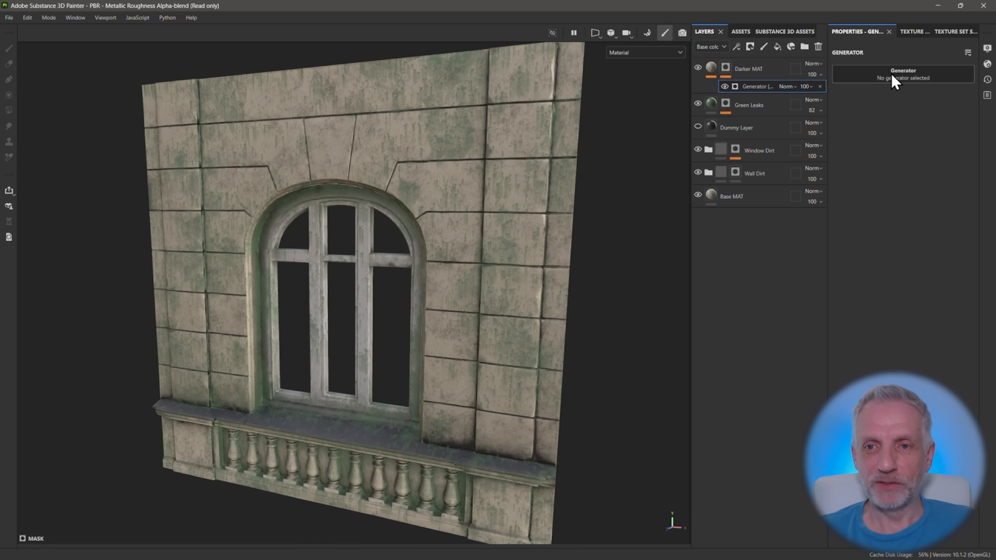
Search the generators for "we" and assign Metal Edge Wear to the Darker MAT mask
click(904, 78)
text(drip)
key(BackSpace)
key(BackSpace)
key(BackSpace)
key(BackSpace)
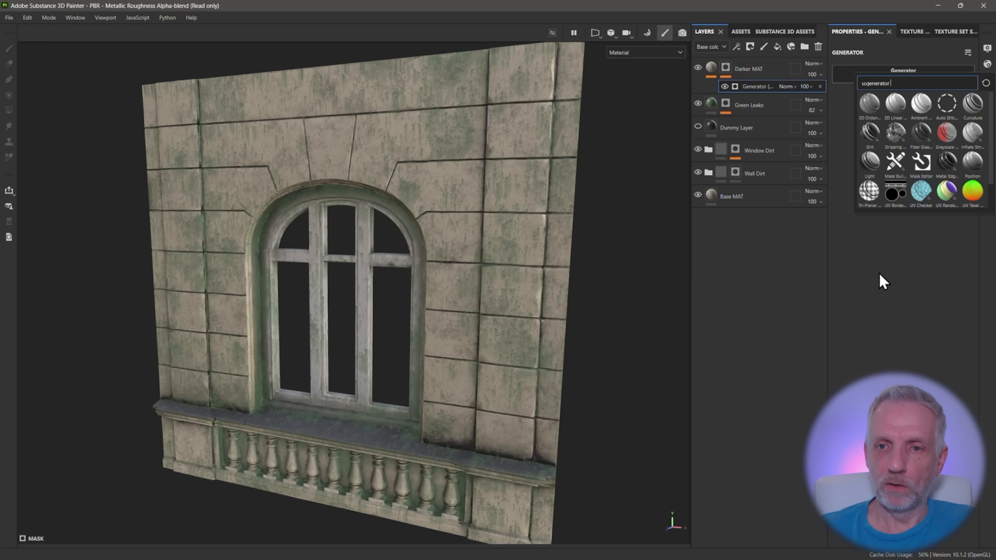
text(we)
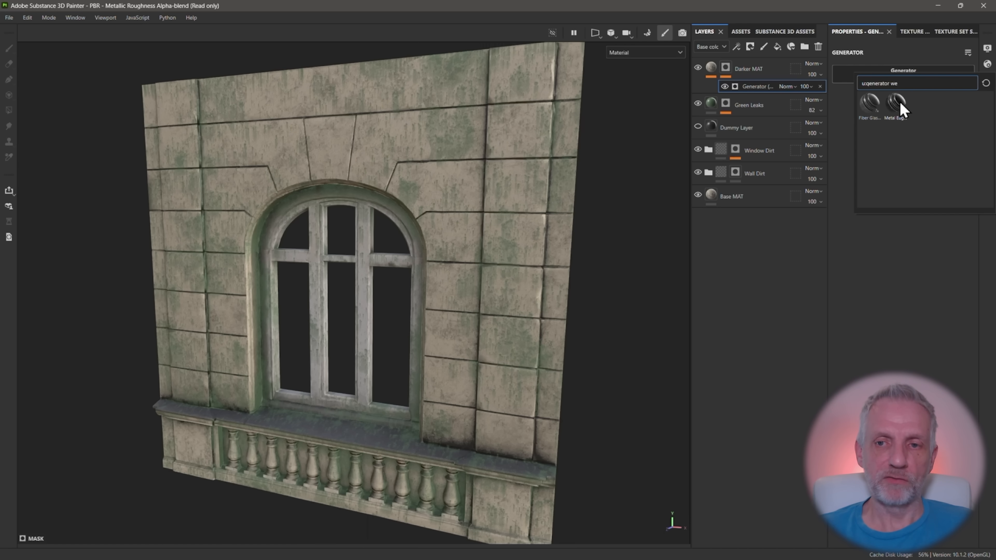
mouse_move(897, 104)
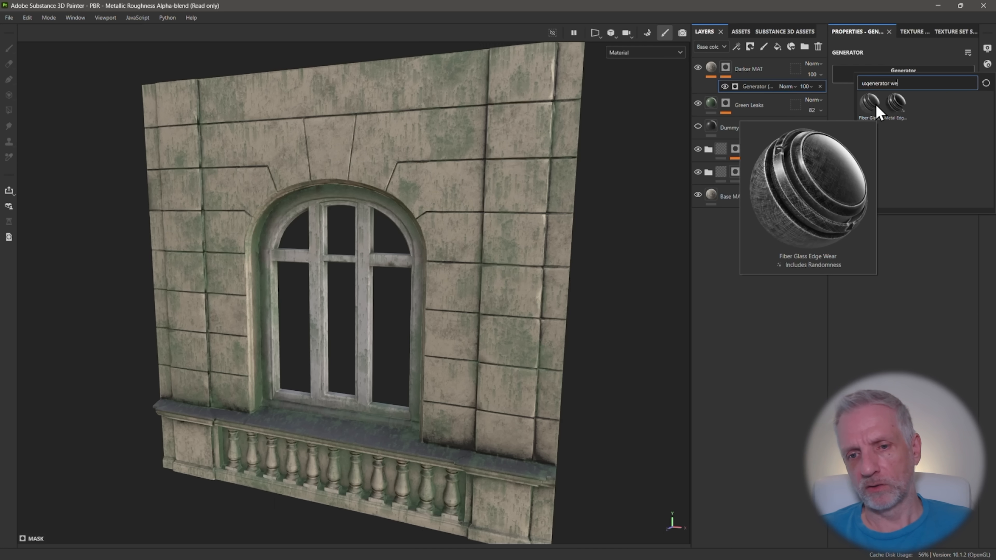
click(897, 105)
Move the Dummy Layer between Darker MAT and Green Leaks and make it visible
drag(736, 128, 736, 95)
click(697, 103)
alt+drag(525, 275, 498, 274)
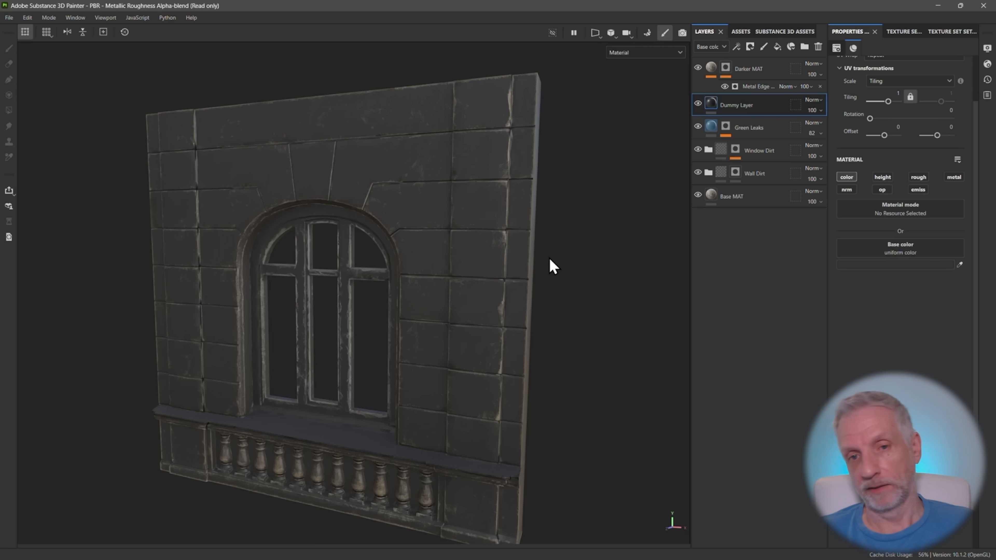
Set the Metal Edge Wear generator to wear level 0.81, wear contrast 0.35, grunge amount 0.71 and grunge scale 2
click(767, 90)
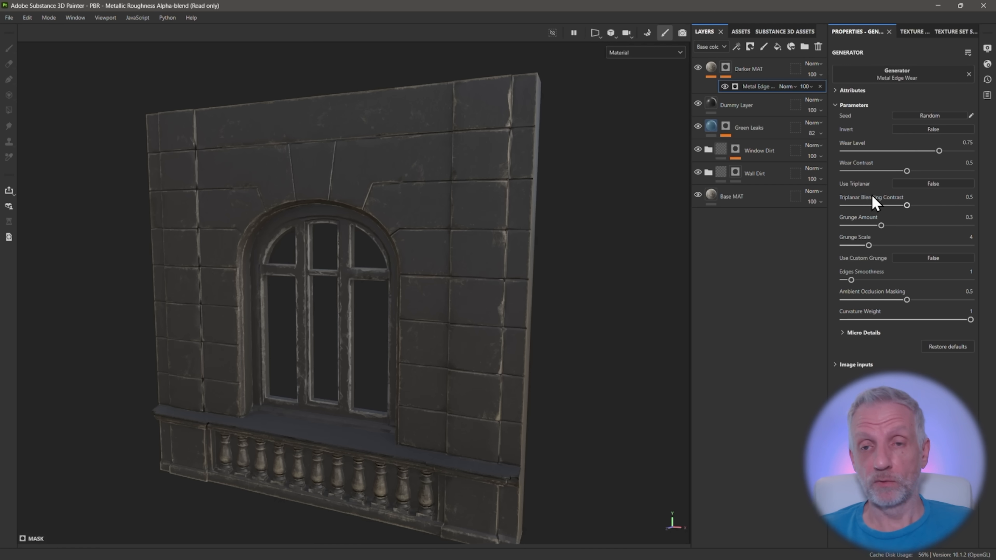
drag(939, 151, 889, 177)
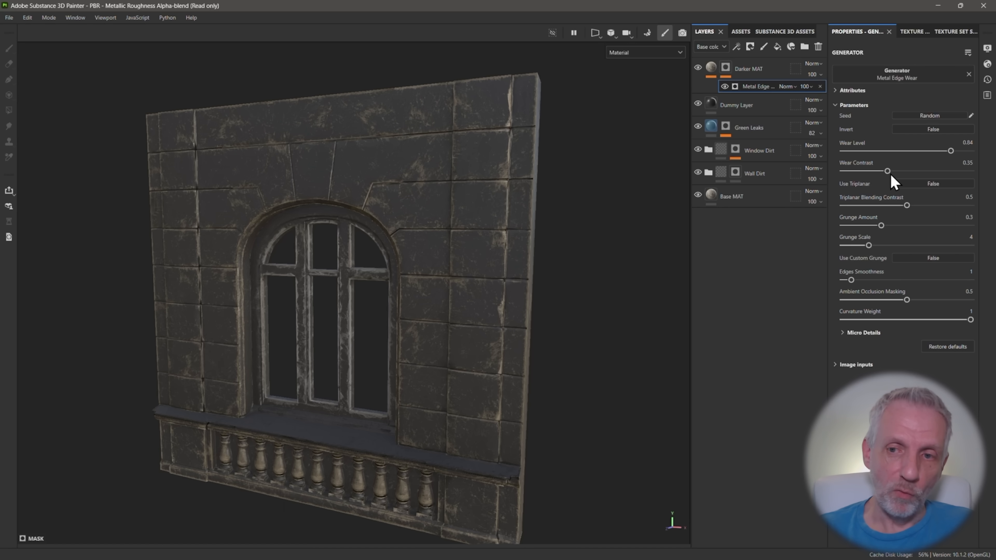
drag(950, 152, 945, 152)
click(921, 184)
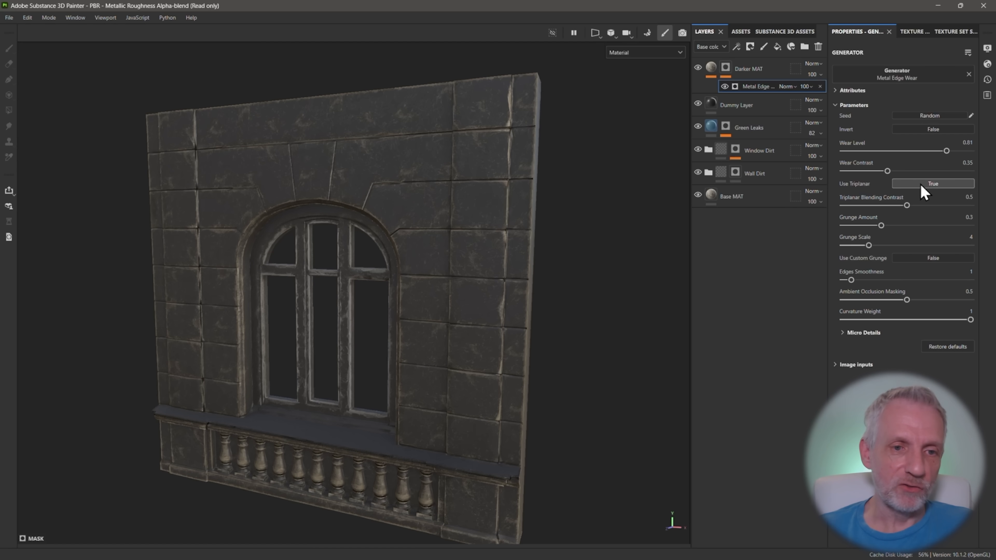
click(921, 184)
drag(881, 225, 933, 225)
drag(867, 245, 851, 245)
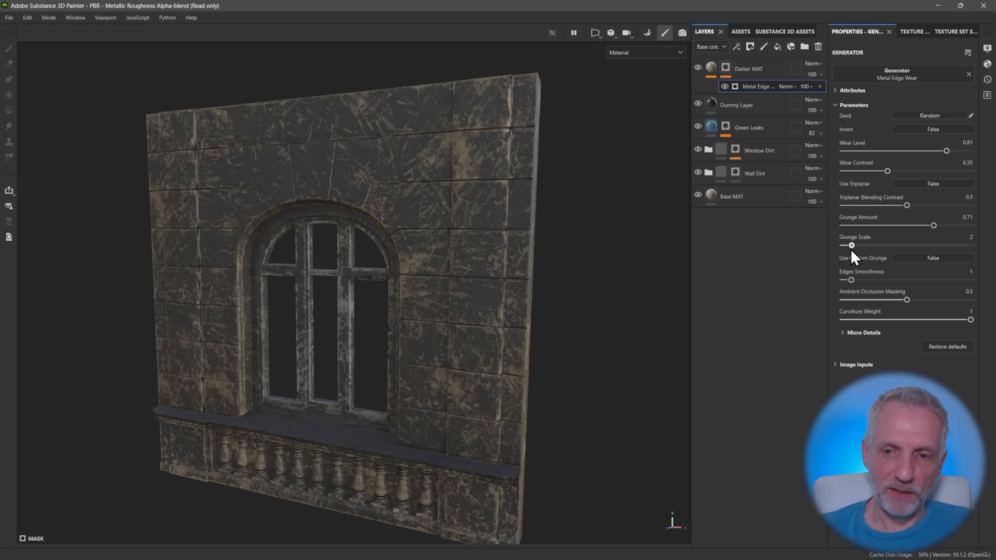
Set the generator's edges smoothness to 3.11, ambient occlusion masking to 0.28 and curvature weight to 0.93
scroll(556, 314, down, 1)
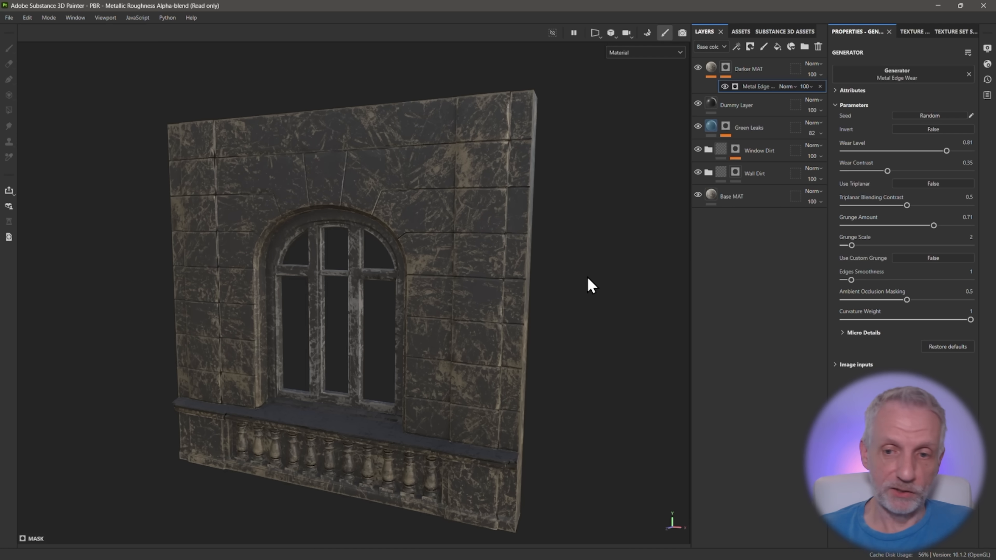
mouse_move(851, 280)
mouse_down()
mouse_move(879, 279)
mouse_move(868, 280)
mouse_up()
drag(906, 300, 878, 302)
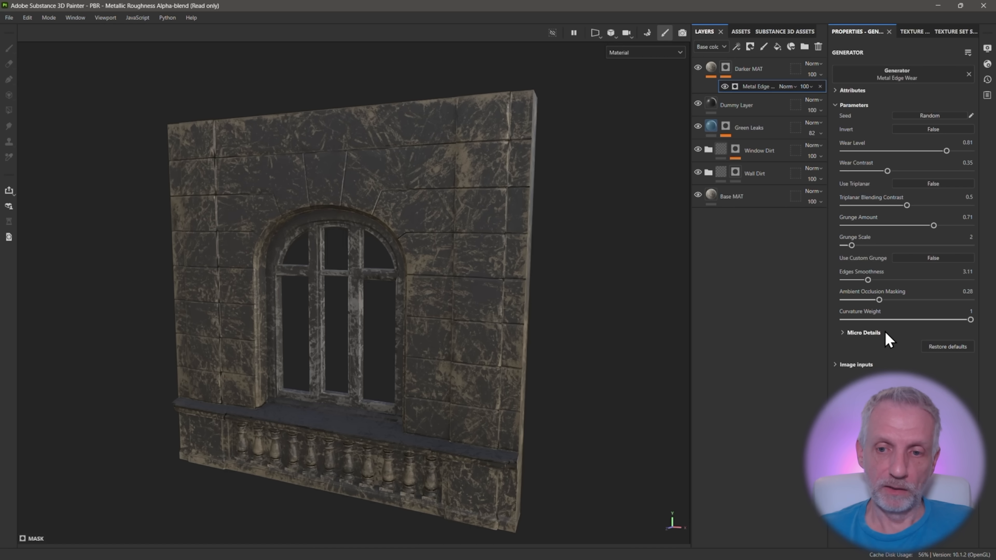
mouse_move(970, 319)
mouse_down()
mouse_move(945, 319)
mouse_move(962, 320)
mouse_up()
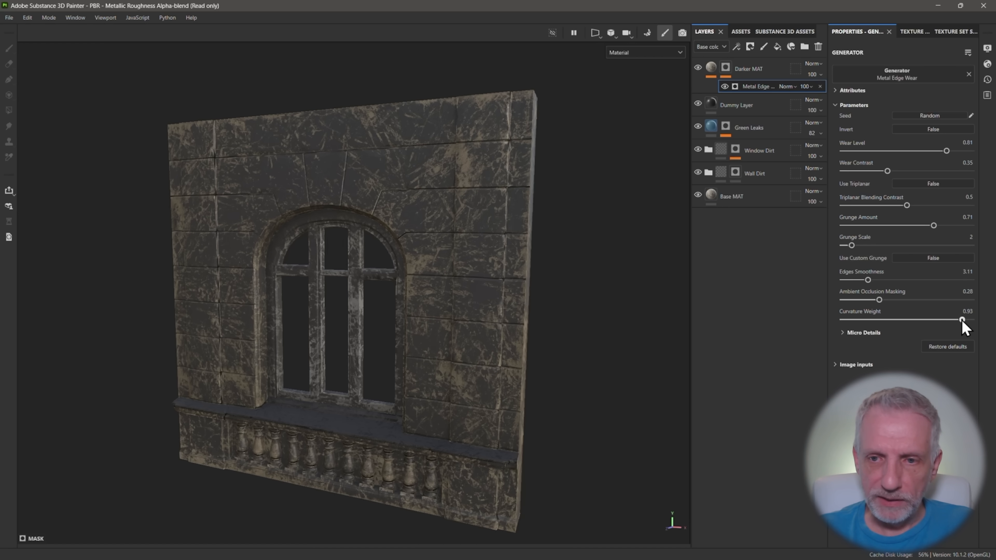
Adjust the edge wear to wear level 0.63, wear contrast 0.8, grunge amount 0.79 and edges smoothness 5.07
drag(946, 151, 948, 150)
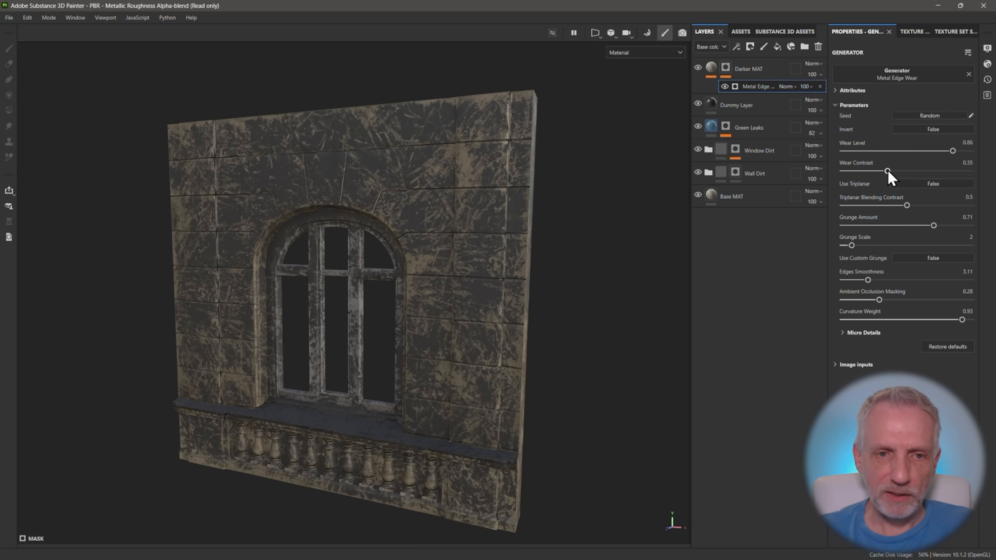
drag(915, 173, 882, 176)
drag(952, 151, 923, 153)
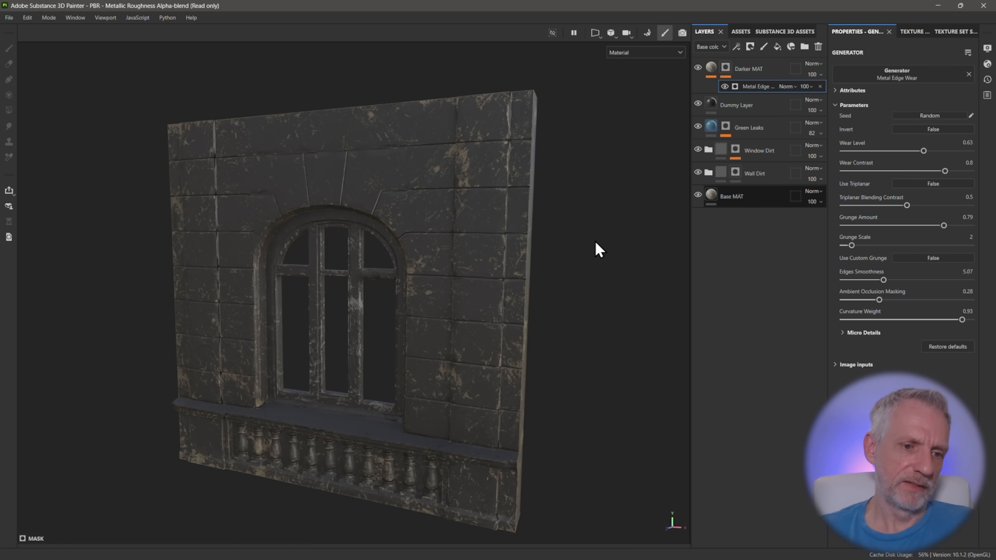
mouse_move(595, 249)
alt+mouse_down()
mouse_move(567, 238)
mouse_move(607, 238)
alt+mouse_up()
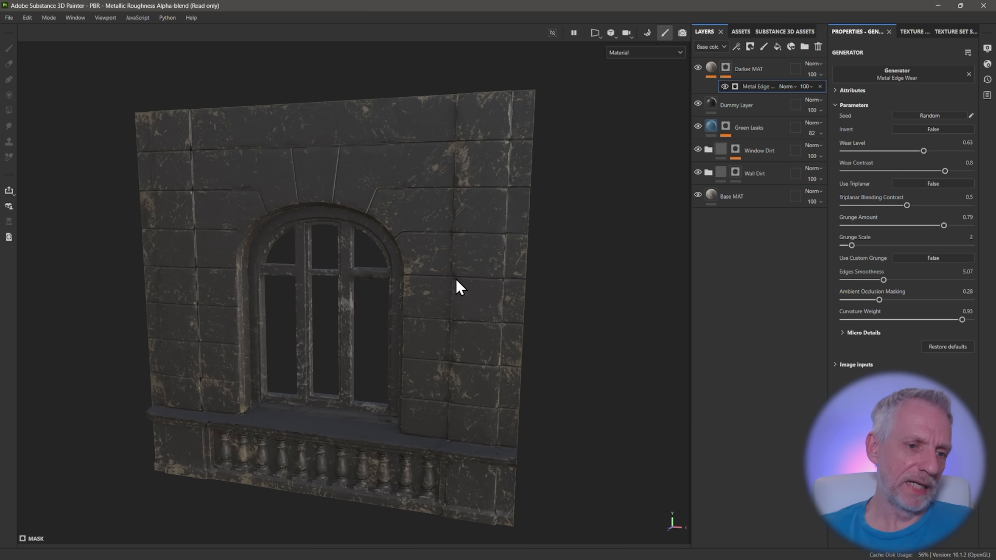
alt+drag(459, 288, 573, 212)
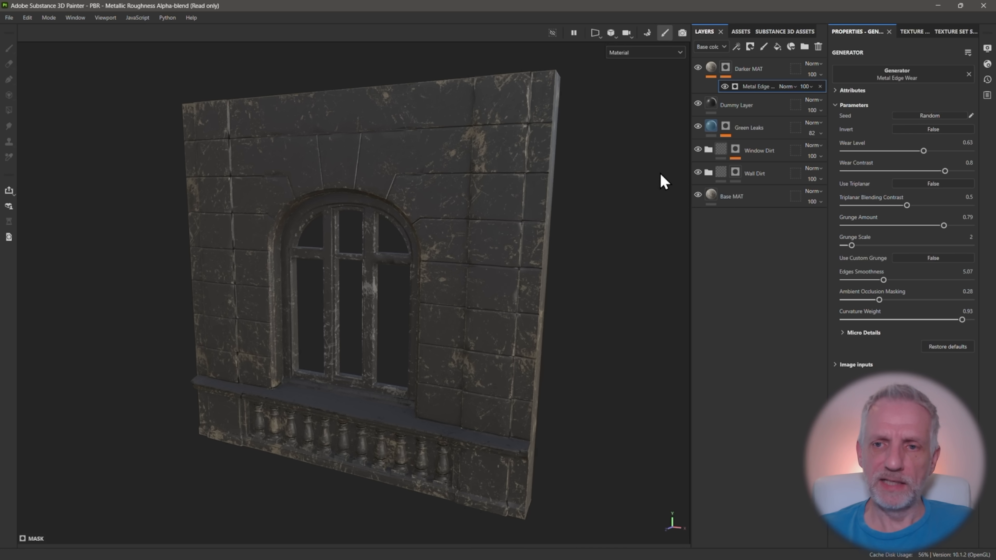
Set triplanar blending contrast to 0.52, ambient occlusion masking to 0.5 and curvature weight to 1, and hide the Dummy Layer
mouse_move(906, 205)
mouse_down()
mouse_move(882, 205)
mouse_move(905, 205)
mouse_up()
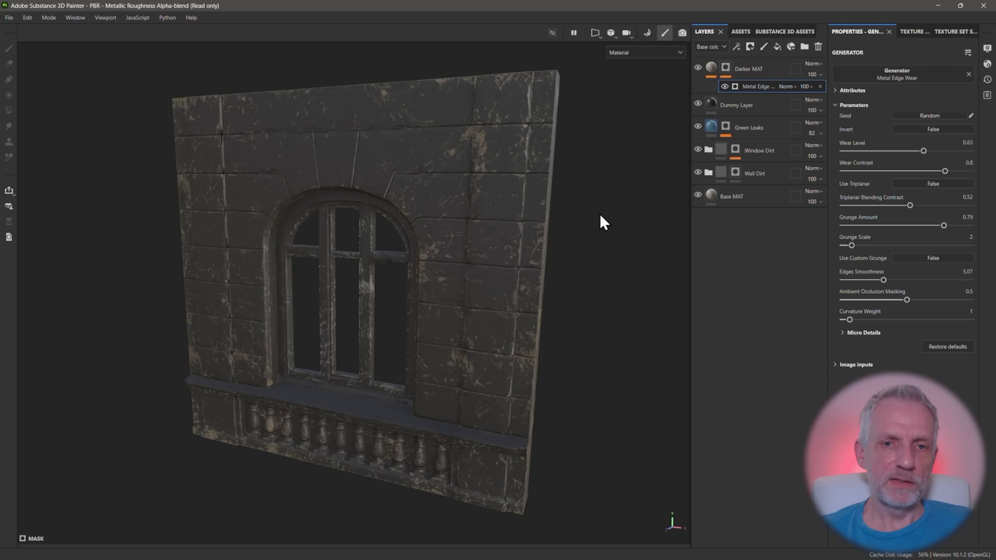
alt+drag(556, 186, 568, 184)
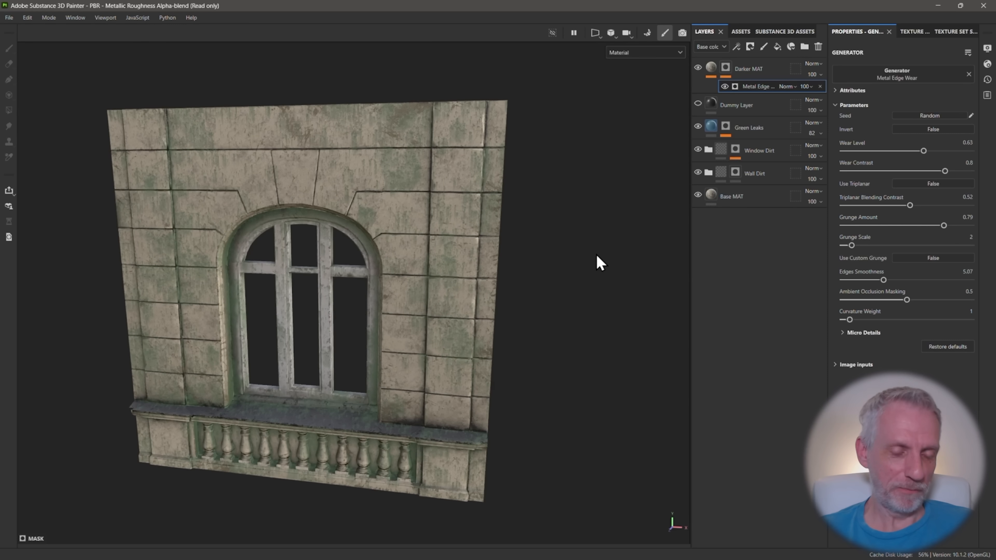
mouse_move(596, 254)
alt+mouse_down()
mouse_move(589, 240)
mouse_move(604, 243)
alt+mouse_up()
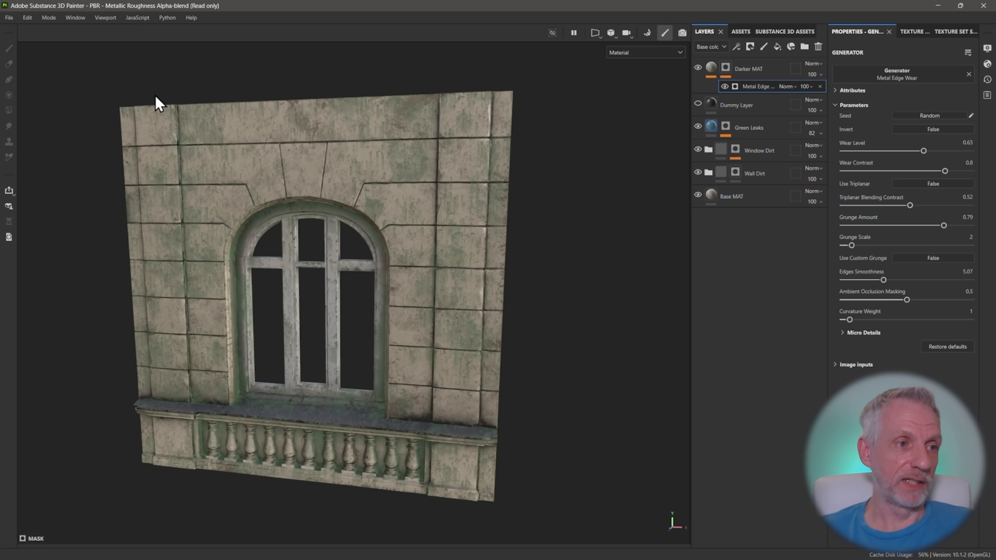
Save the project as Dirty Wall Demo in the Dirty Wall Demo folder on the desktop
click(8, 18)
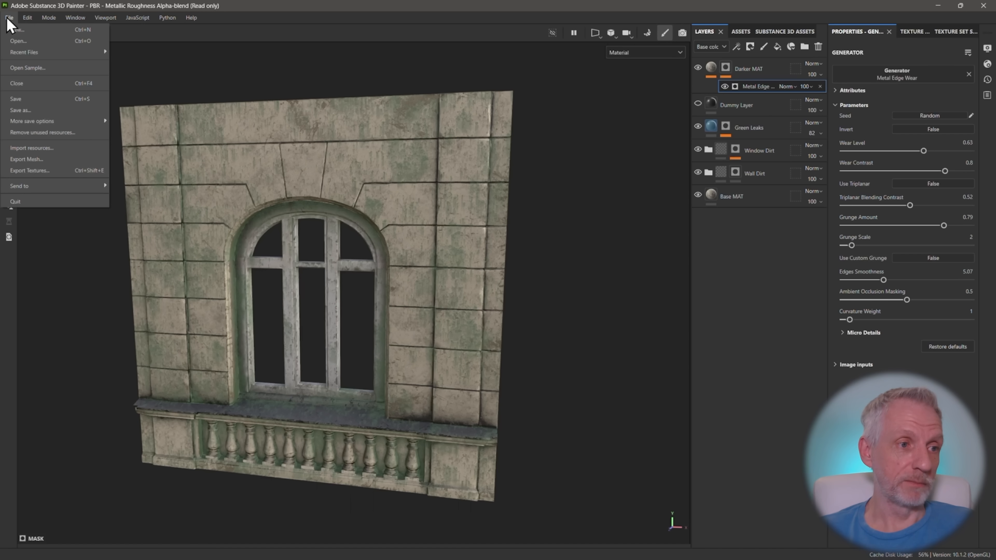
click(53, 112)
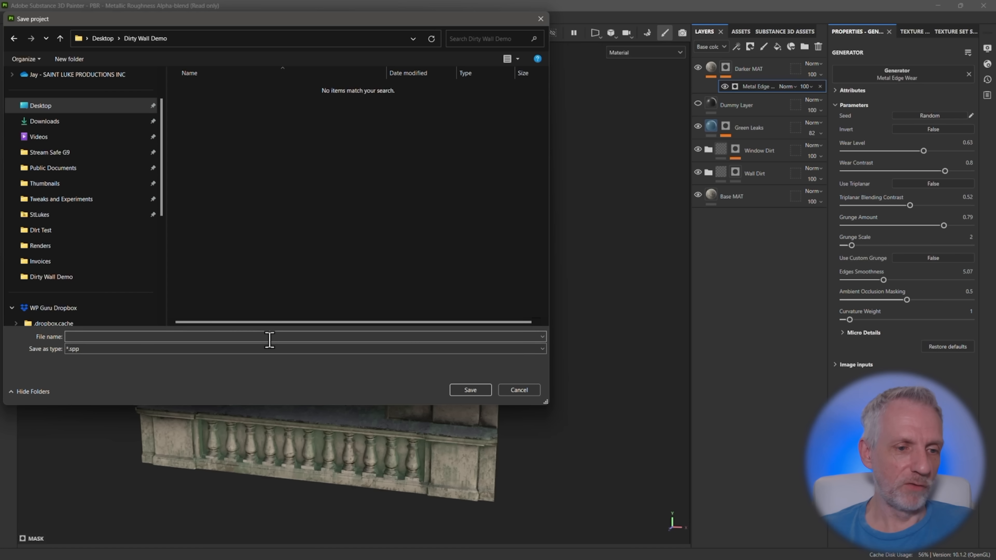
click(270, 340)
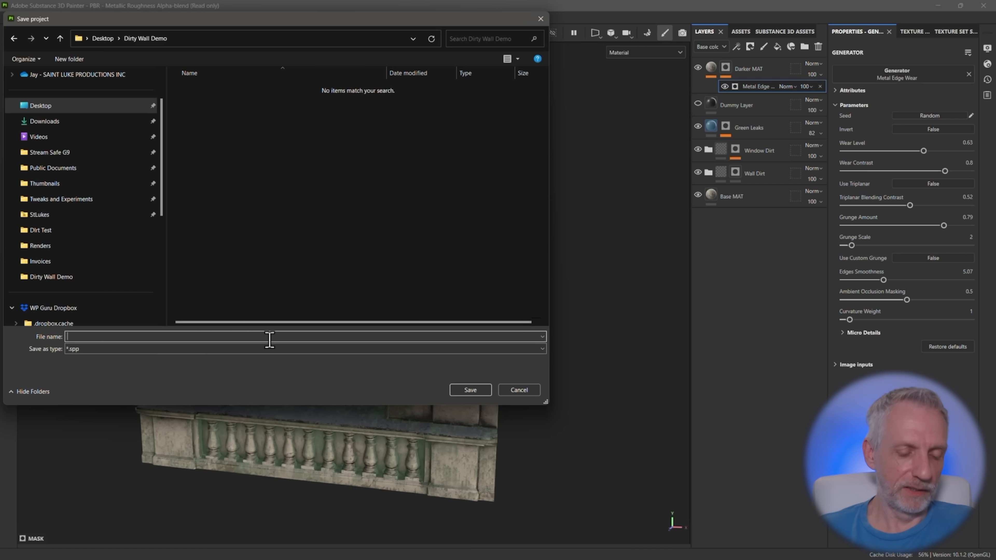
text(Dirty W)
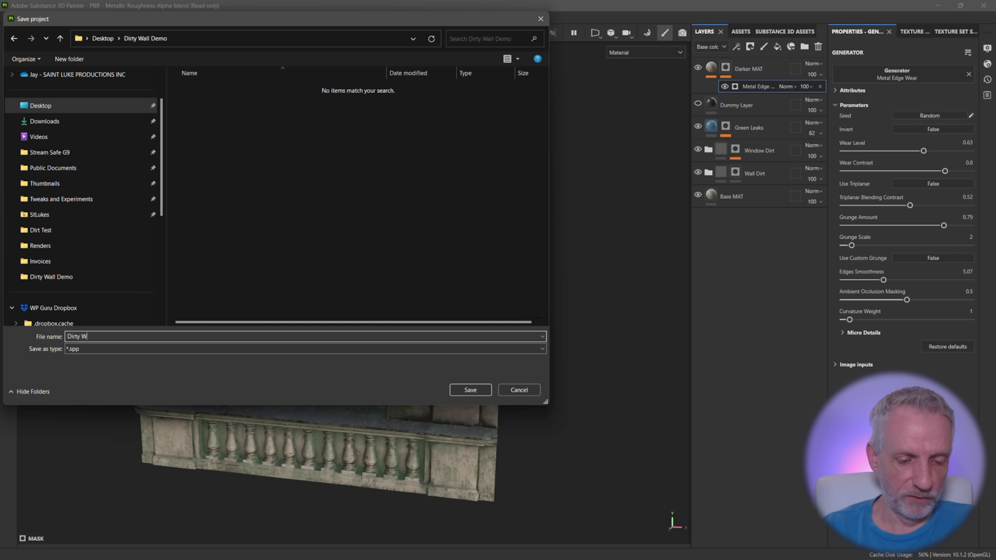
text(all Demo)
key(Return)
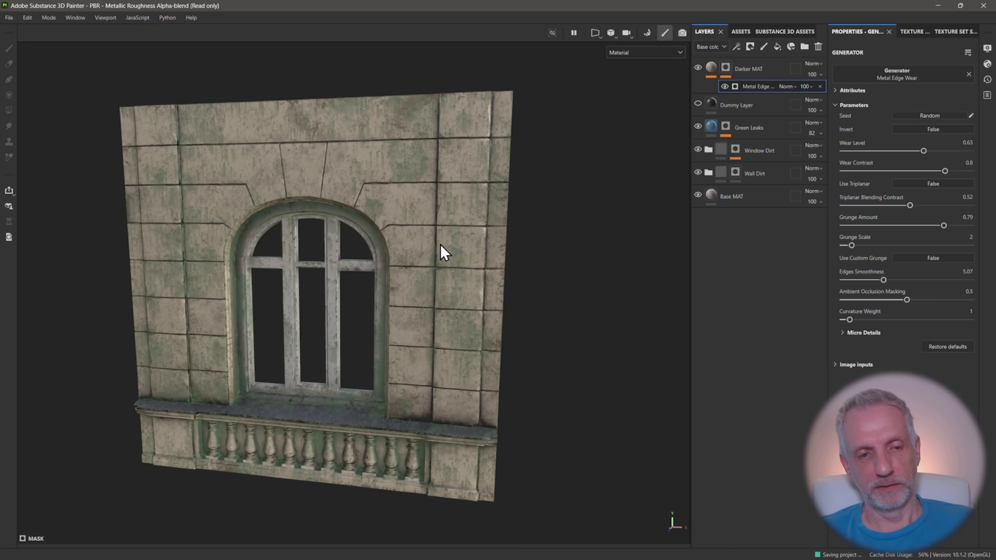
Add a colour-only fill layer at the top of the layer stack and lighten its uniform base colour to a very light grey
alt+drag(440, 245, 425, 257)
alt+middle_drag(425, 256, 437, 255)
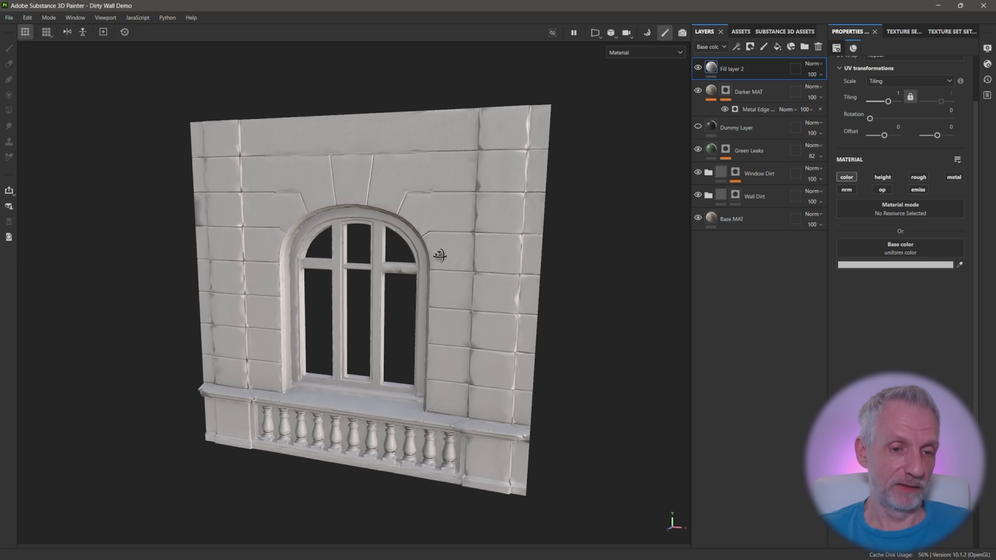
click(869, 264)
drag(747, 332, 736, 320)
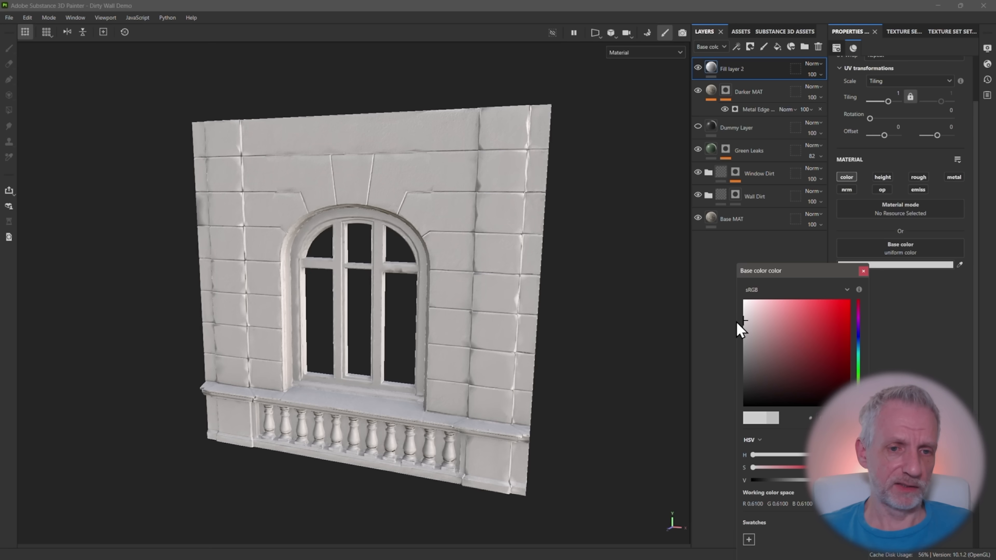
click(863, 271)
alt+drag(521, 279, 516, 263)
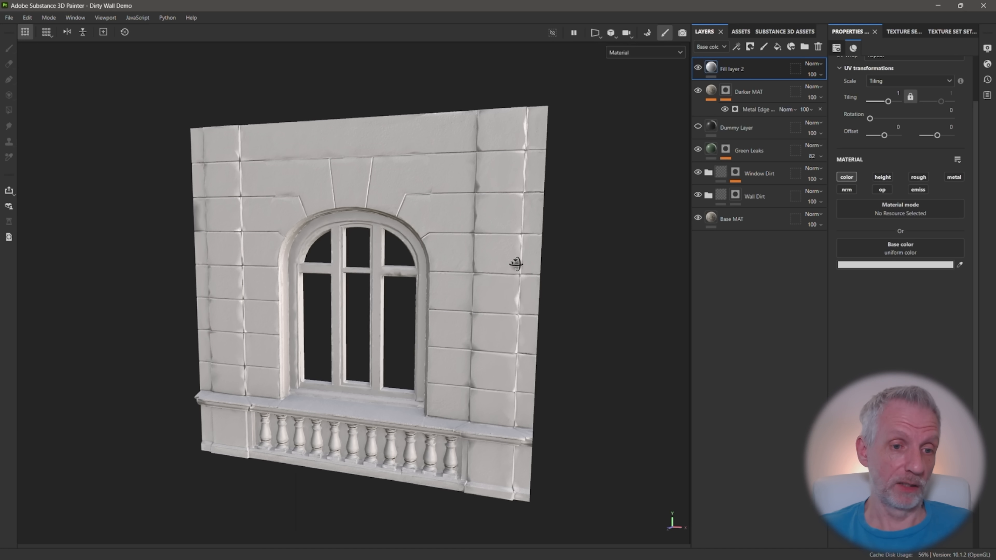
alt+middle_drag(547, 259, 532, 255)
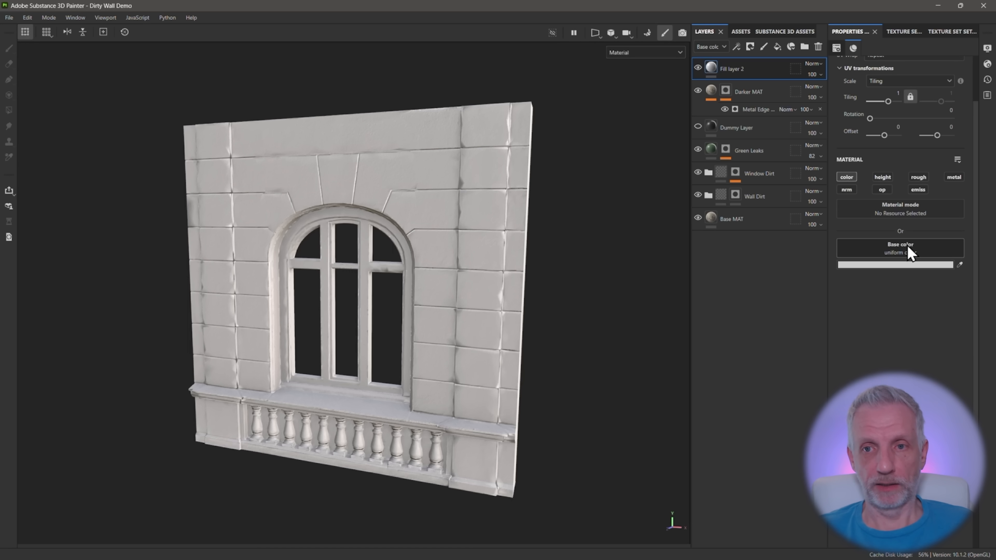
Search the base colour textures for "leak" and assign Grunge Humidity to the new fill layer's base colour
click(908, 252)
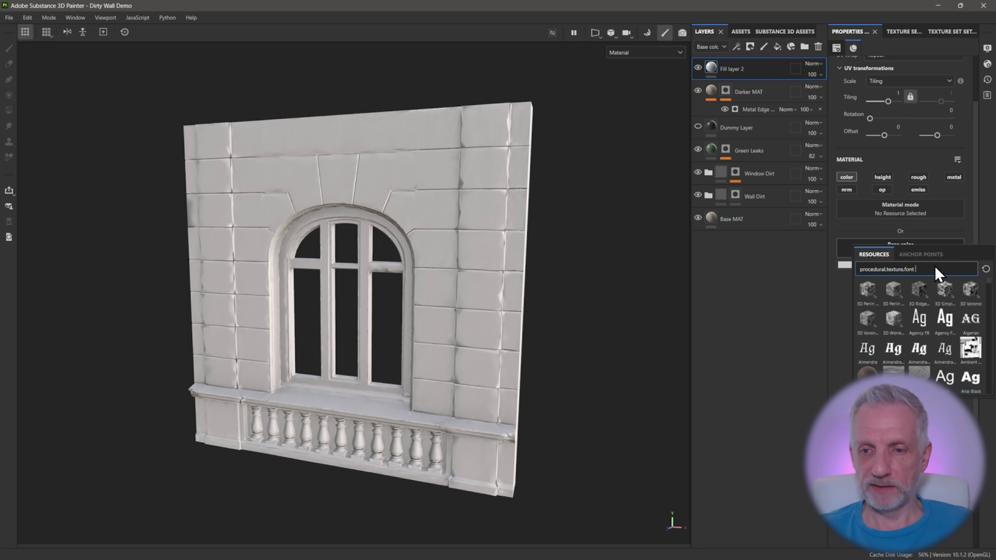
text(dri)
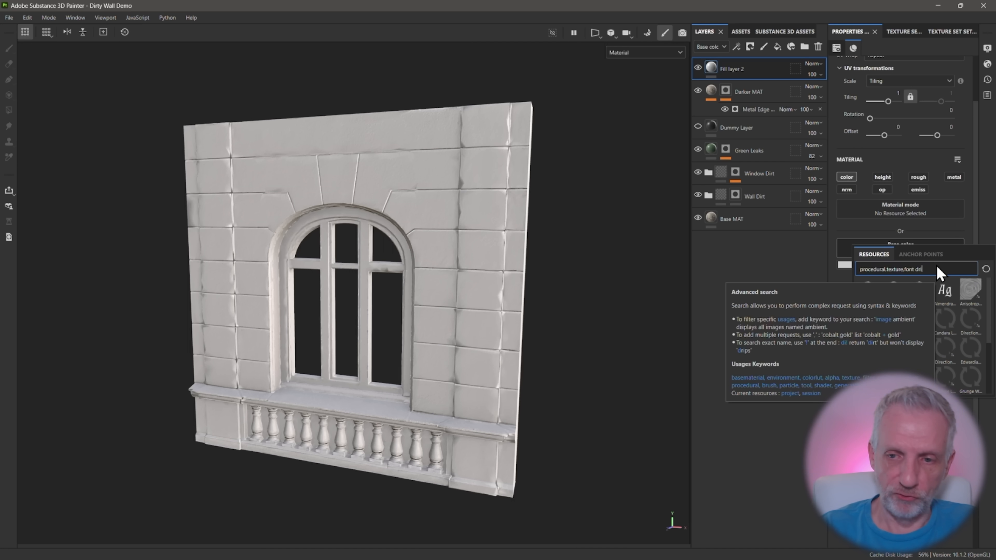
text(p)
key(BackSpace)
key(BackSpace)
key(BackSpace)
key(BackSpace)
text(leak)
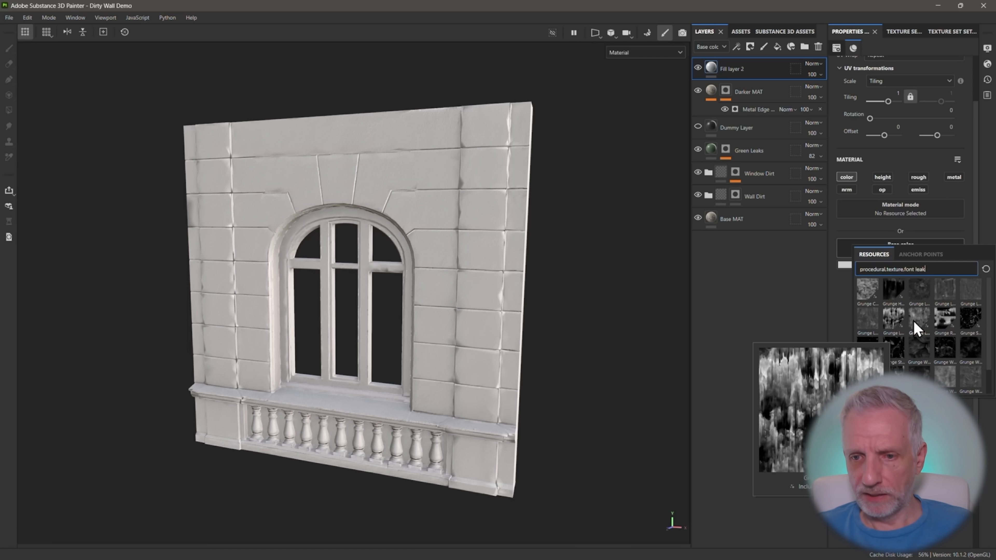
mouse_move(936, 327)
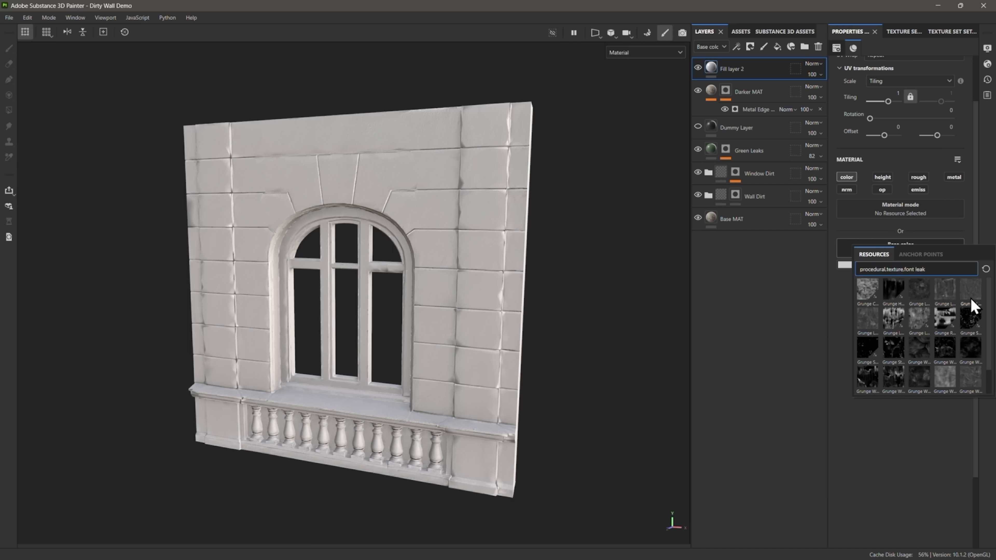
mouse_move(942, 295)
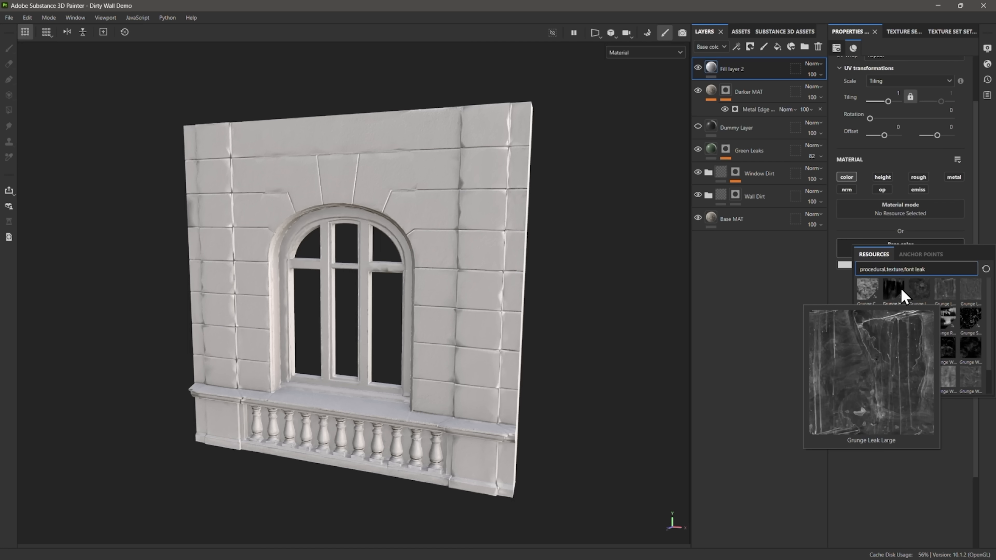
click(893, 294)
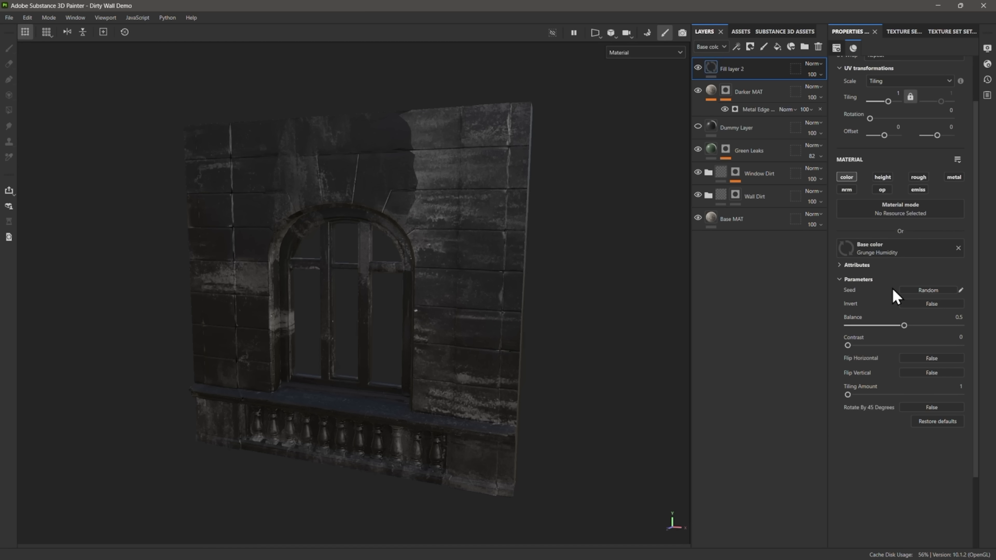
Change the Grunge Humidity fill layer's projection to Warp projection
scroll(532, 345, up, 1)
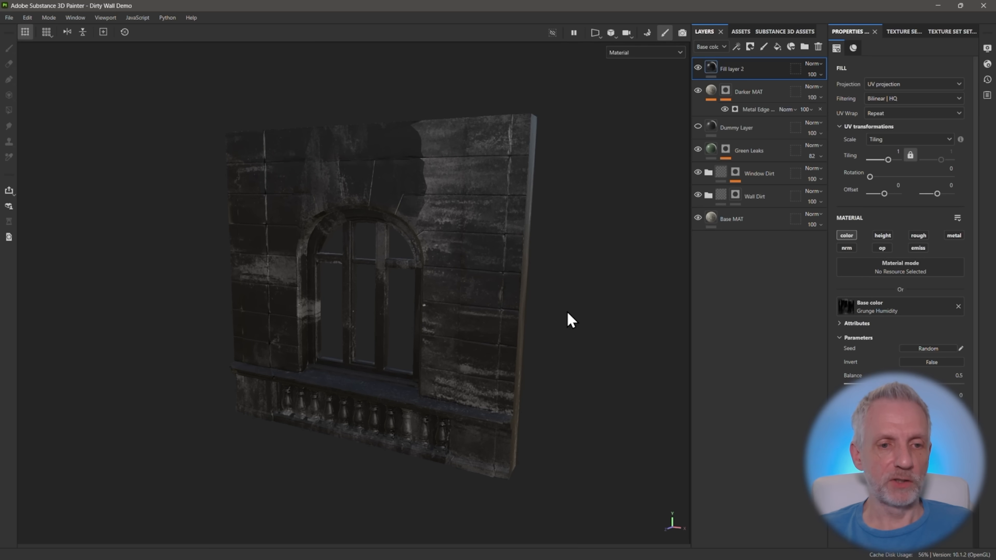
alt+middle_drag(568, 310, 541, 314)
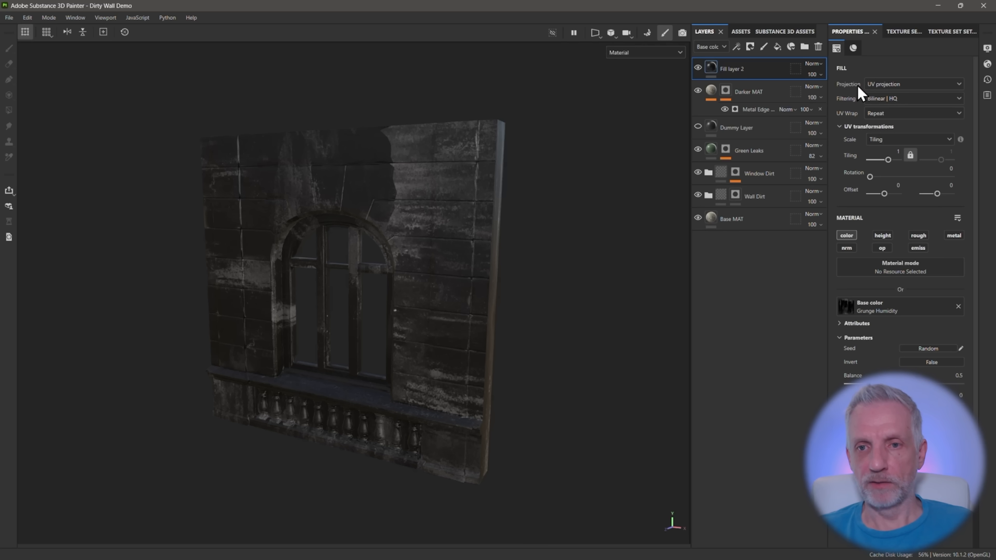
click(959, 83)
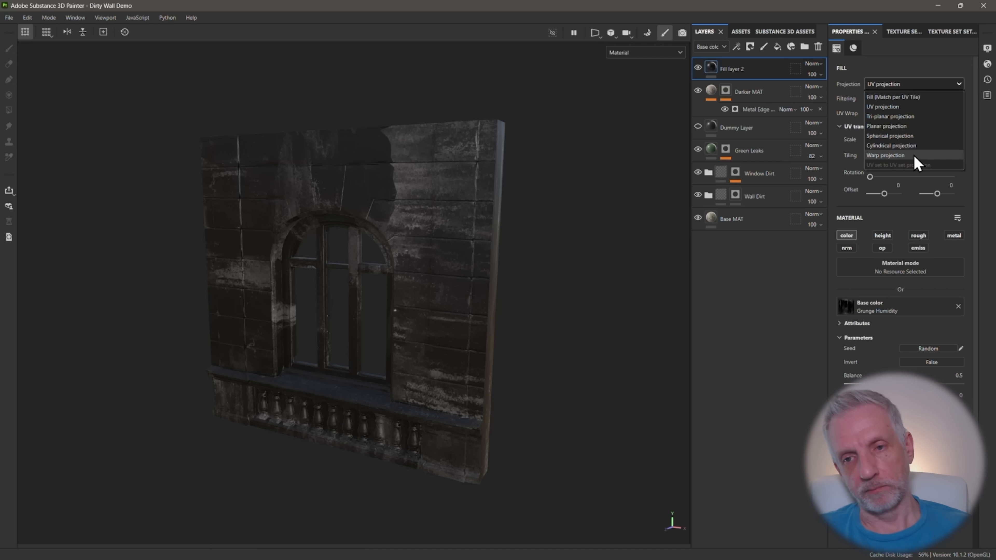
click(898, 156)
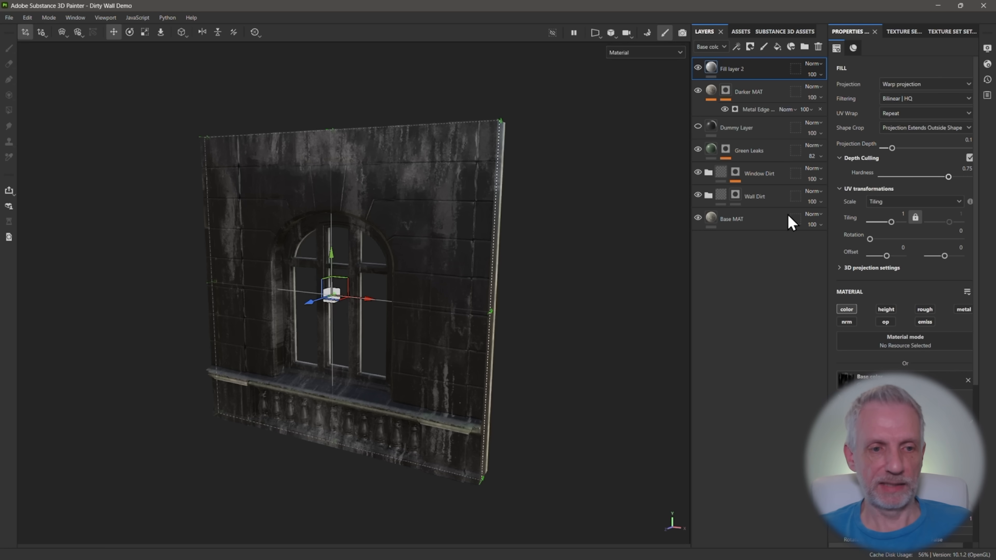
Move the warp projection forward along its depth axis so it covers the wall's front face but not the recessed window
alt+drag(525, 295, 478, 298)
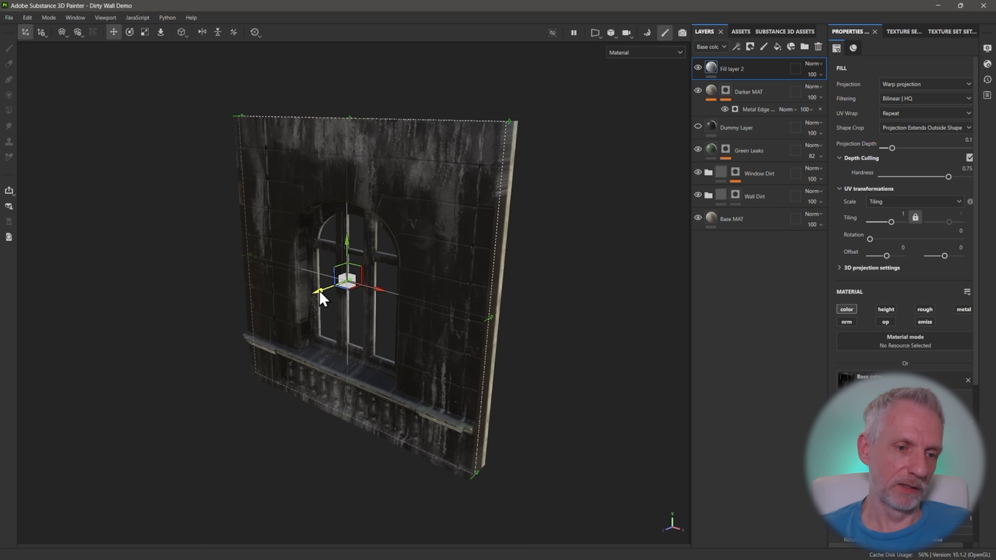
drag(322, 289, 391, 278)
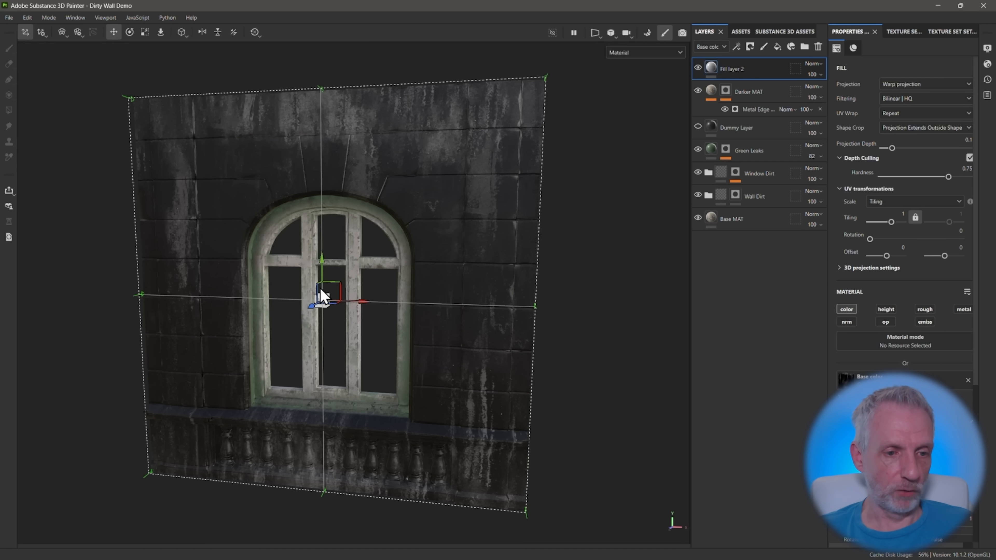
Examine the warp projection's rotate, scale and move manipulators and its projection depth setting from the side of the wall
key(e)
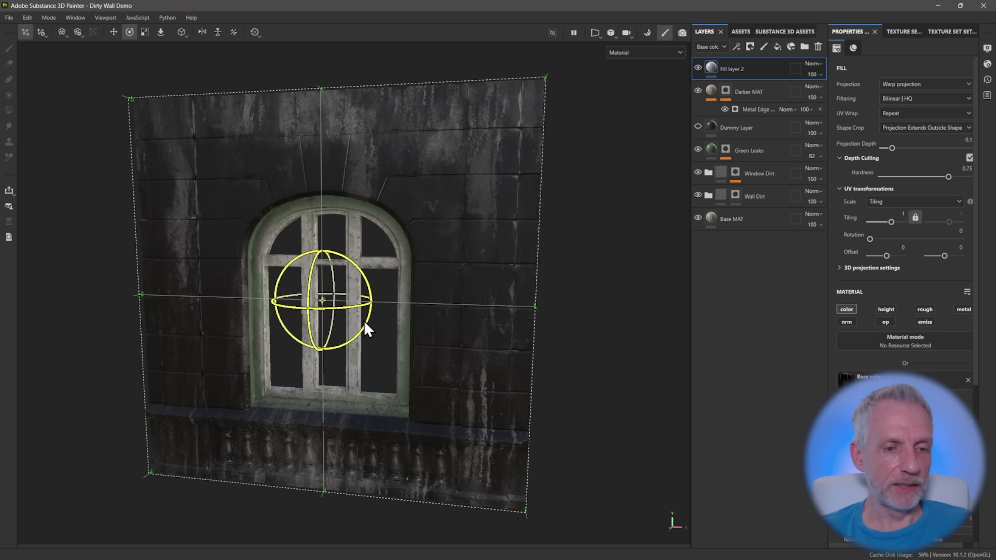
key(r)
key(w)
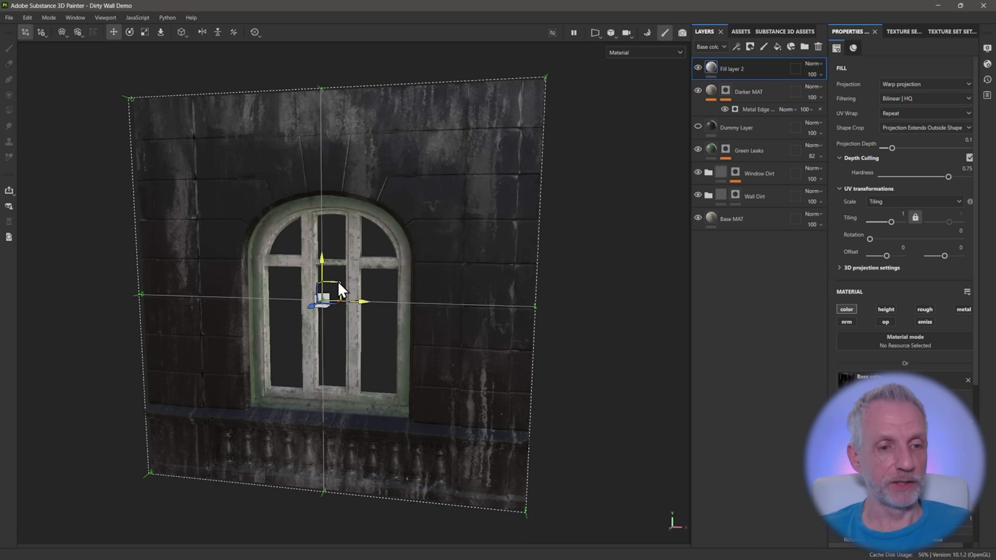
mouse_move(340, 289)
mouse_down()
mouse_move(347, 294)
mouse_move(379, 251)
mouse_move(398, 330)
mouse_move(292, 272)
mouse_move(391, 285)
mouse_move(364, 293)
mouse_move(360, 275)
mouse_move(367, 285)
mouse_move(330, 304)
mouse_up()
key(e)
key(r)
alt+drag(463, 240, 275, 278)
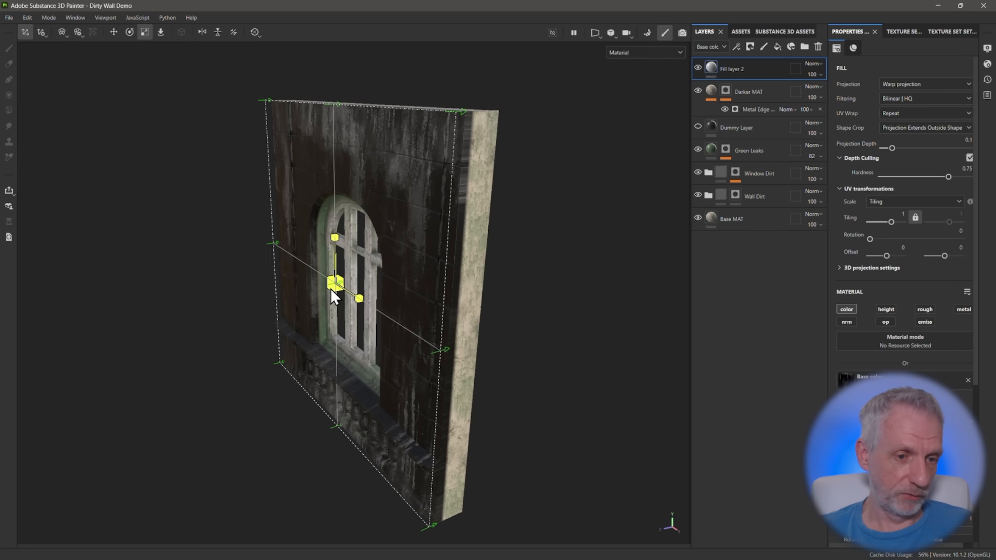
key(w)
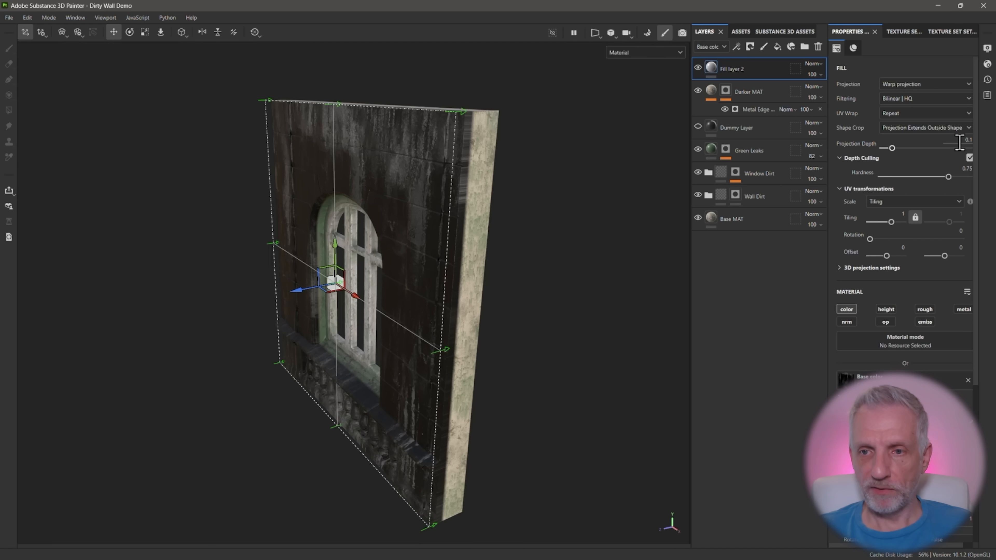
mouse_move(892, 147)
mouse_down()
mouse_move(918, 146)
mouse_move(892, 148)
mouse_up()
alt+drag(471, 212, 540, 226)
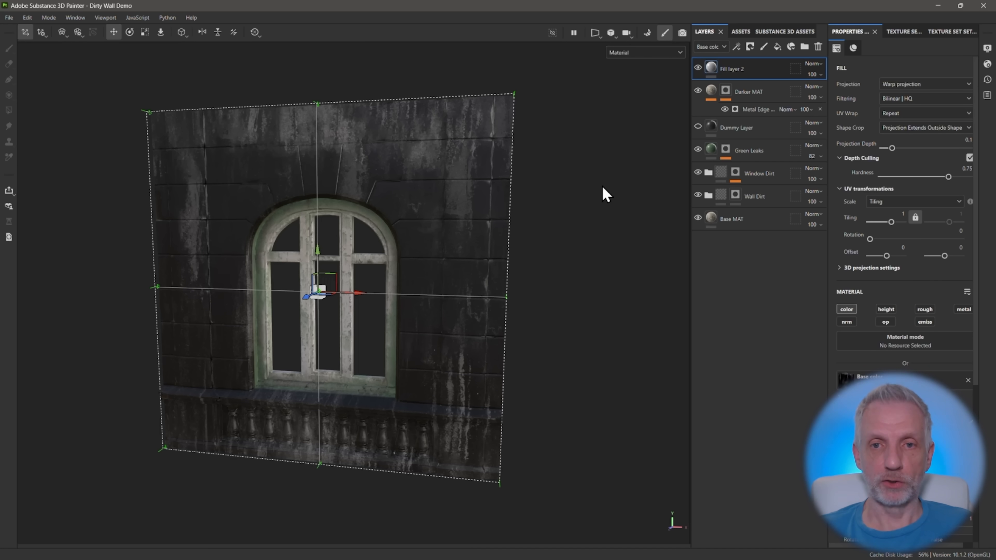
Review the channel choices and the base colour blend mode and opacity options for the Grunge Humidity fill layer
click(723, 47)
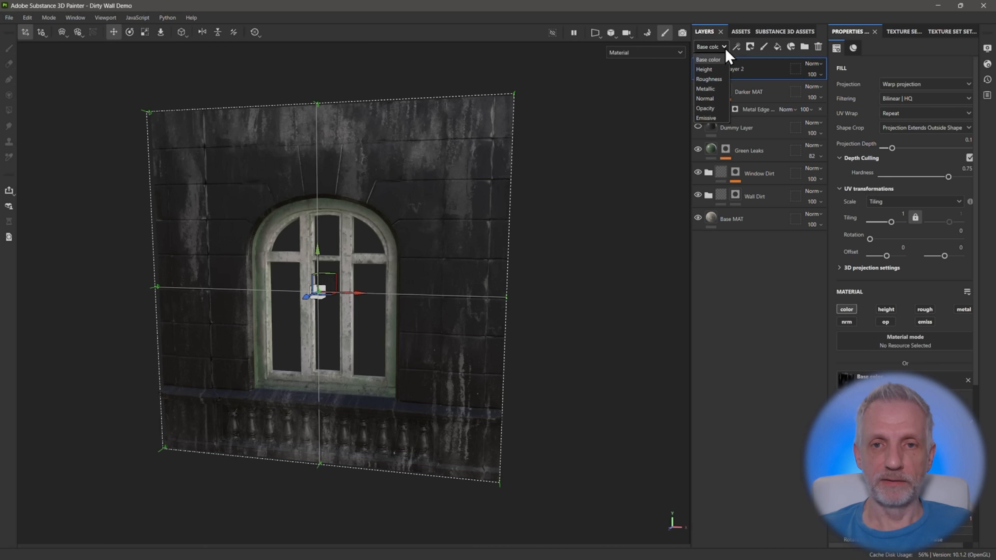
click(722, 46)
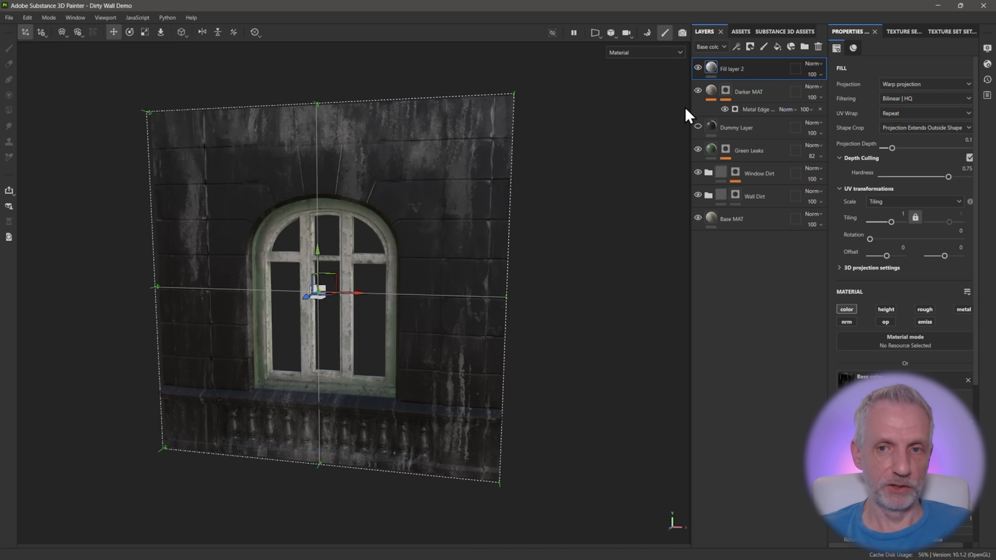
click(819, 63)
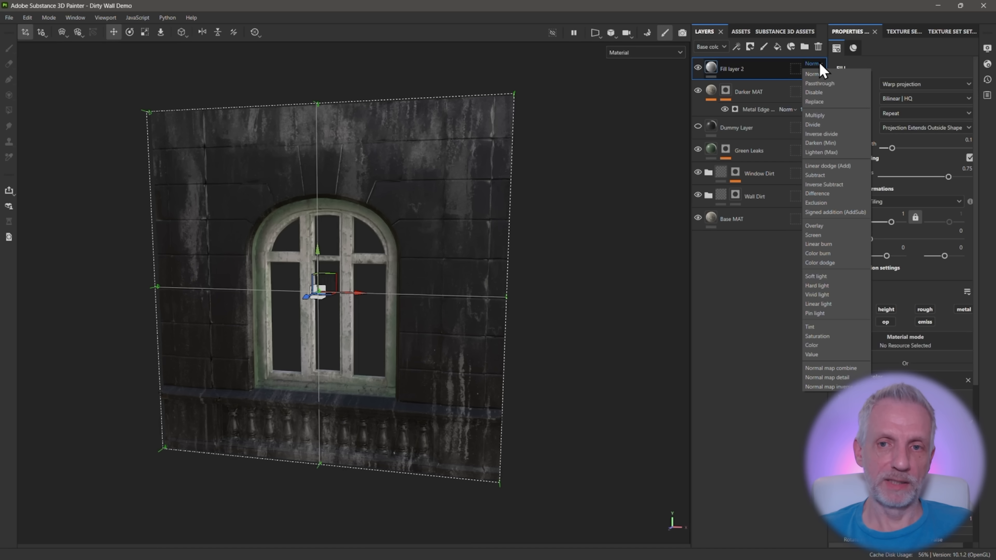
click(819, 63)
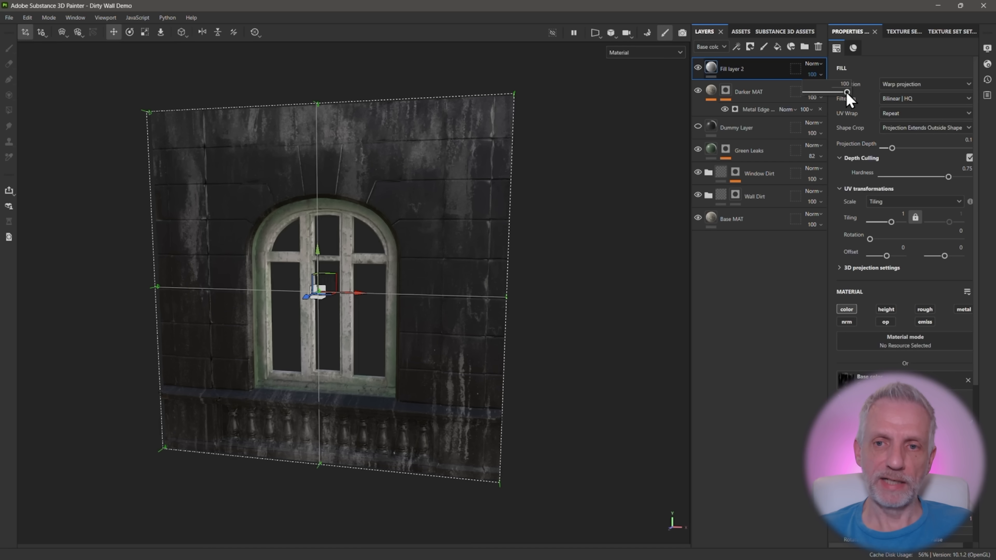
mouse_move(846, 93)
mouse_down()
mouse_move(827, 93)
mouse_move(856, 94)
mouse_up()
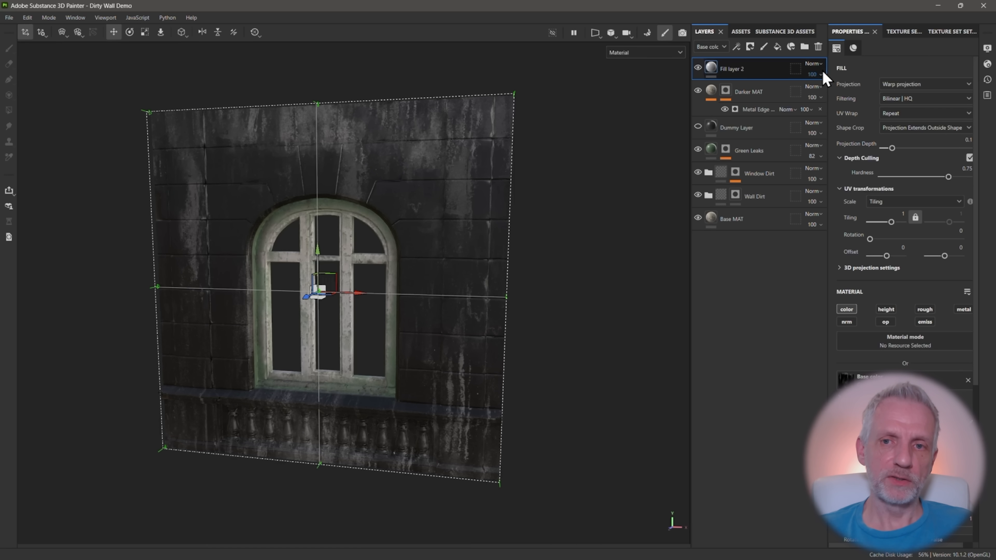
Try the Multiply and Overlay blend modes on the Grunge Humidity fill layer
click(821, 64)
click(833, 123)
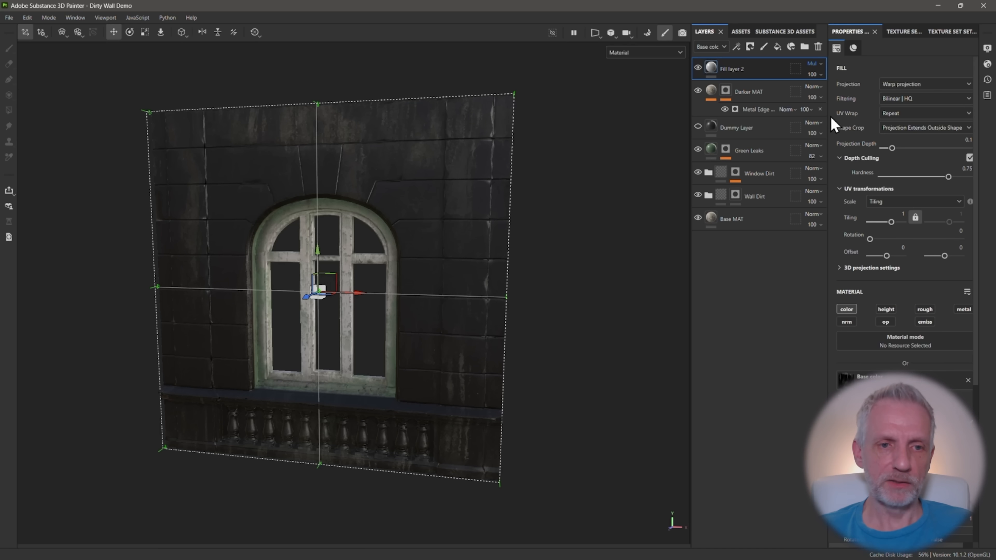
click(821, 74)
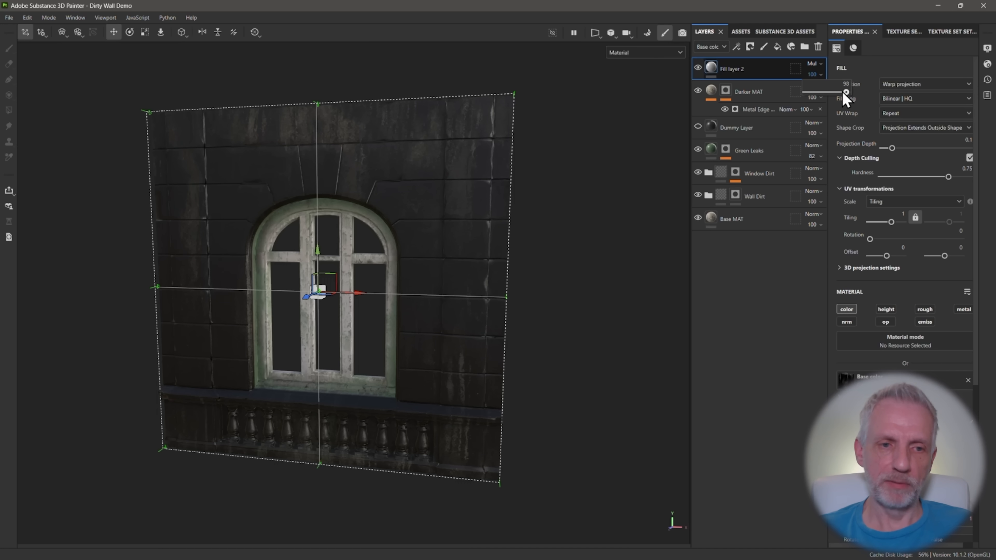
mouse_move(846, 93)
mouse_down()
mouse_move(834, 94)
mouse_move(848, 93)
mouse_up()
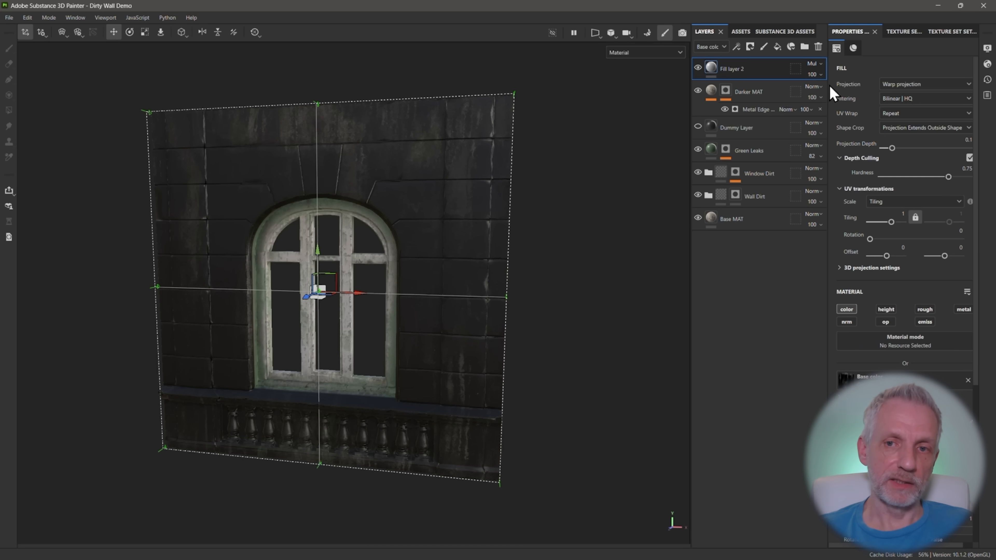
click(818, 63)
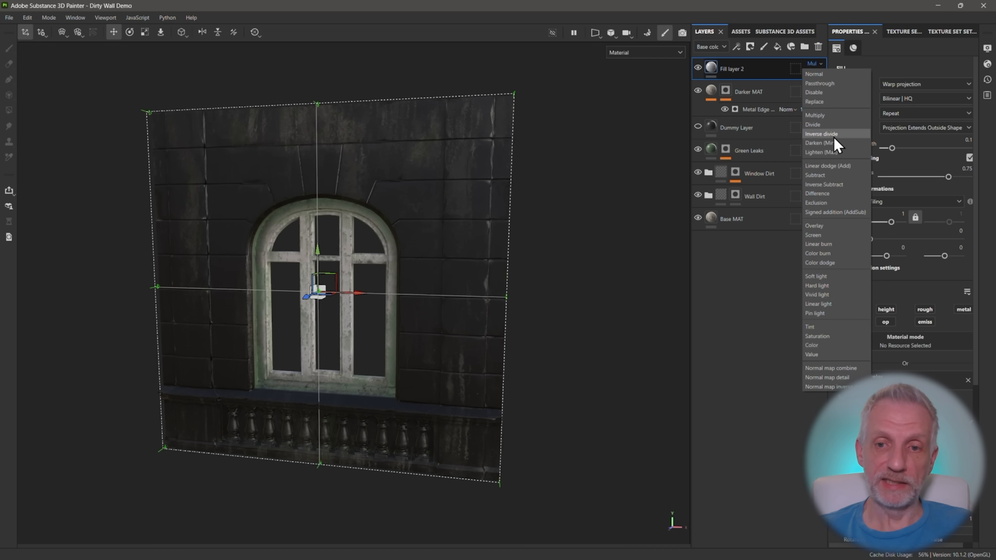
click(833, 227)
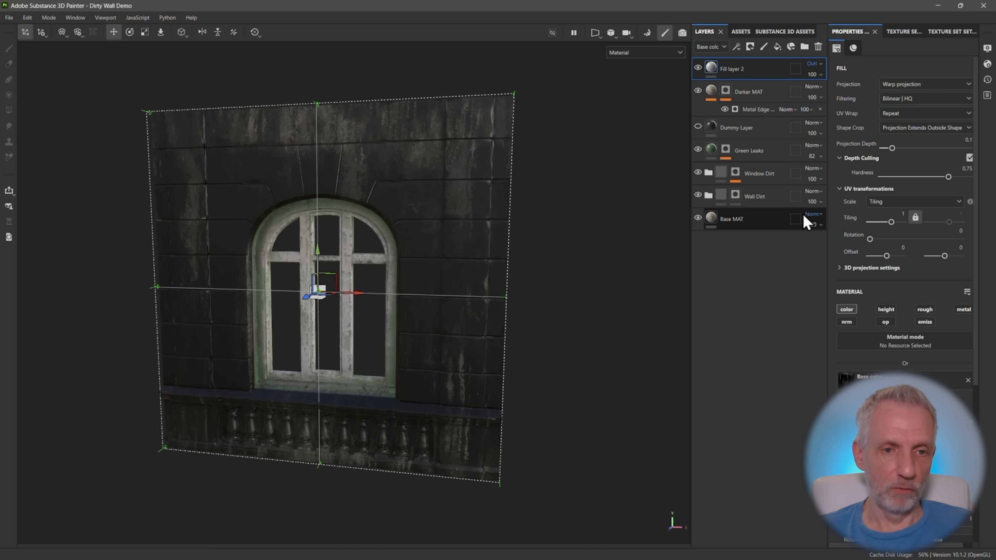
Blend the Grunge Humidity fill layer in Screen mode with its opacity at 100
click(822, 75)
drag(846, 94, 829, 94)
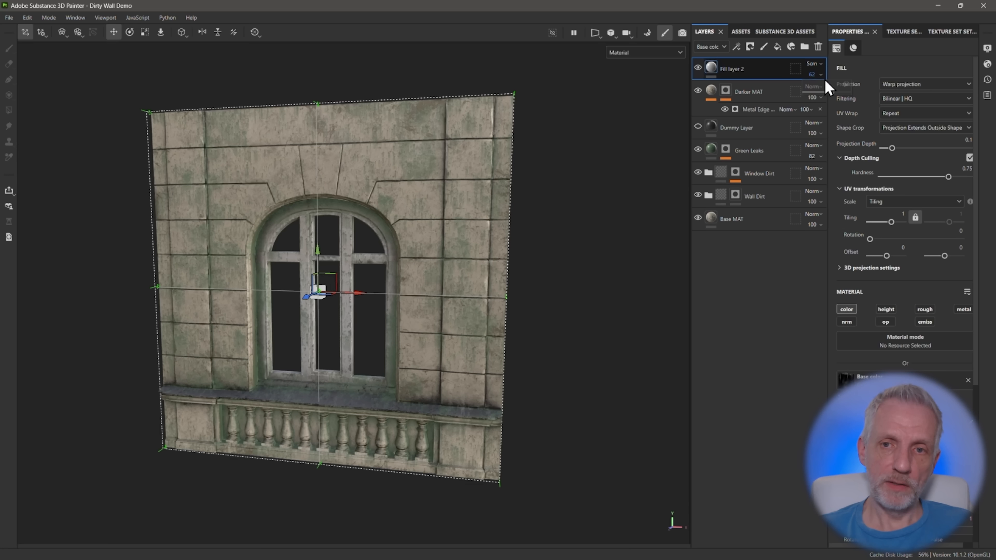
click(822, 77)
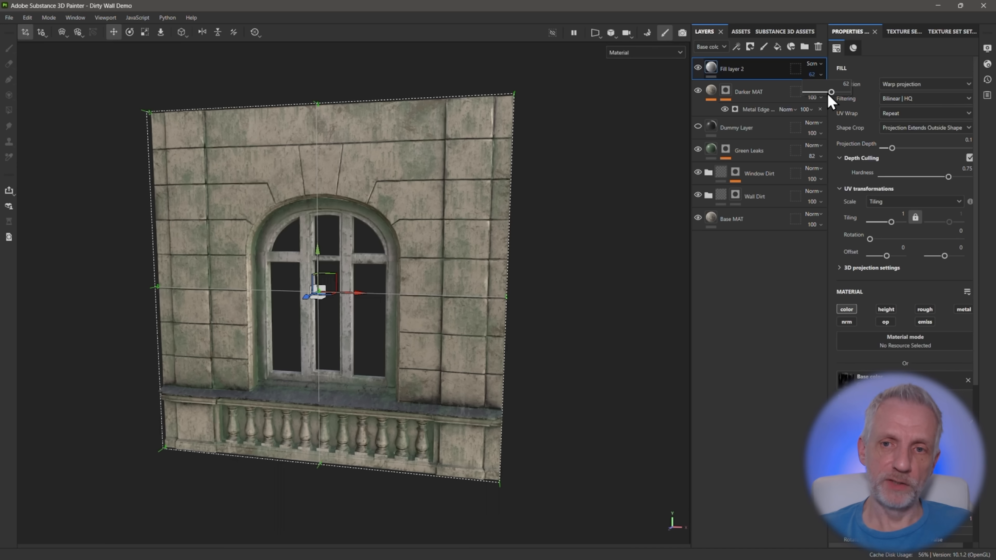
drag(830, 95, 865, 95)
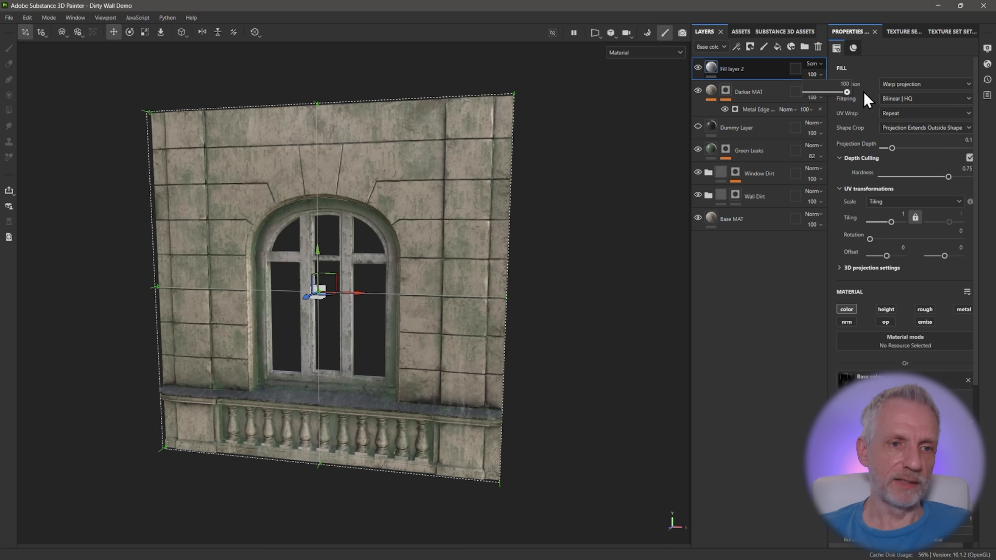
Compare the wall with and without the Grunge Humidity fill layer by toggling its visibility
click(698, 68)
click(698, 68)
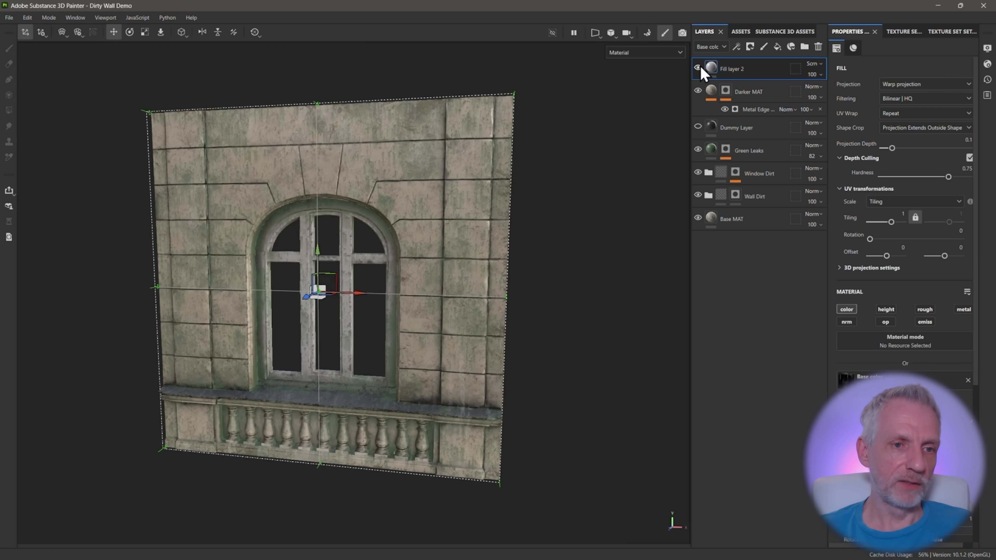
click(698, 68)
click(699, 68)
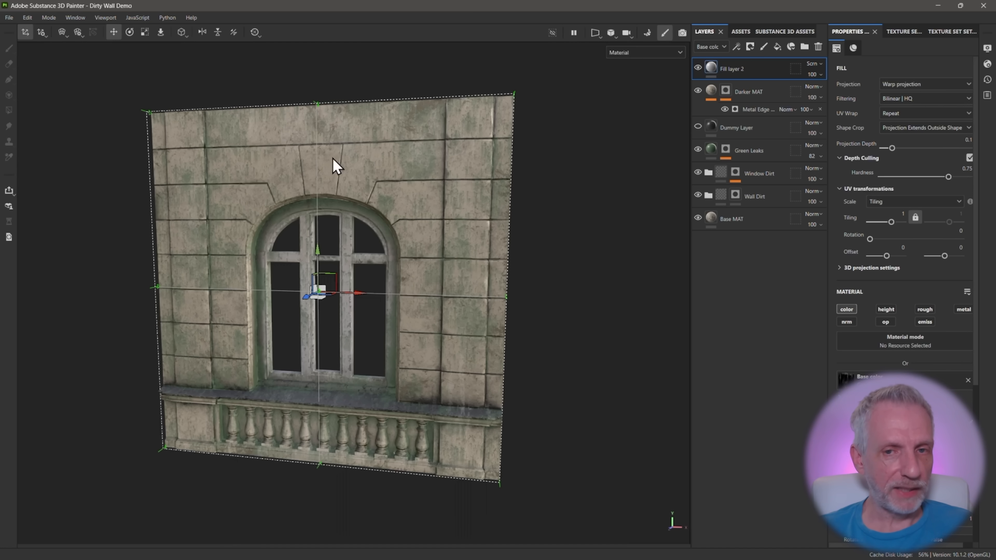
click(698, 68)
click(699, 67)
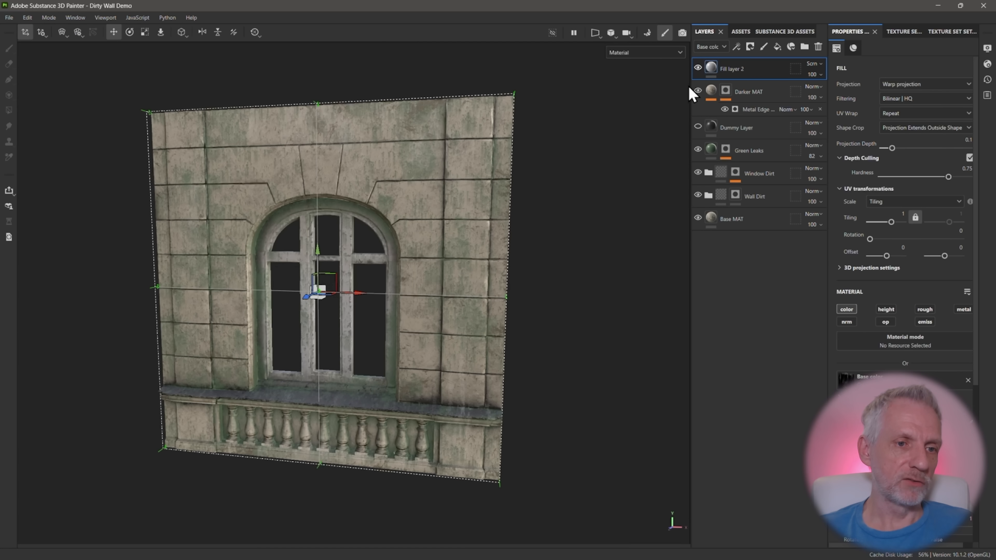
Duplicate the Grunge Humidity fill layer twice and group all three copies into a folder
alt+drag(569, 147, 558, 137)
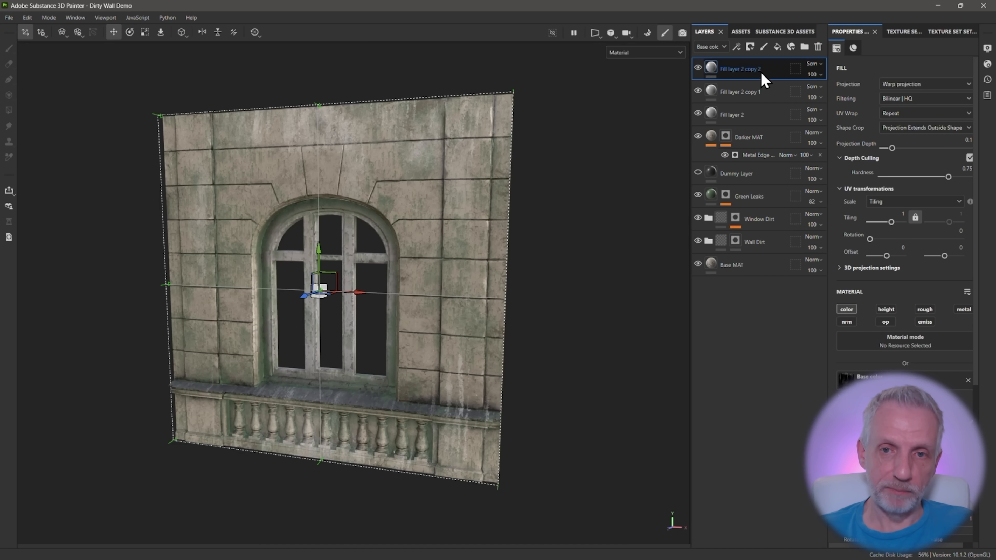
click(761, 71)
shift+click(755, 114)
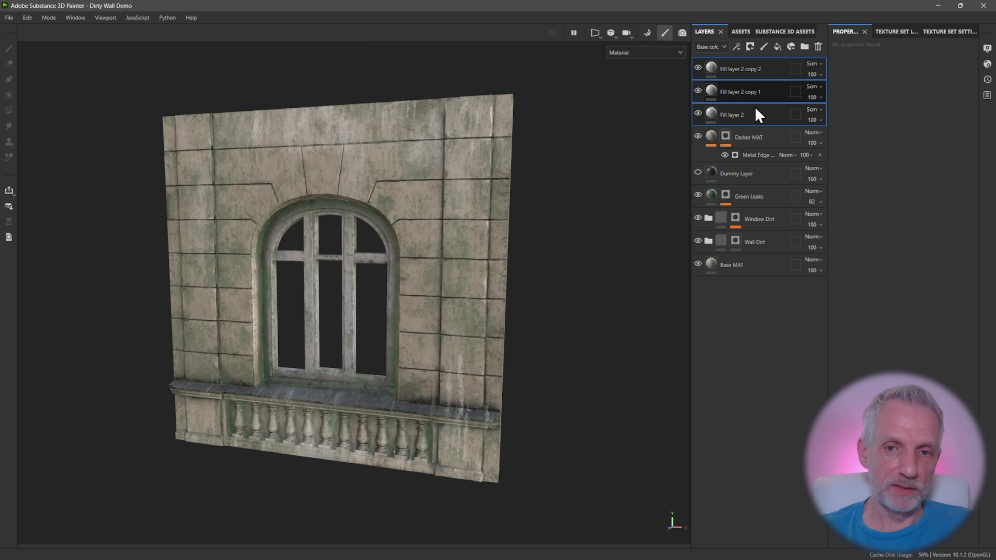
key(ctrl+g)
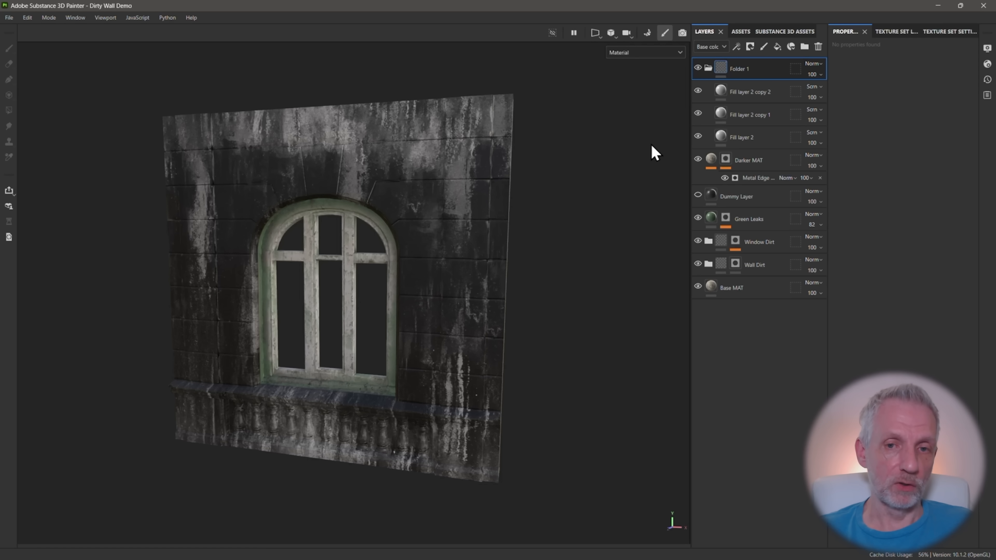
Set the new folder's blend mode to Passthrough and its opacity to 83
click(820, 64)
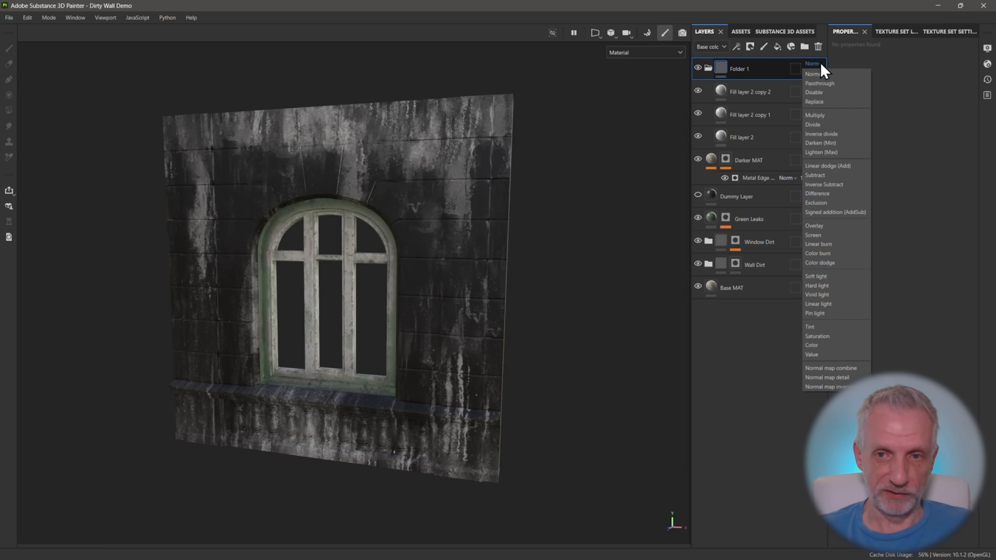
click(825, 84)
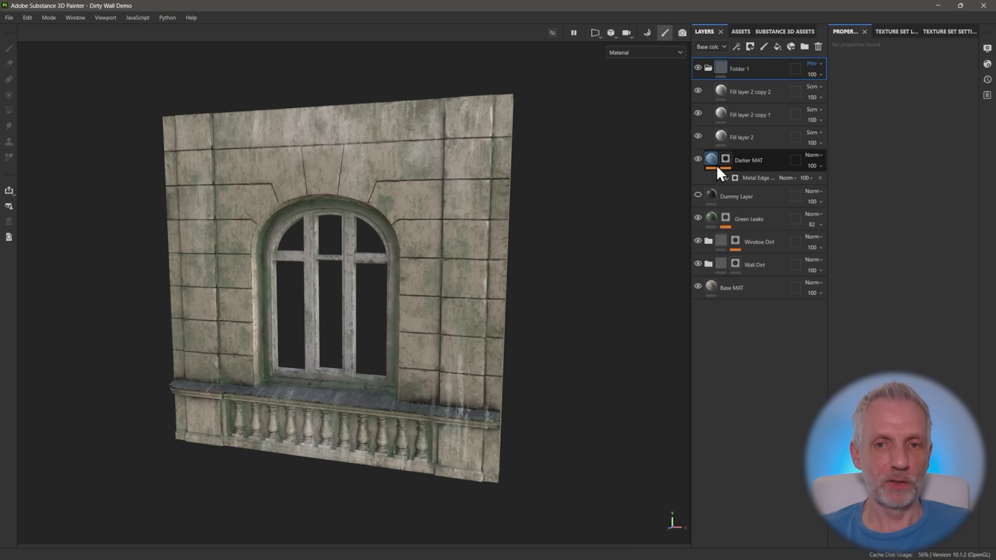
click(821, 75)
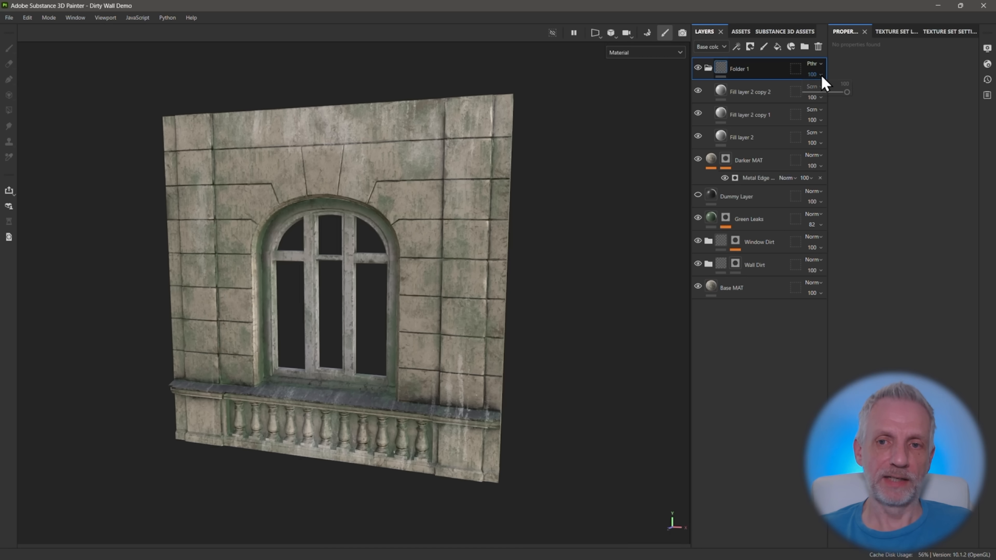
mouse_move(849, 95)
mouse_down()
mouse_move(808, 95)
mouse_move(839, 97)
mouse_up()
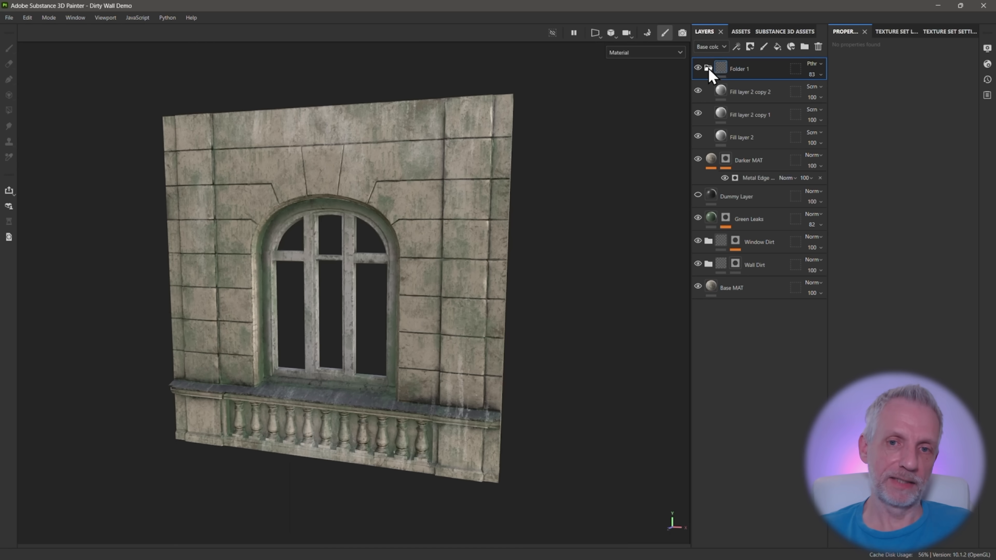
Collapse the leak layers' folder and rename it Calcification
click(708, 68)
alt+drag(440, 239, 479, 228)
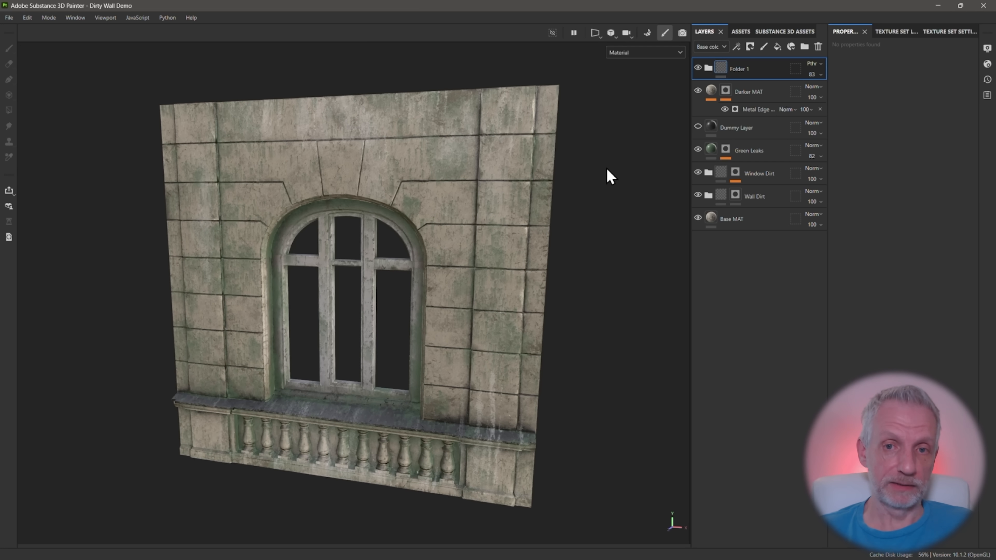
double_click(743, 69)
text(Calcification)
key(Return)
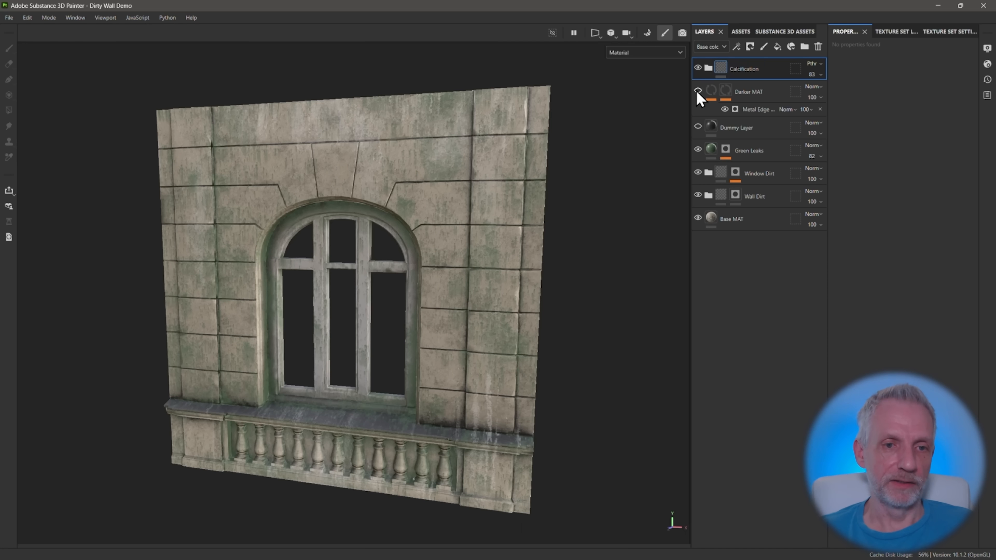
Rename the Darker MAT layer to Cracks, and check the Green Leaks layer's effect by toggling its visibility
double_click(749, 92)
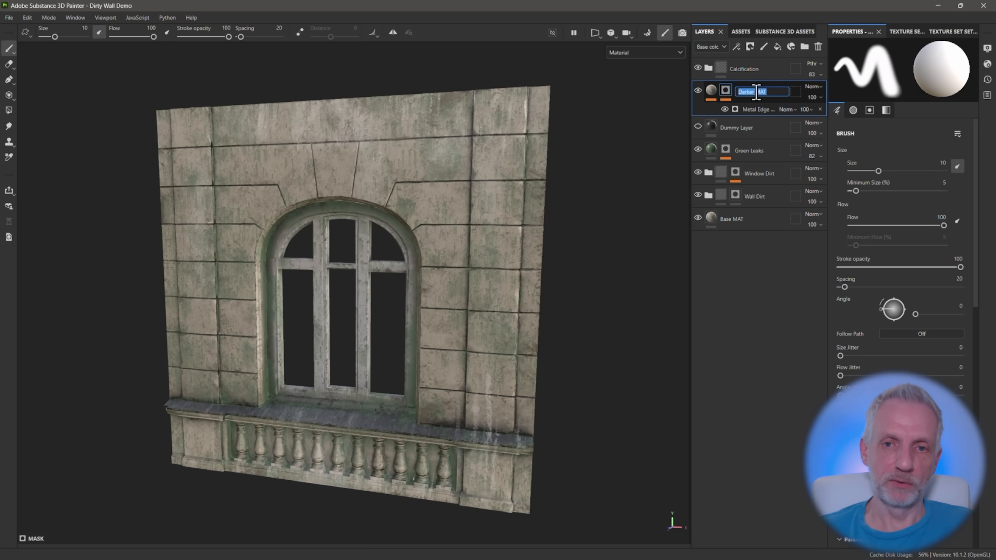
text(Cr)
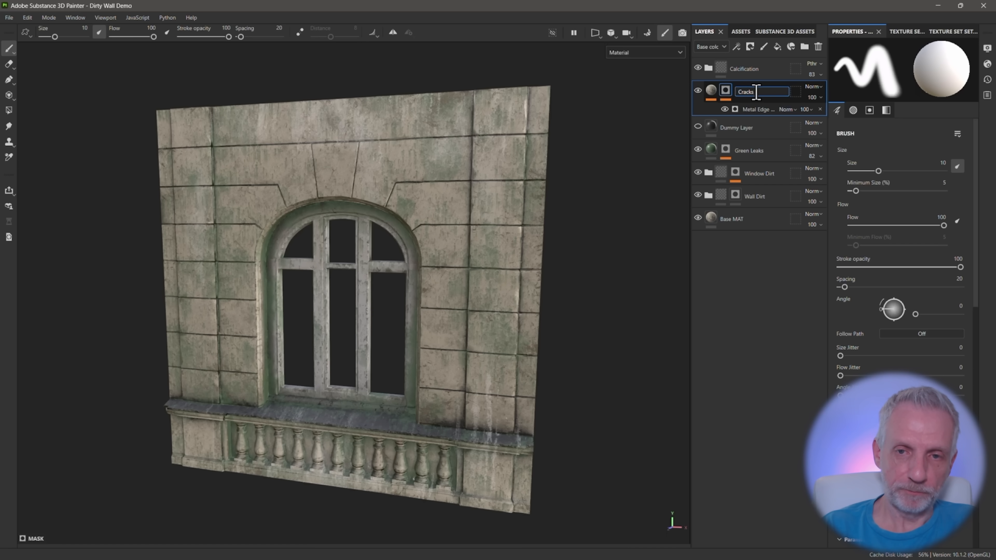
text(acks)
key(Return)
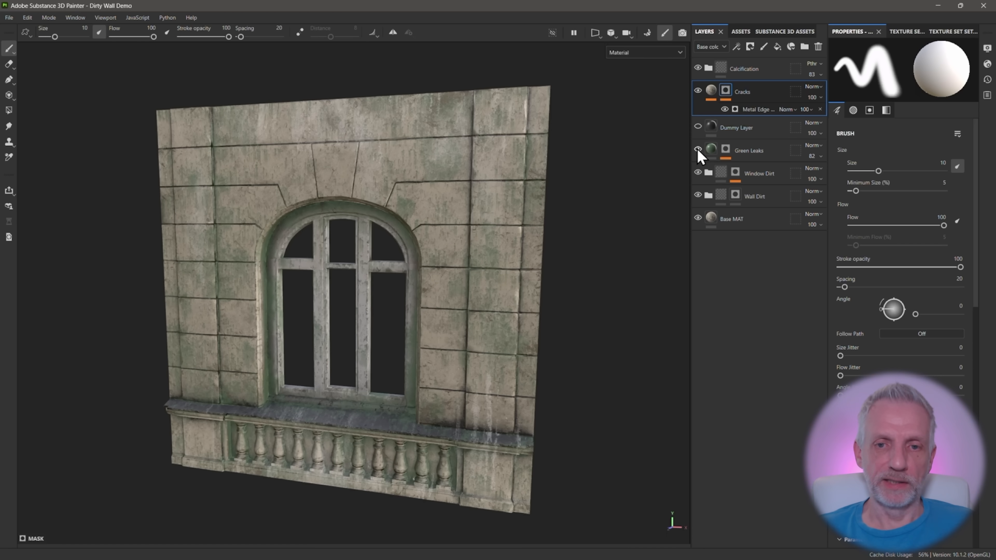
click(698, 150)
click(698, 150)
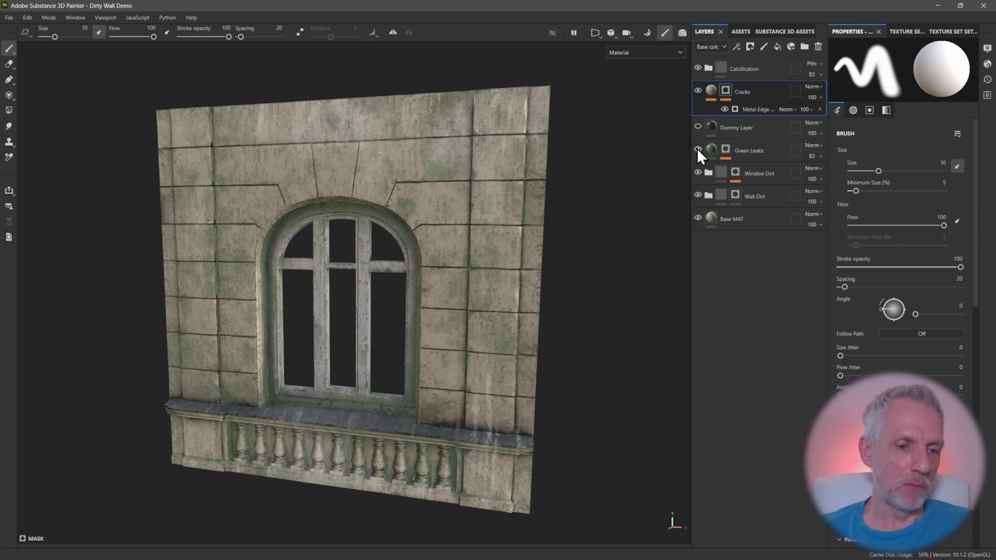
Check the effect of the Green Leaks and Window Dirt layers by toggling the visibility of each
click(697, 150)
click(698, 151)
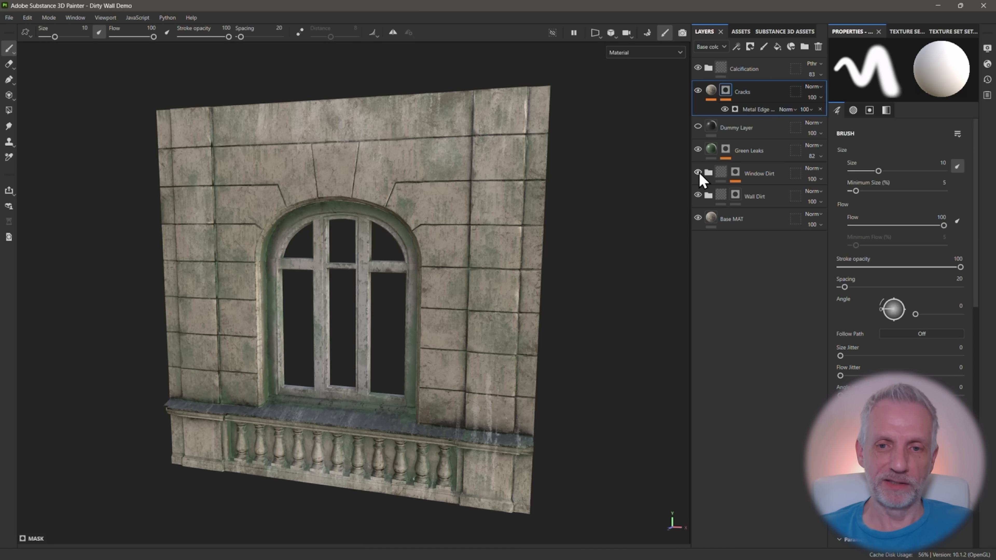
click(697, 173)
click(697, 173)
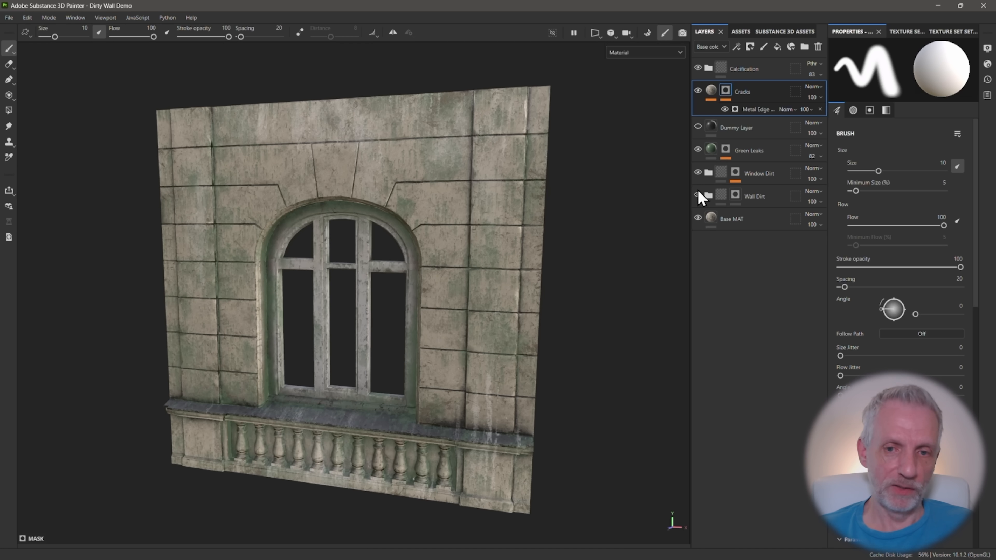
Open the texture export settings and review the output folder path and the list of exports
click(9, 18)
click(66, 171)
click(585, 140)
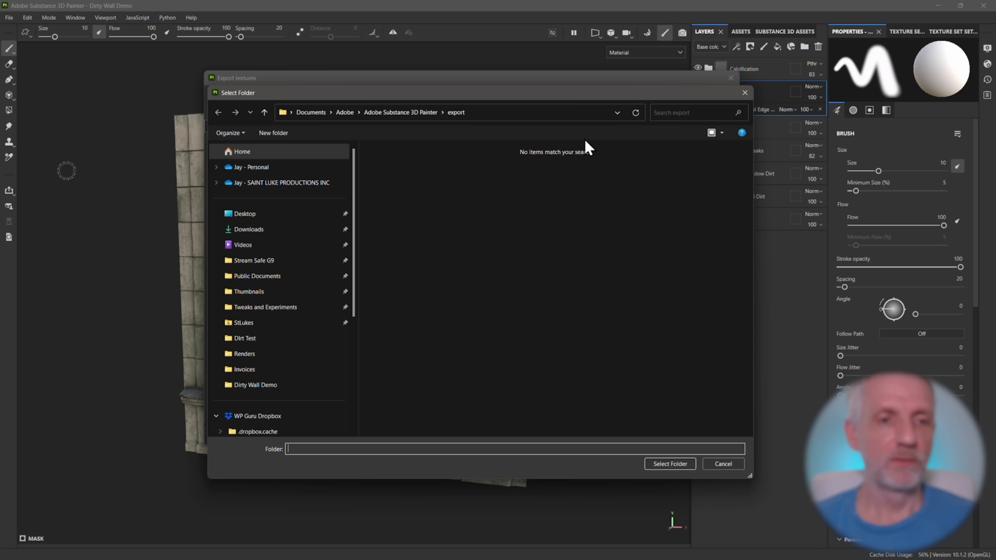
click(488, 114)
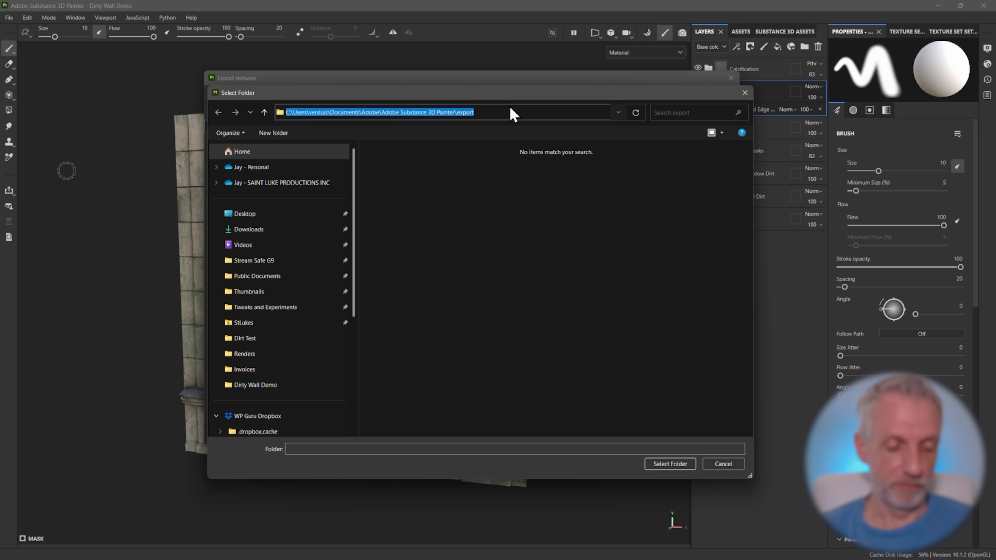
click(744, 94)
click(340, 101)
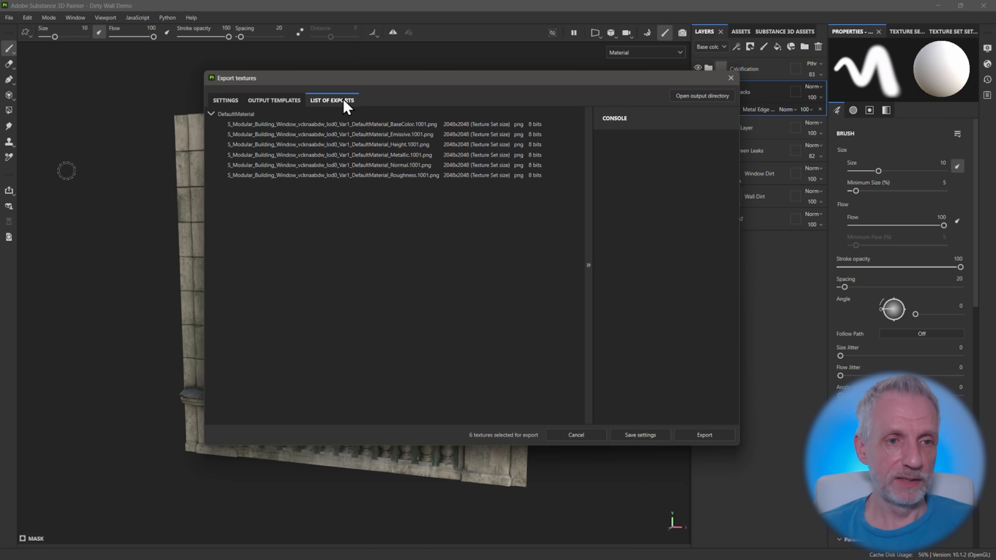
Open the export output directory and delete the two old PNG textures in it
click(712, 98)
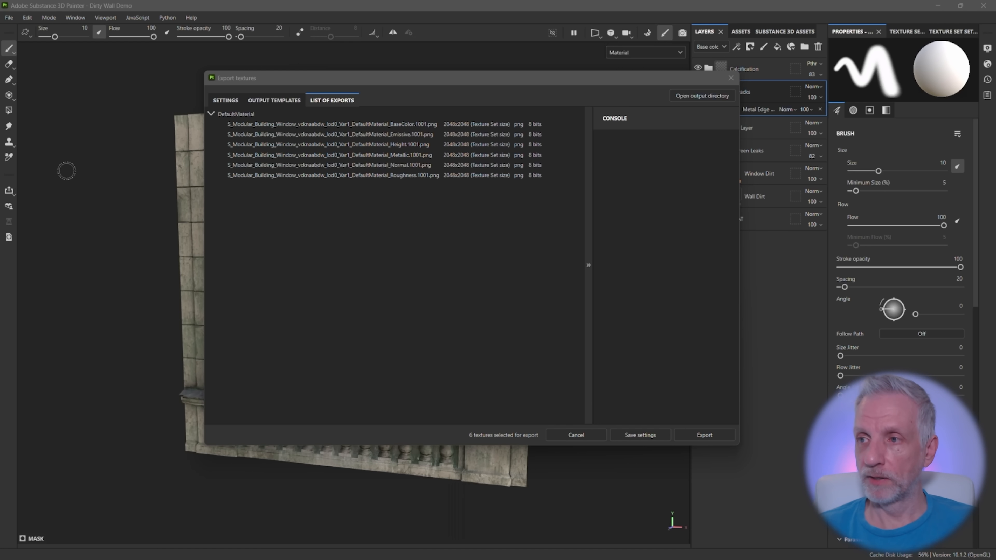
drag(737, 108, 600, 84)
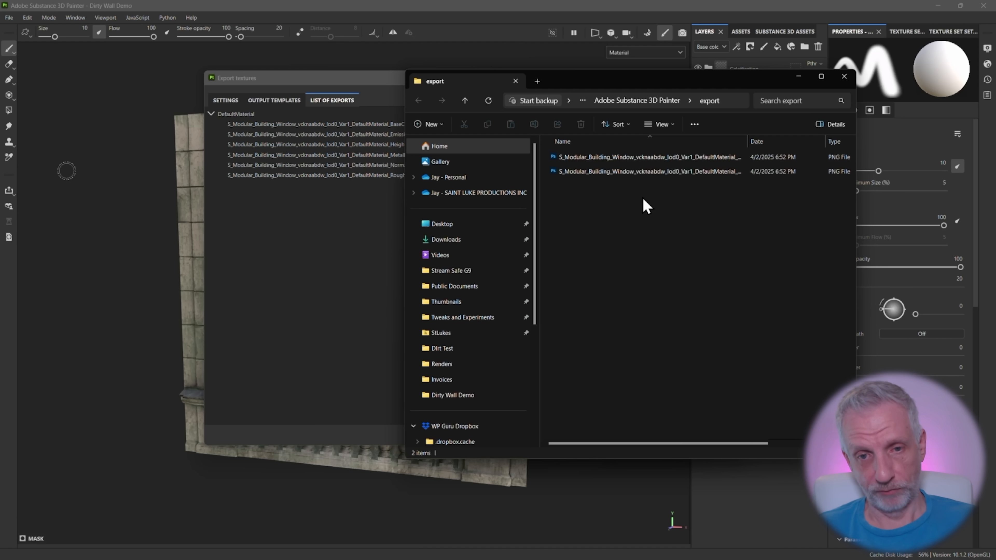
drag(674, 196, 647, 153)
click(581, 125)
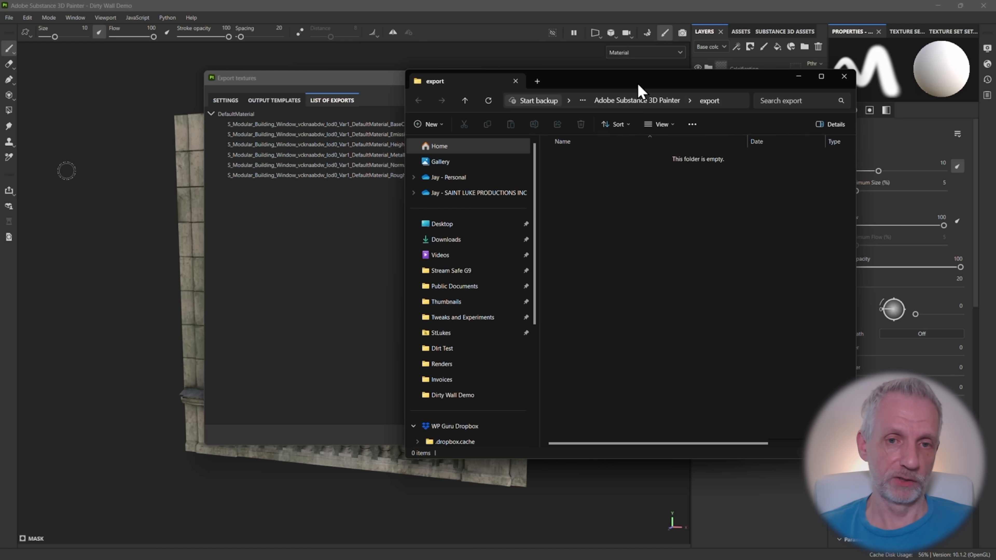
drag(634, 80, 995, 59)
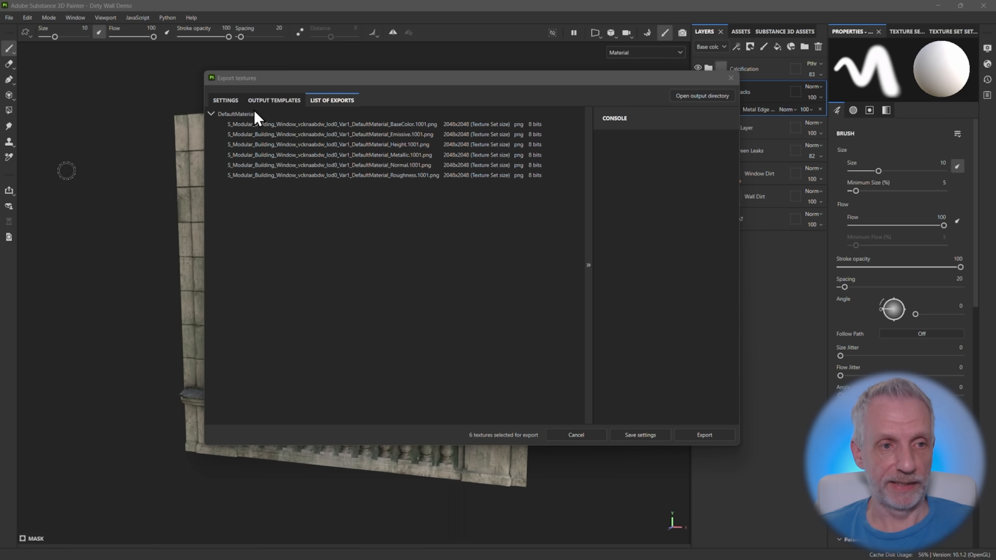
Set the global export size to 4096 and the output template to Unreal Engine 4 (Packed)
click(227, 101)
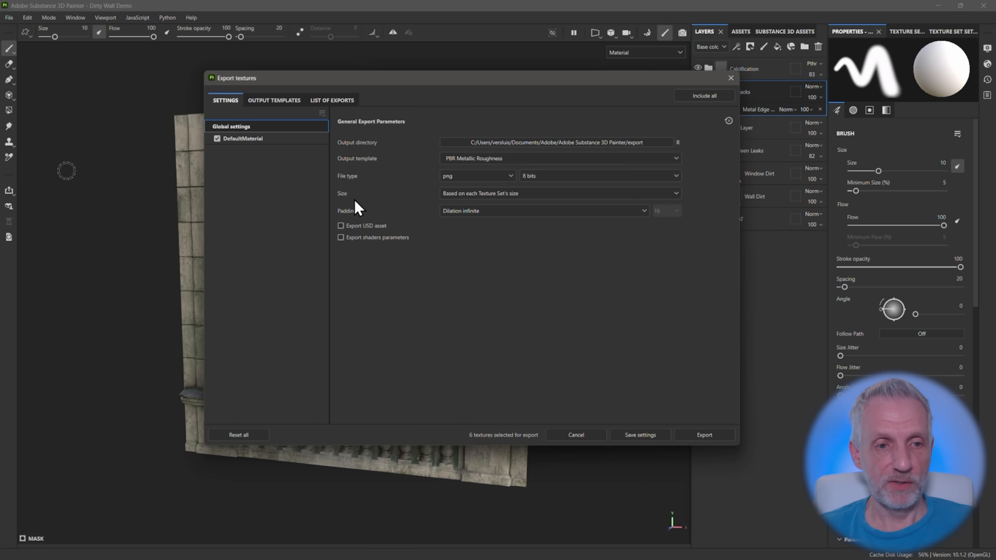
click(638, 194)
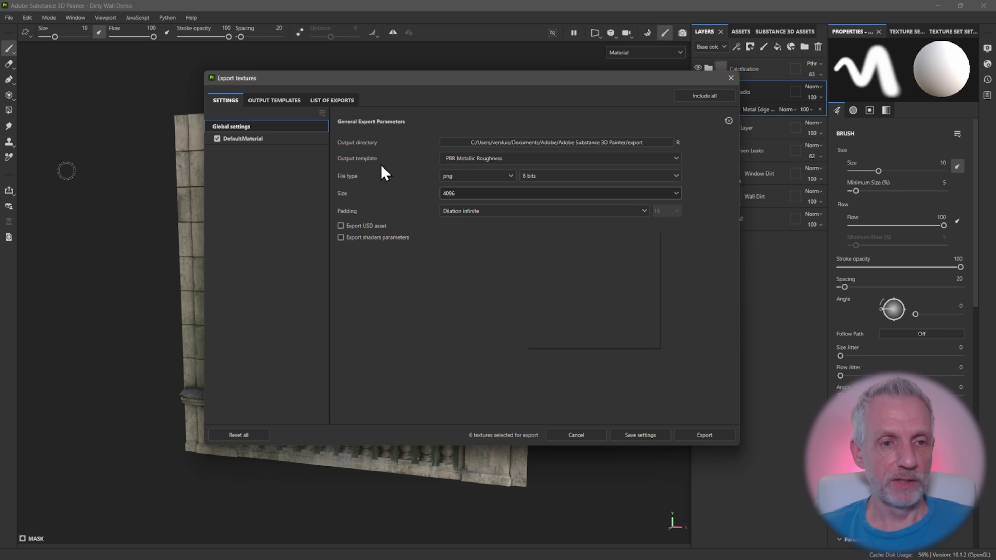
click(676, 159)
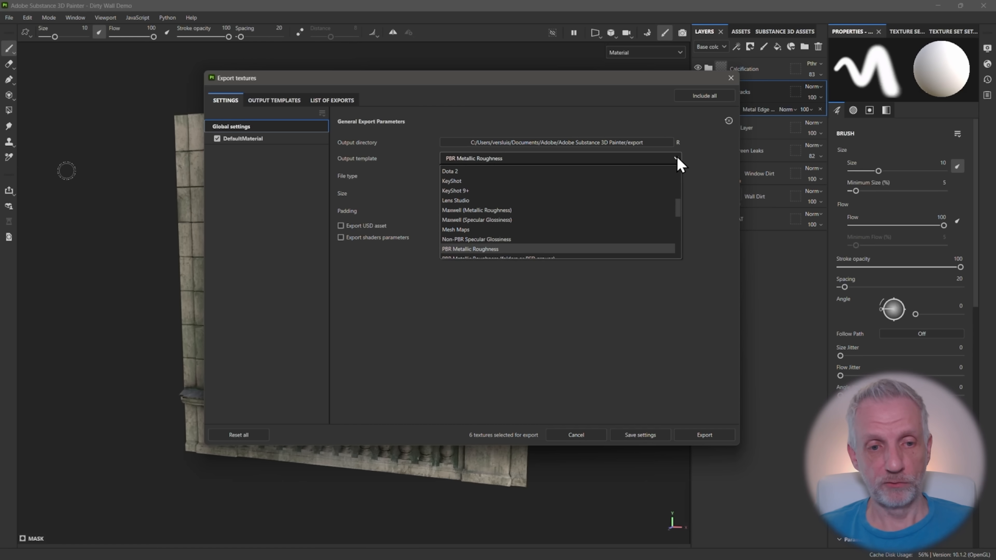
scroll(668, 175, down, 10)
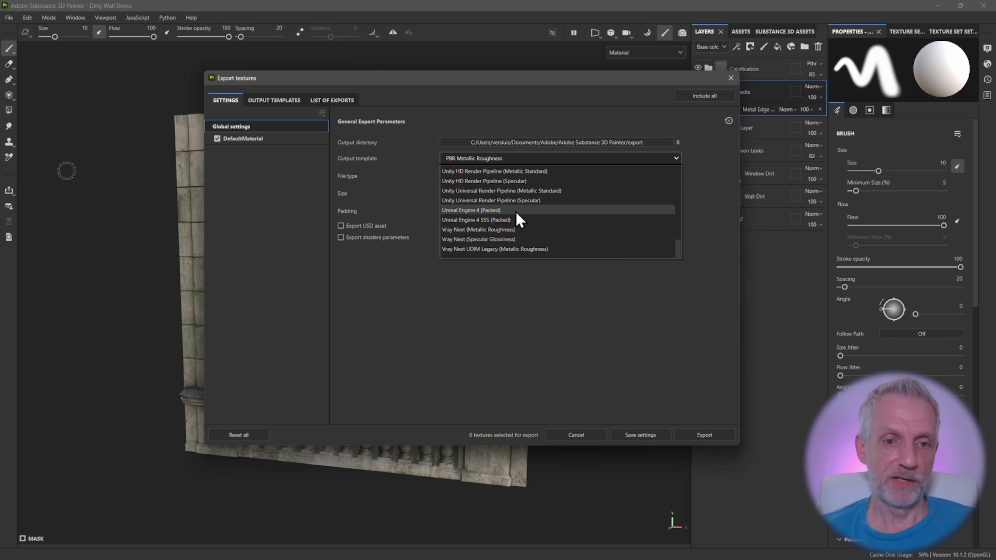
click(516, 211)
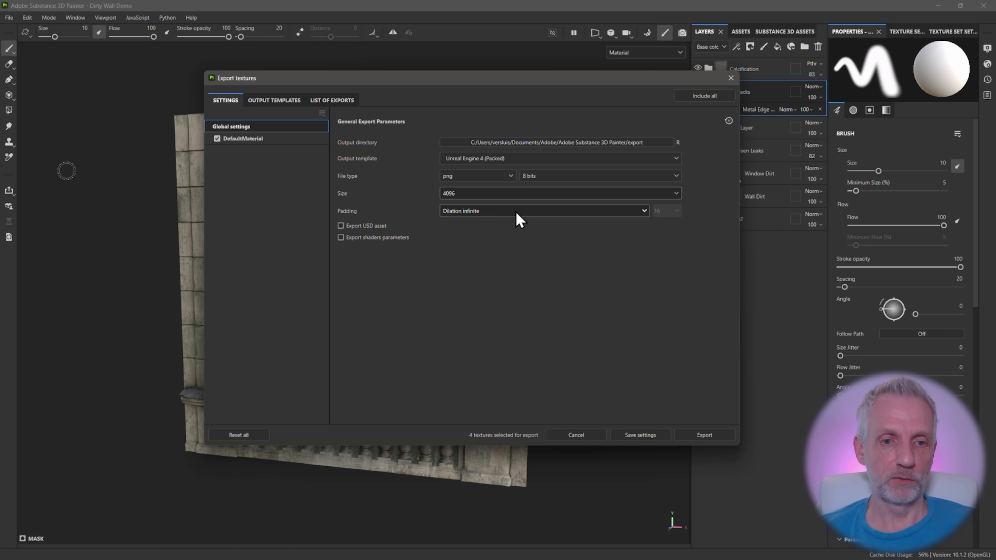
Limit DefaultMaterial's output maps to base color and normal, export them as PNG, and save the export settings
click(247, 141)
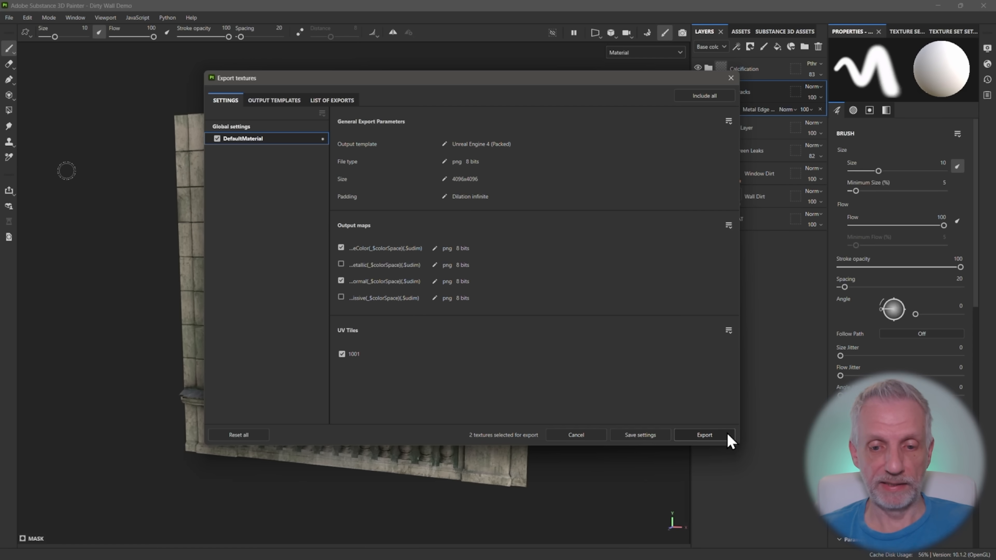
click(709, 438)
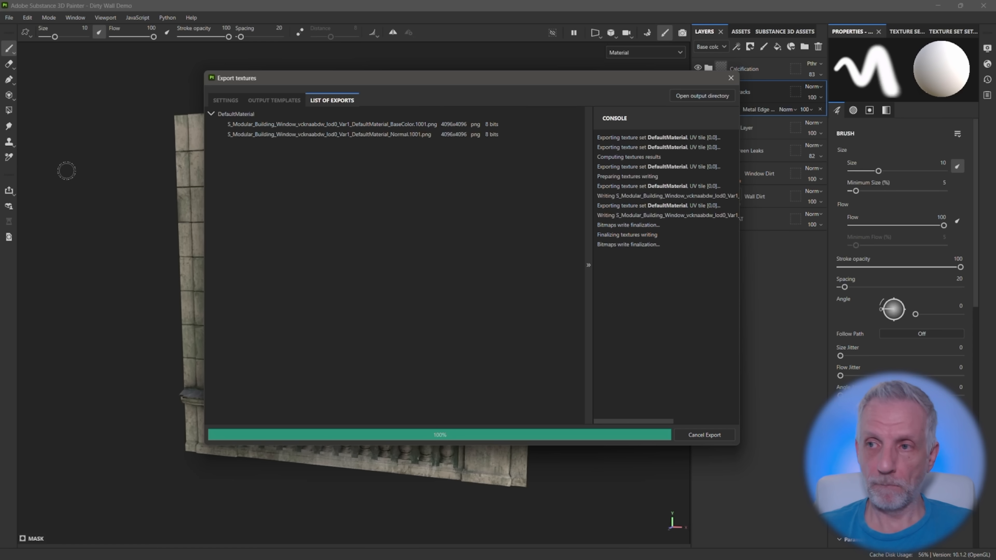
mouse_move(995, 62)
mouse_down()
mouse_move(759, 45)
mouse_move(995, 59)
mouse_up()
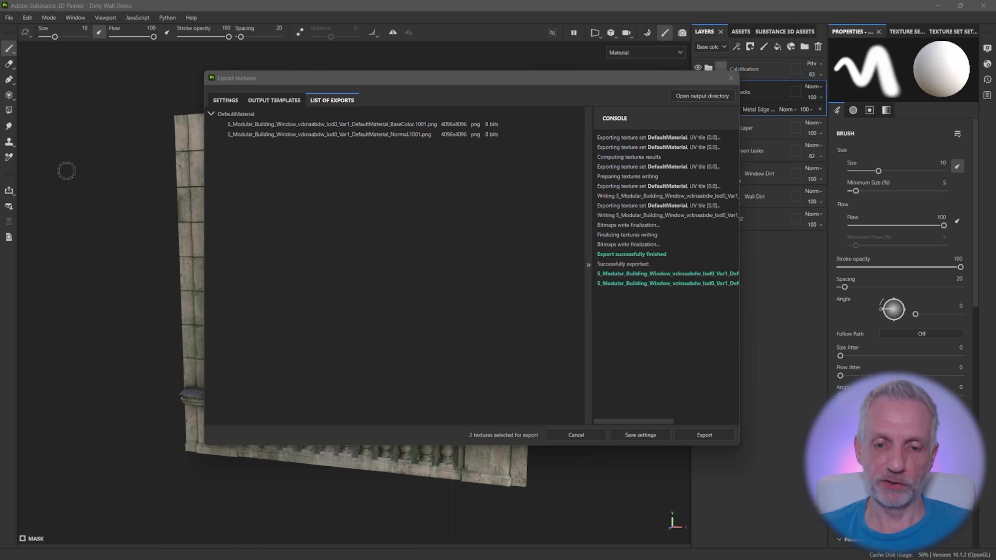
click(646, 434)
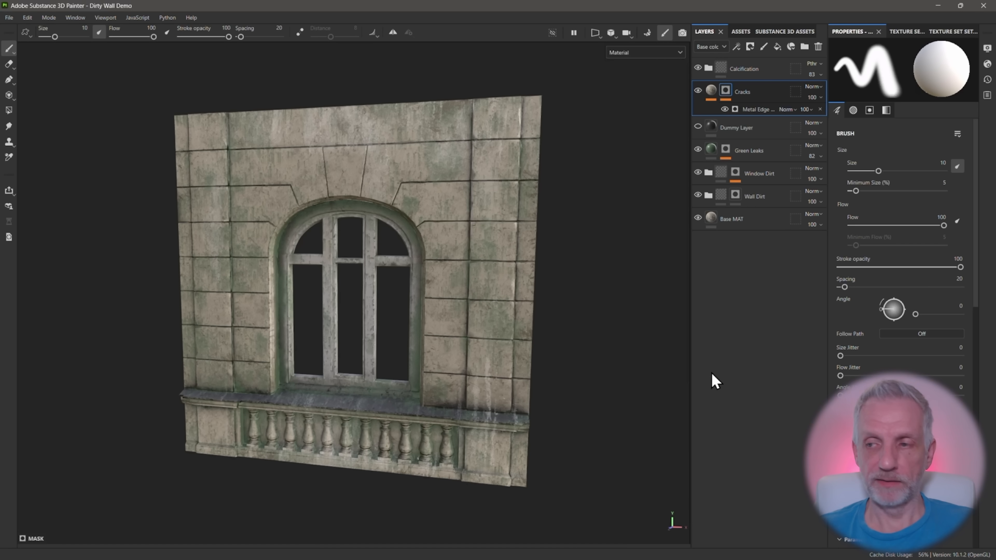
Switch to Unreal Editor and move the already dirty window wall to the other side of the clean wall
key(alt+Tab)
key(alt+Tab)
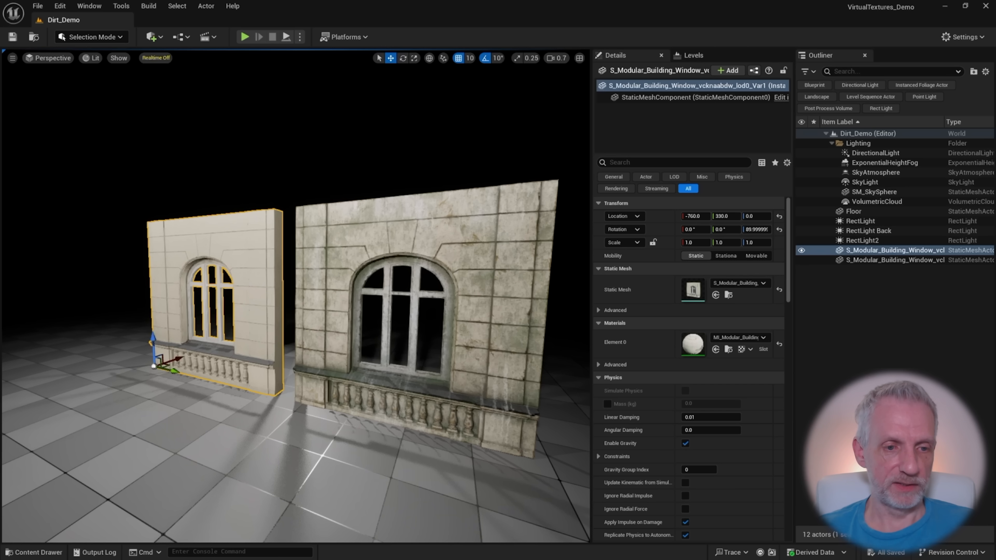
mouse_move(421, 332)
right_down()
mouse_move(435, 341)
mouse_move(421, 332)
right_up()
key(s)
scroll(421, 332, up, 2)
click(421, 333)
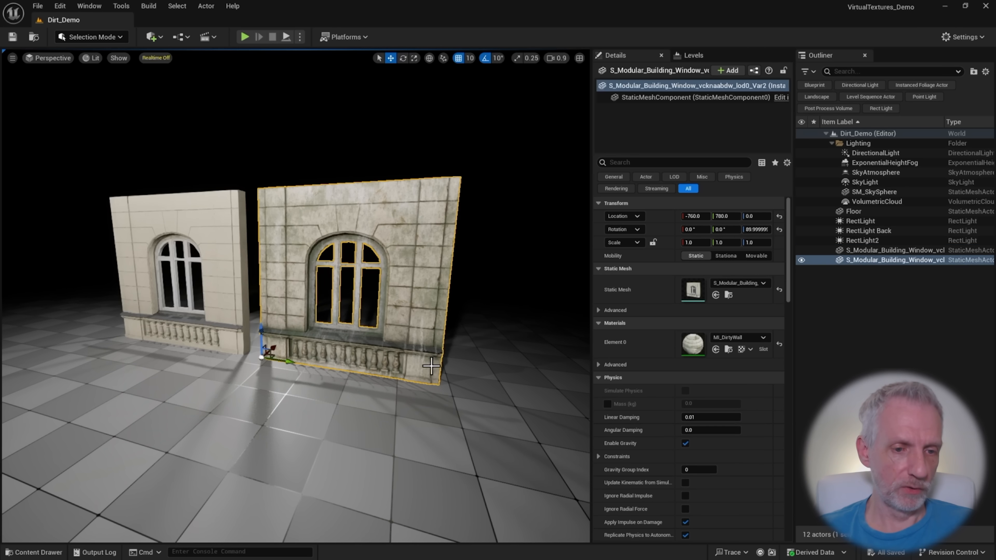
drag(289, 362, 32, 322)
Duplicate the clean window wall and place the copy beside it at location -760, 760, 0
click(220, 271)
alt+drag(135, 337, 280, 360)
mouse_move(280, 360)
right_down()
mouse_move(239, 360)
mouse_move(270, 369)
mouse_move(284, 358)
right_up()
scroll(271, 359, down, 3)
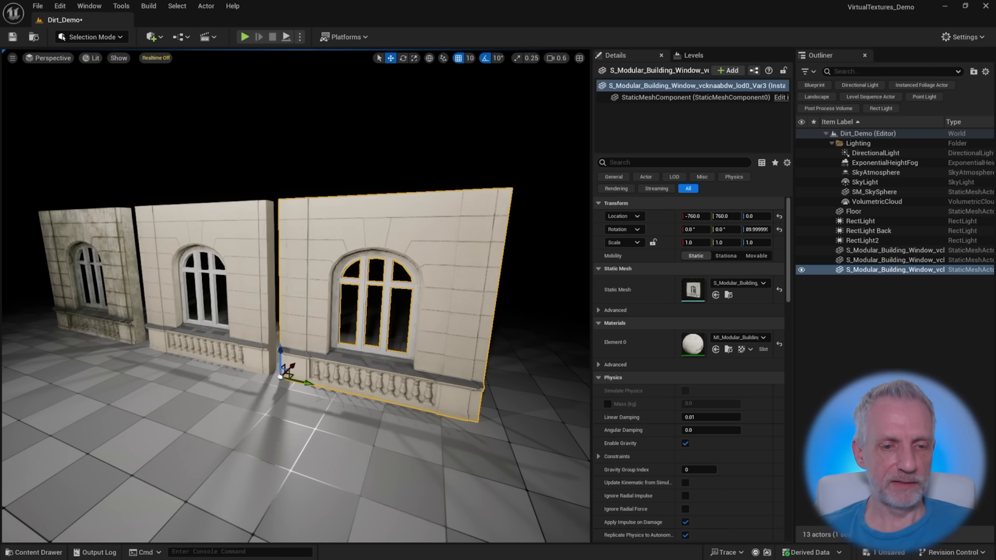
scroll(408, 286, up, 2)
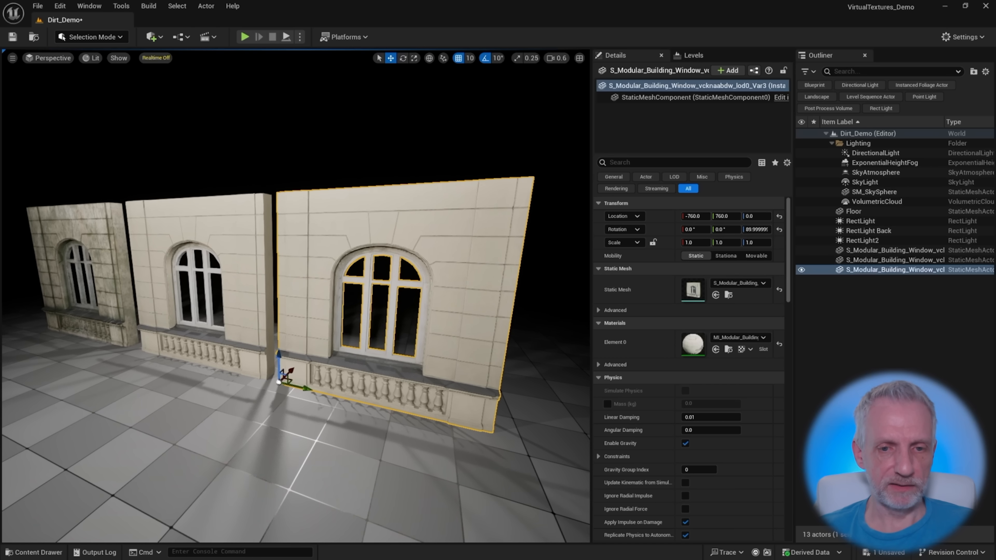
Locate the duplicated wall's material instance in the content, duplicate it, and name the copy MI_DirtyWallDemo
click(728, 349)
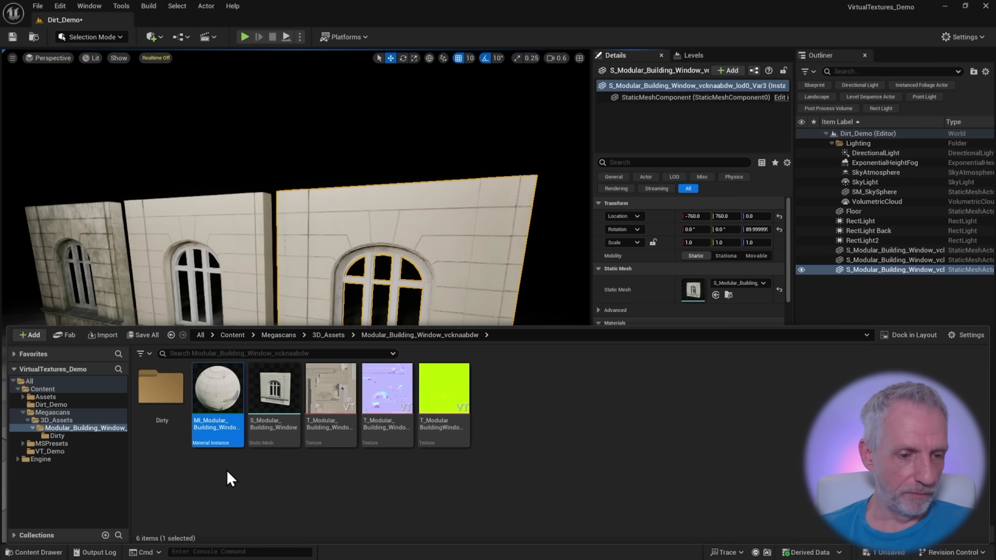
key(ctrl+d)
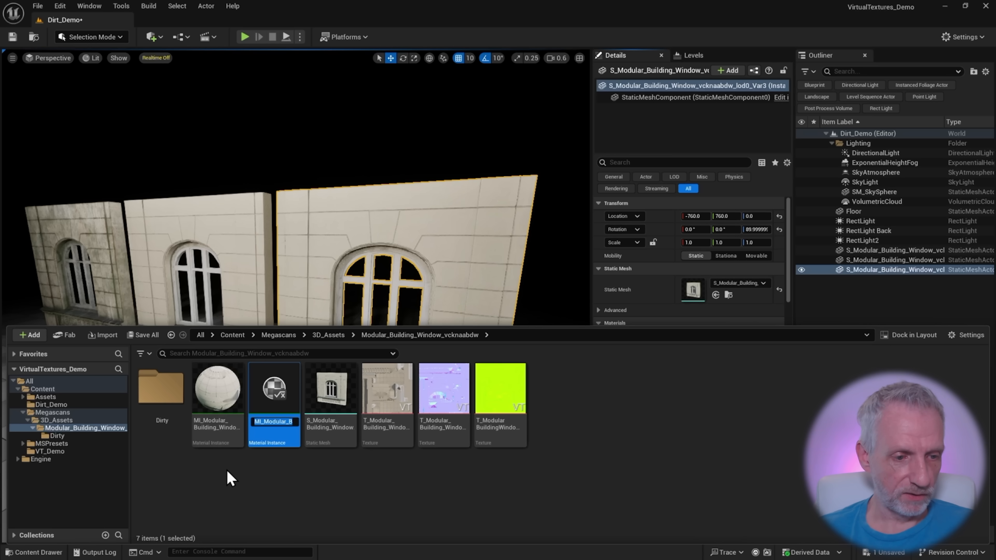
text(MI_)
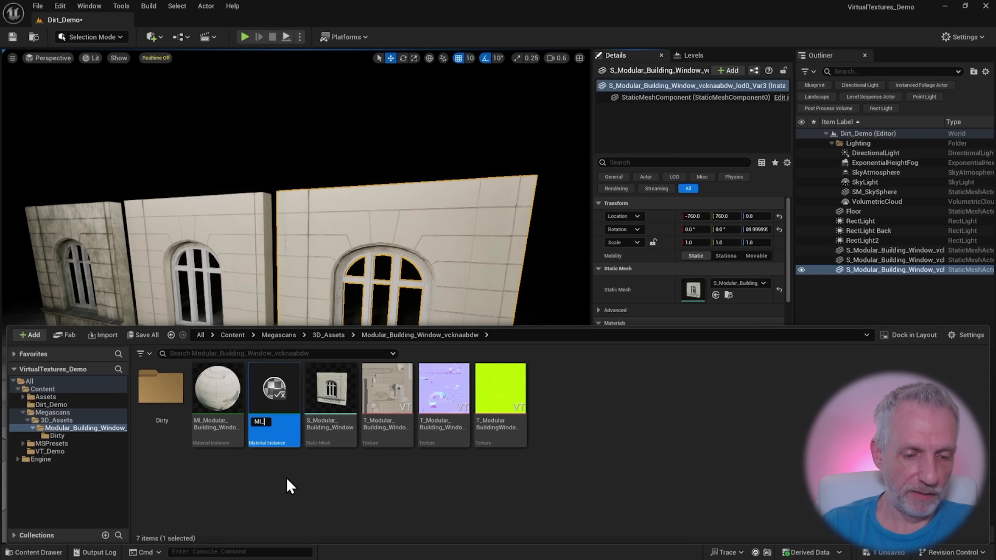
text(DirtyWallDemo)
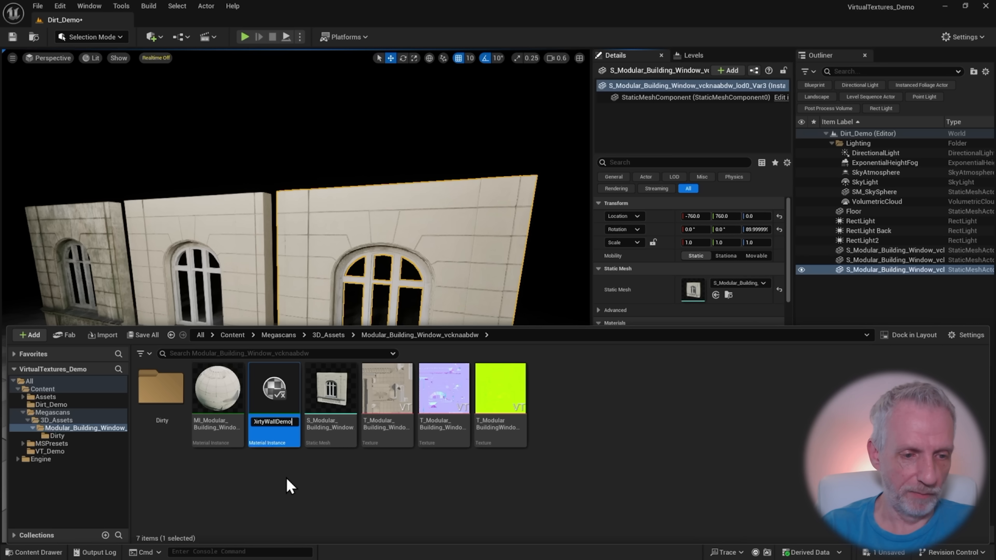
key(Return)
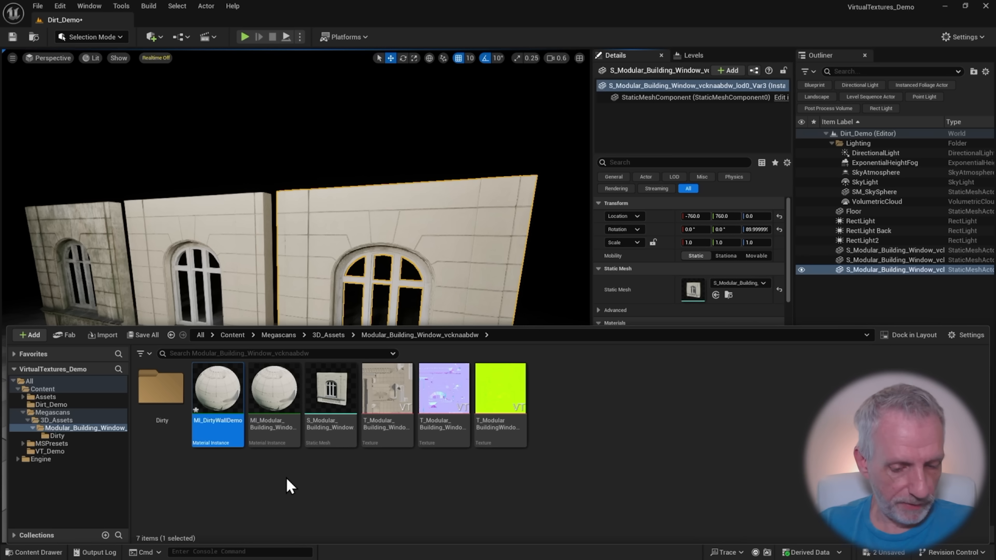
Create a folder named DirtyWallDemo, move MI_DirtyWallDemo into it, and open the folder
key(ctrl+shift+n)
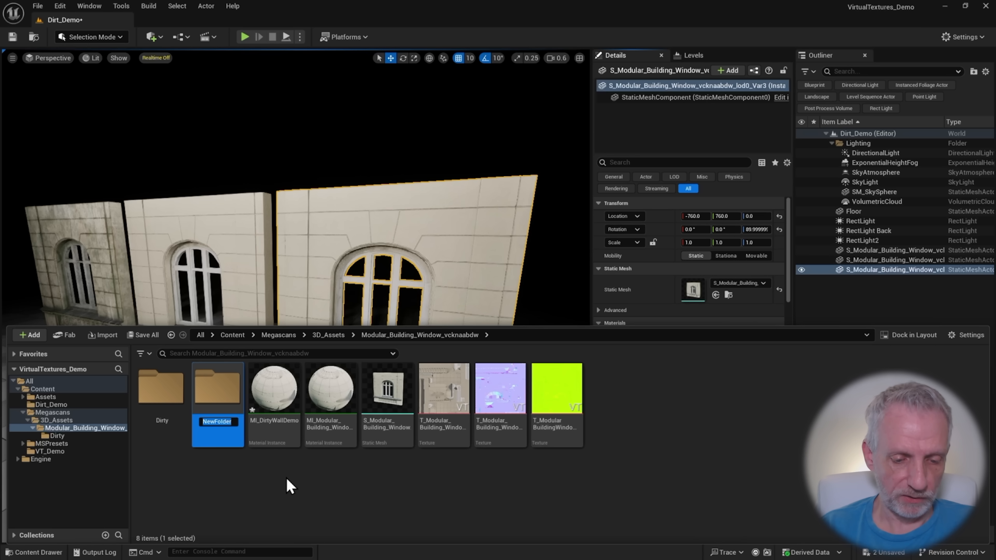
text(DirtyWallDemo)
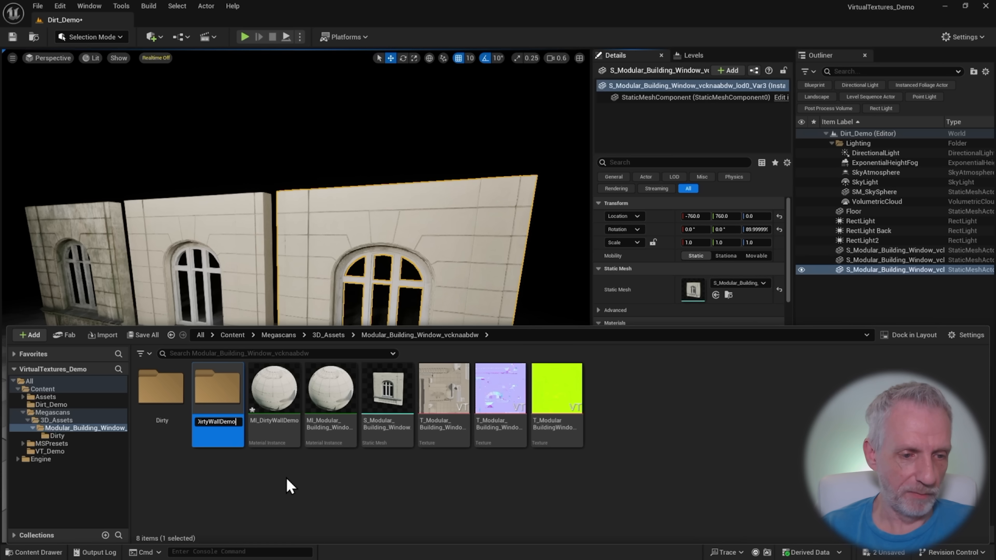
key(Return)
drag(275, 388, 205, 407)
click(239, 429)
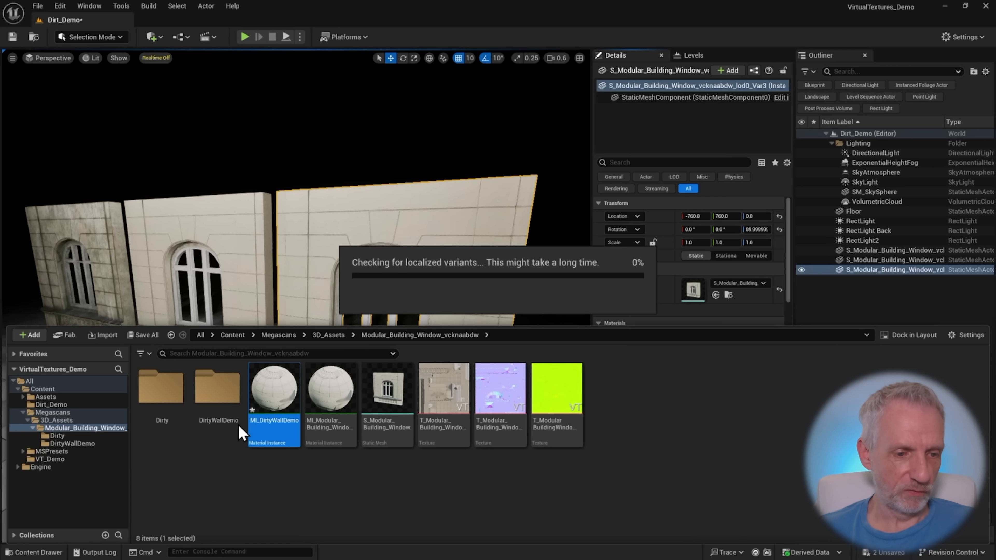
double_click(217, 388)
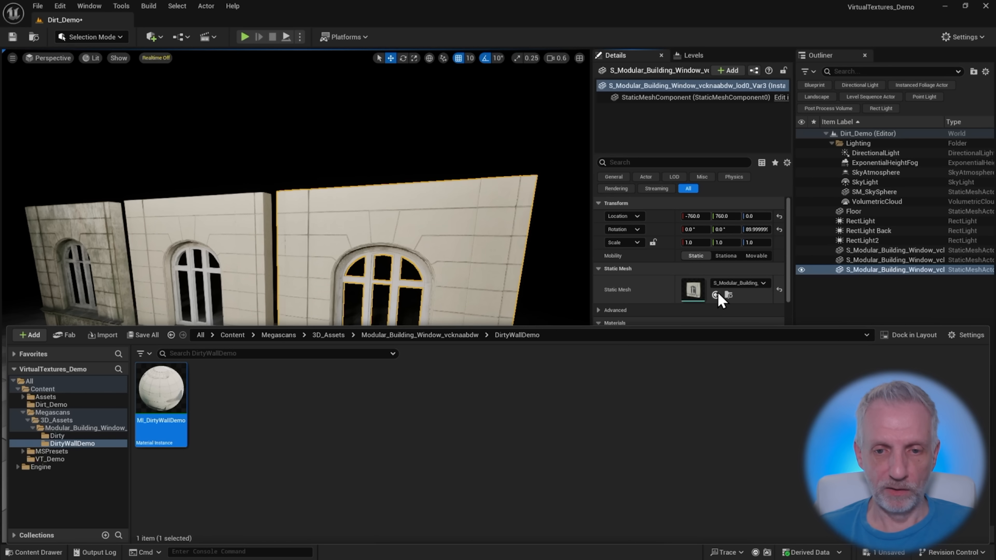
Assign MI_DirtyWallDemo to the duplicated wall's Element 0 material slot
scroll(669, 293, down, 3)
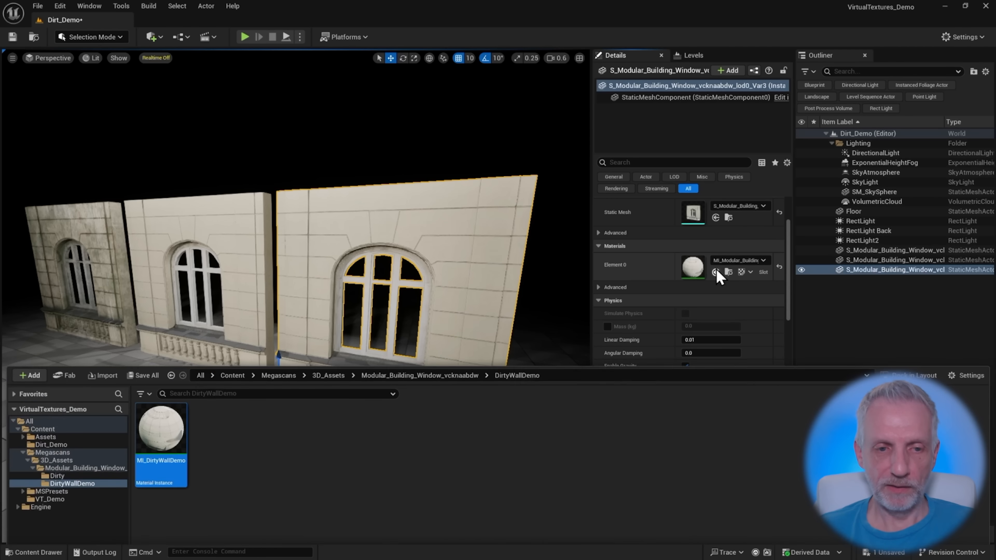
click(715, 272)
right_drag(447, 305, 447, 313)
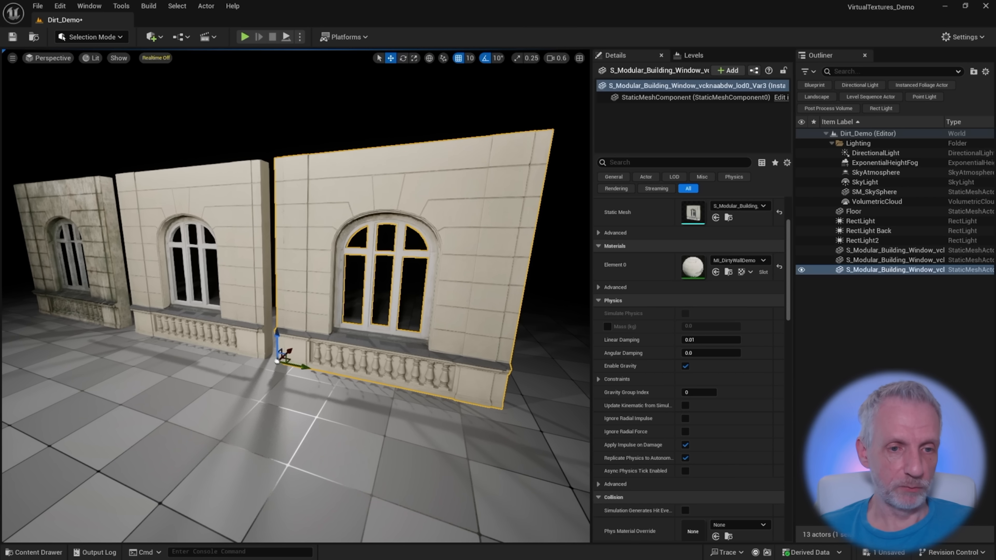
mouse_move(464, 367)
right_down()
mouse_move(480, 363)
mouse_move(464, 366)
right_up()
Start an import into the DirtyWallDemo folder and go to the Adobe Substance 3D Painter export folder
key(ctrl+space)
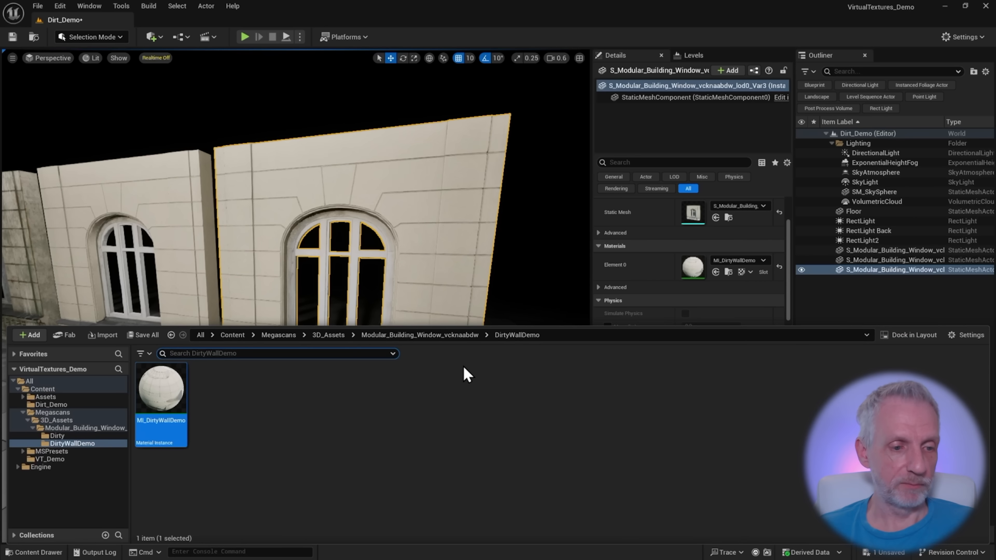
right_click(245, 422)
mouse_move(266, 432)
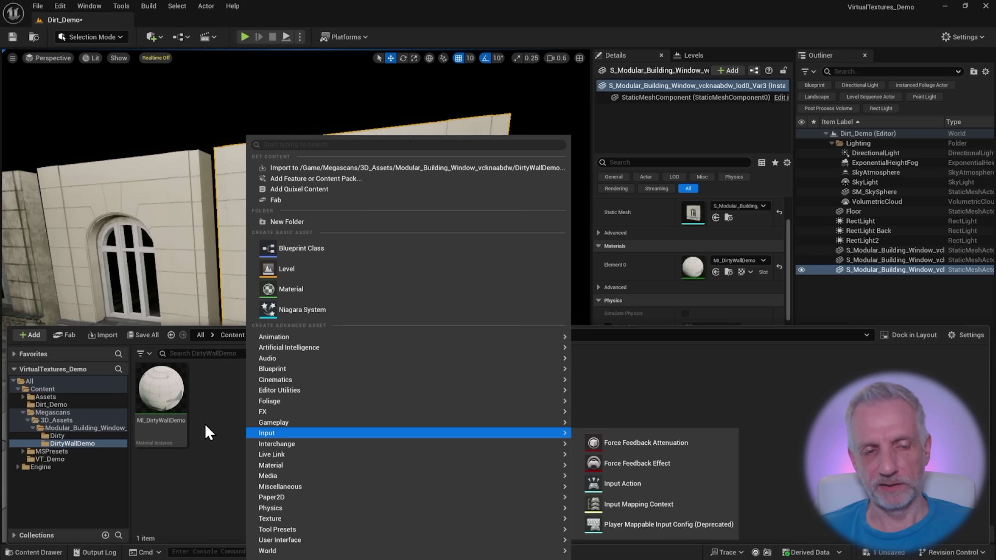
click(397, 168)
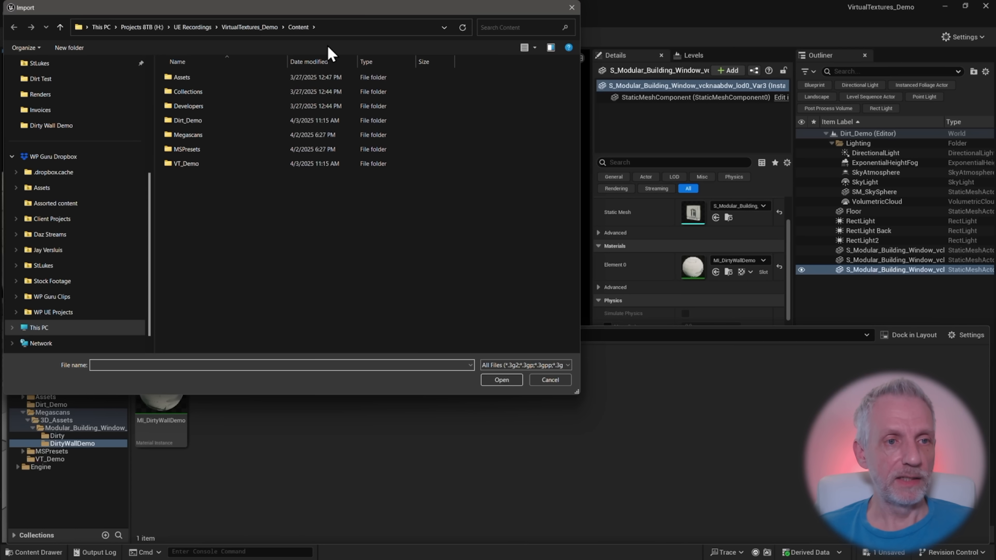
click(383, 26)
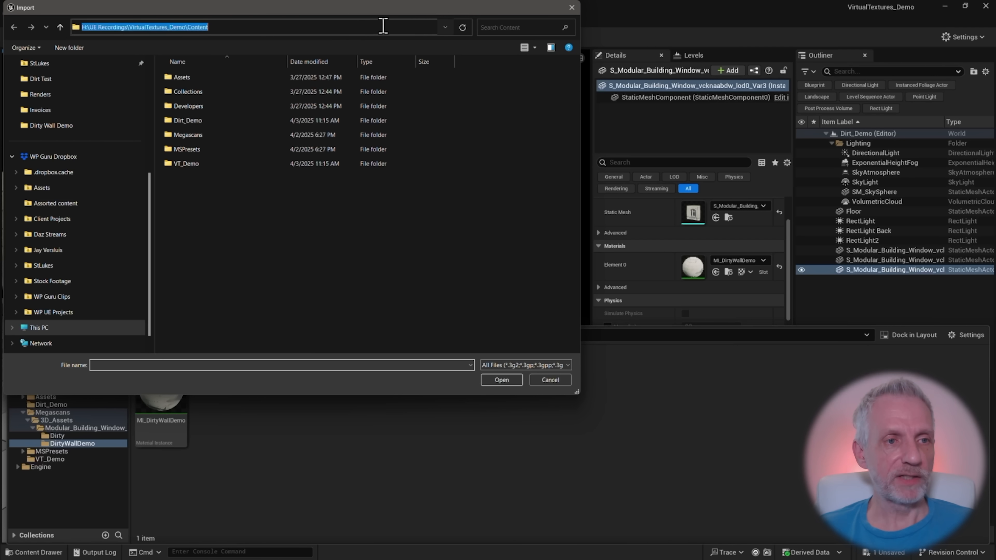
text(C:\Users\versluis\Documents\Adobe\Adobe Substance 3D Painter\export)
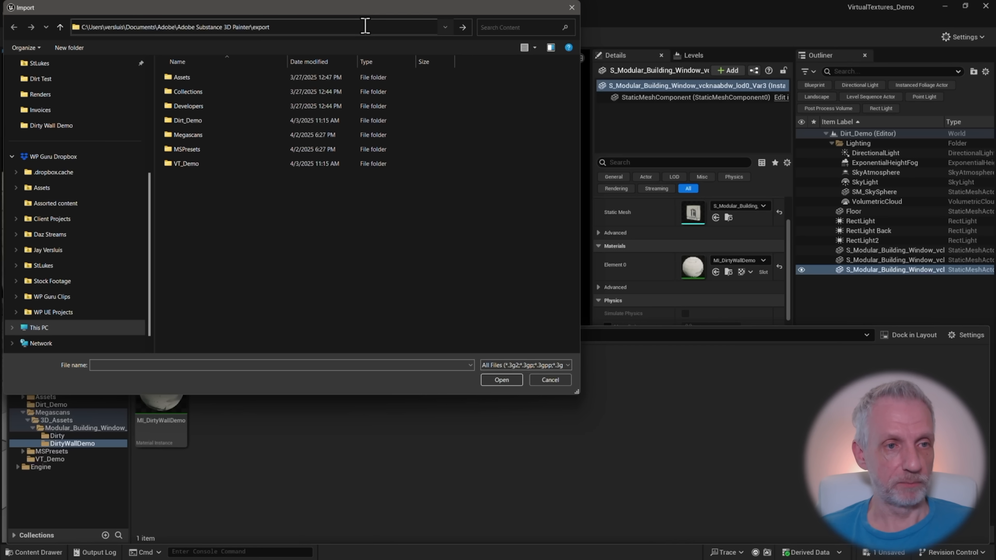
key(Return)
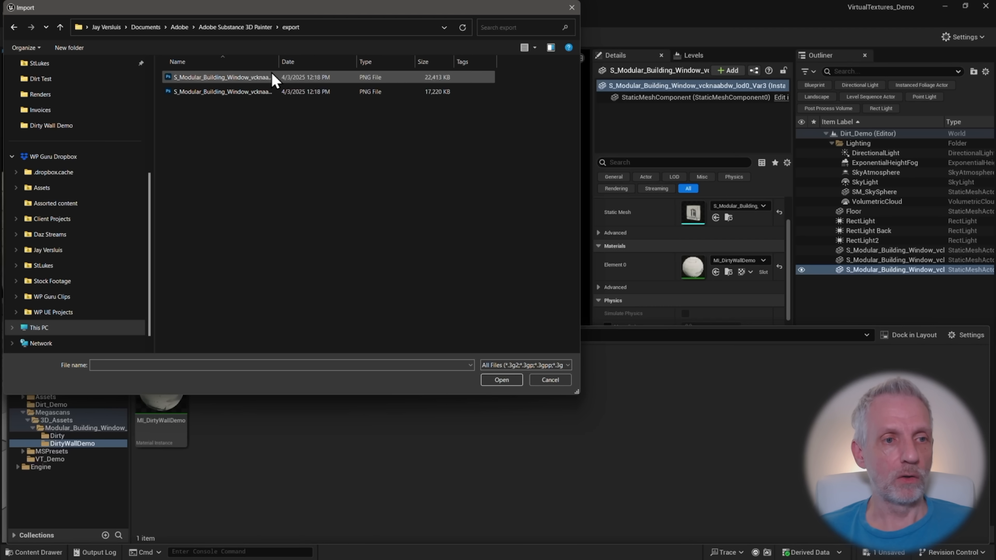
Import both exported PNG textures, BaseColor and Normal, and accept the normal map settings
click(262, 79)
shift+click(255, 92)
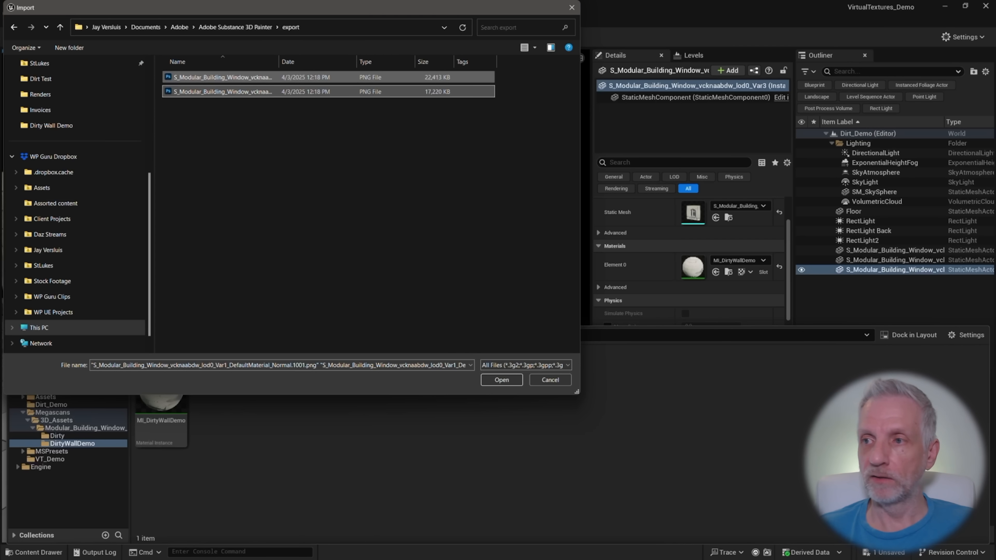
drag(995, 86, 821, 67)
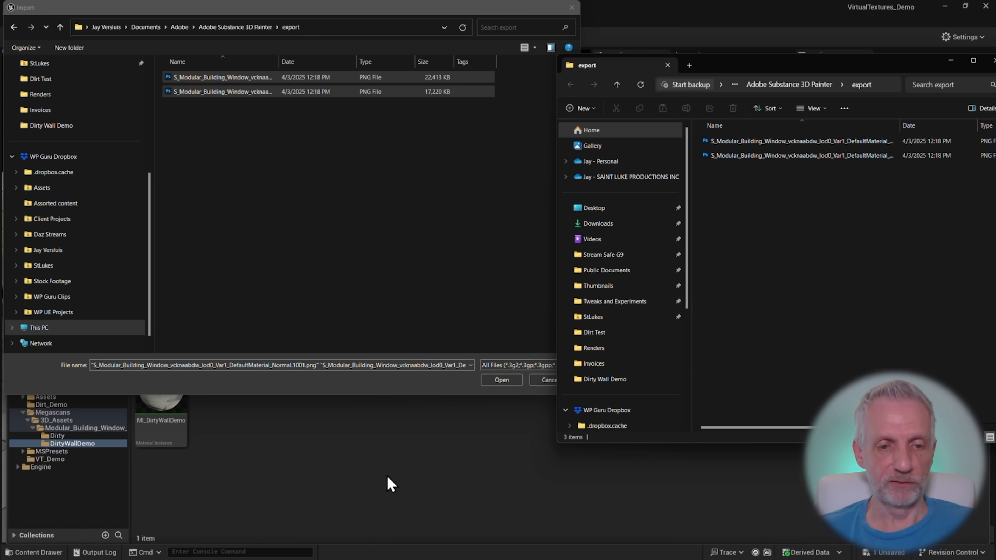
drag(749, 68, 995, 75)
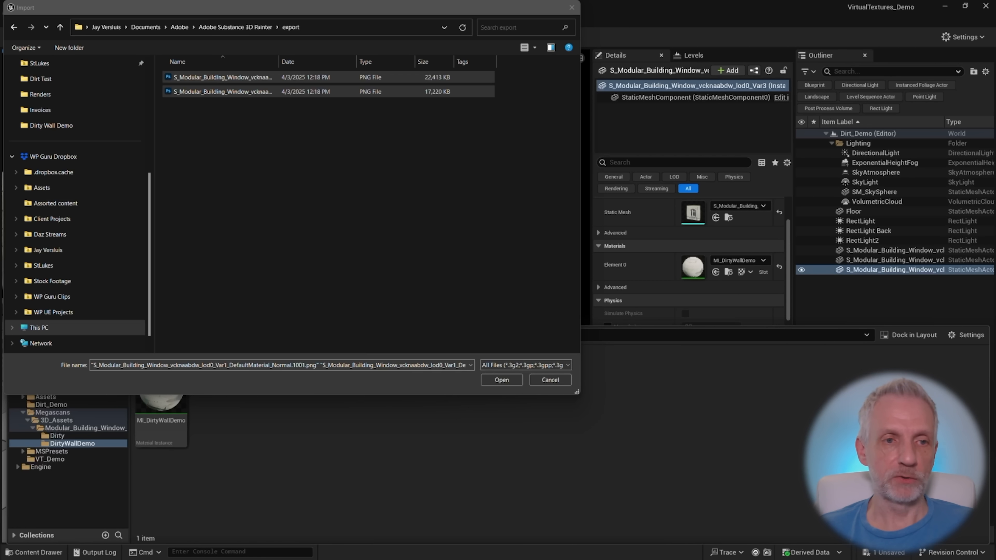
click(503, 380)
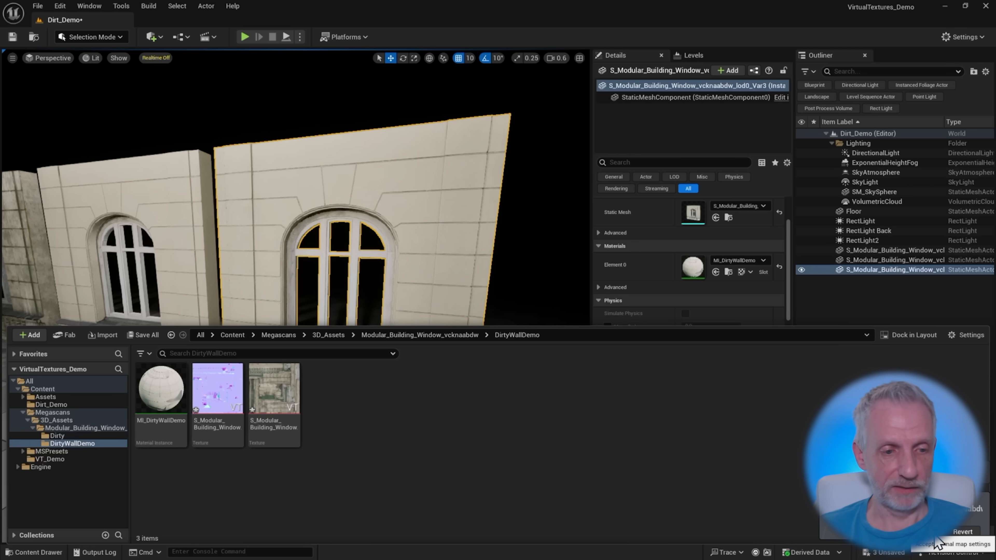
click(938, 543)
Save all unsaved content and open the MI_DirtyWallDemo material instance for editing
key(ctrl+space)
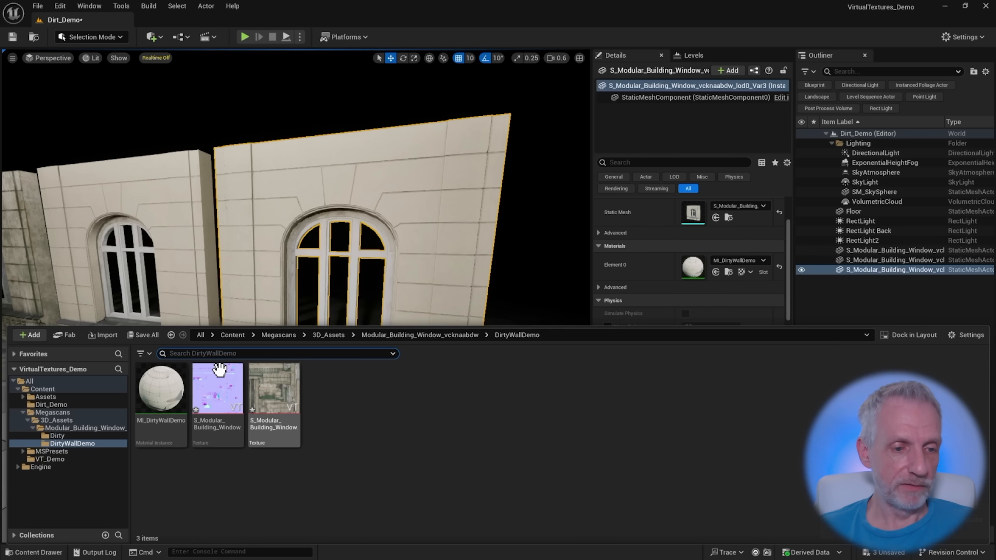
key(ctrl+shift+s)
click(233, 402)
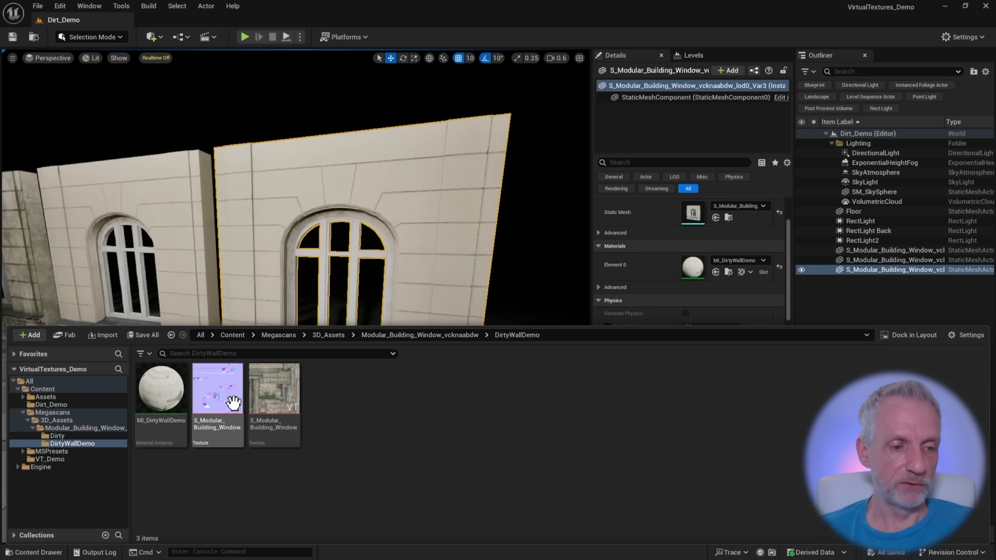
mouse_move(232, 400)
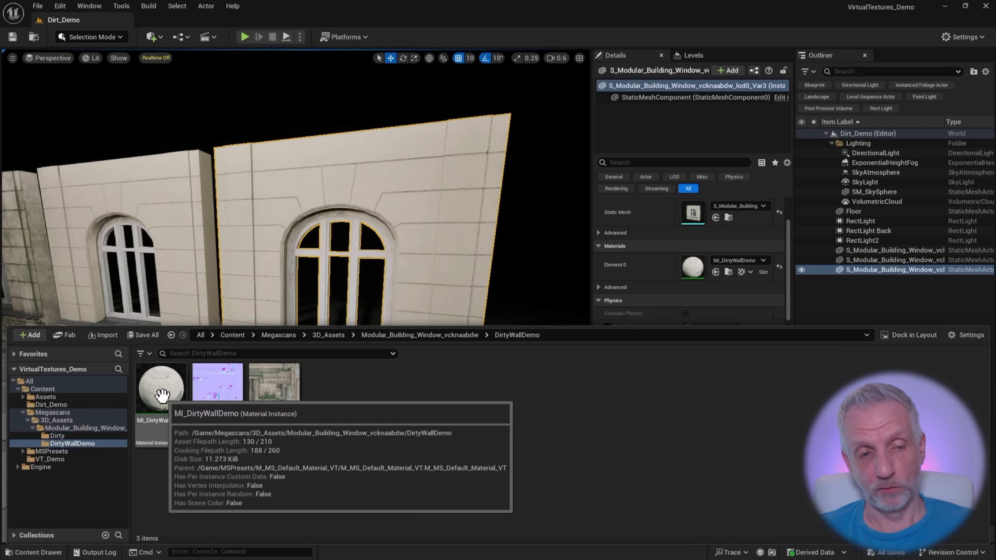
double_click(162, 394)
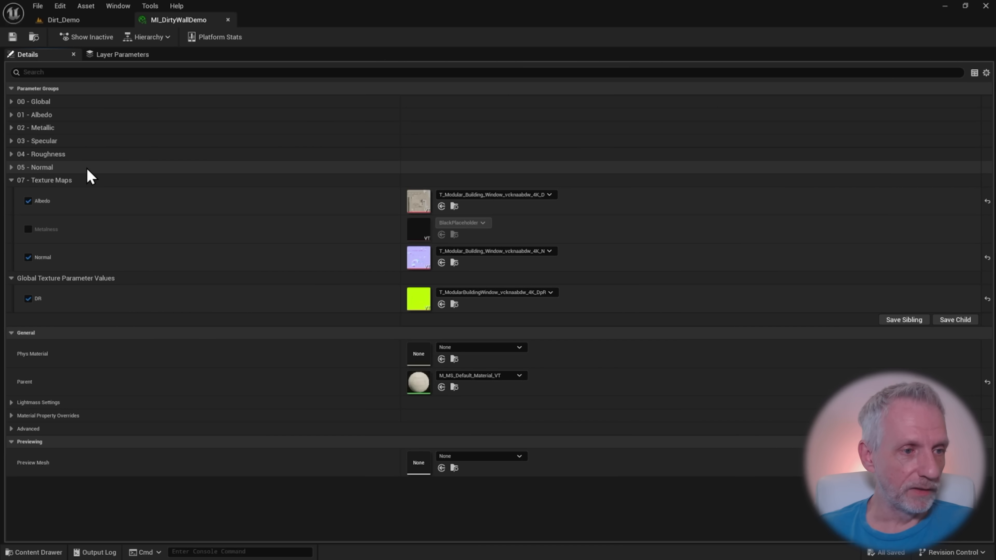
Switch the Albedo and Normal texture overrides off and back on in the Texture Maps group
click(28, 201)
click(28, 257)
click(28, 258)
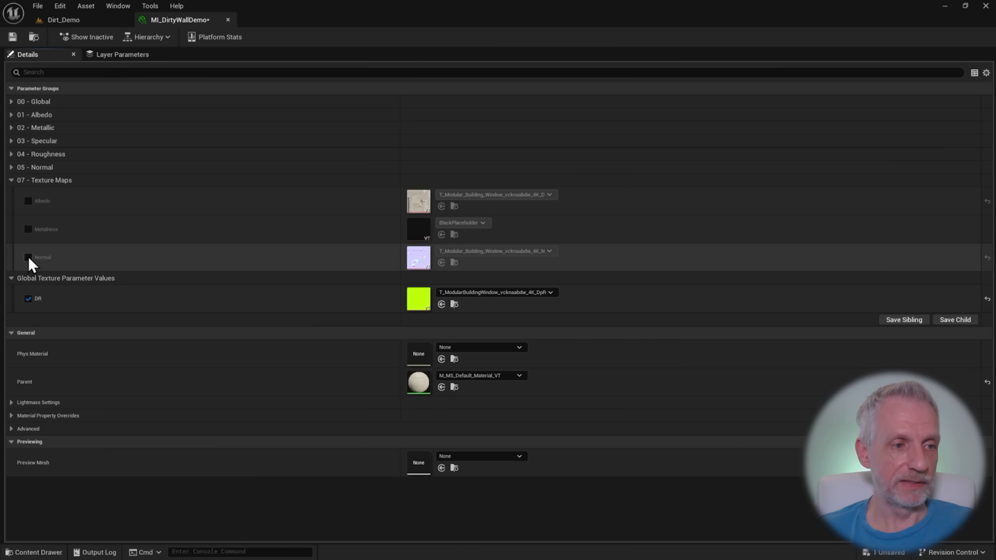
click(28, 200)
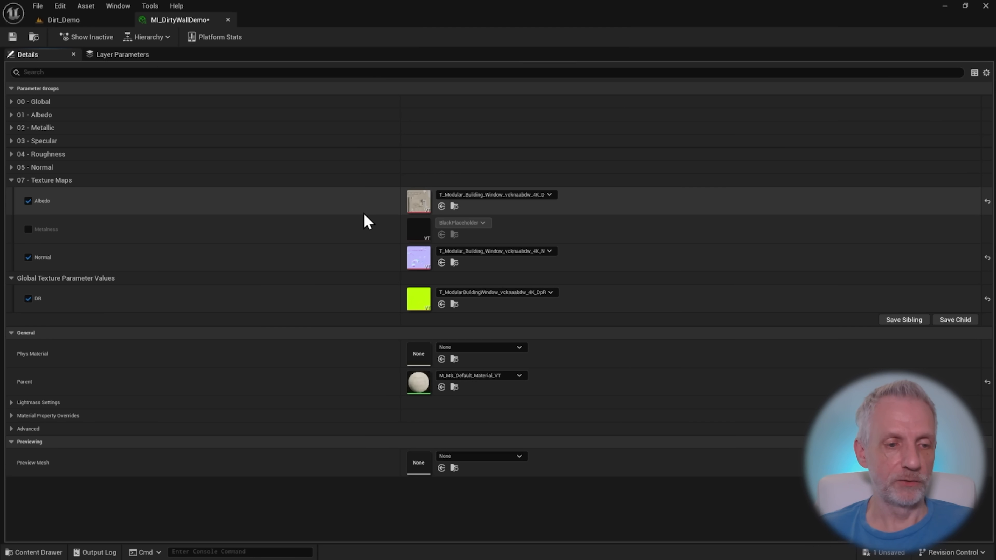
Assign the imported BaseColor texture to the Albedo parameter and the imported Normal texture to the Normal parameter
key(ctrl+space)
click(224, 325)
drag(224, 324, 419, 202)
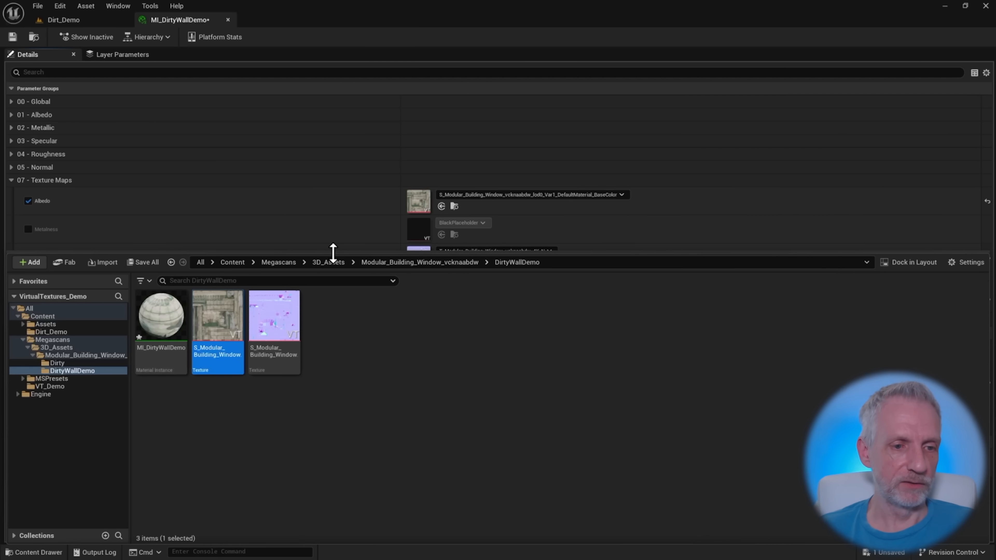
drag(331, 252, 326, 307)
drag(272, 379, 418, 258)
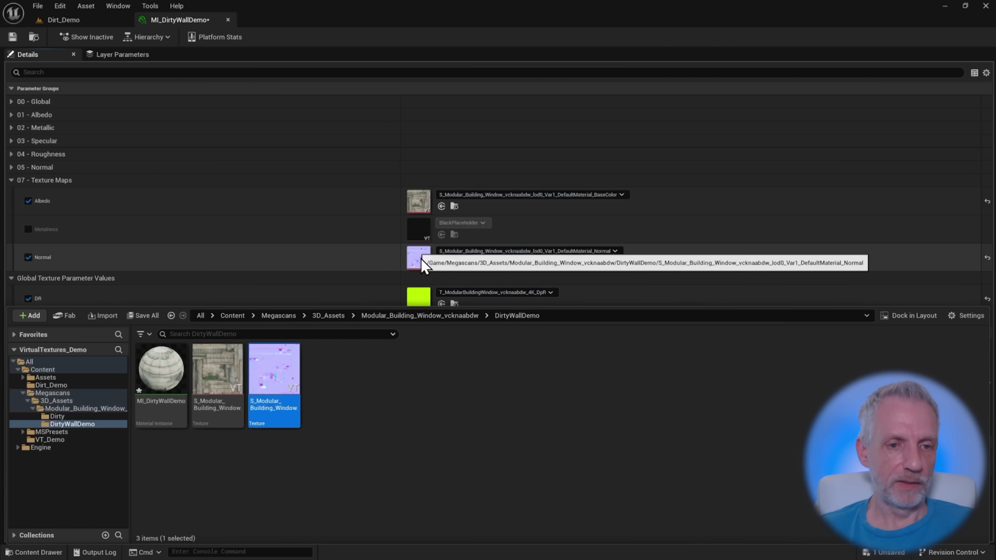
Return to the Dirt_Demo level, enlarge the viewport, and examine the newly textured dirty wall beside the other two walls
click(80, 21)
key(w)
mouse_move(376, 280)
right_down()
mouse_move(400, 280)
mouse_move(415, 264)
mouse_move(386, 276)
mouse_move(393, 272)
right_up()
scroll(376, 280, down, 3)
key(w)
scroll(409, 266, down, 1)
key(F10)
key(s)
scroll(391, 270, up, 3)
scroll(392, 272, up, 1)
scroll(390, 278, up, 1)
right_drag(390, 278, 389, 278)
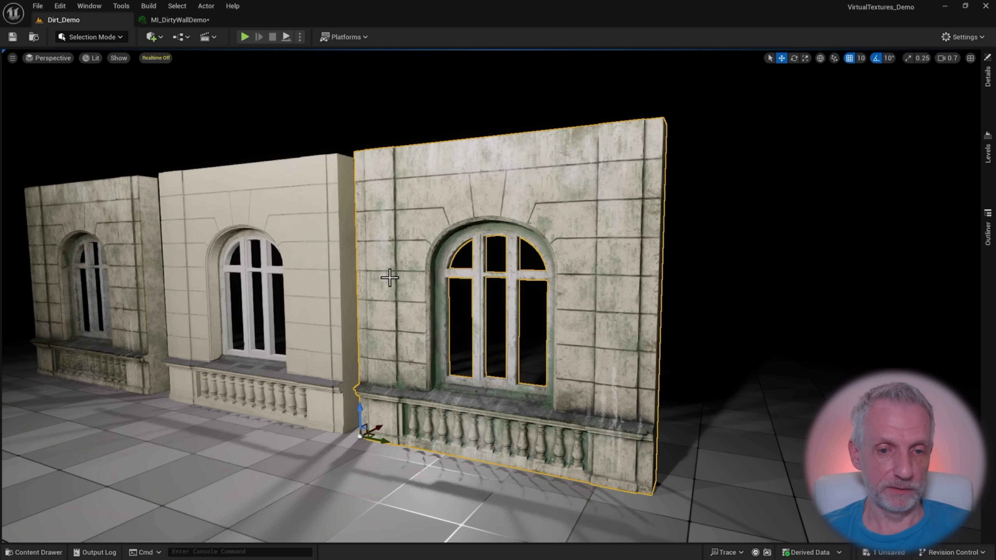
right_drag(390, 278, 403, 282)
key(w)
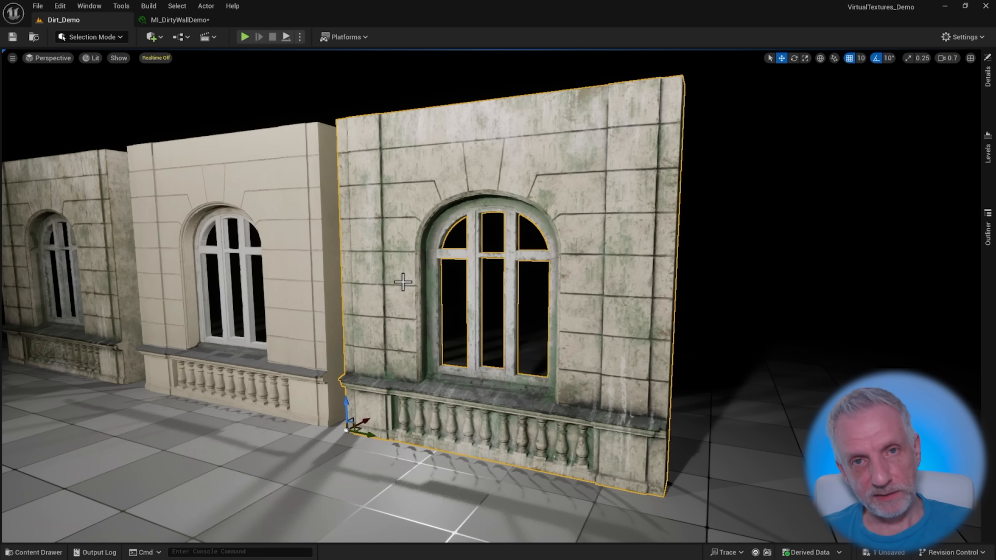